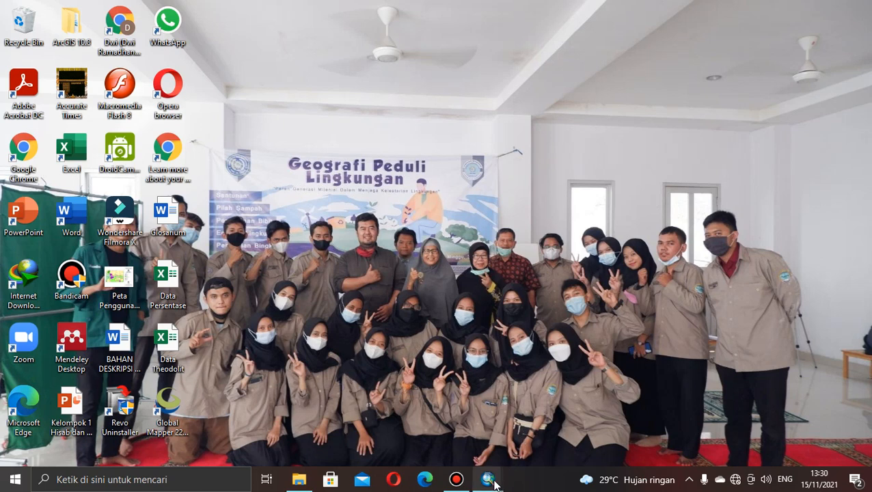
Switch to ArcMap and add the data.tif raster to the empty map.
mouse_move(492, 482)
left_click(553, 418)
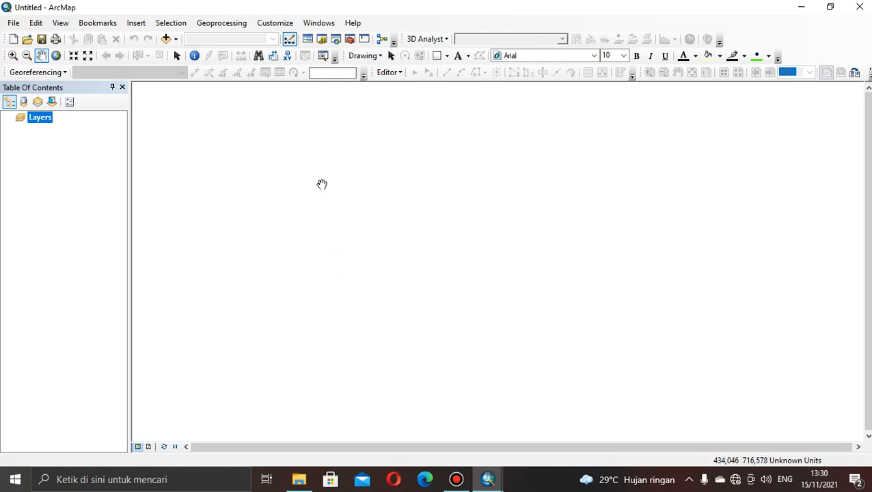
left_click(175, 40)
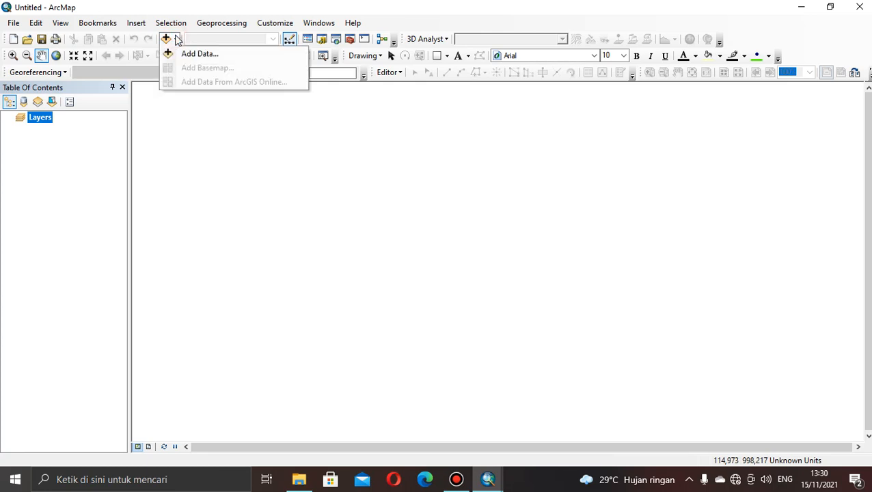
left_click(192, 54)
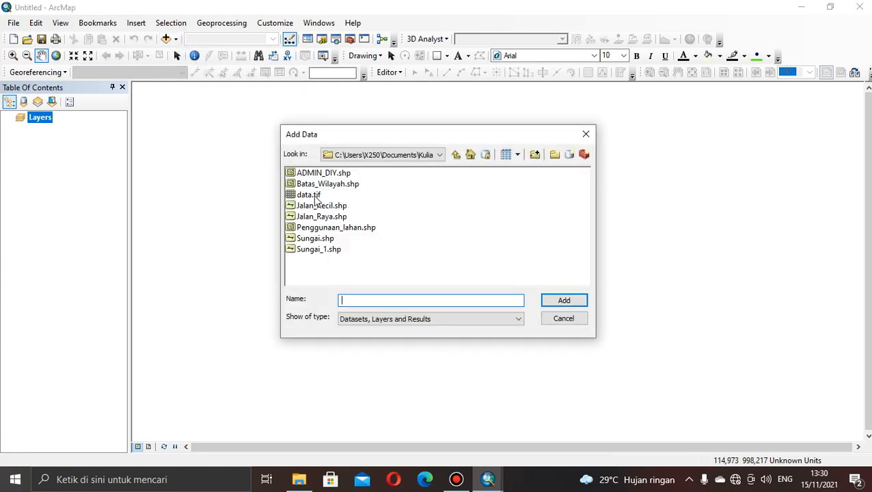
left_click(315, 196)
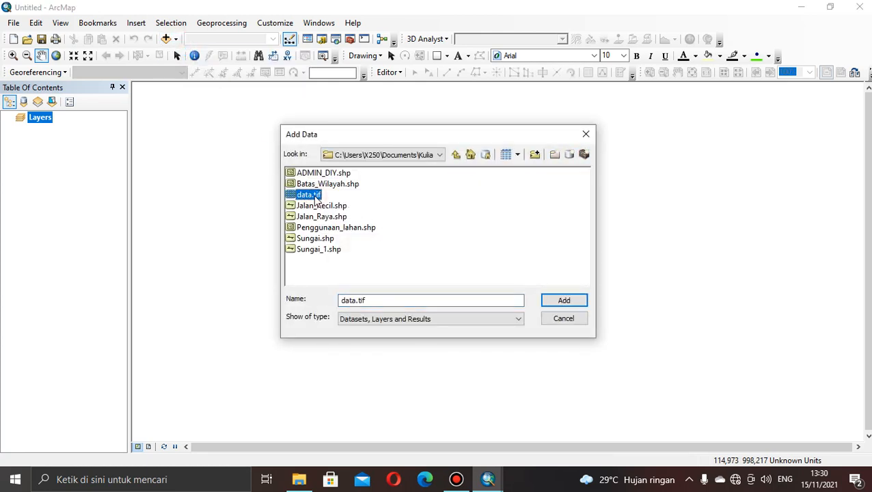
left_click(573, 304)
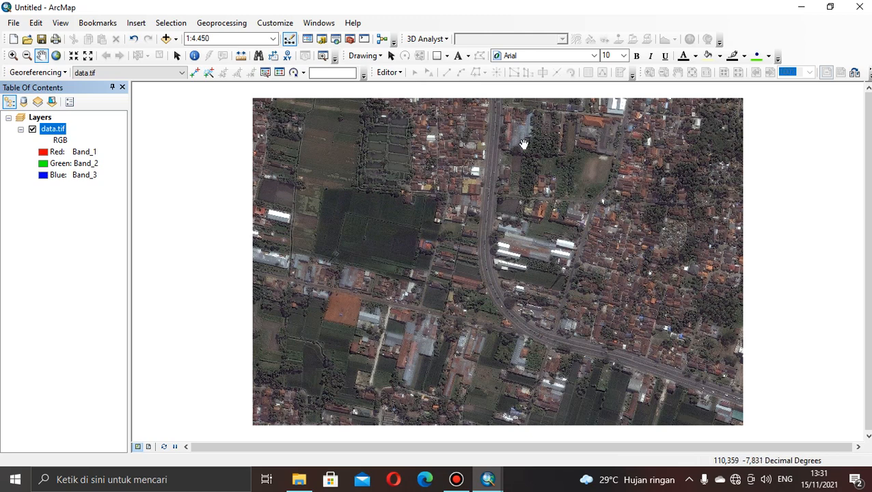
Connect the Catalog to the Tutorial Youtube folder inside Documents\Kuliah semester 5.
left_click(323, 40)
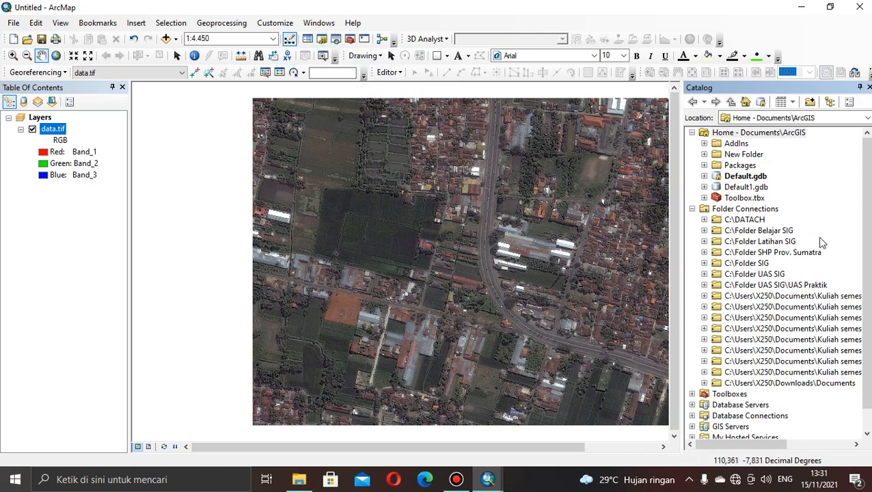
scroll(866, 258, "down", 1)
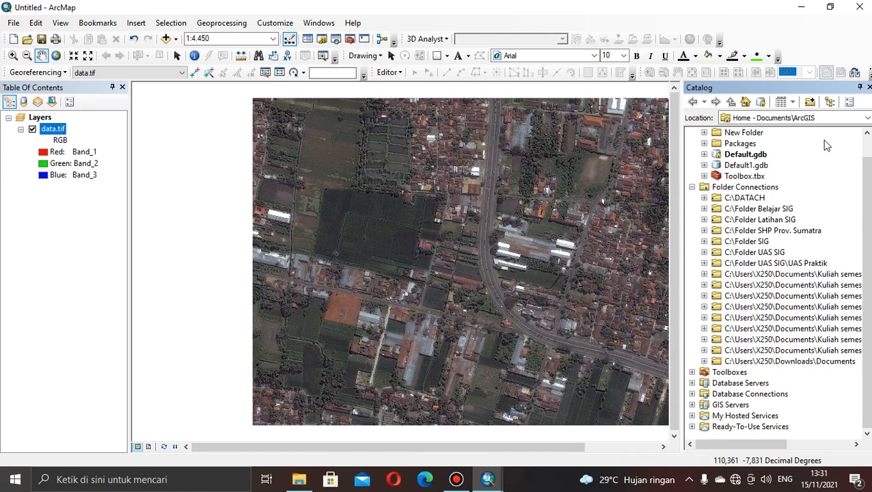
left_click(811, 104)
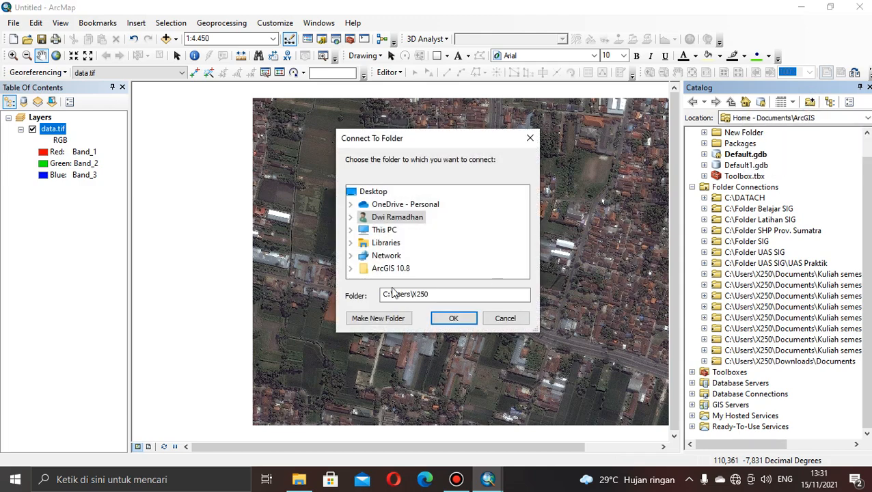
double_click(386, 231)
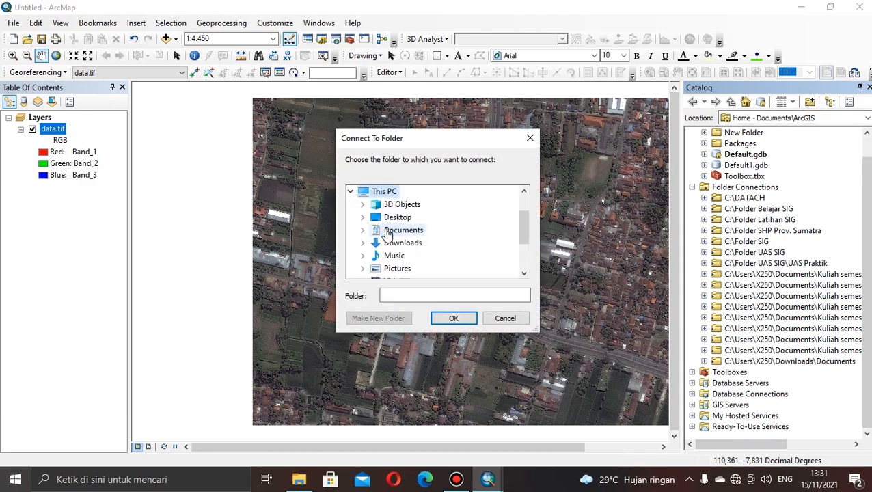
mouse_move(527, 226)
left_mouse_down()
mouse_move(523, 254)
mouse_move(517, 217)
left_mouse_up()
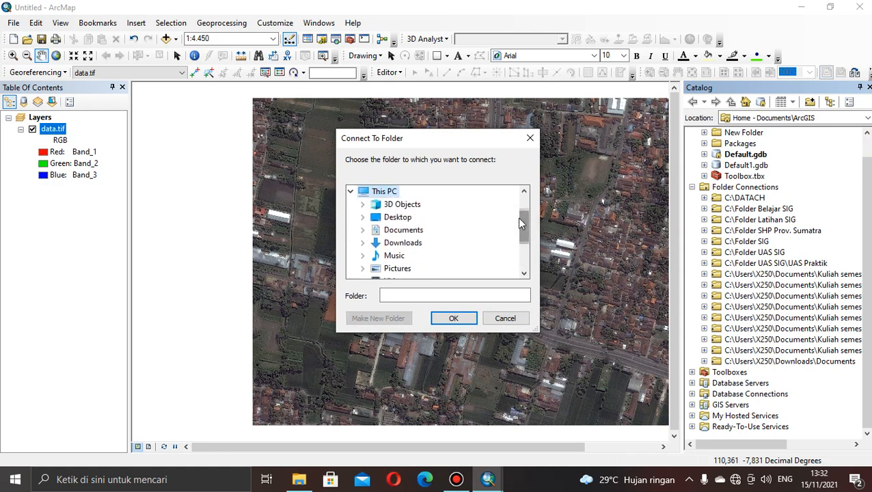
double_click(402, 231)
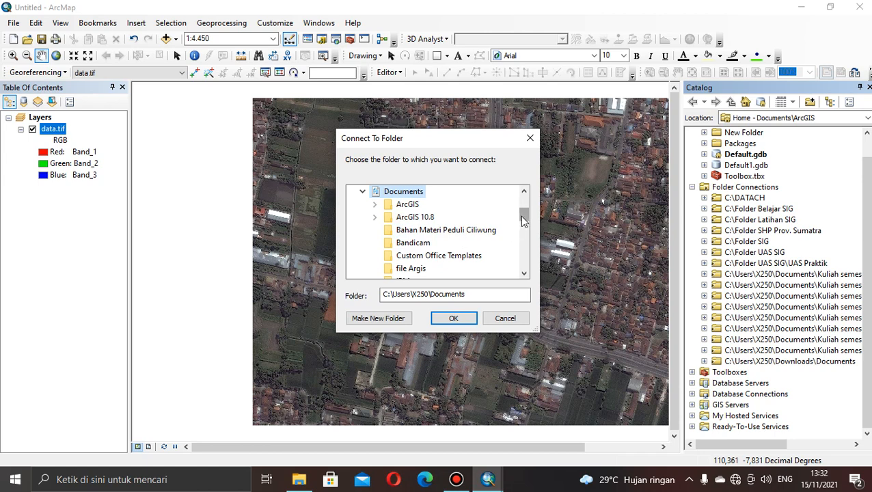
left_click_drag(523, 217, 522, 235)
double_click(427, 216)
left_click(445, 219)
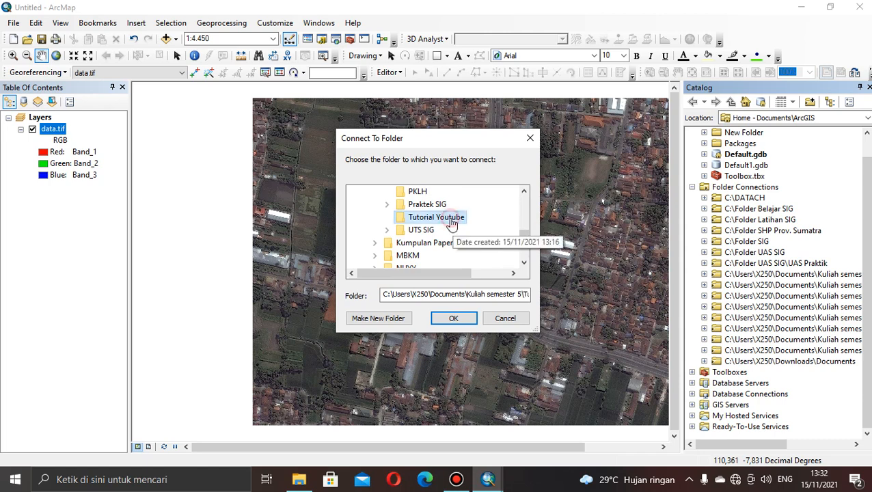
mouse_move(524, 237)
left_mouse_down()
mouse_move(523, 196)
mouse_move(525, 237)
left_mouse_up()
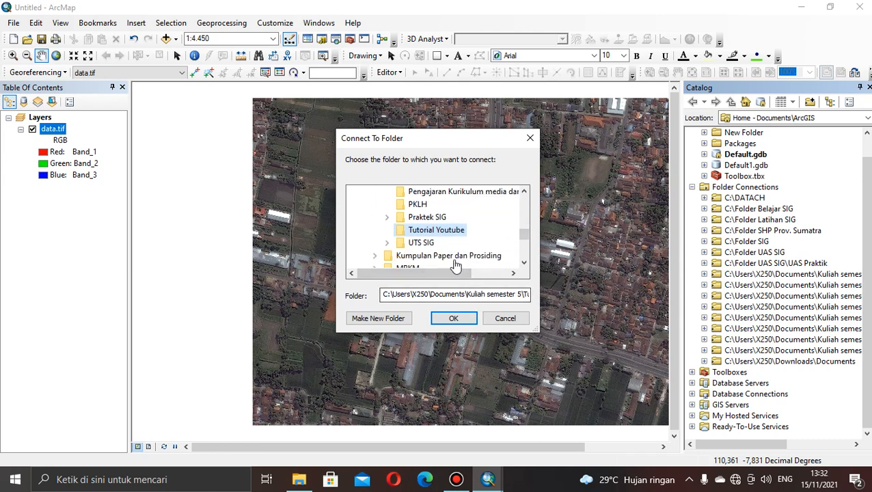
left_click(453, 318)
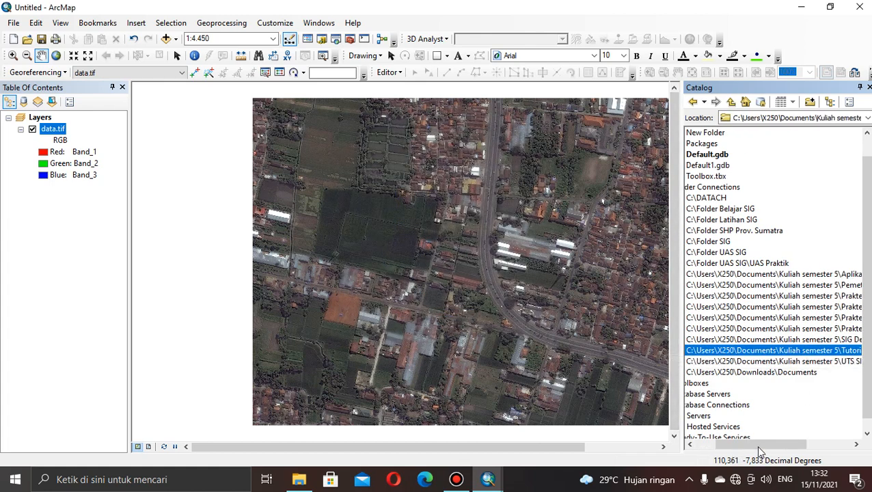
Start a new shapefile in the connected Tutorial Youtube folder, named Penggunaan_Lahan with the Polygon feature type.
left_click_drag(759, 451, 801, 434)
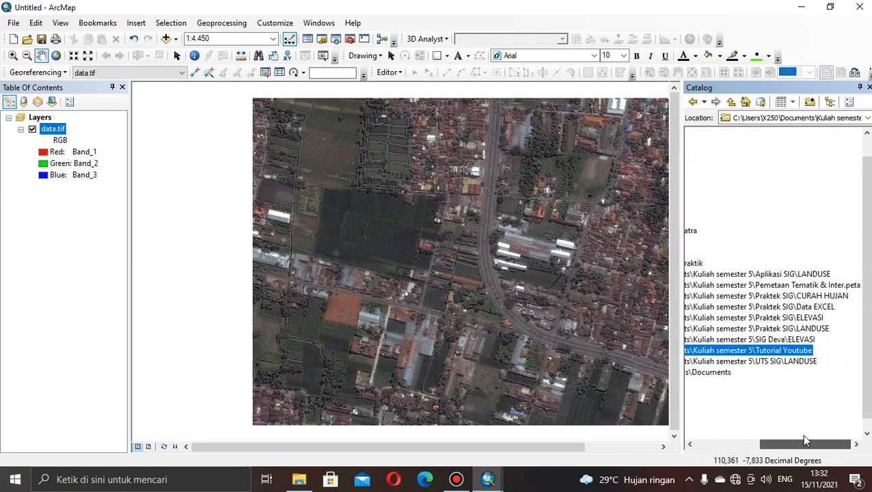
right_click(772, 357)
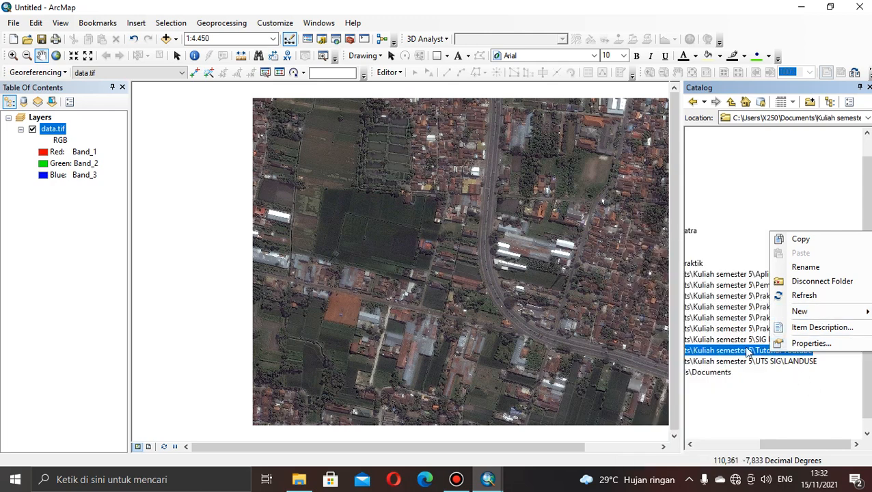
left_click(745, 350)
right_click(745, 350)
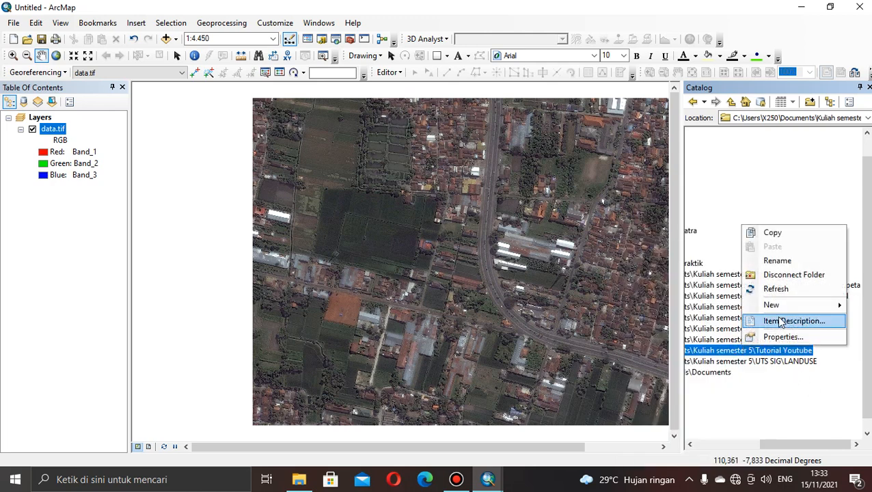
mouse_move(778, 311)
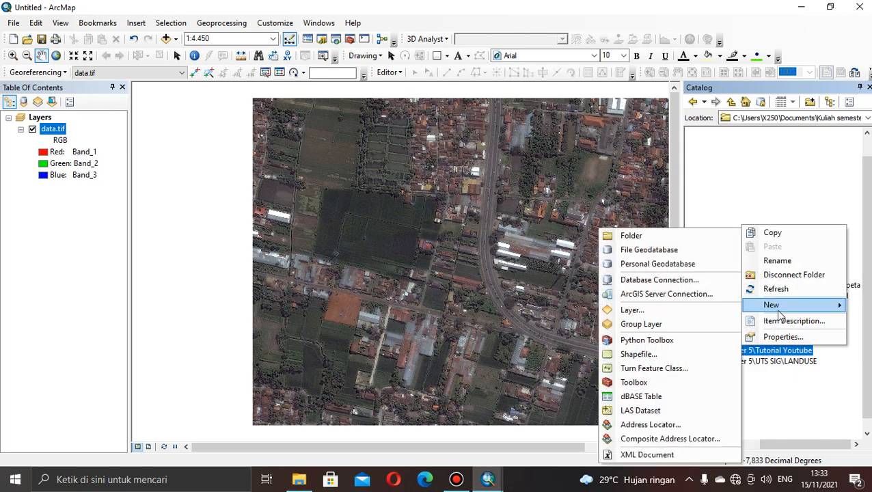
left_click(674, 355)
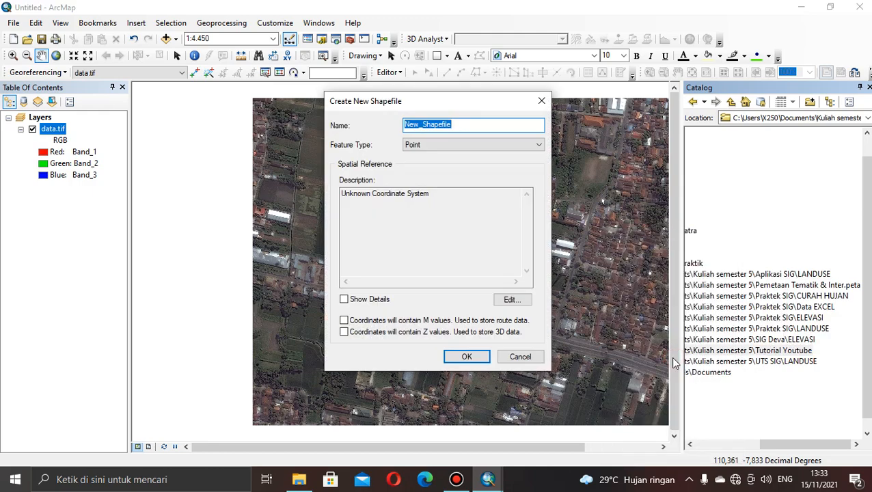
left_click(461, 126)
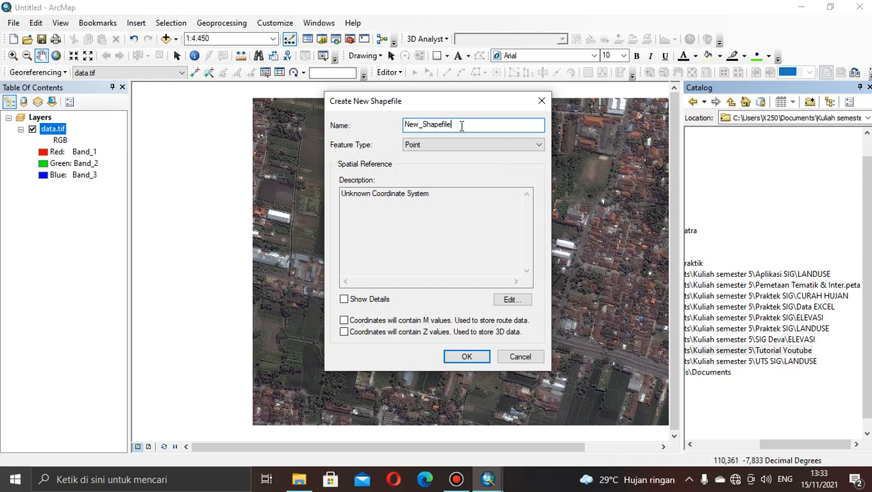
key("BackSpace")
key("BackSpace")
key("BackSpace")
key("BackSpace")
key("BackSpace")
key("BackSpace")
key("BackSpace")
key("BackSpace")
key("BackSpace")
key("BackSpace")
key("BackSpace")
key("BackSpace")
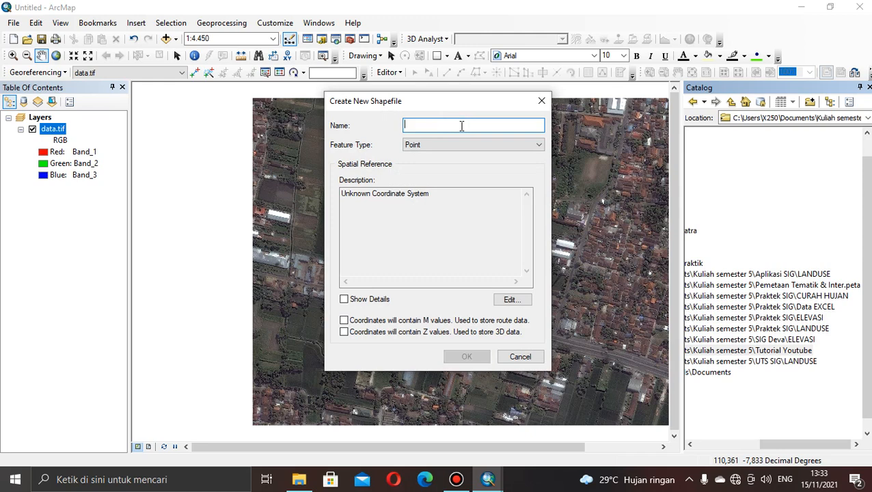
type("Penggunaan_Lahan")
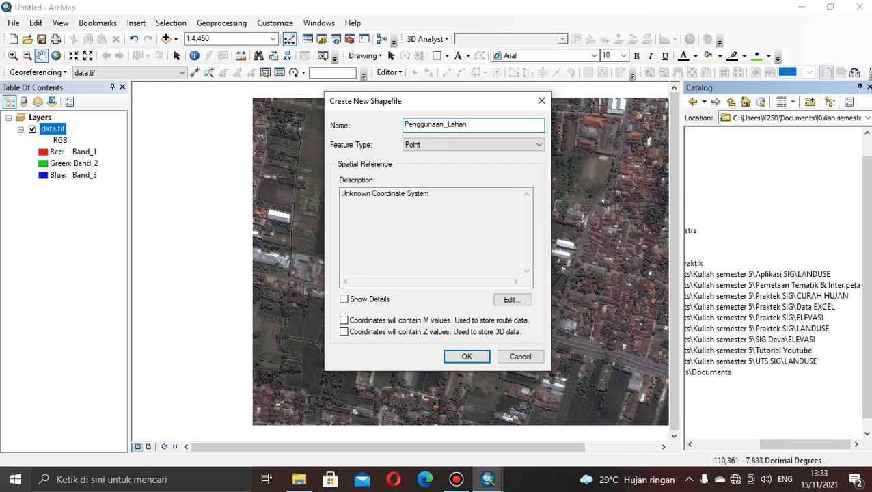
left_click(509, 146)
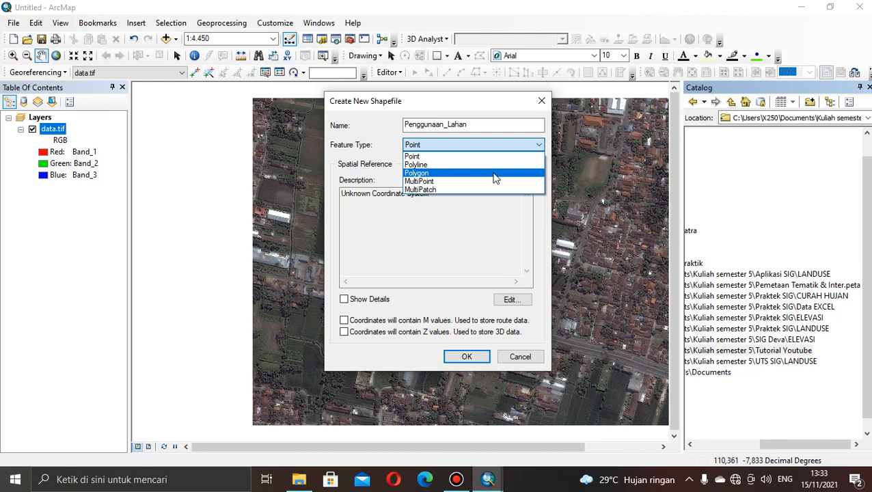
left_click(496, 176)
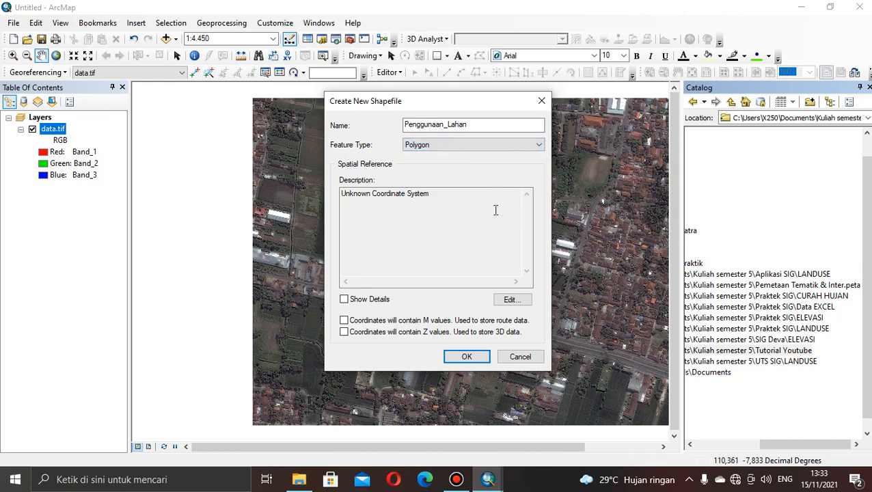
Assign the projected coordinate system WGS 1984 UTM Zone 49S from the Southern Hemisphere group and create the shapefile.
left_click(512, 299)
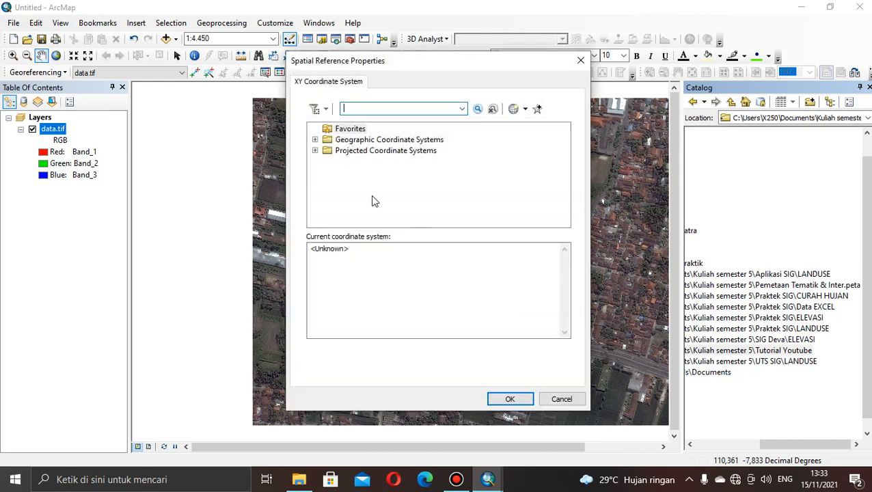
left_click(338, 152)
double_click(338, 151)
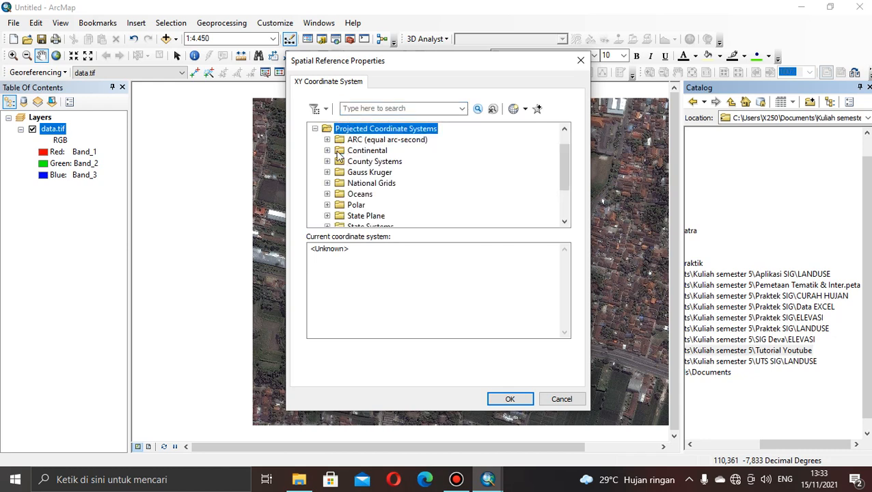
left_click_drag(561, 166, 561, 192)
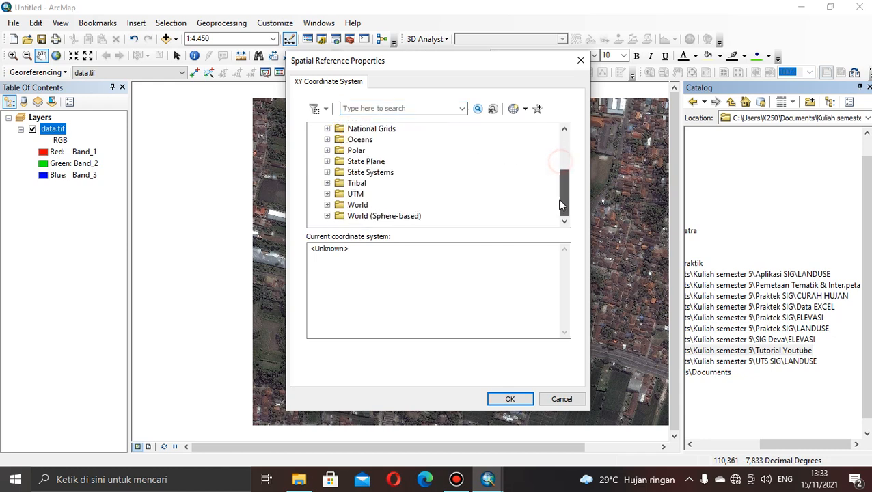
left_click(328, 195)
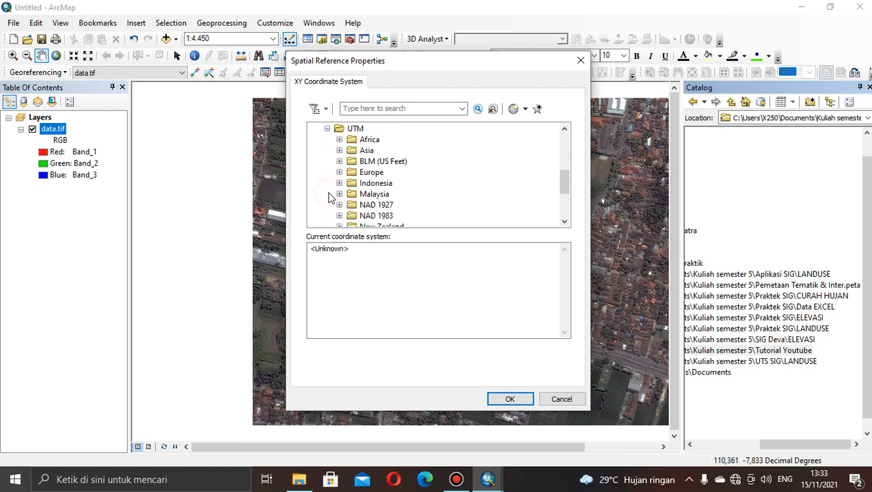
left_click_drag(564, 179, 567, 203)
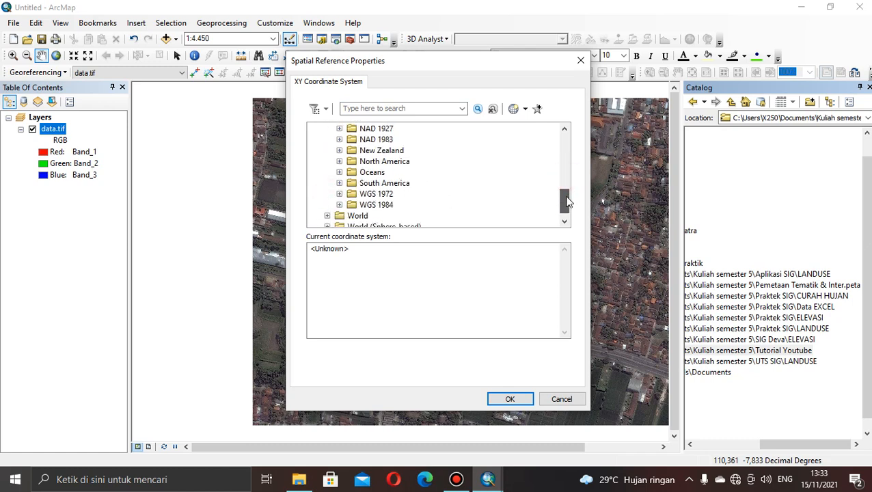
double_click(360, 205)
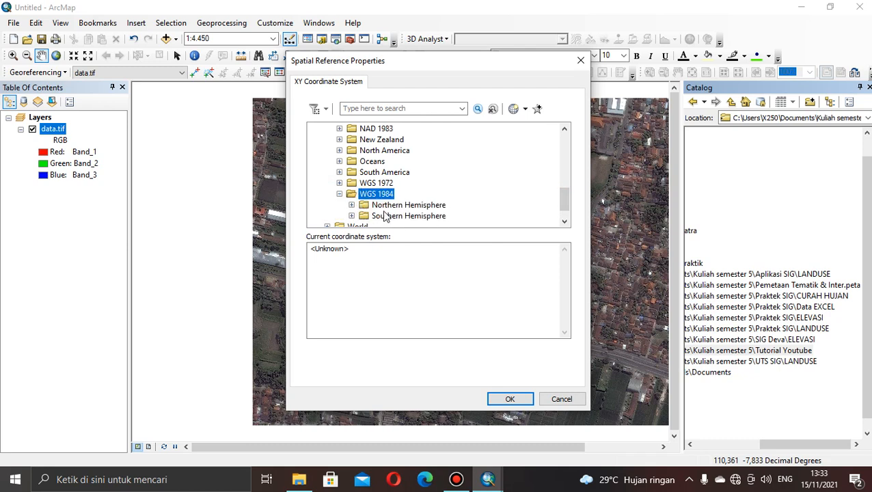
double_click(387, 216)
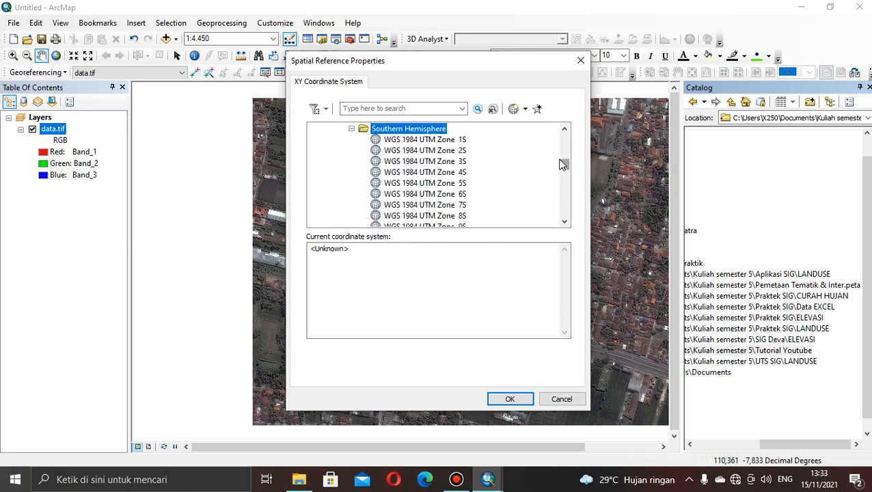
left_click_drag(564, 169, 564, 212)
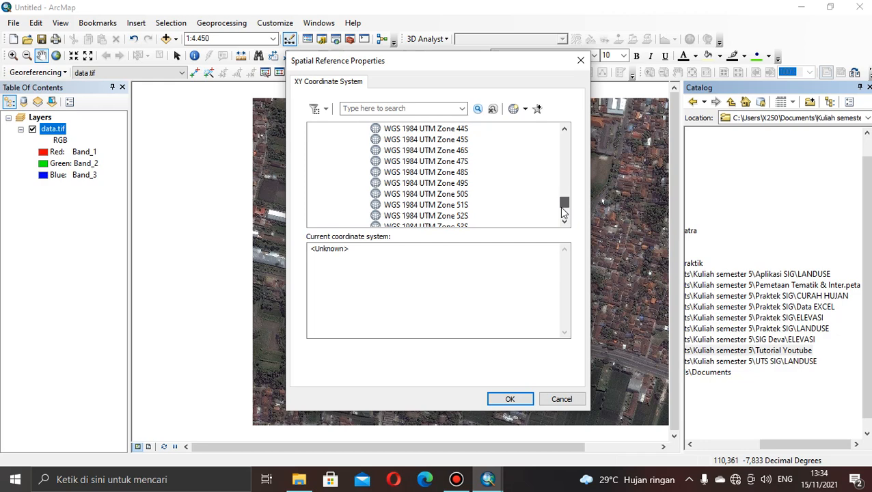
left_click(415, 183)
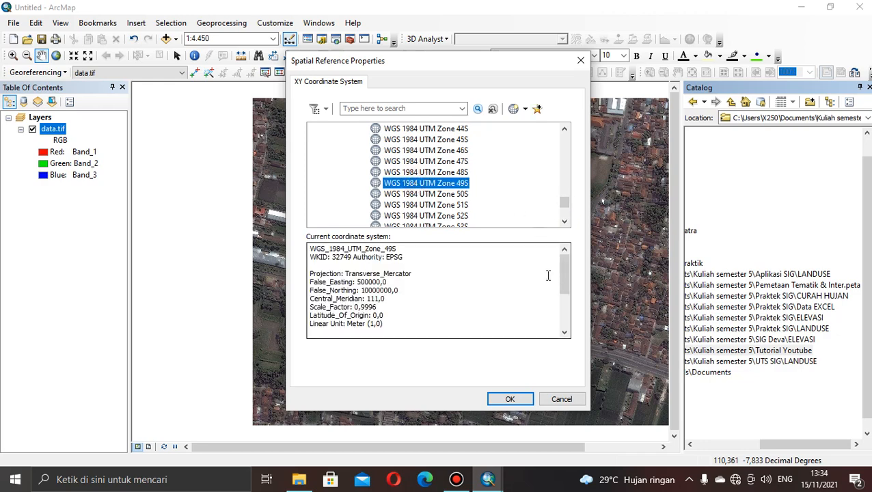
left_click(496, 400)
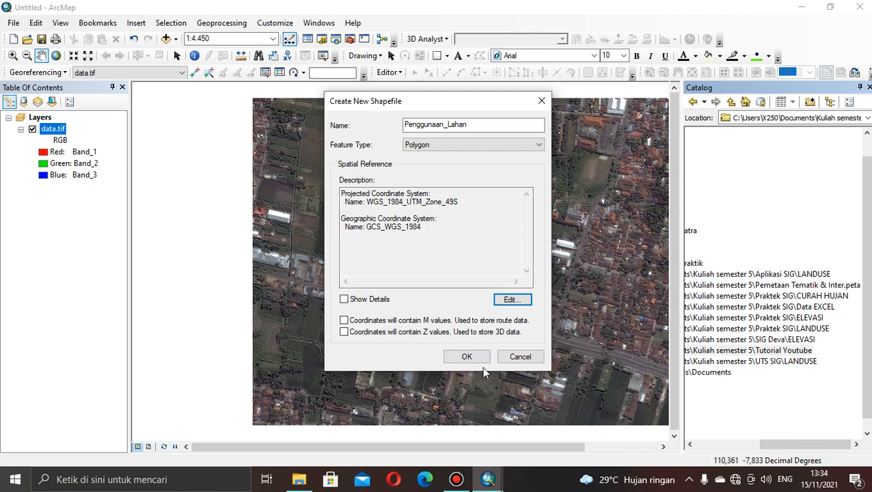
left_click(468, 357)
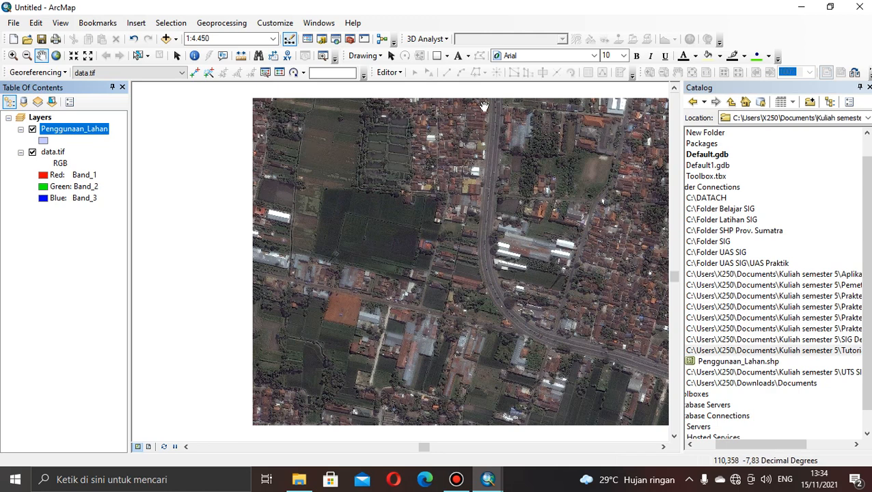
Start an edit session on Penggunaan_Lahan despite the spatial reference mismatch and show the Create Features window in place of the Catalog.
left_click(401, 74)
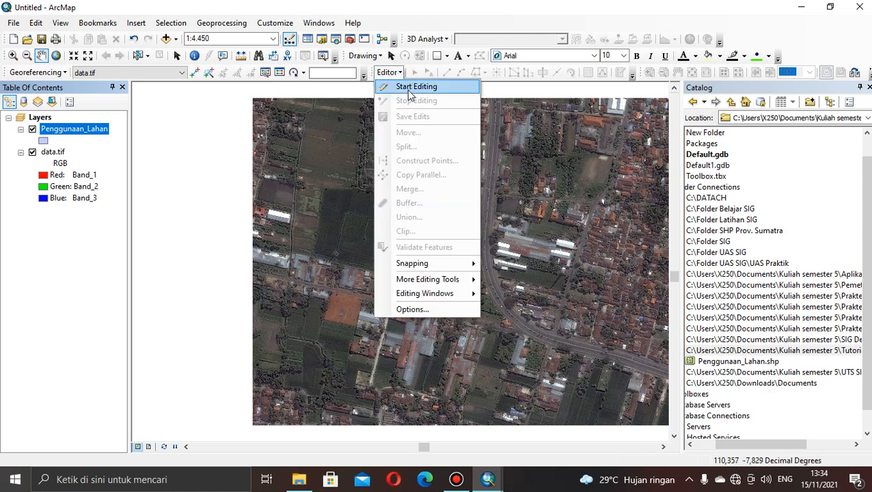
left_click(410, 89)
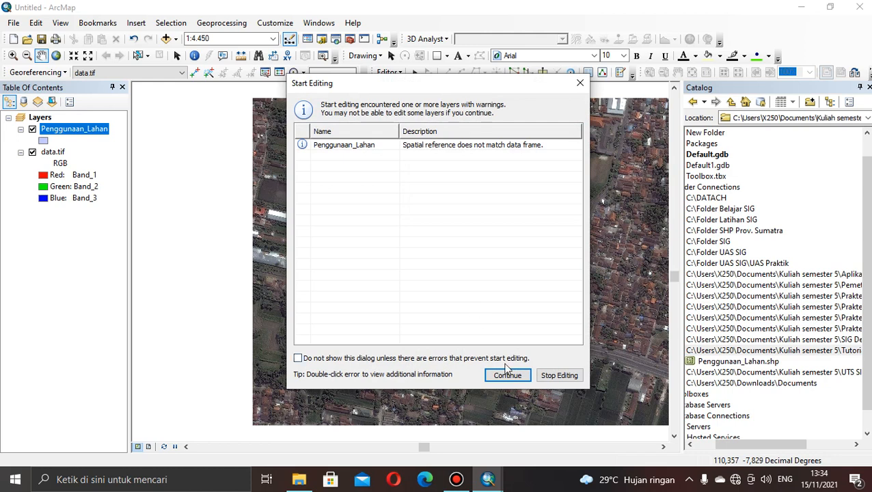
left_click(508, 373)
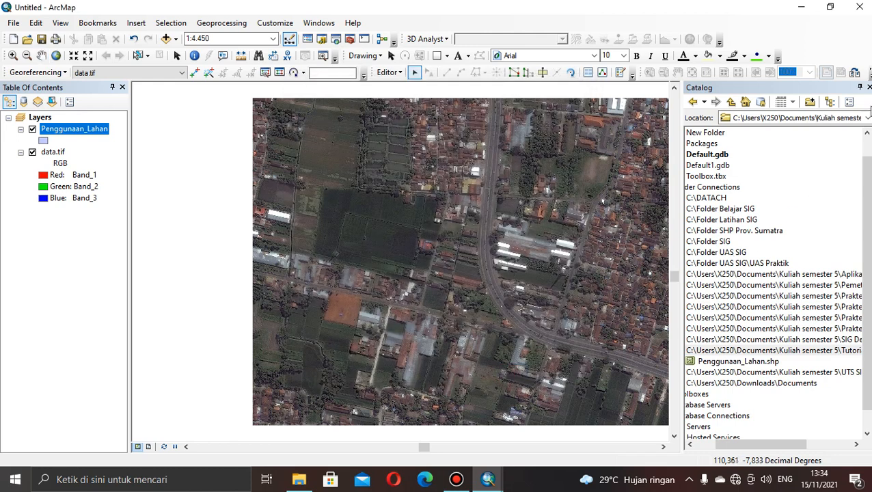
left_click(869, 87)
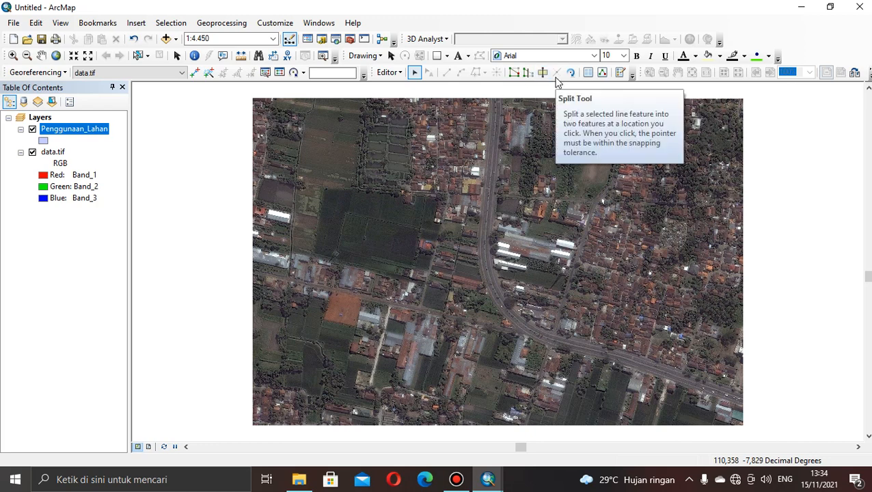
left_click(619, 74)
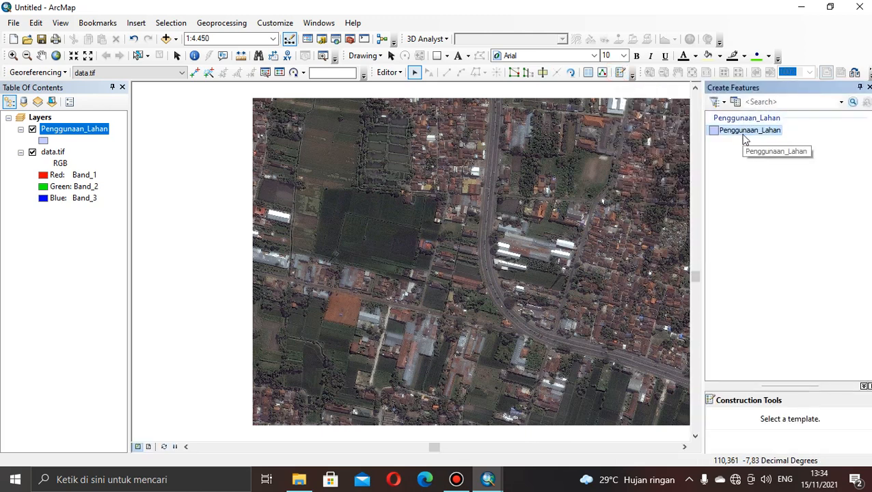
Draw a four-cornered Penggunaan_Lahan polygon with the Polygon construction tool, covering the full extent of the data.tif image.
double_click(744, 136)
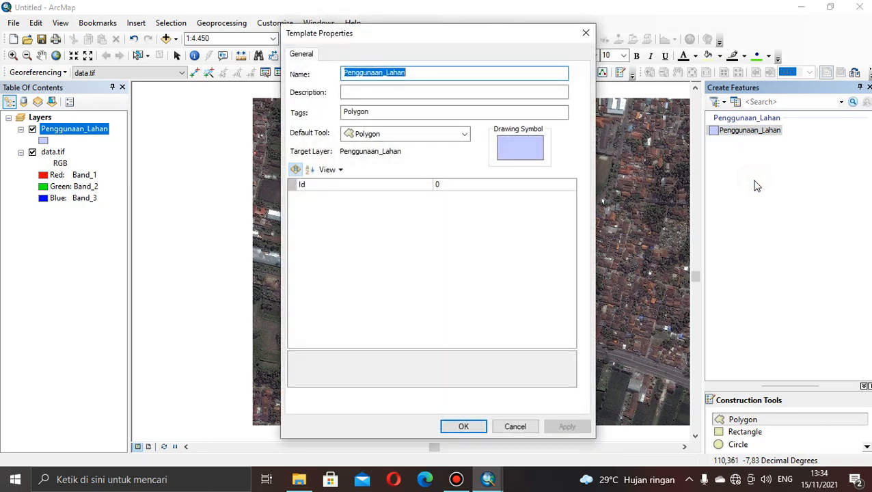
left_click(525, 426)
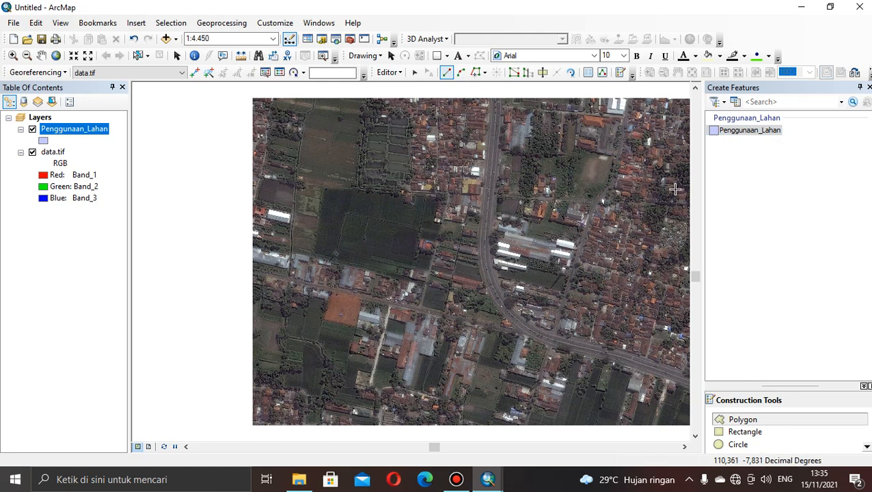
left_click(41, 55)
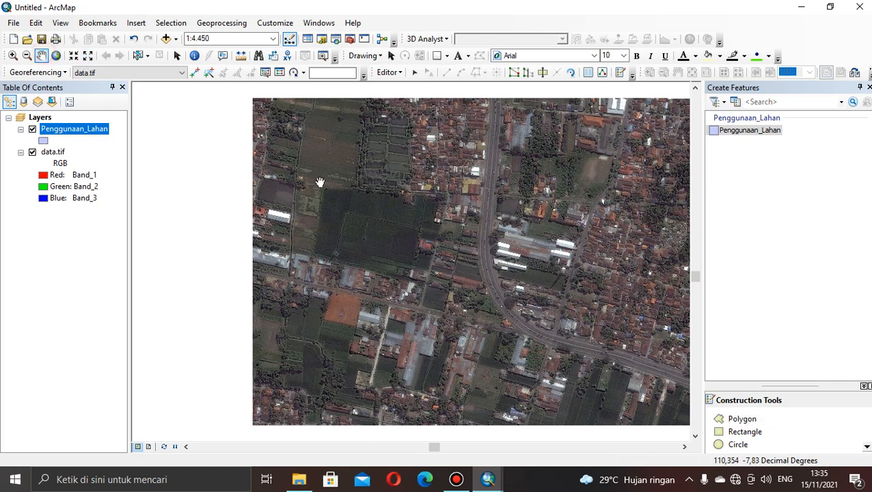
left_click_drag(425, 228, 353, 228)
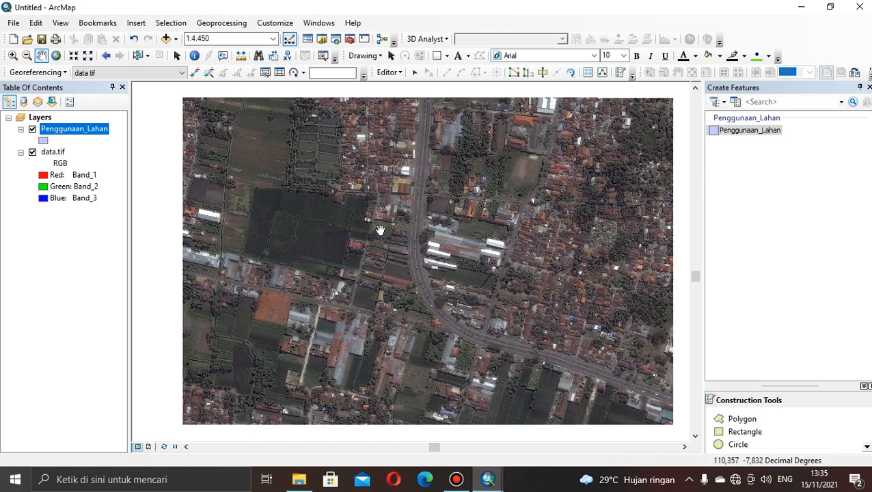
left_click(758, 131)
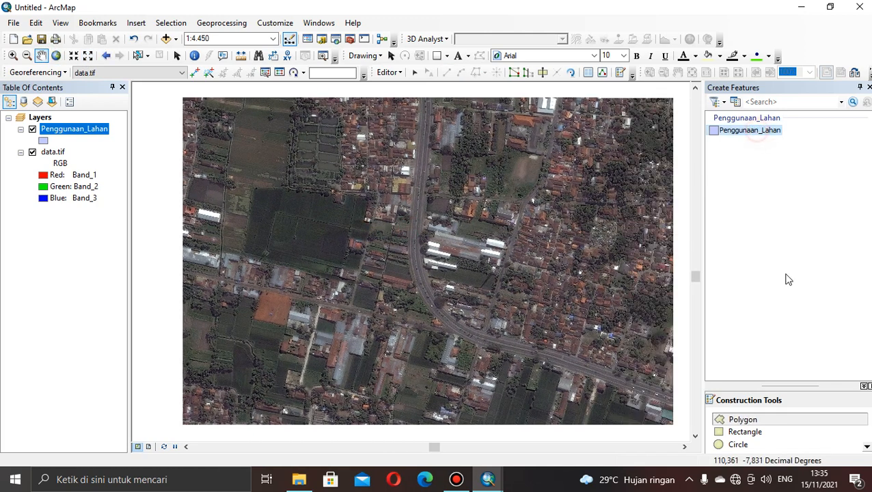
left_click(756, 420)
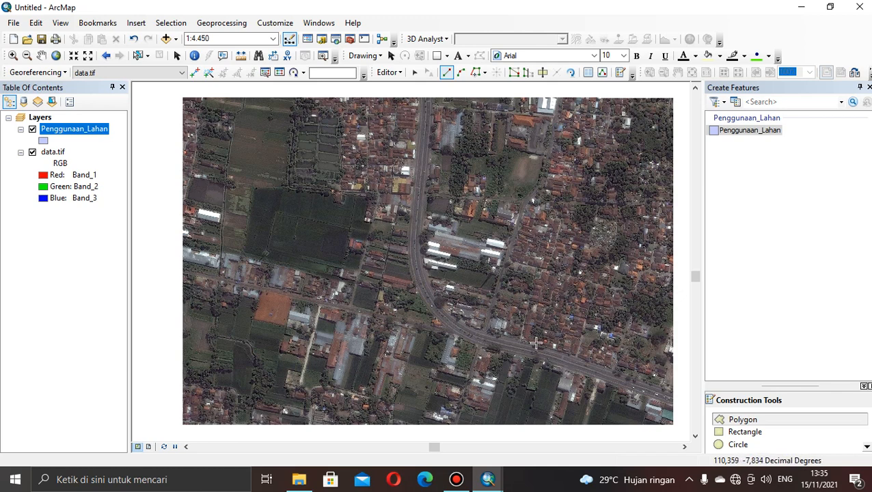
left_click(672, 100)
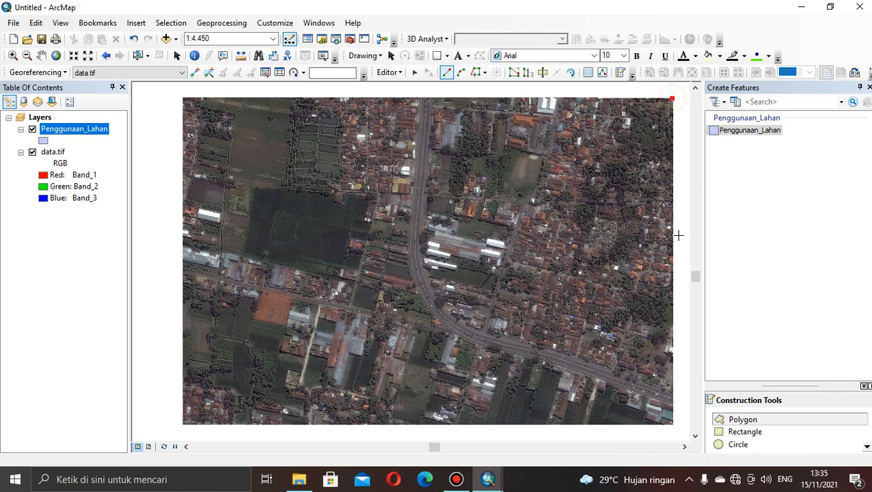
left_click(674, 424)
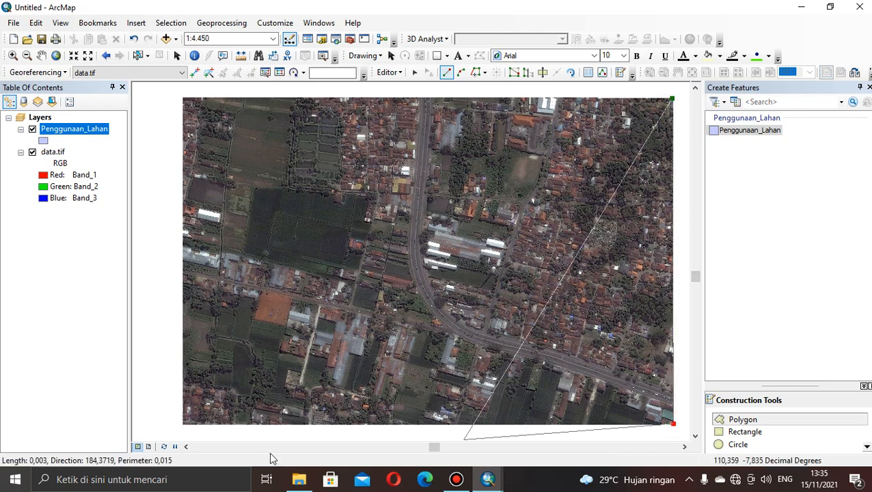
left_click(182, 424)
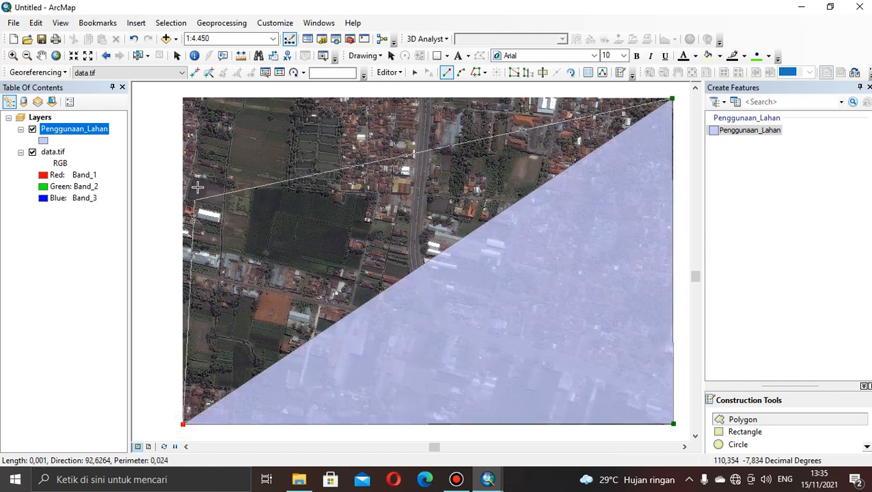
left_click(182, 98)
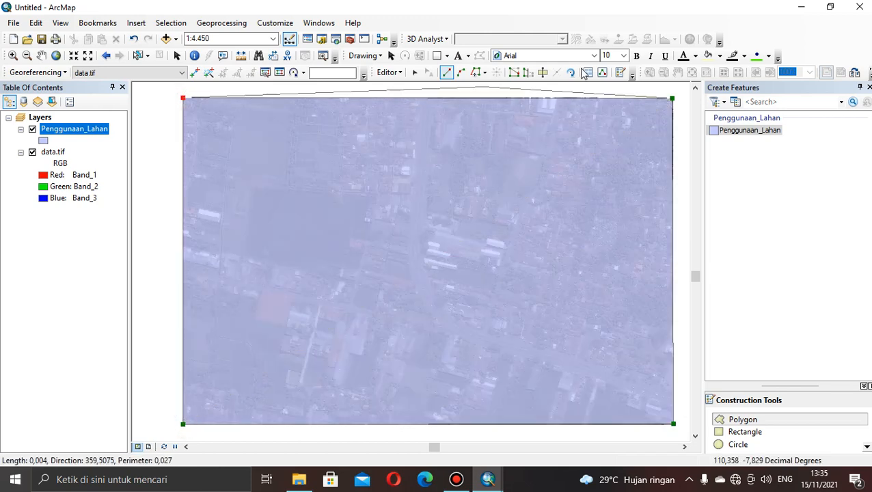
double_click(672, 97)
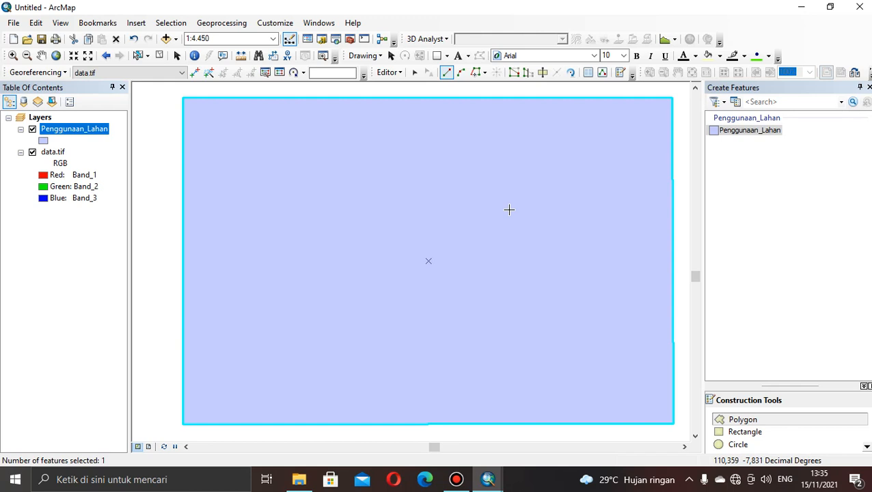
Change the Penggunaan_Lahan layer's symbol to Hollow so the satellite image shows through the polygon.
left_click(176, 59)
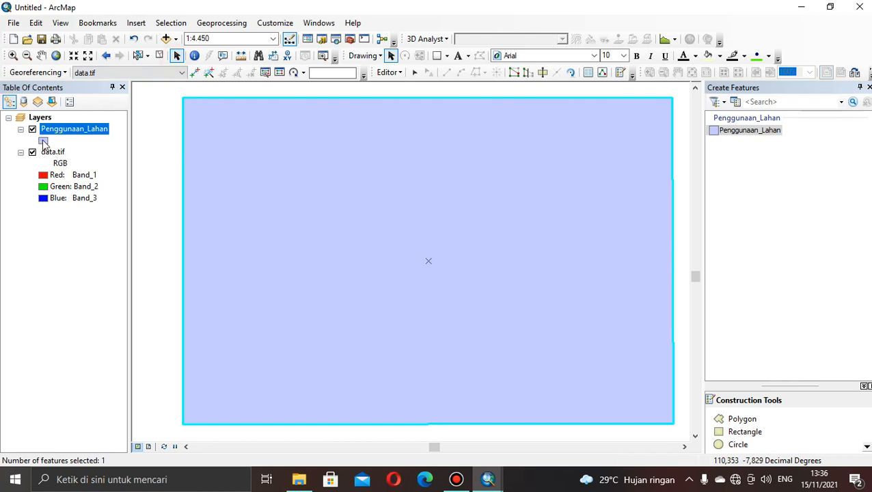
left_click(43, 141)
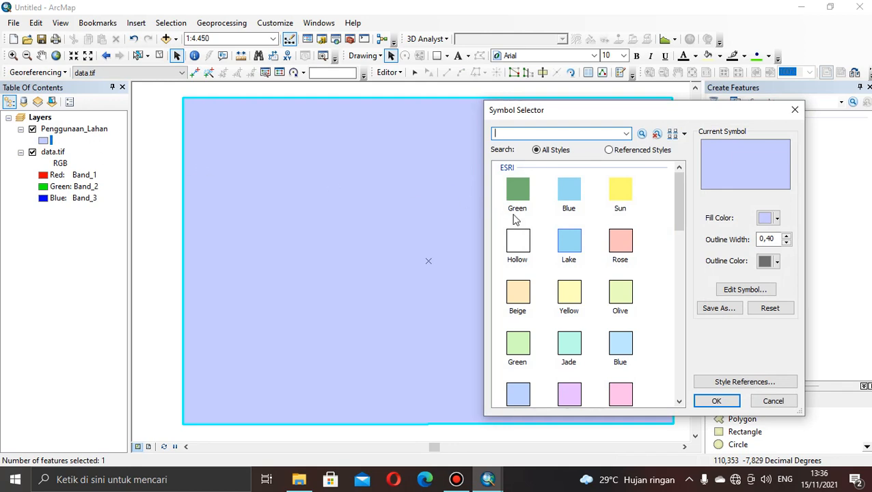
left_click(517, 238)
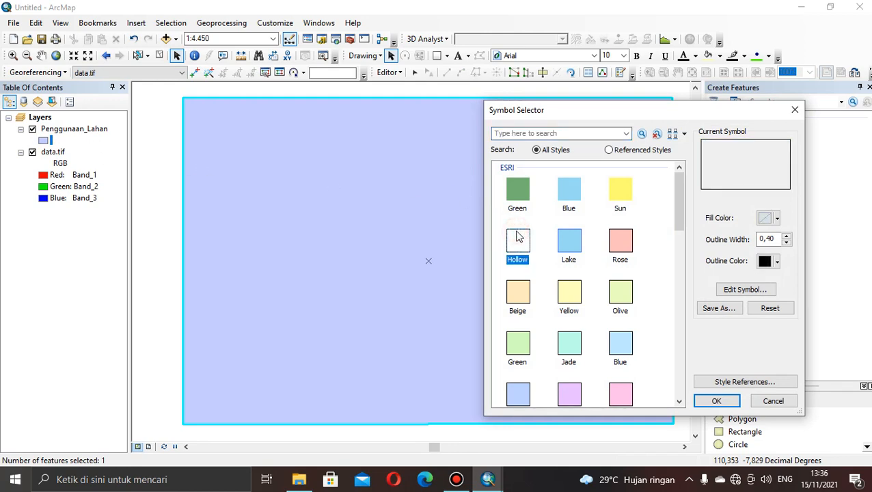
left_click(719, 401)
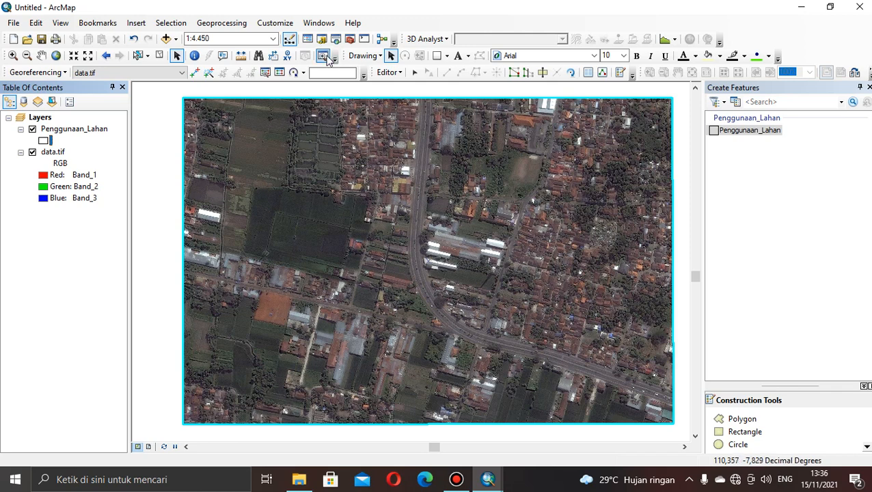
Examine the roads, fields, ponds and built-up areas across the data.tif image at a scale of 1:2.500.
left_click(88, 56)
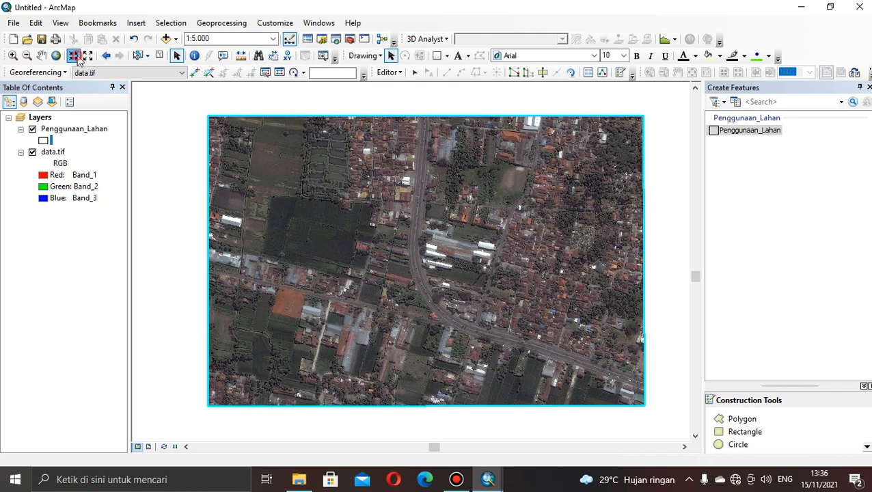
left_click(74, 56)
left_click(75, 57)
left_click(76, 57)
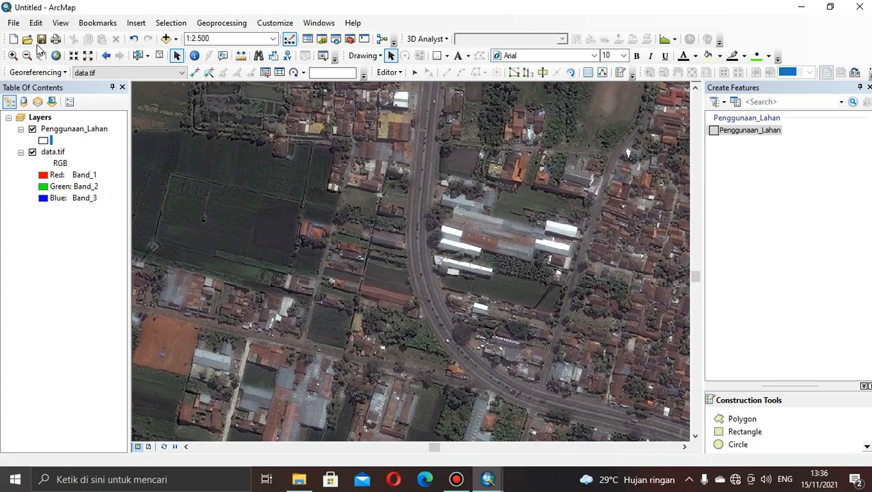
left_click(41, 56)
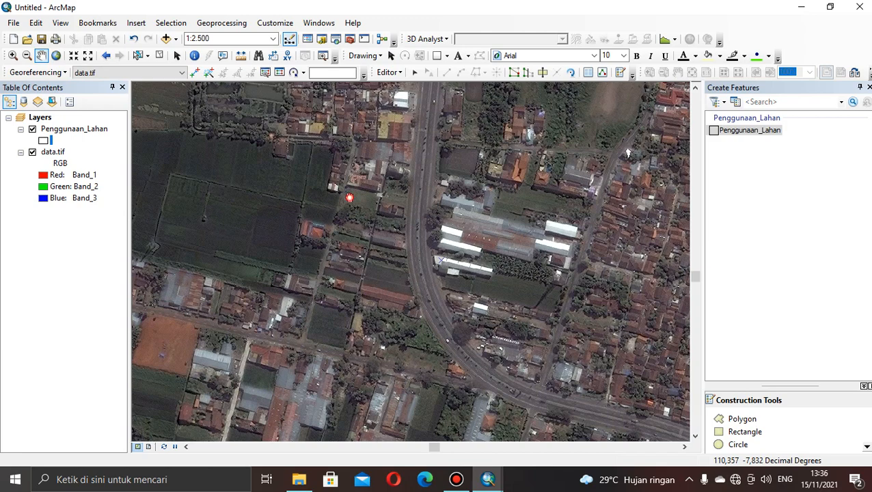
left_click_drag(347, 197, 462, 315)
left_click_drag(356, 263, 395, 315)
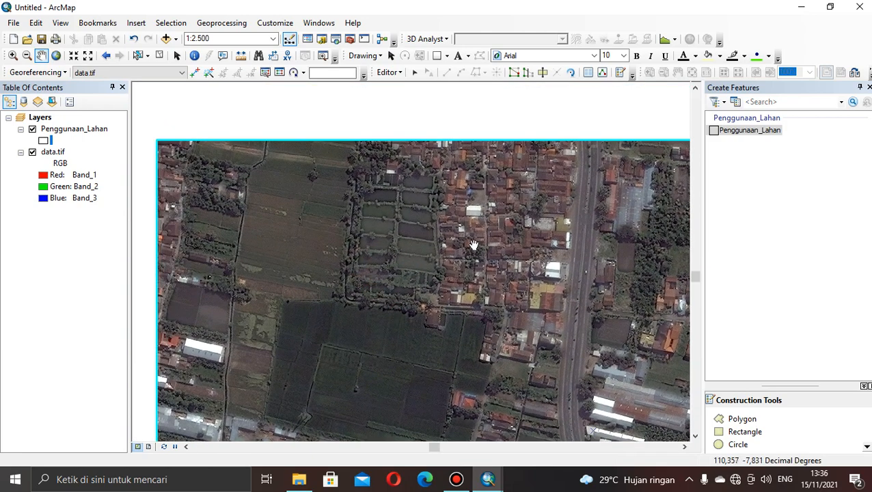
left_click_drag(474, 244, 262, 257)
left_click_drag(396, 338, 320, 282)
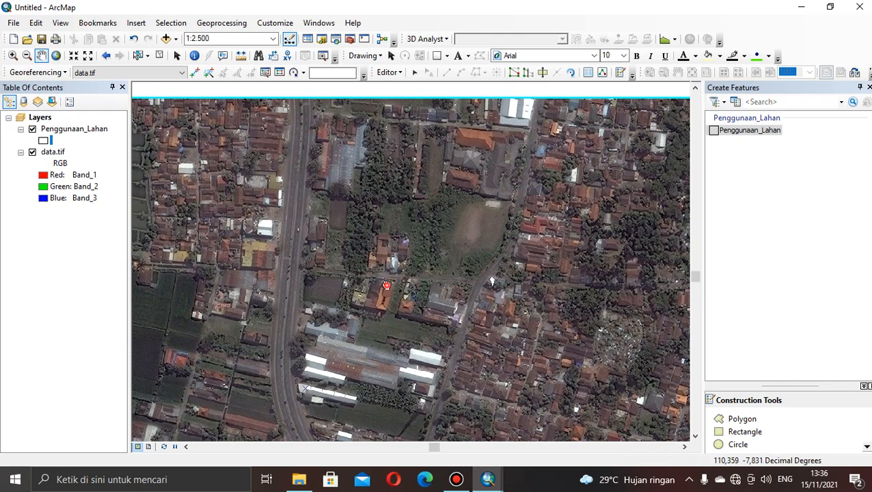
mouse_move(386, 286)
left_mouse_down()
mouse_move(385, 276)
mouse_move(402, 285)
left_mouse_up()
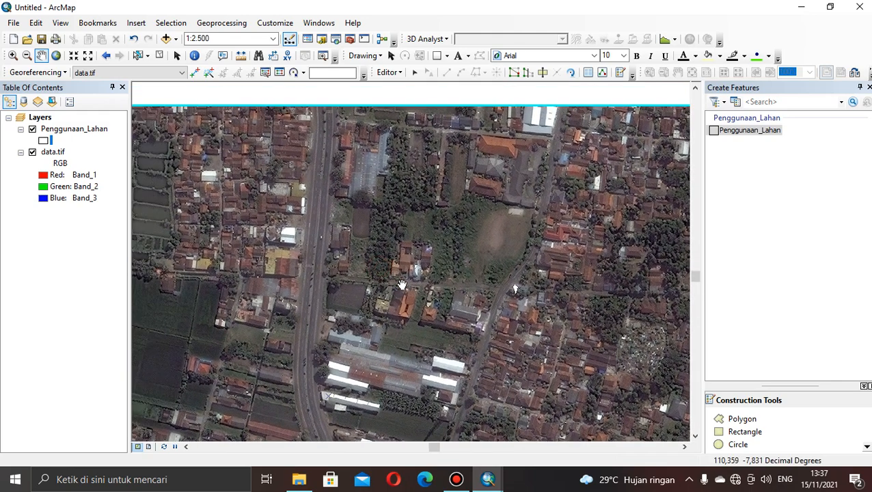
left_click_drag(389, 323, 490, 276)
left_click_drag(292, 317, 376, 295)
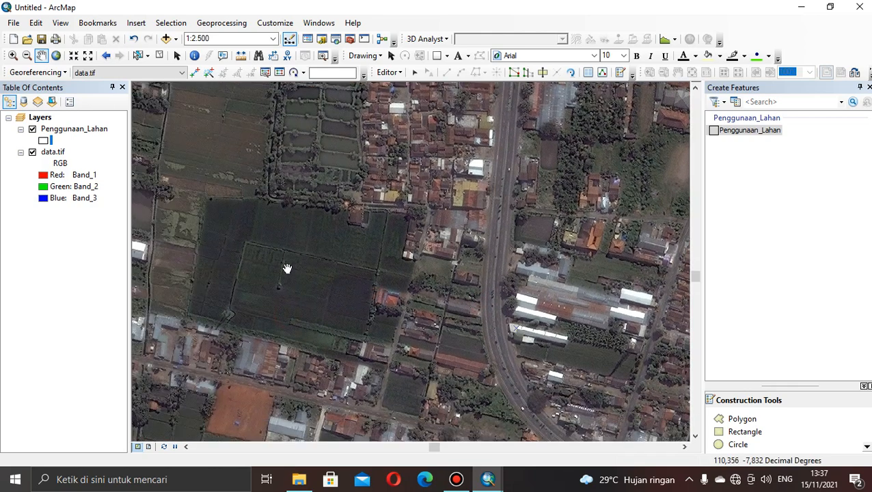
left_click_drag(286, 267, 366, 259)
left_click_drag(238, 332, 291, 382)
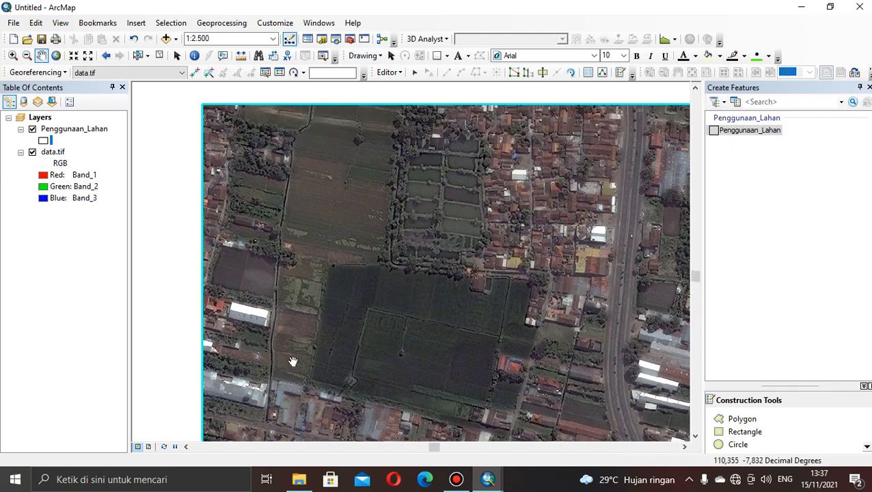
left_click_drag(300, 302, 302, 345)
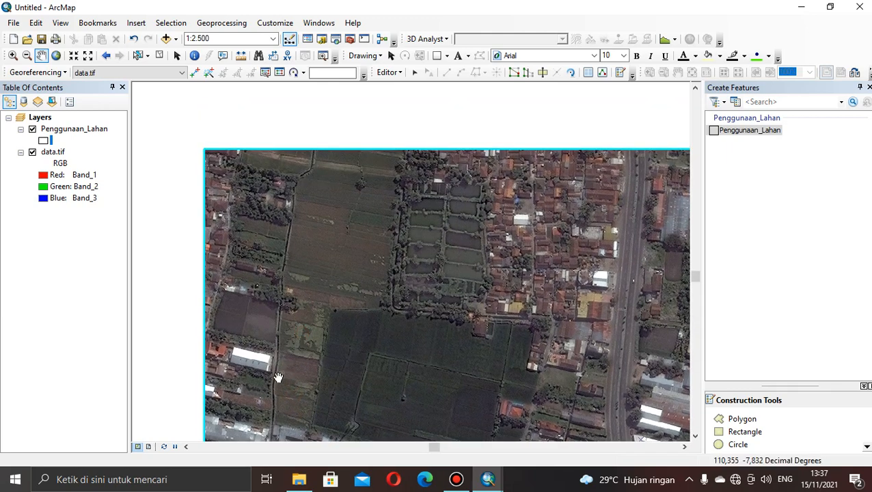
left_click_drag(309, 270, 288, 373)
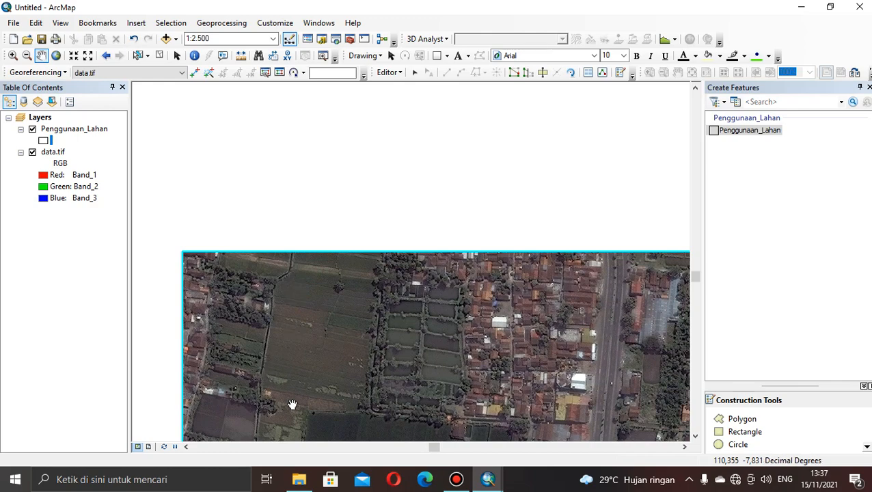
left_click_drag(284, 402, 290, 251)
left_click_drag(301, 306, 307, 146)
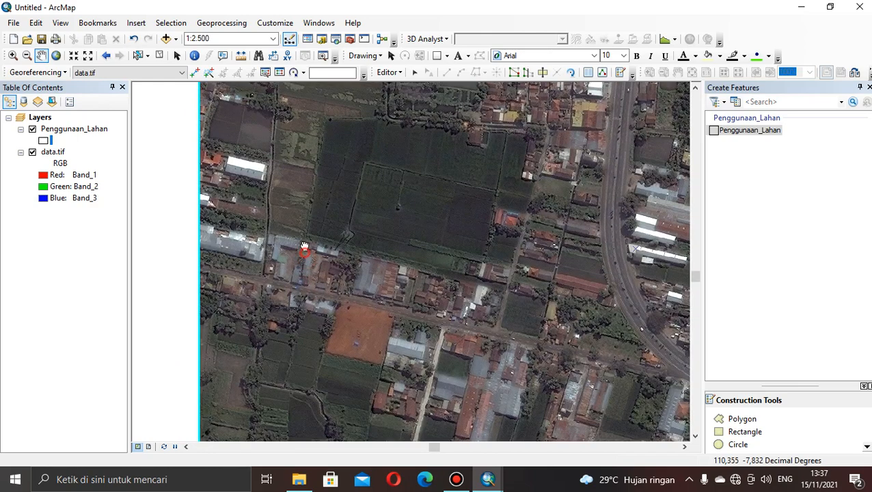
left_click_drag(375, 323, 336, 202)
left_click_drag(365, 253, 323, 223)
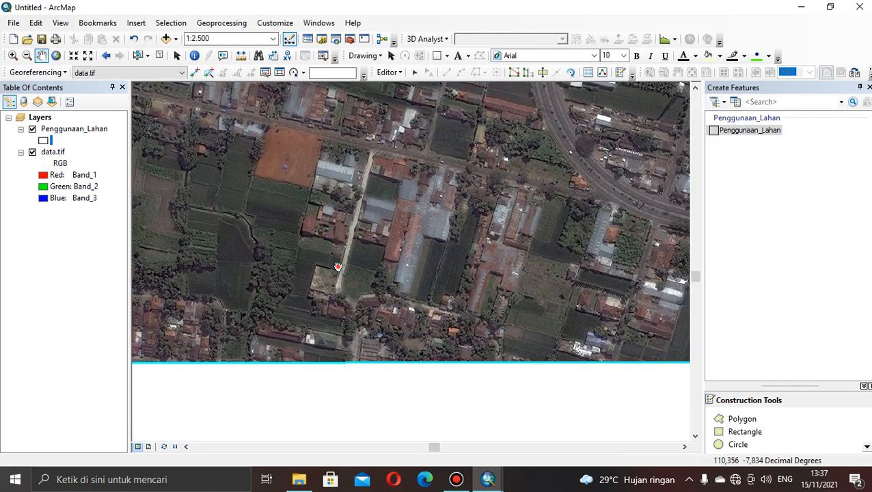
left_click_drag(377, 240, 296, 315)
left_click_drag(254, 222, 393, 315)
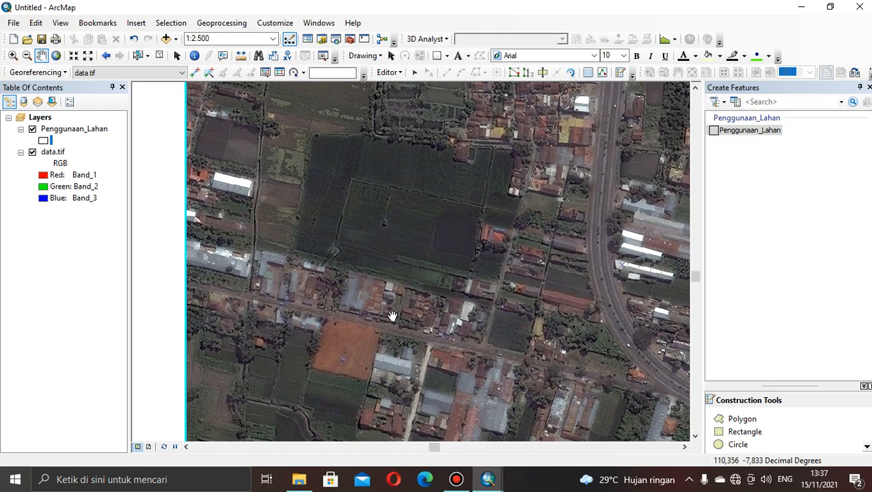
Show the Catalog window in place of the Create Features window.
left_click(322, 40)
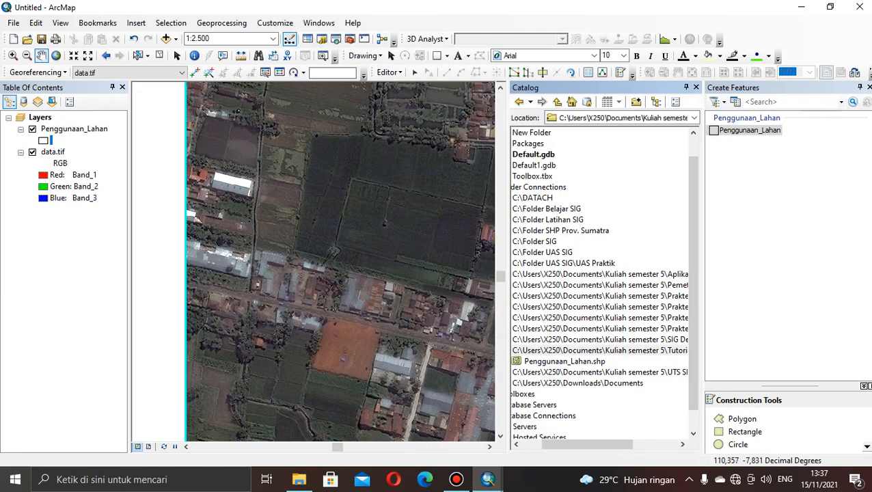
left_click(868, 88)
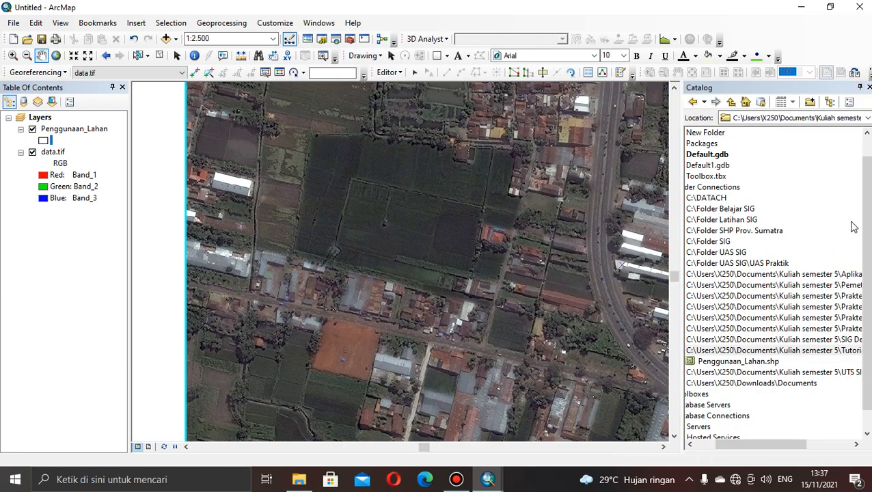
scroll(868, 228, "down", 1)
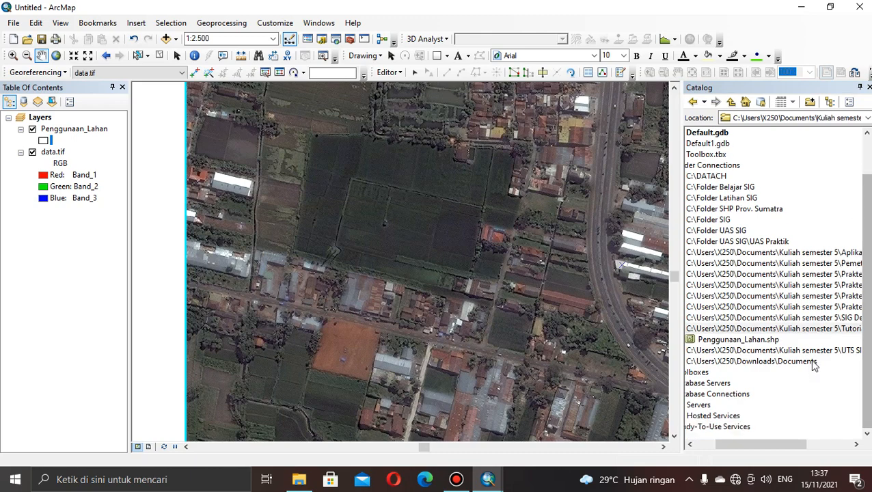
Start a new shapefile in the Tutorial Youtube folder, named Irigasi_Sawah with feature type Polyline.
right_click(790, 330)
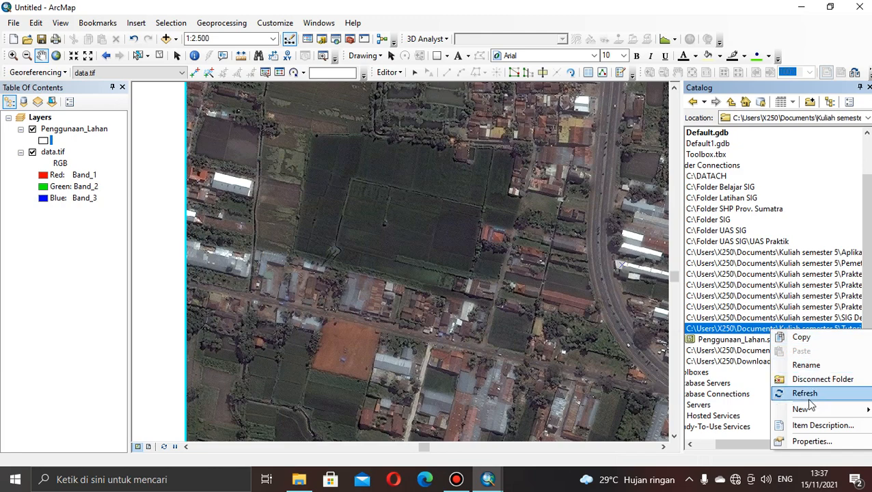
mouse_move(810, 417)
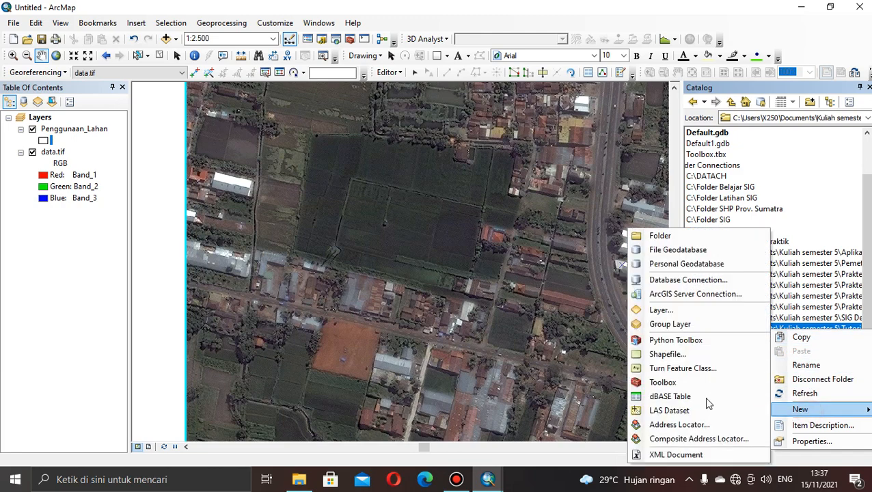
left_click(654, 353)
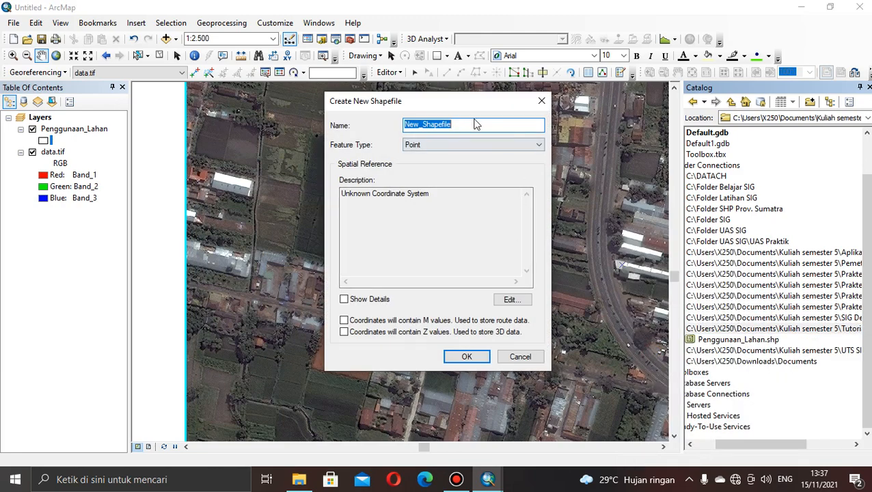
key("BackSpace")
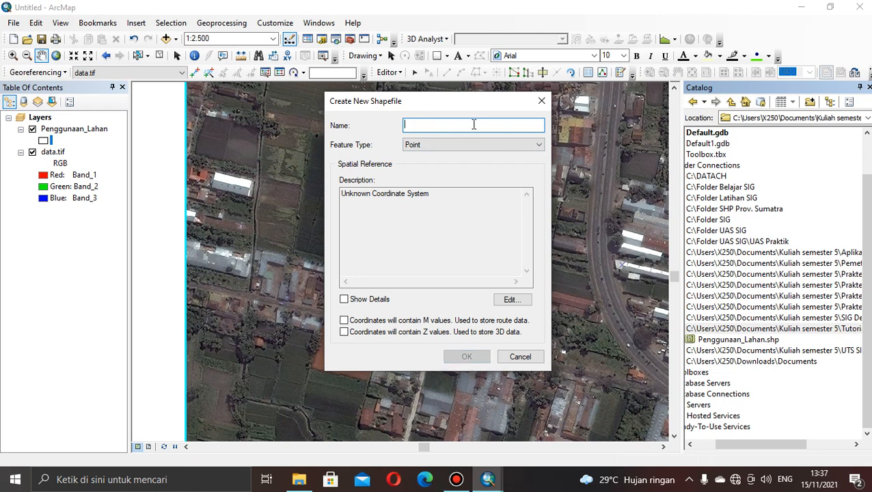
type("l")
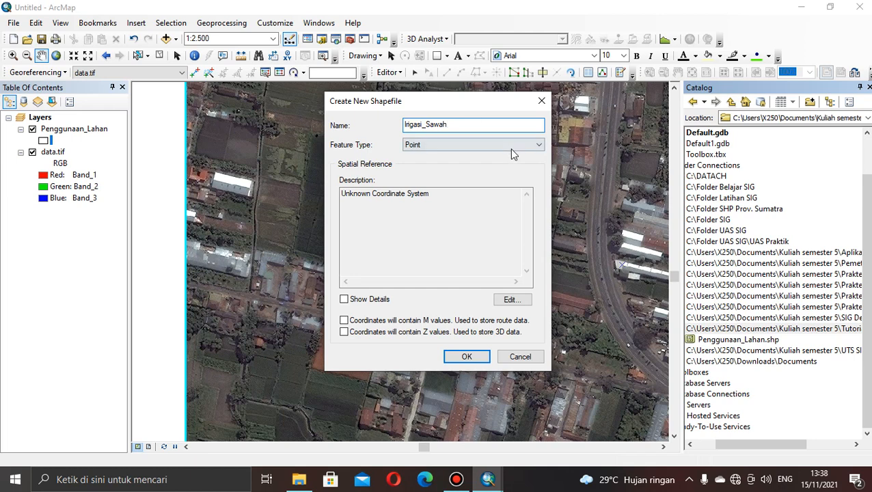
left_click(538, 144)
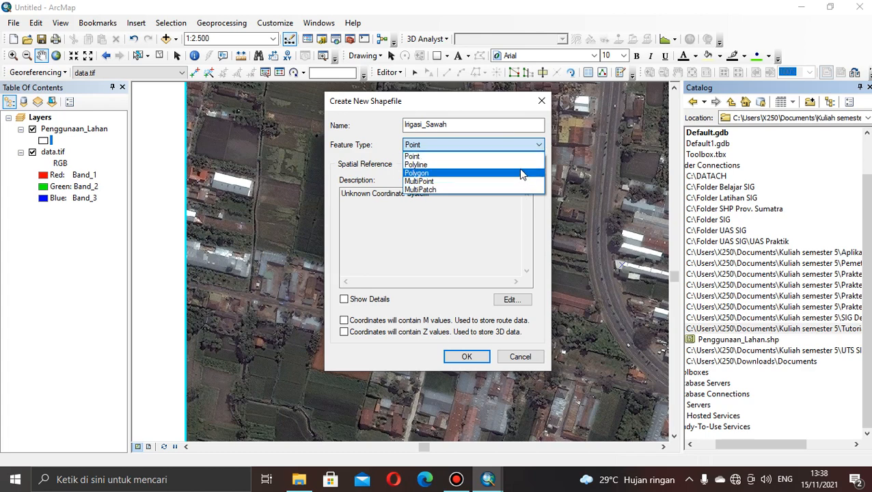
left_click(519, 168)
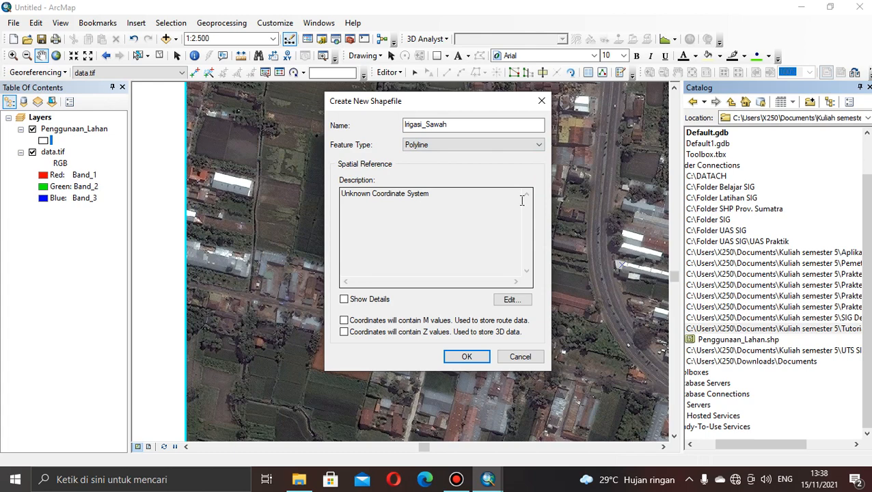
Assign the projected coordinate system WGS 1984 UTM Zone 49S to Irigasi_Sawah and create the shapefile.
left_click(522, 302)
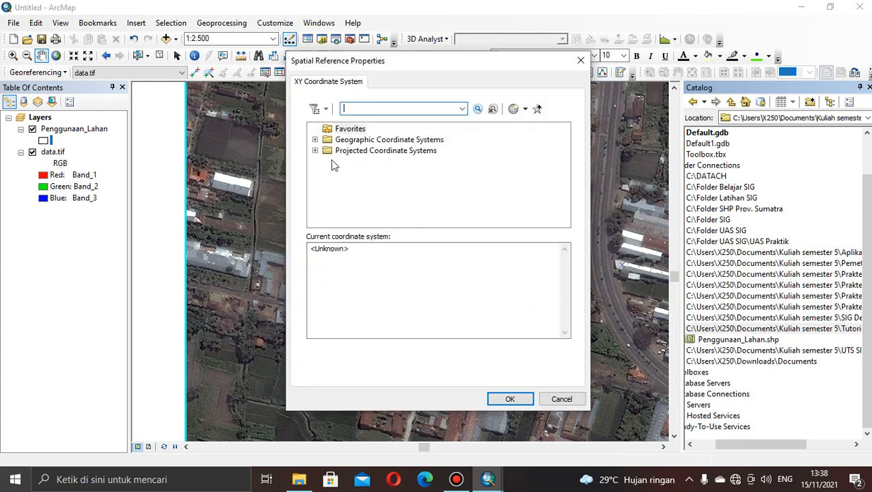
left_click(315, 150)
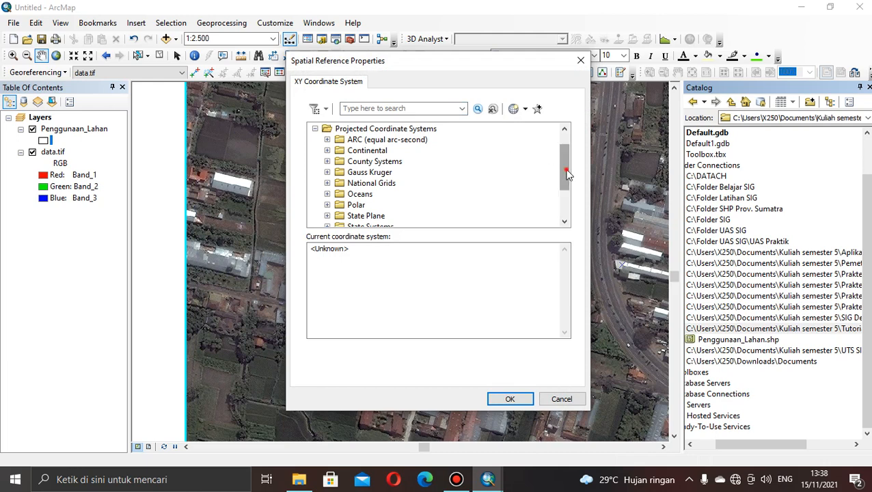
left_click_drag(567, 175, 567, 199)
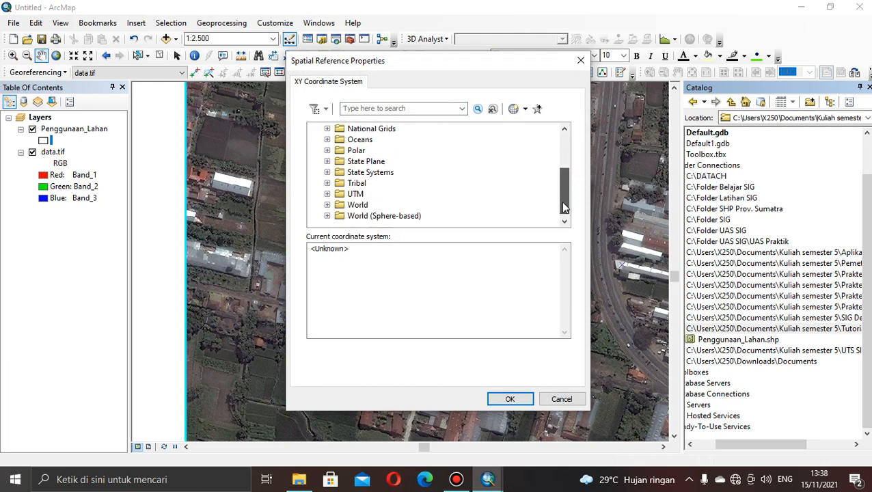
left_click(328, 194)
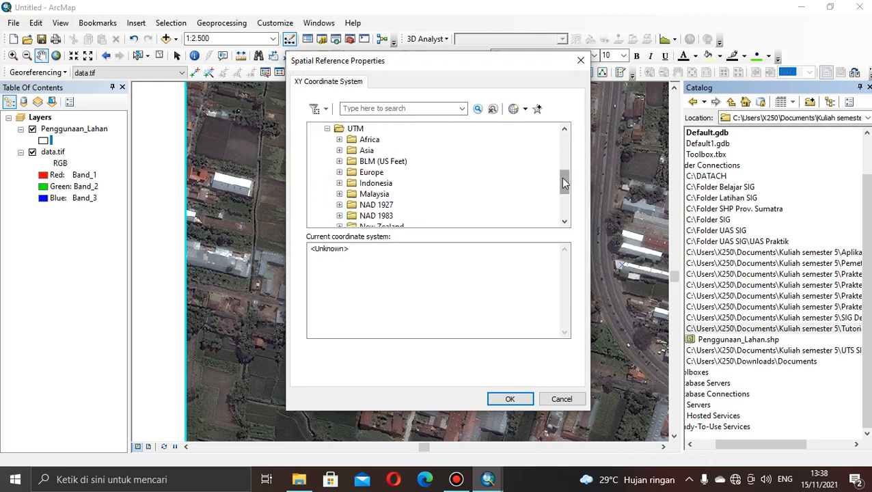
left_click_drag(565, 182, 565, 203)
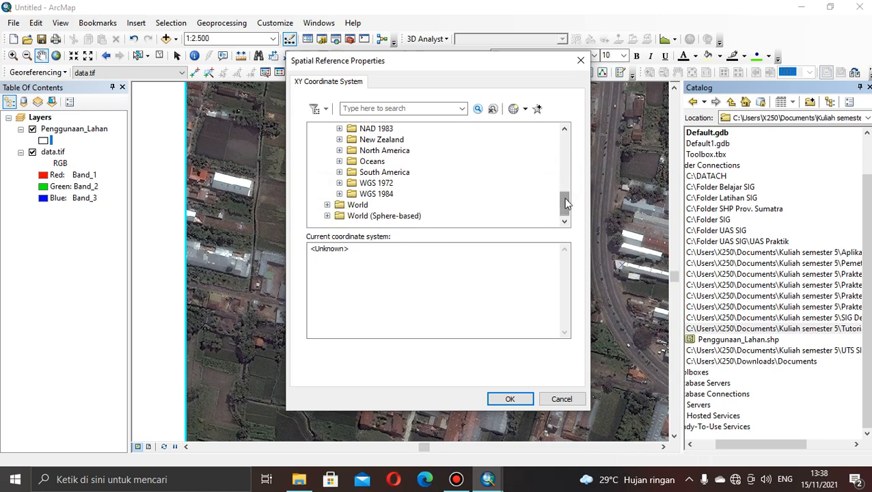
left_click(344, 194)
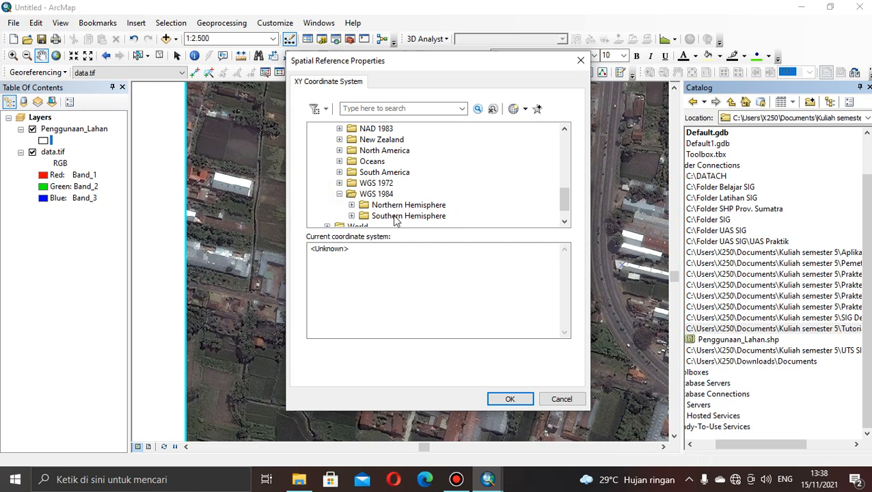
left_click(351, 216)
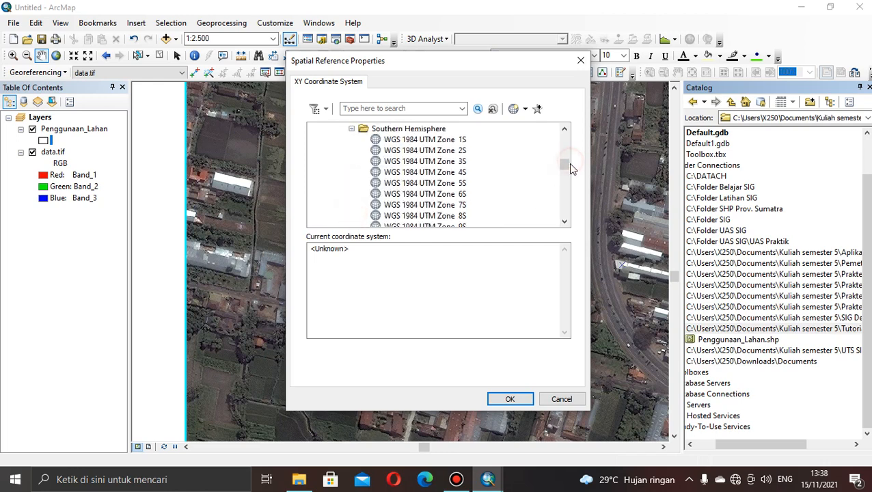
left_click_drag(568, 166, 568, 203)
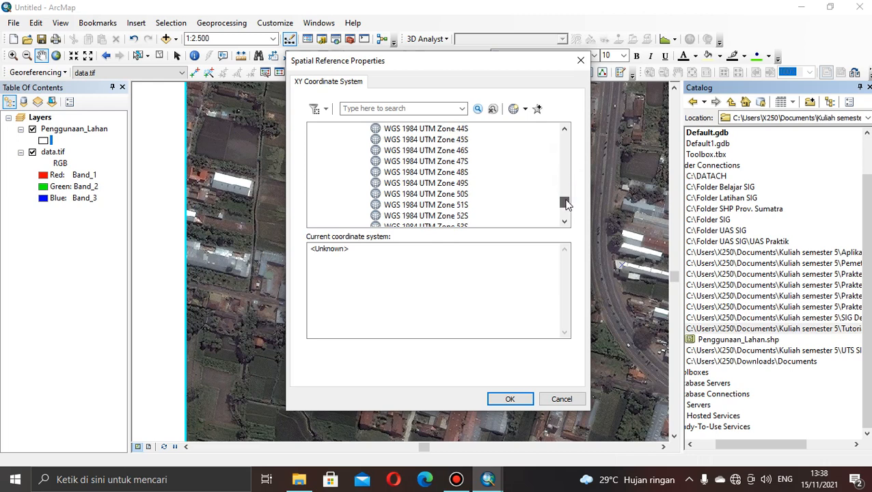
left_click(393, 184)
left_click(510, 398)
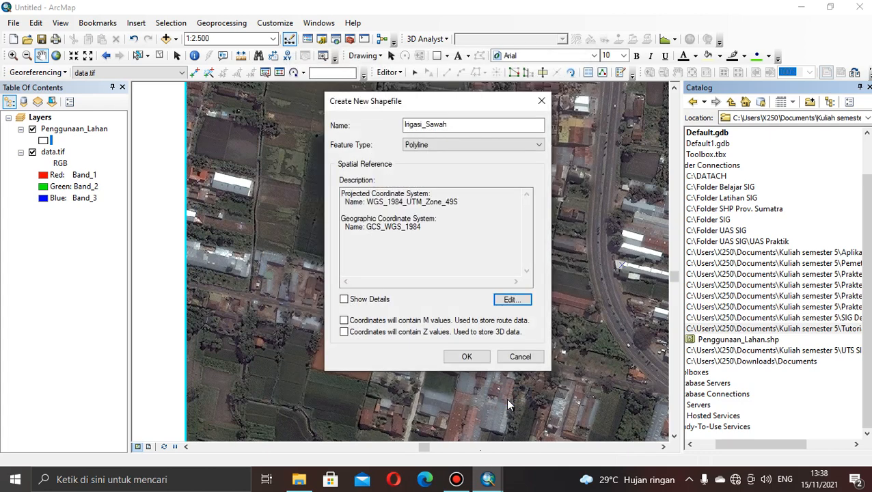
left_click(466, 358)
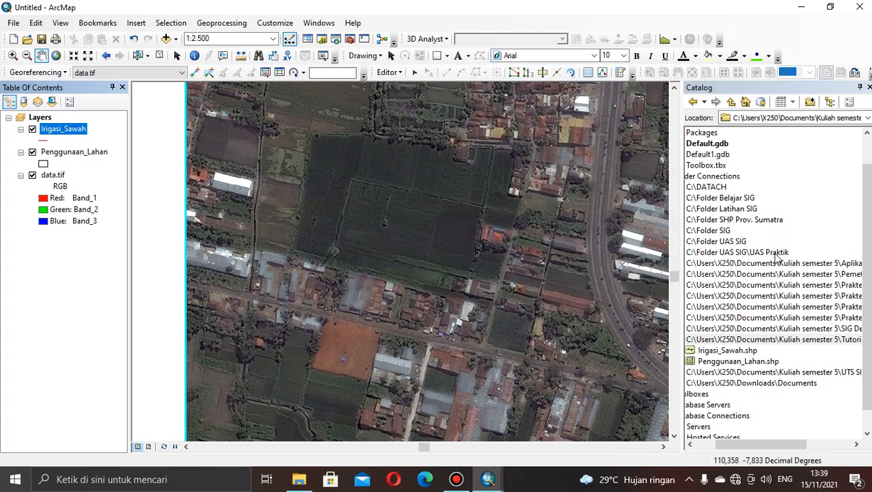
Start another new shapefile in the Tutorial Youtube folder, named Jalan_Kecil with feature type Polyline.
right_click(767, 341)
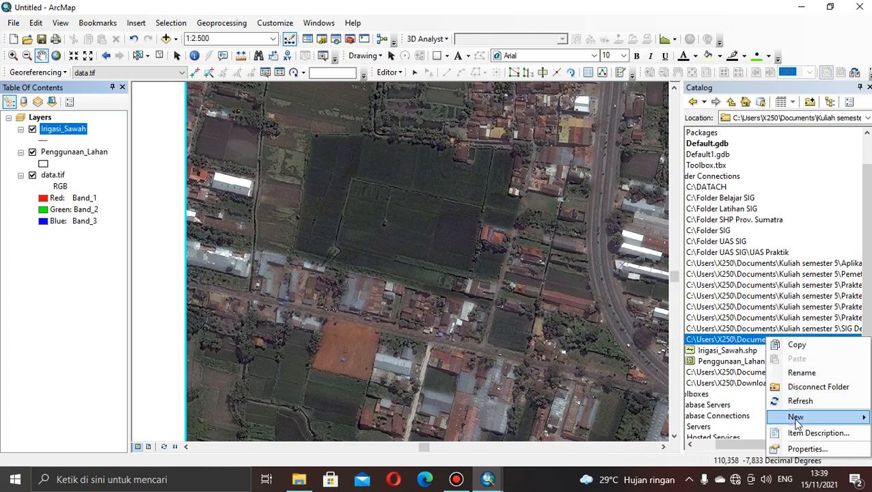
mouse_move(797, 420)
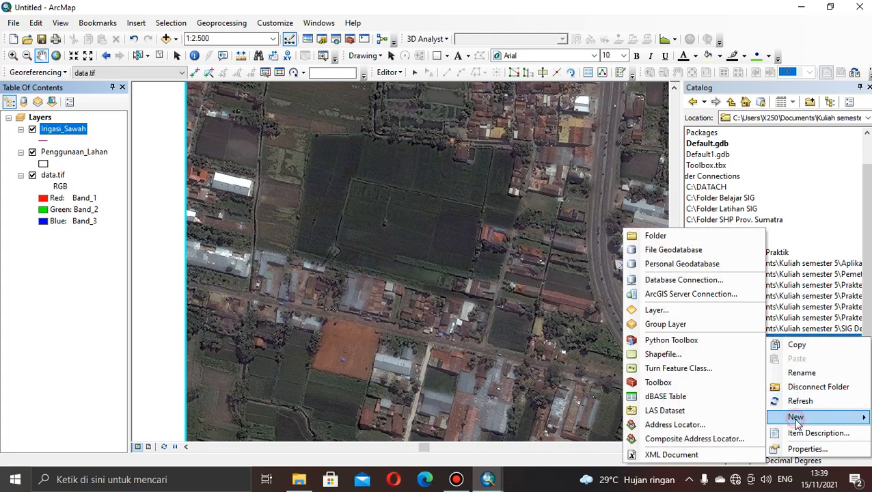
left_click(686, 355)
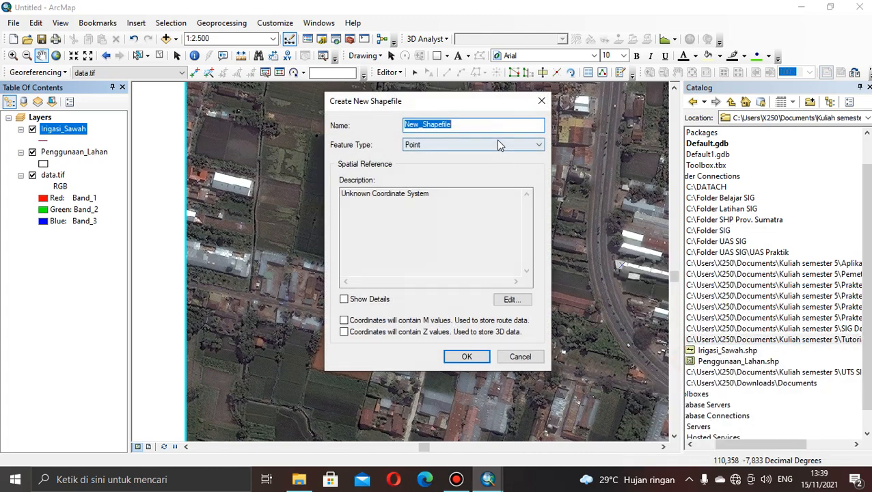
key("BackSpace")
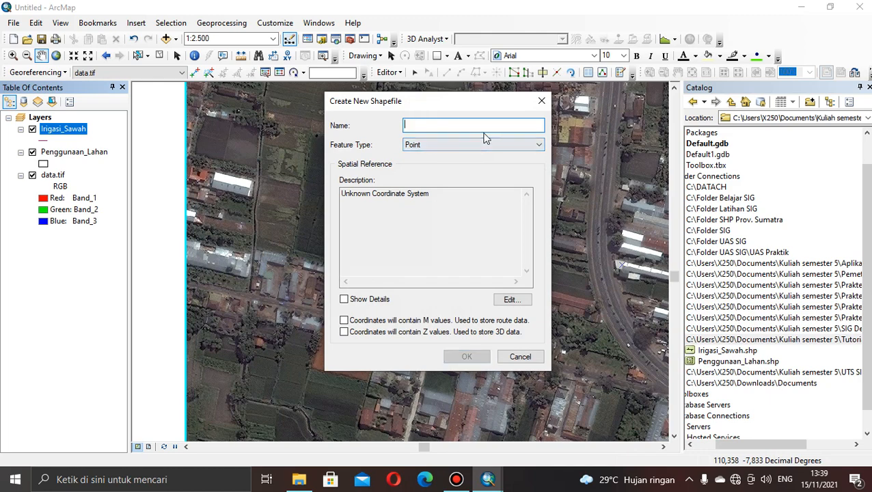
type("Jalan_Kecil")
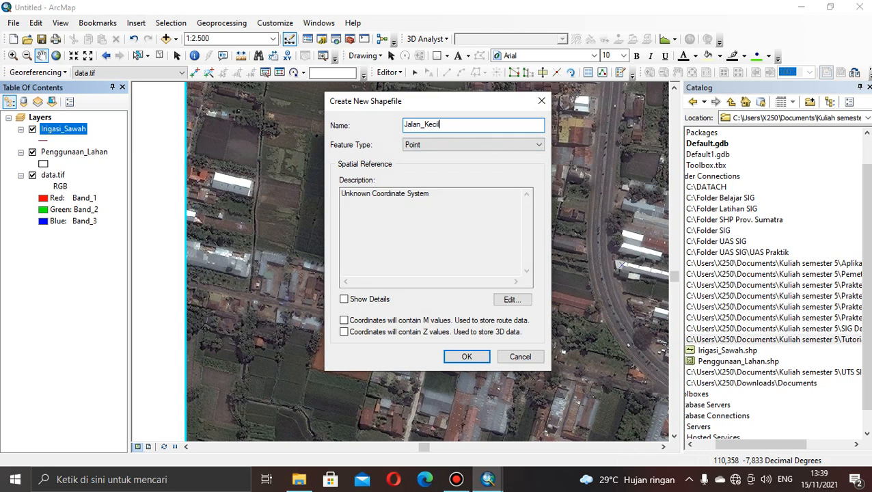
left_click(419, 147)
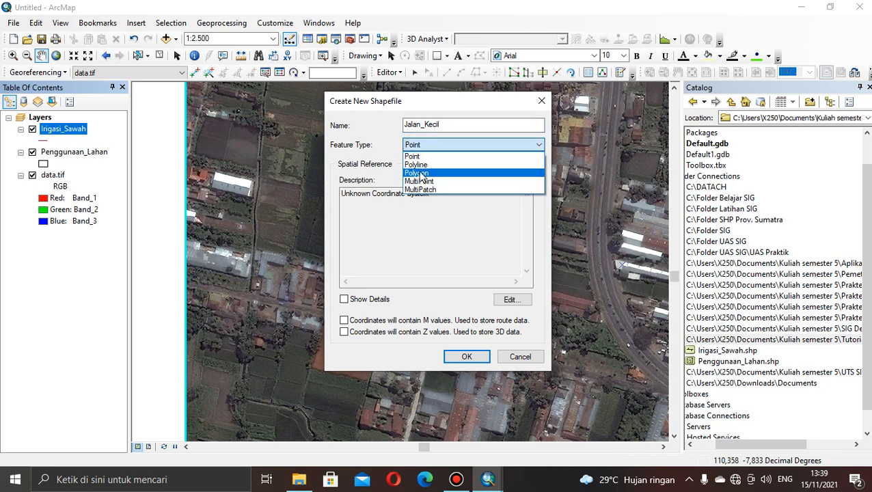
left_click(418, 165)
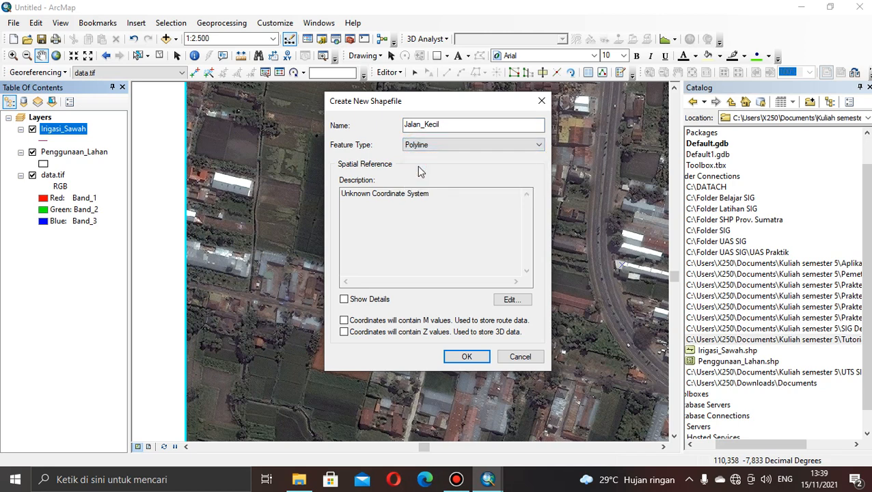
Assign the projected coordinate system WGS 1984 UTM Zone 49S to Jalan_Kecil and create the shapefile.
left_click(512, 301)
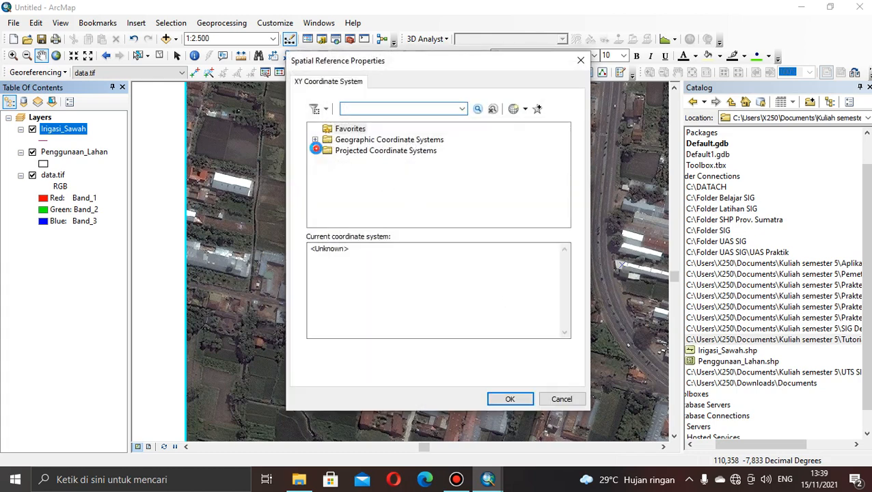
left_click(315, 150)
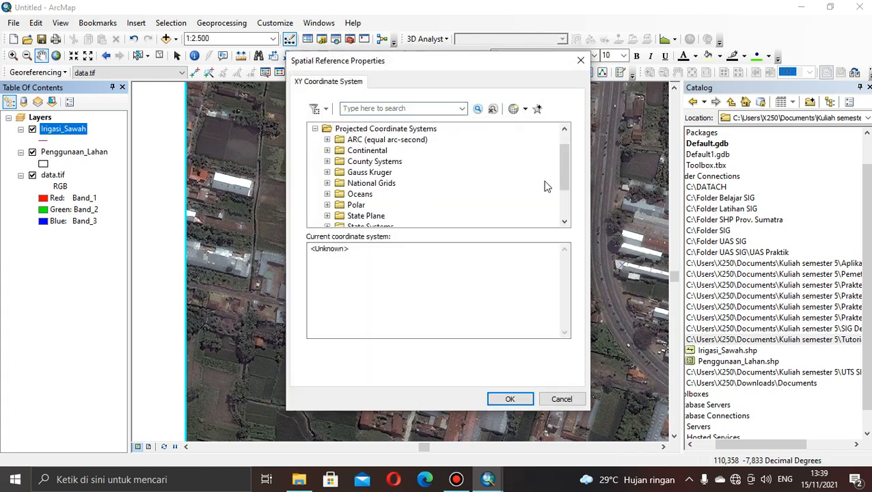
left_click_drag(563, 180, 564, 225)
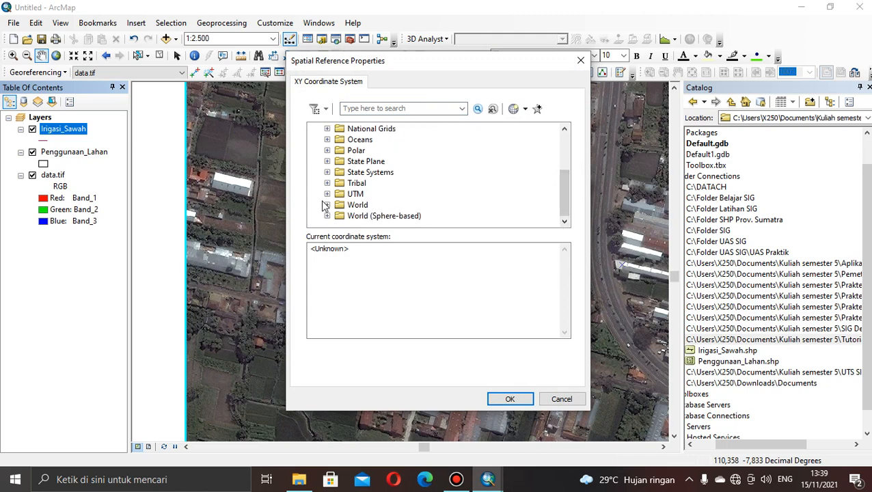
left_click(347, 187)
left_click(353, 194)
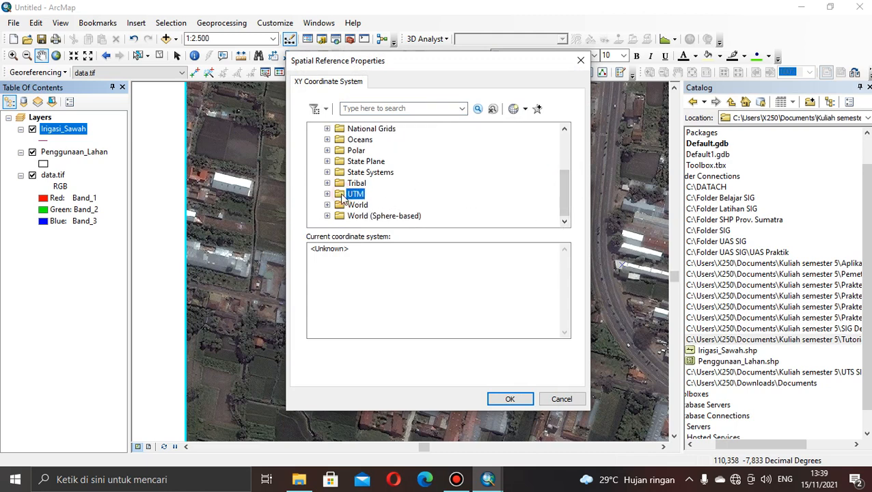
left_click(327, 194)
left_click_drag(564, 181, 564, 204)
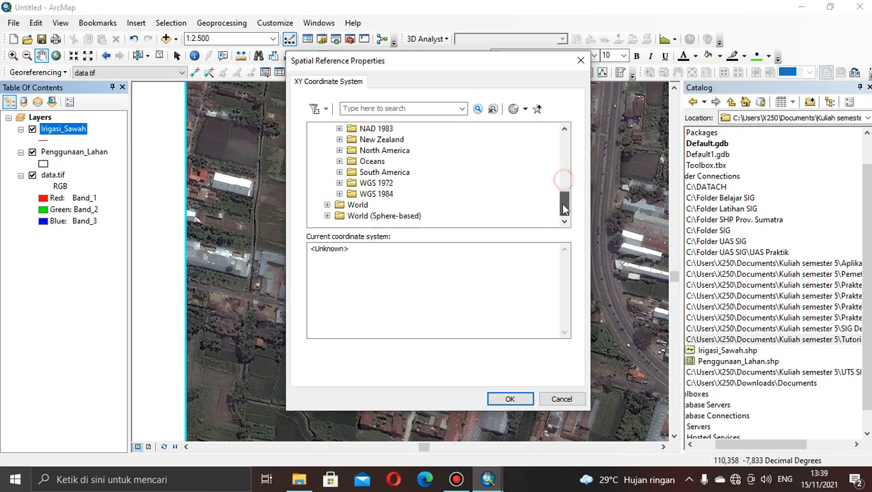
double_click(358, 195)
double_click(373, 216)
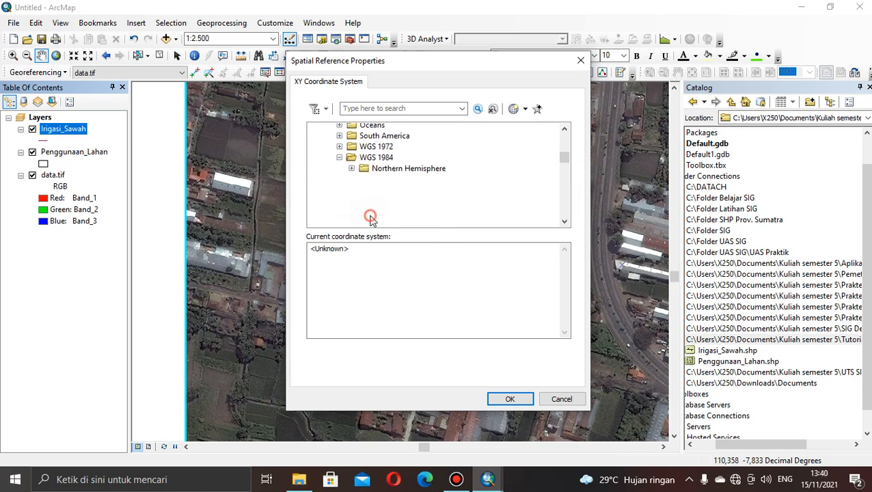
left_click_drag(561, 166, 551, 208)
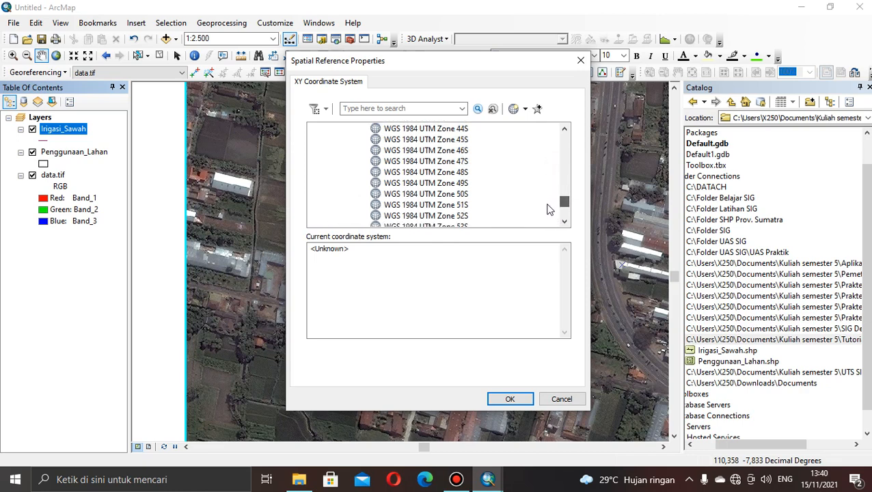
left_click(424, 184)
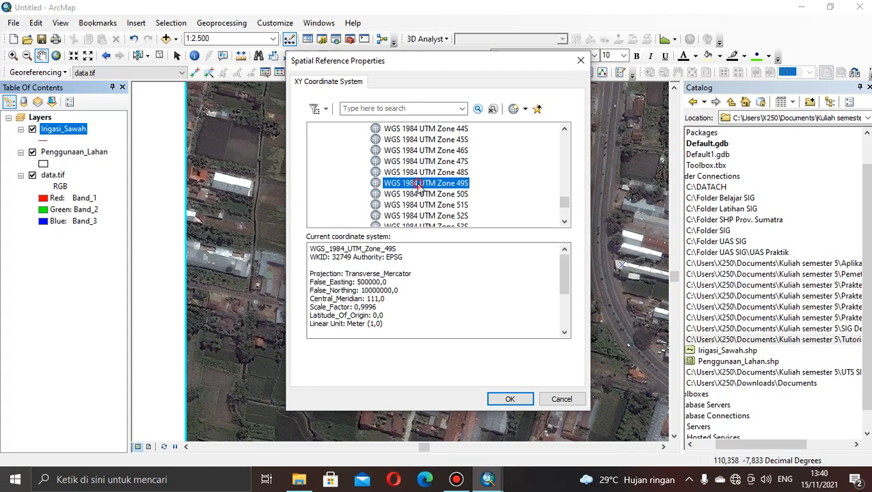
left_click(504, 399)
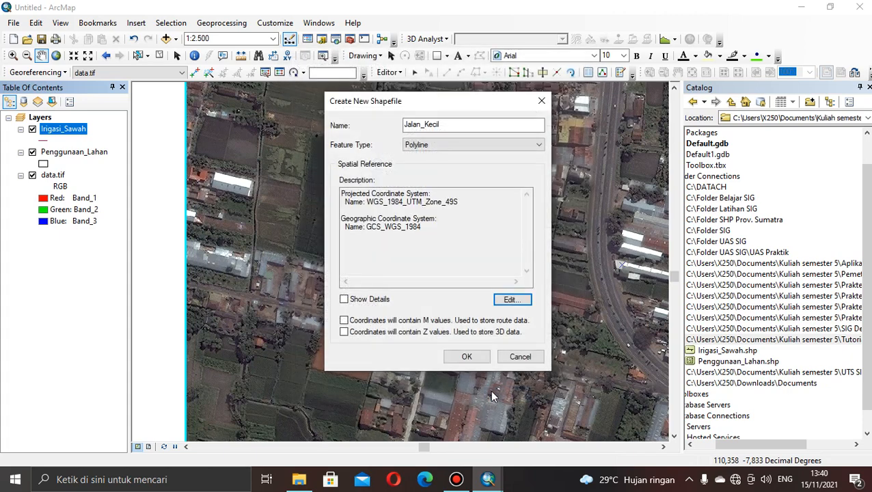
left_click(460, 358)
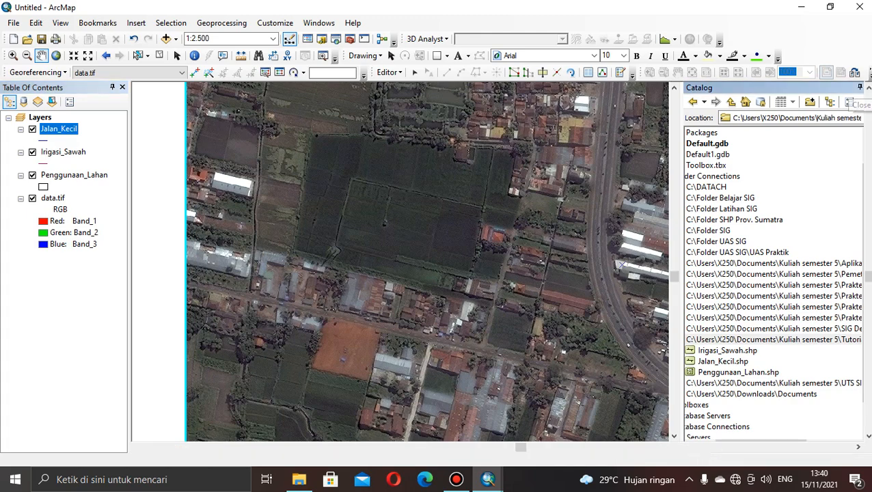
Close the Catalog window and bring the northeastern part of the satellite image into view.
left_click(869, 87)
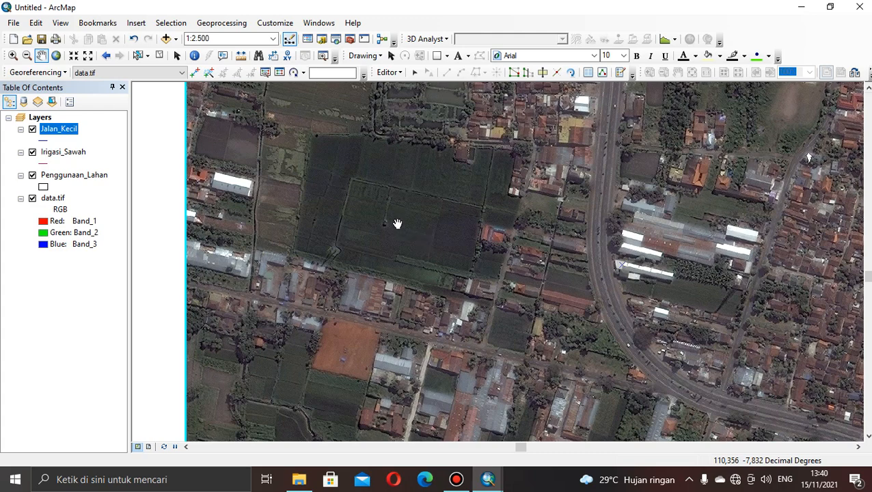
left_click_drag(396, 189, 396, 319)
left_click_drag(463, 290, 434, 362)
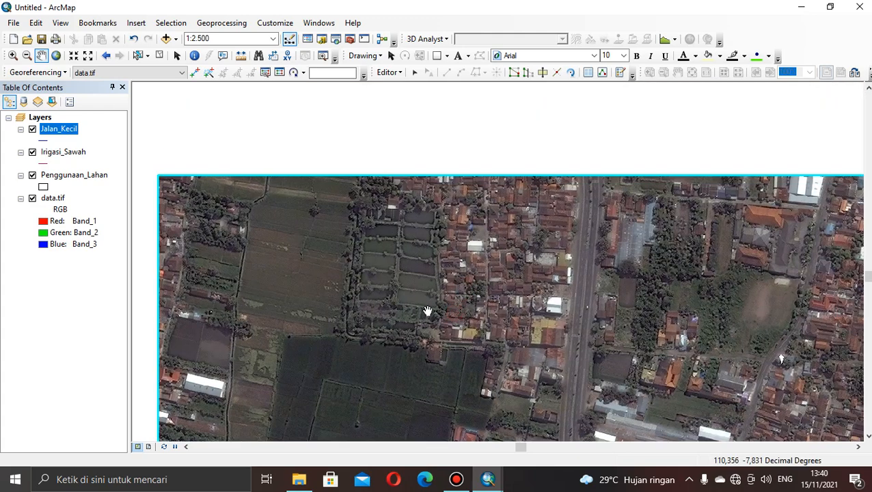
left_click_drag(452, 316, 326, 285)
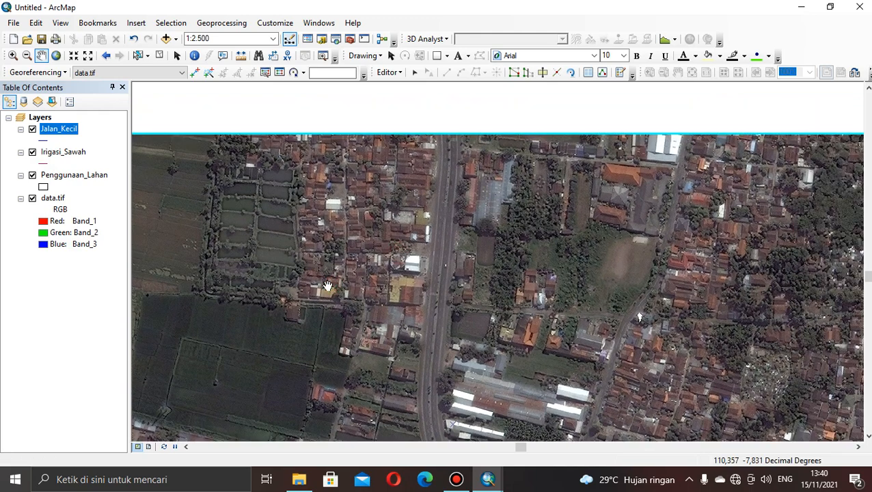
left_click_drag(398, 299, 360, 297)
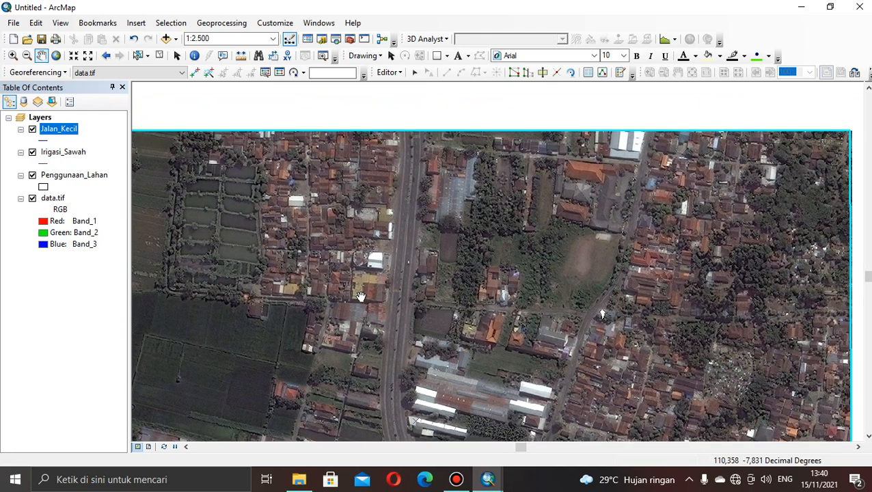
right_click(64, 132)
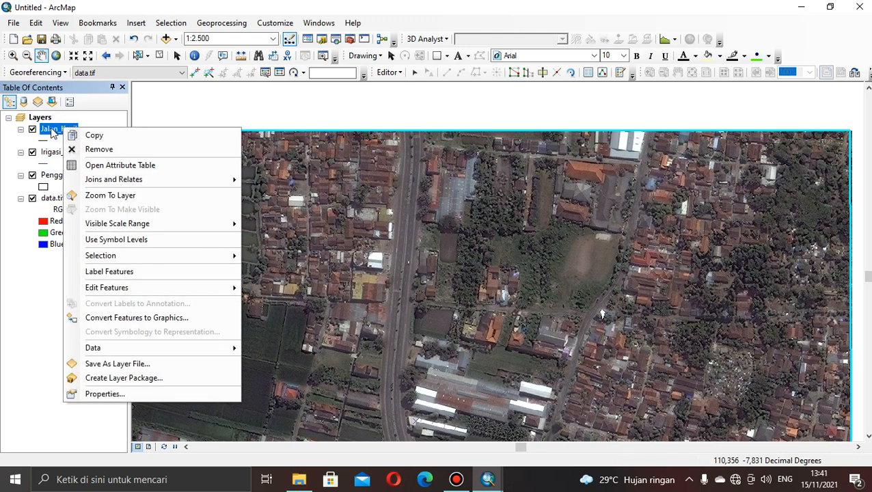
left_click(53, 134)
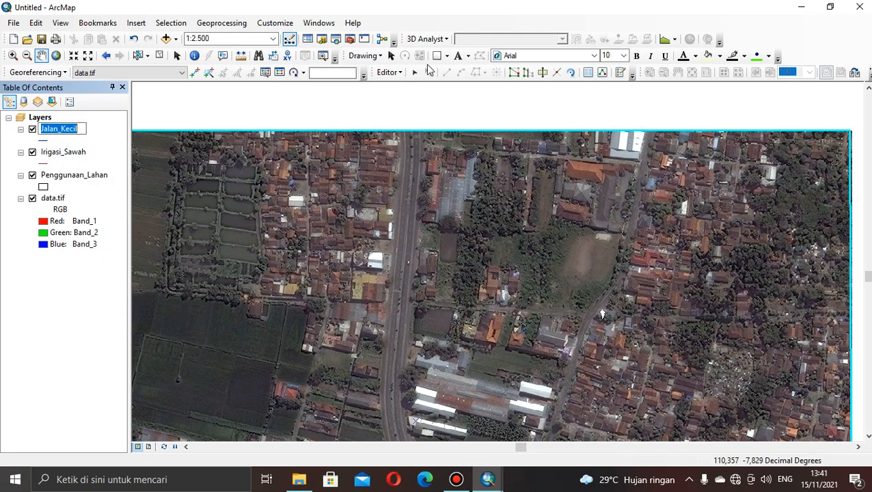
left_click(621, 73)
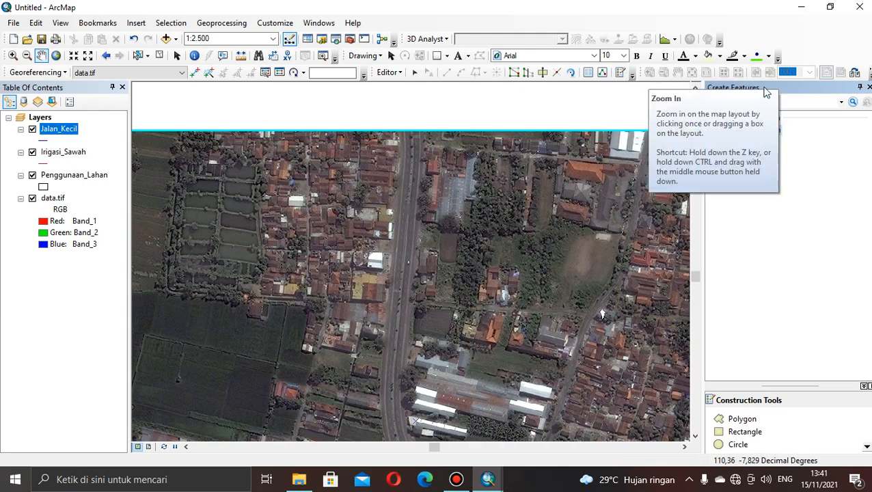
left_click(868, 87)
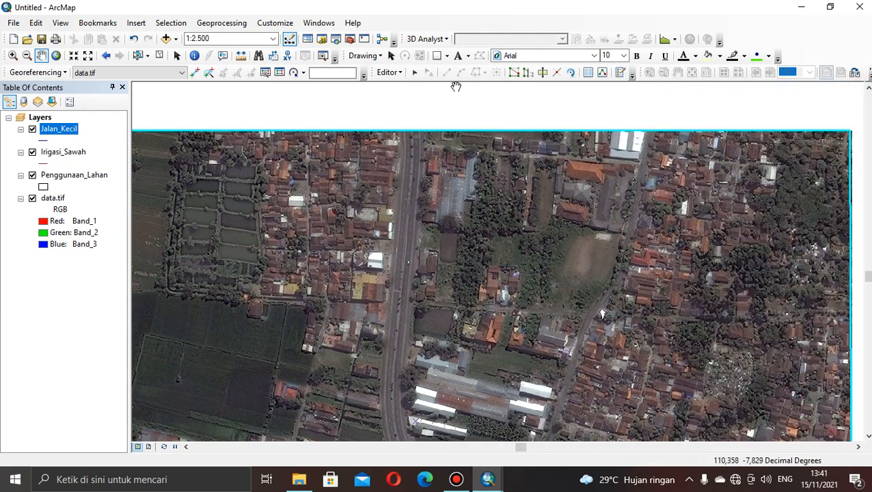
Save the current edits and stop the edit session.
left_click(400, 73)
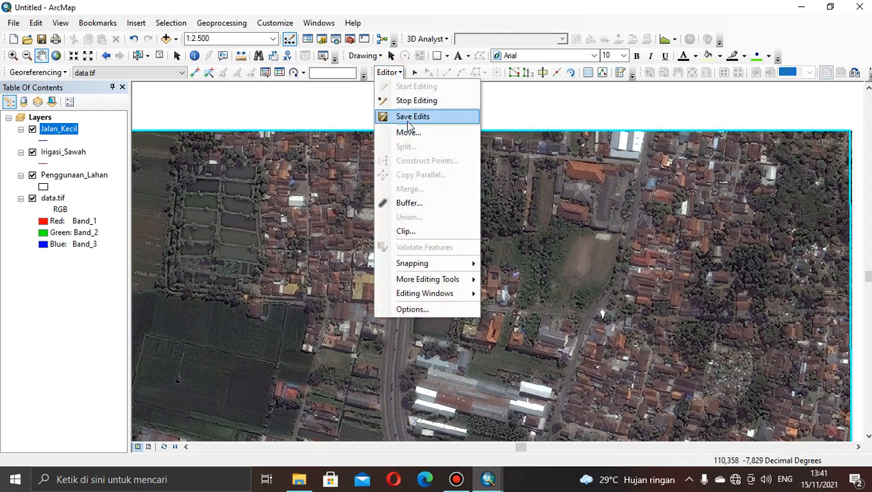
left_click(408, 115)
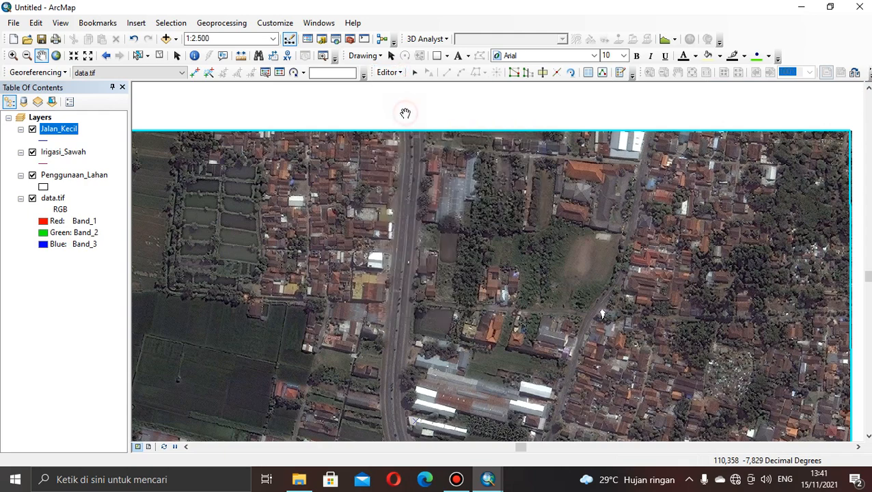
left_click(402, 73)
left_click(407, 100)
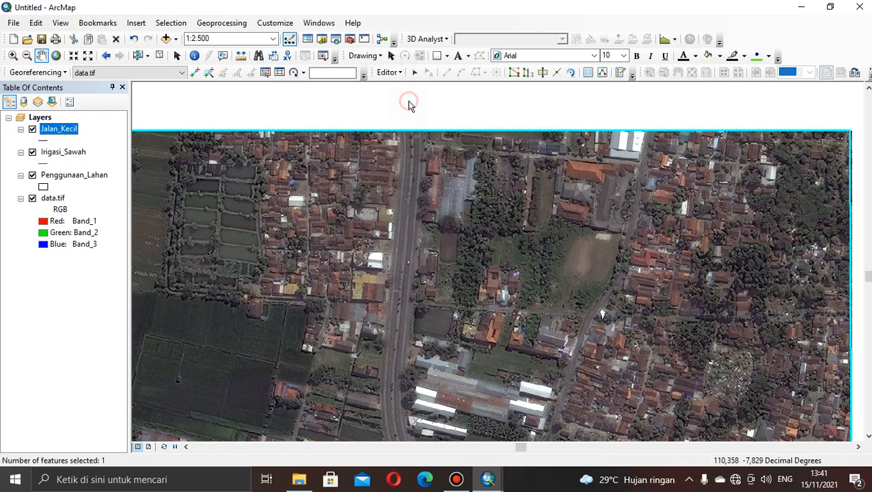
Start a new edit session despite the spatial reference warnings and show the Create Features window.
left_click(401, 73)
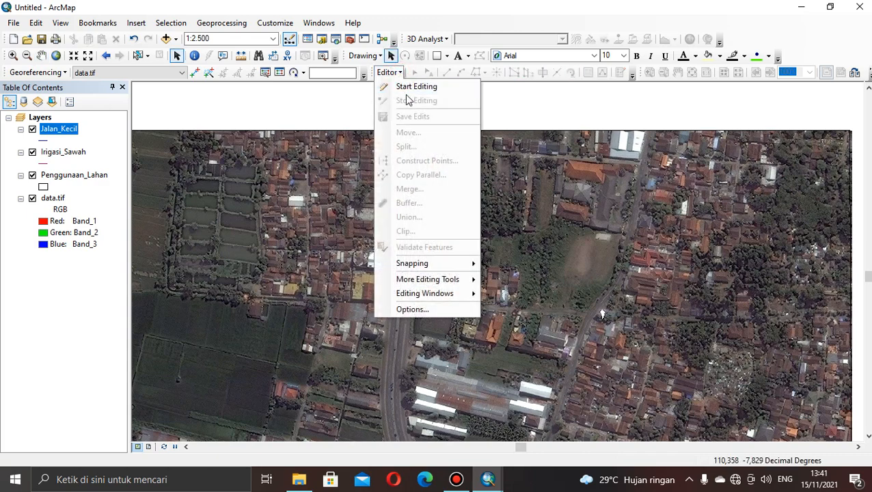
left_click(406, 88)
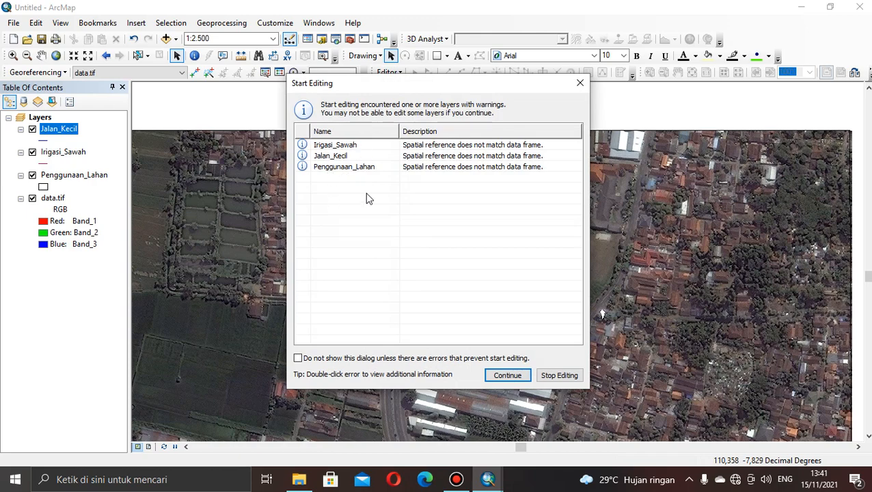
left_click(508, 376)
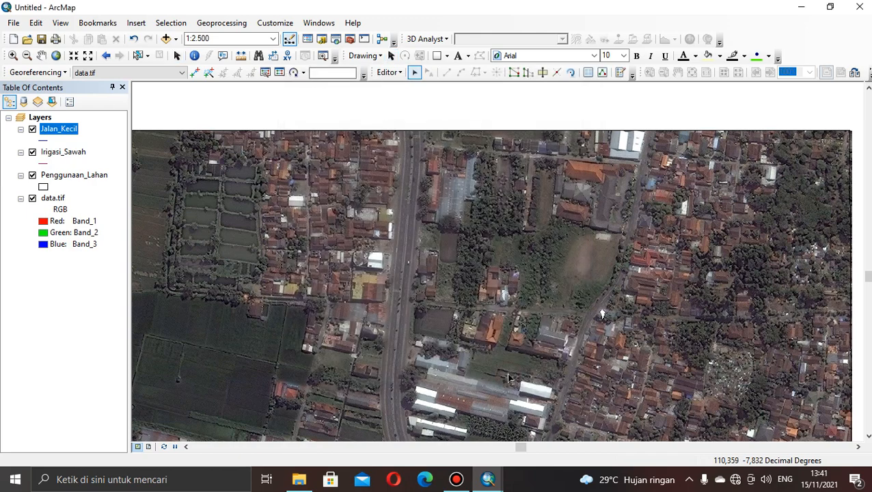
left_click(621, 74)
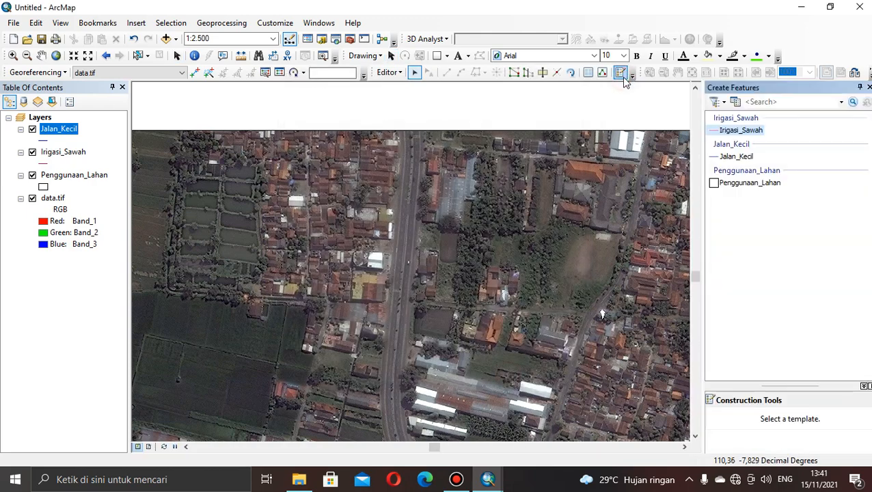
Digitize the small road south of the bare field as a Jalan_Kecil line, from the main road east to the curving road.
left_click(737, 157)
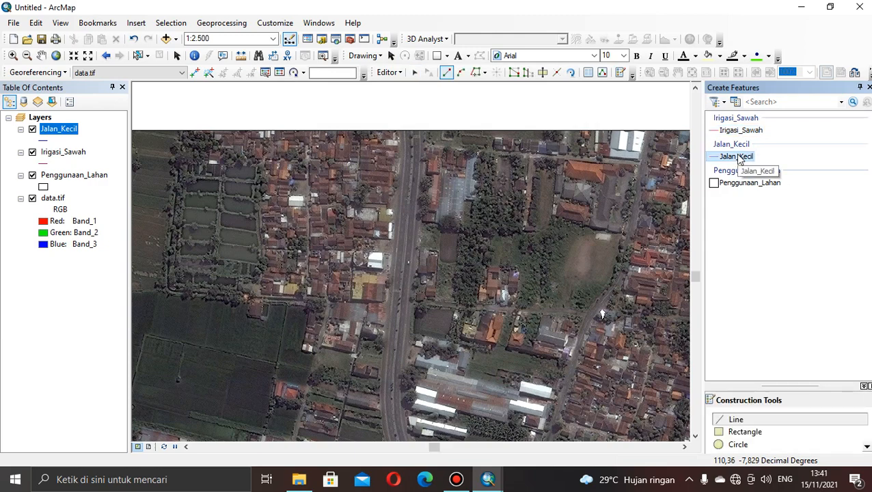
left_click(745, 419)
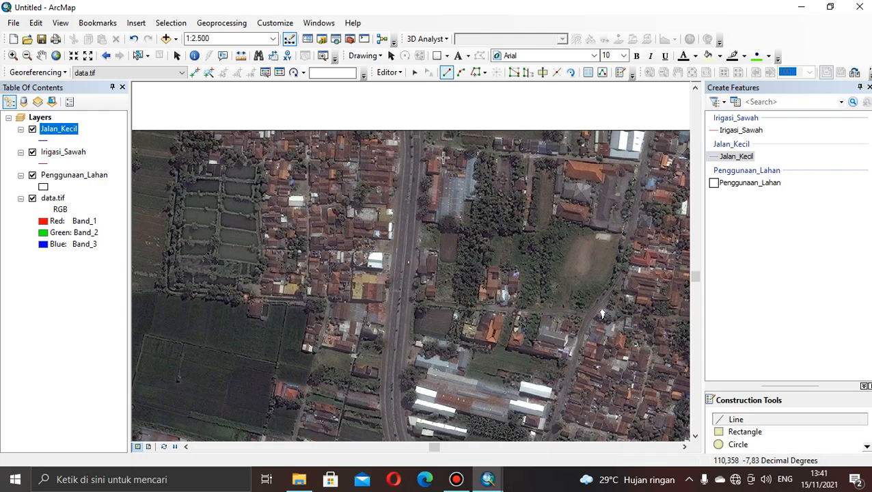
left_click(415, 303)
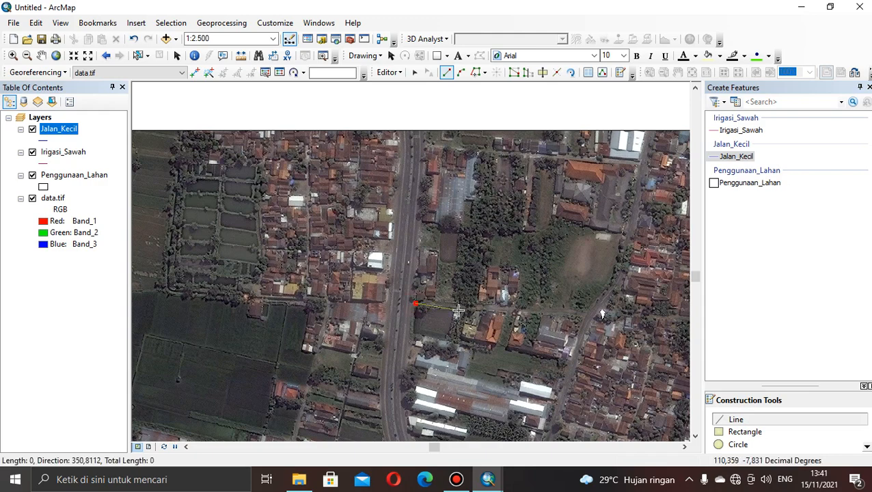
left_click(455, 304)
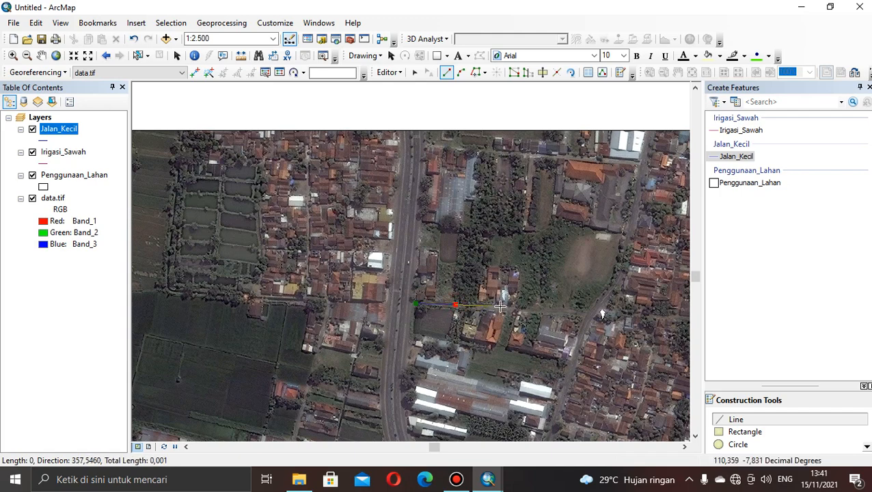
left_click(499, 310)
left_click(534, 312)
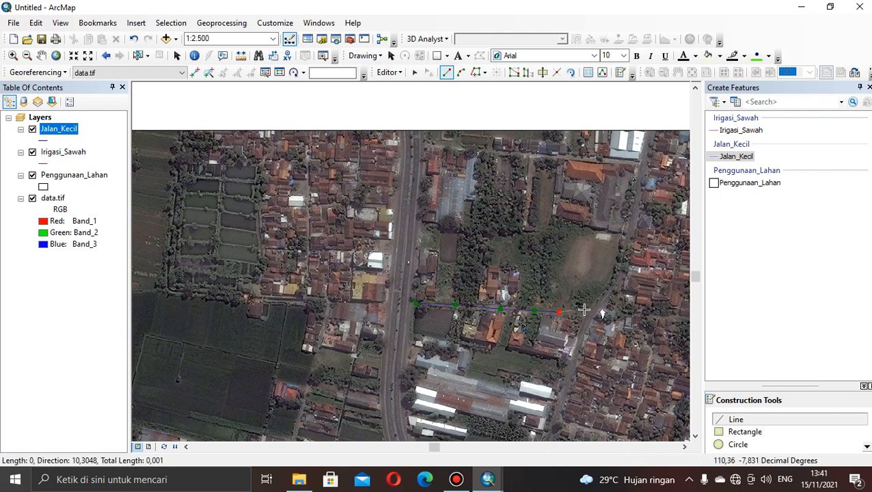
left_click(559, 312)
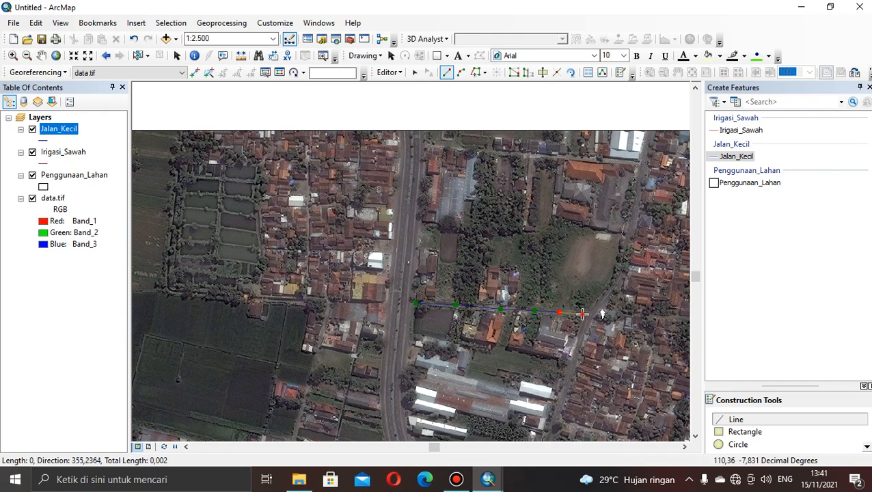
double_click(582, 314)
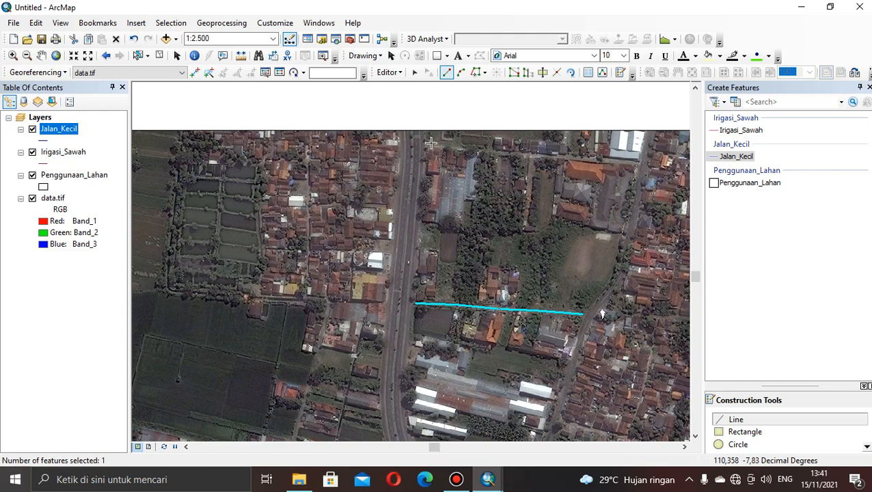
Digitize the northernmost small road east of the main road as a Jalan_Kecil line, ending at the curving road beside the white-roofed building.
left_click(431, 143)
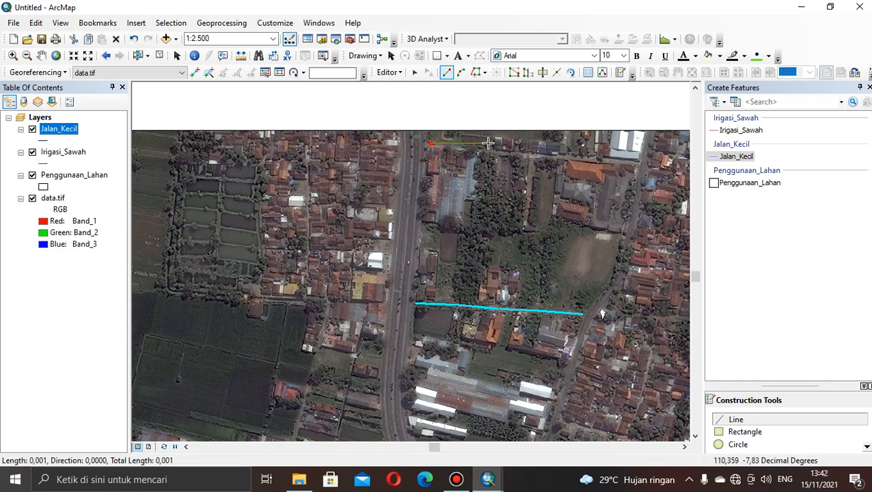
left_click(487, 149)
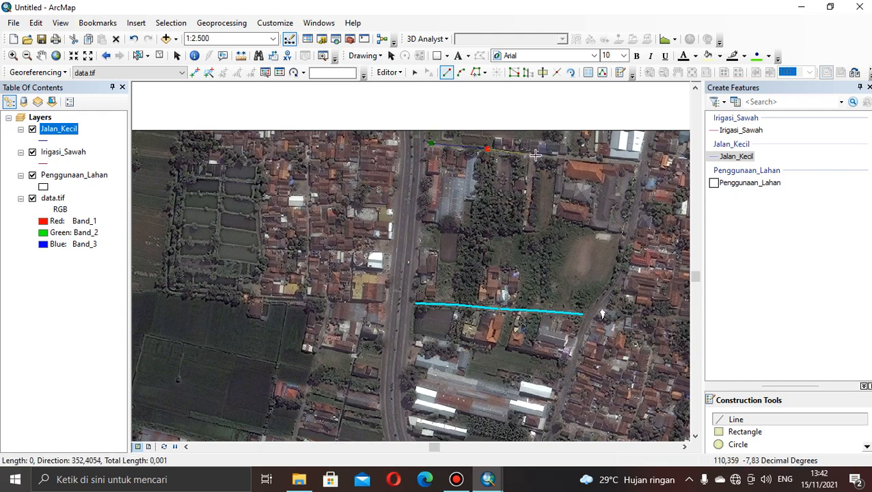
left_click(536, 156)
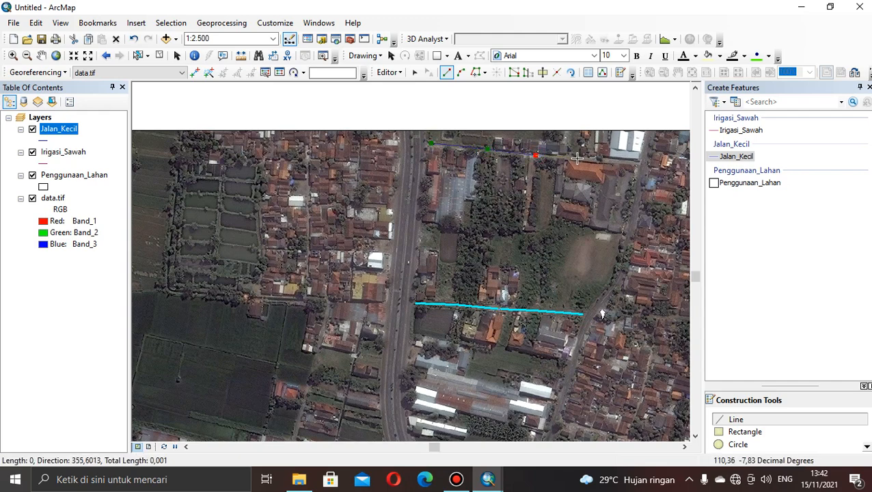
left_click(578, 158)
left_click(609, 160)
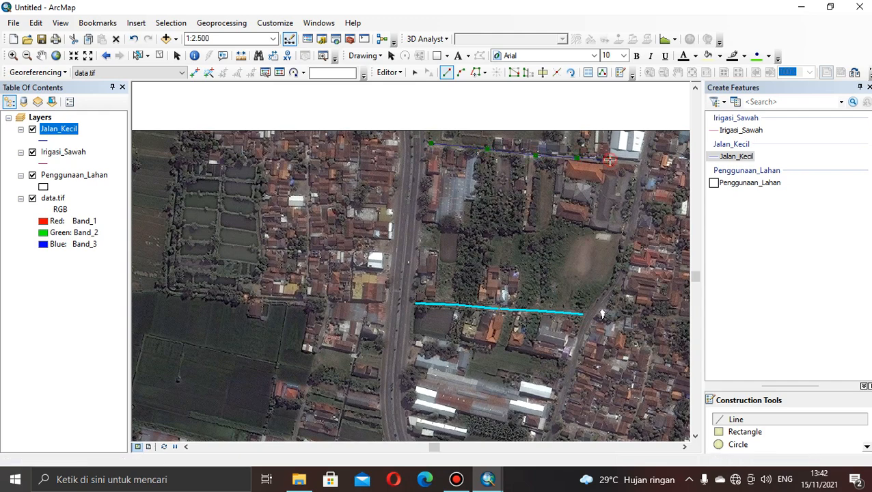
left_click(641, 163)
double_click(641, 163)
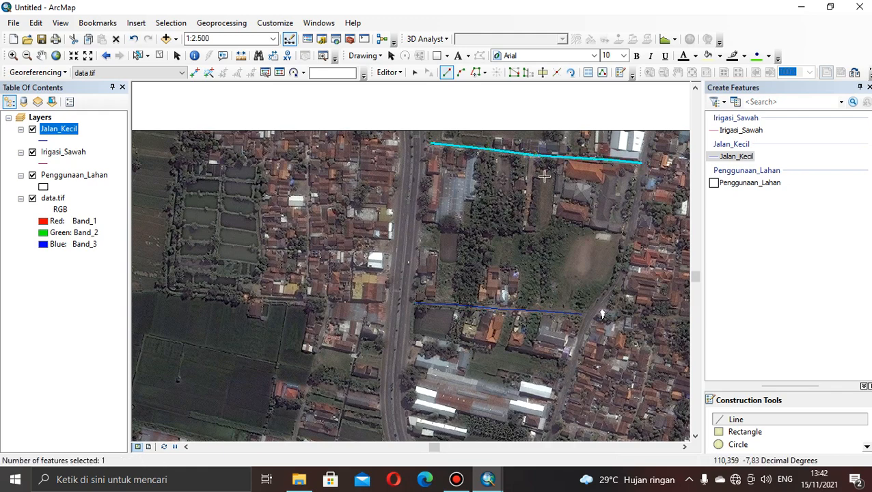
Digitize a Jalan_Kecil line through the southeastern settlement, from the curving road eastward past the jog to the image's eastern edge.
left_click(41, 55)
left_click_drag(333, 212, 192, 128)
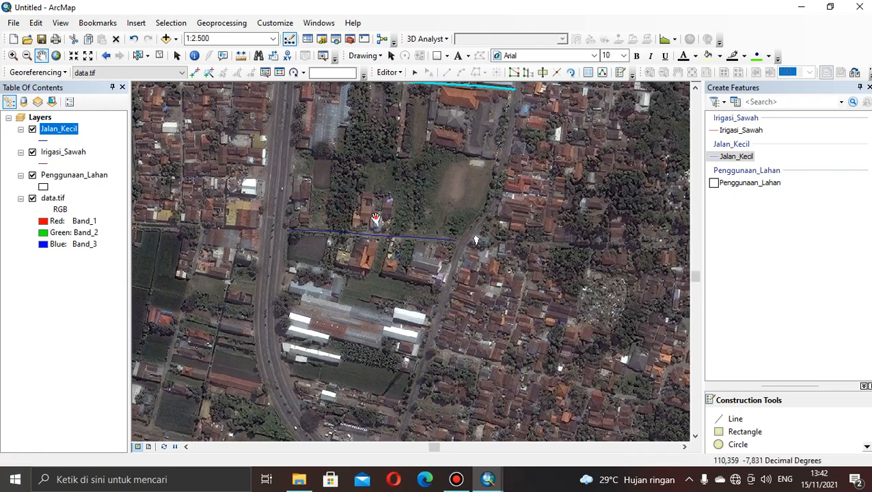
left_click_drag(360, 208, 298, 148)
left_click_drag(356, 234, 277, 208)
left_click_drag(420, 279, 383, 281)
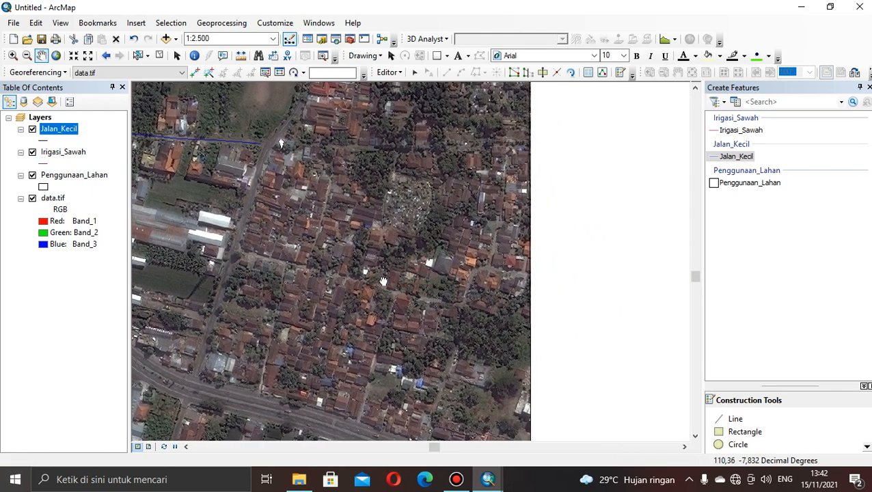
left_click(743, 157)
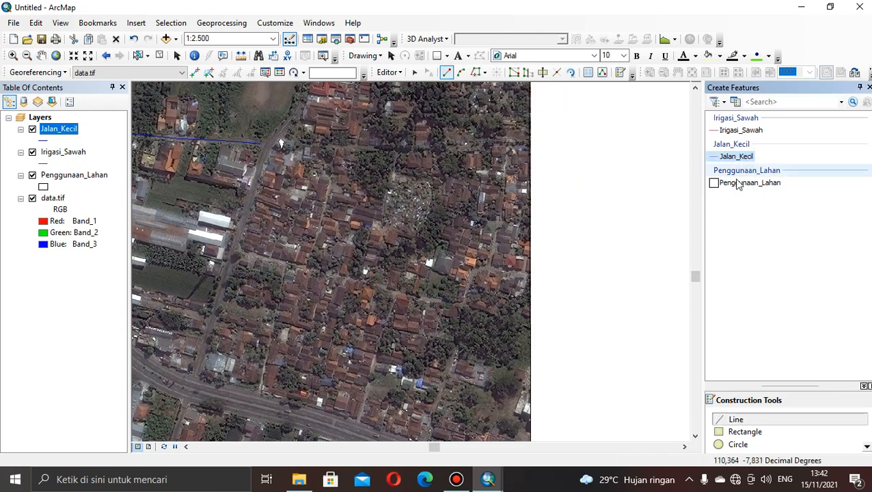
left_click(738, 420)
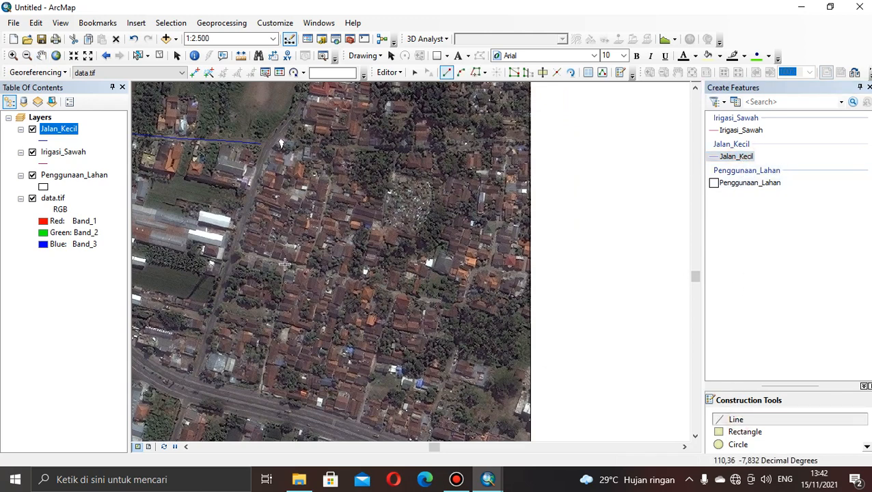
left_click(239, 249)
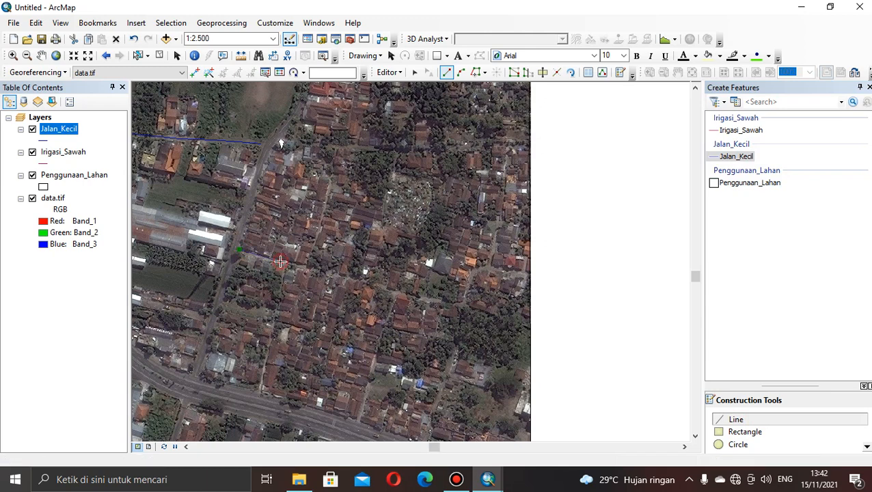
left_click(280, 262)
left_click(326, 273)
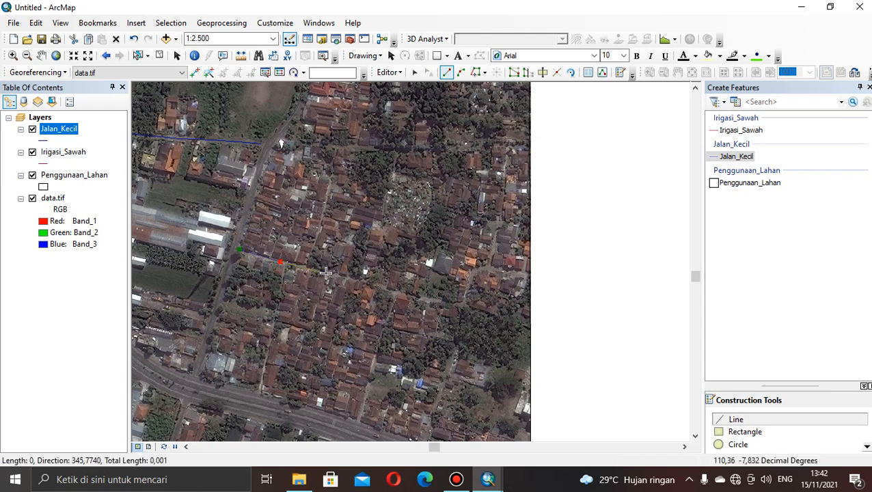
left_click(374, 285)
left_click(408, 295)
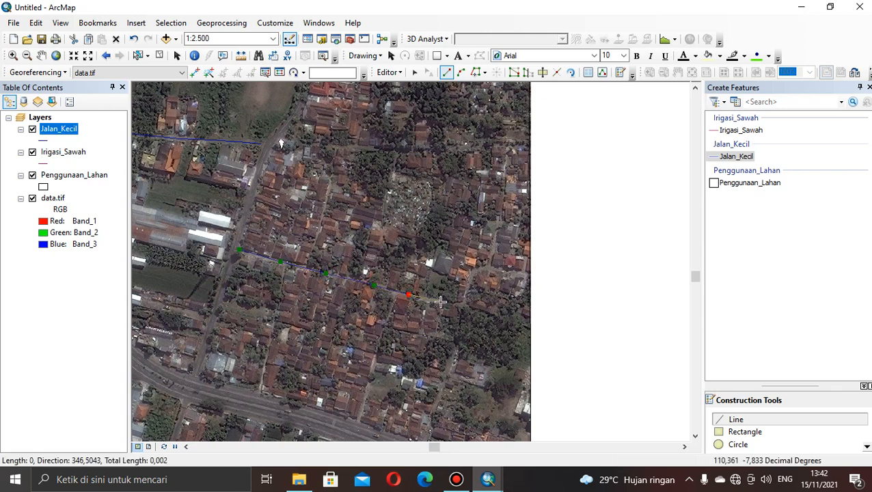
left_click(441, 302)
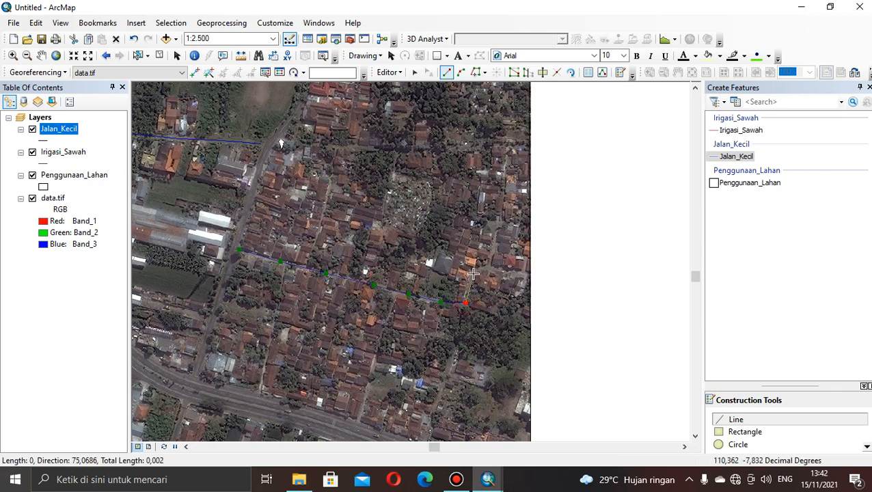
left_click(473, 274)
left_click(483, 267)
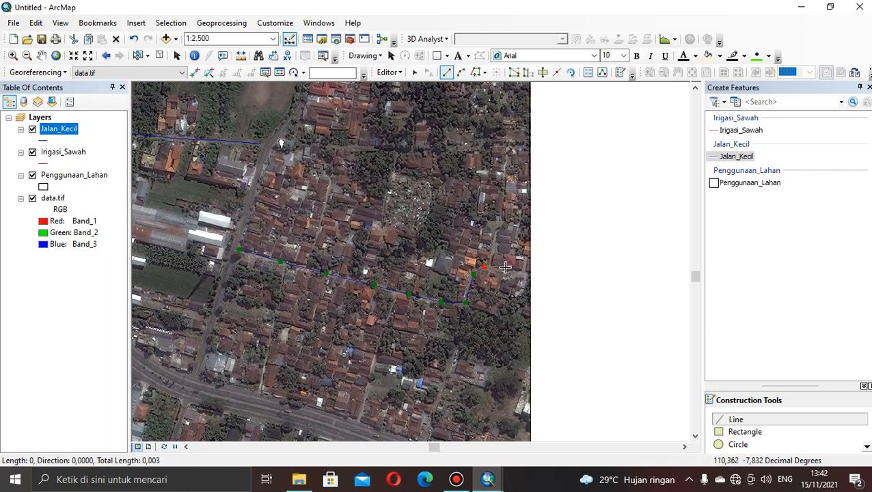
left_click(508, 274)
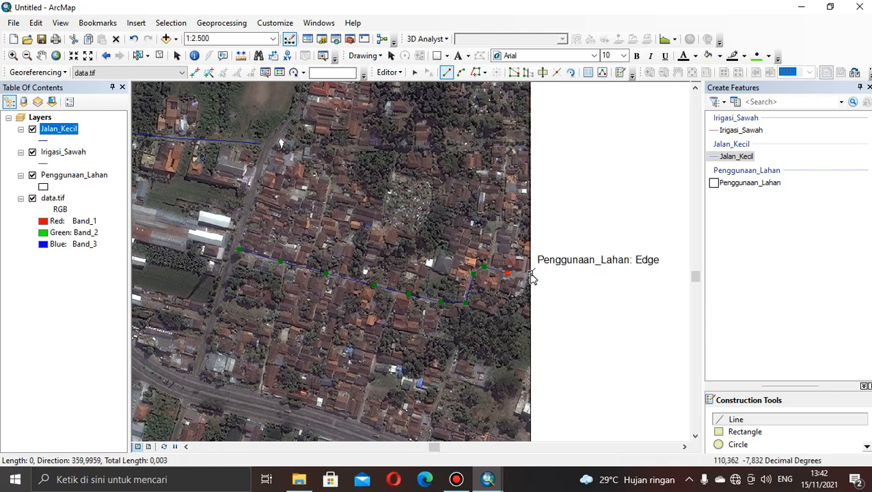
double_click(530, 273)
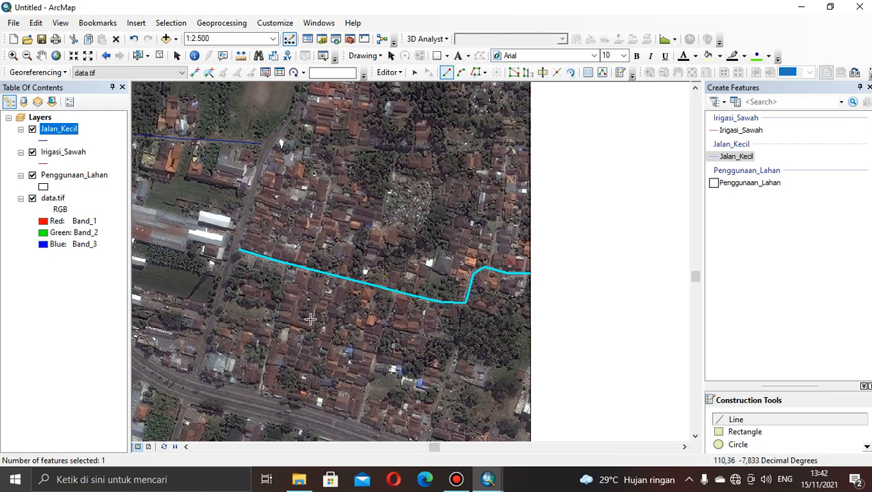
Digitize the western side road as a Jalan_Kecil line, from the settlement's east-west small road south to the main road.
left_click(281, 293)
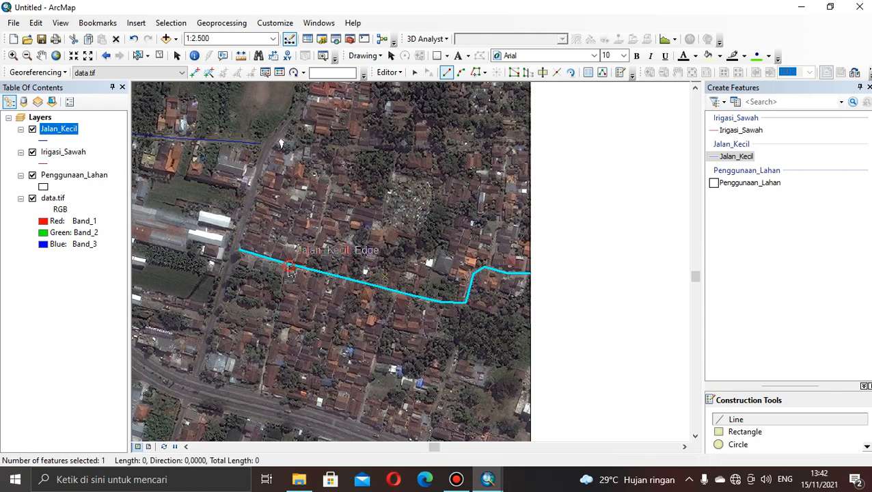
left_click(276, 315)
left_click(266, 353)
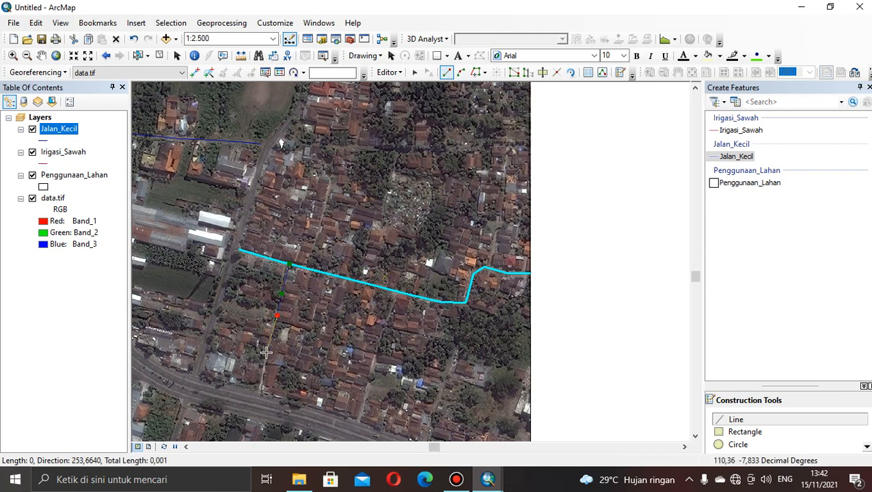
double_click(261, 389)
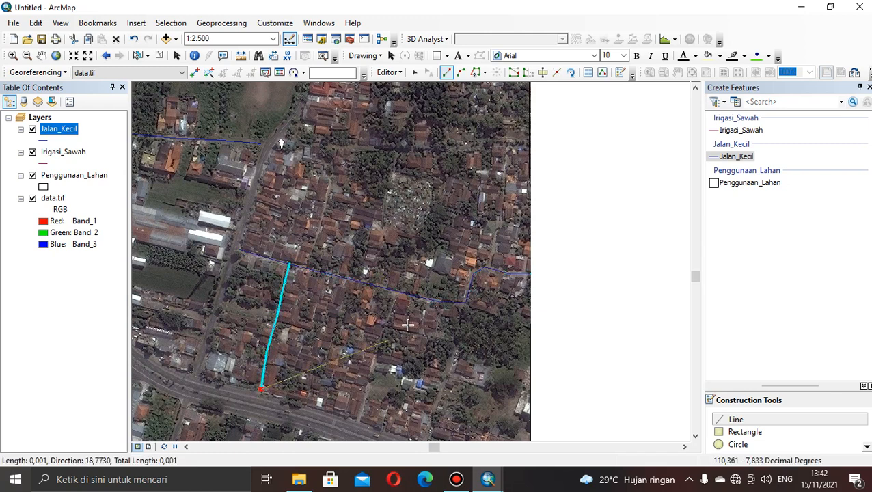
left_click(261, 390)
right_click(307, 377)
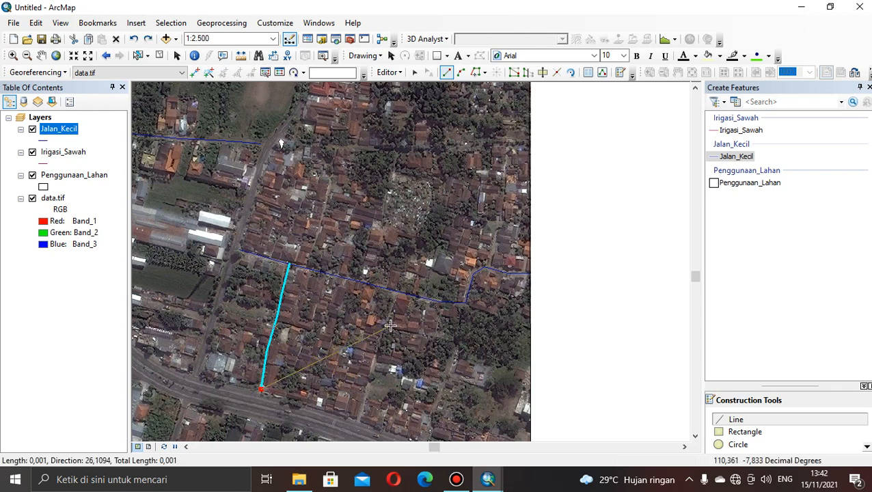
key("Escape")
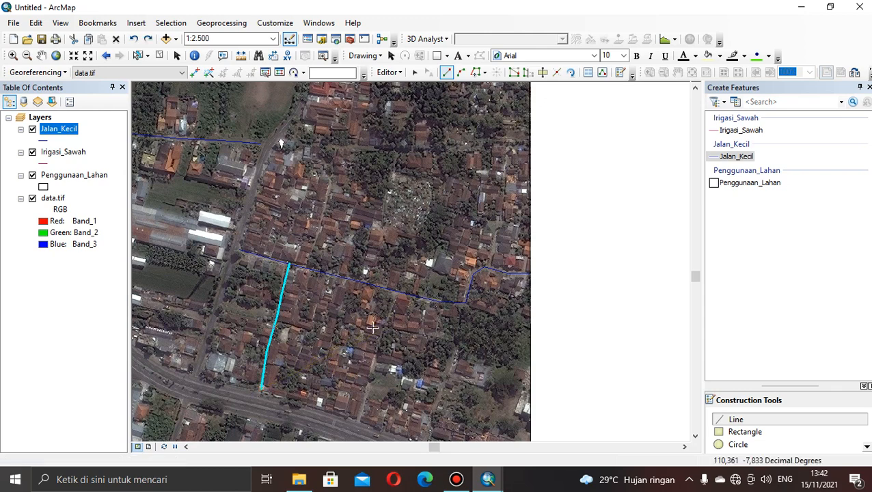
Digitize the second side road farther east as a Jalan_Kecil line, from the east-west small road south to the main road.
left_click(398, 293)
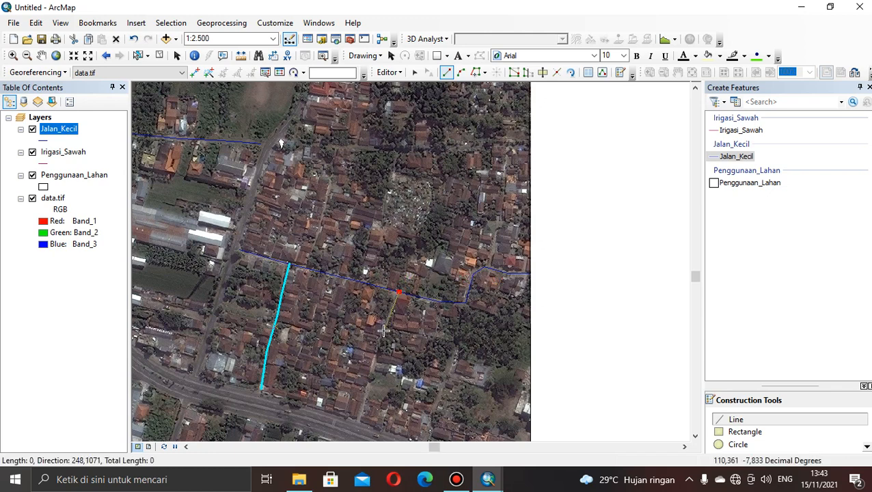
left_click(383, 330)
left_click(375, 363)
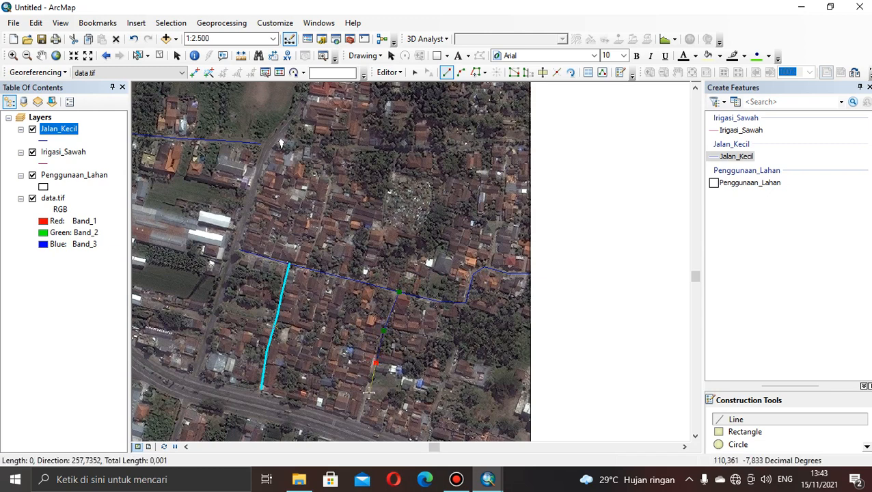
left_click(368, 393)
double_click(359, 422)
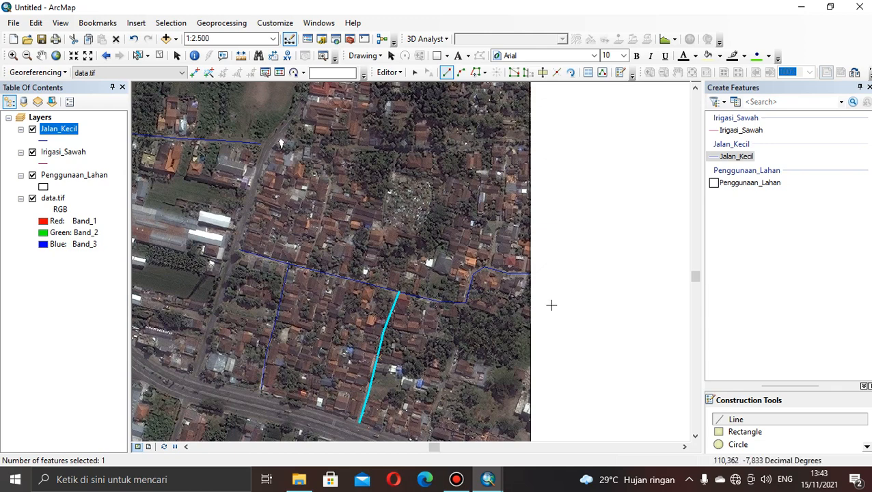
Digitize the irrigation channel along the western side of the rice fields as an Irigasi_Sawah line, from the image's northern edge south into the settlement.
left_click(737, 130)
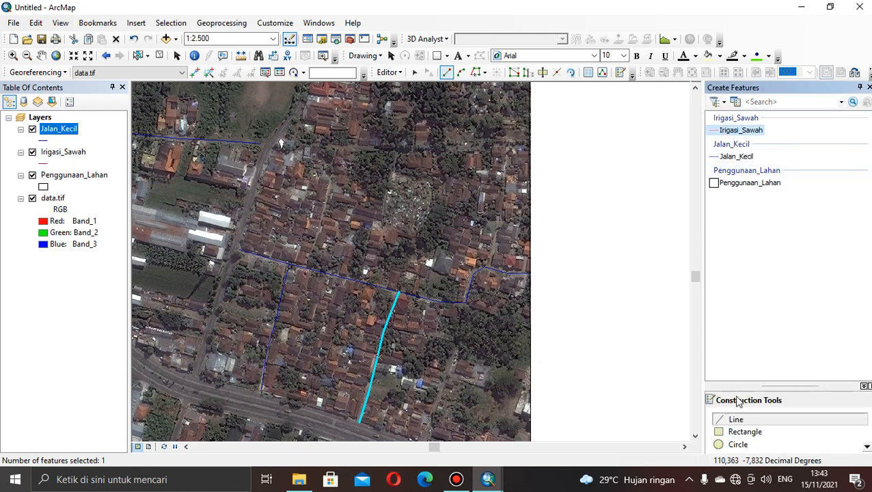
left_click(738, 421)
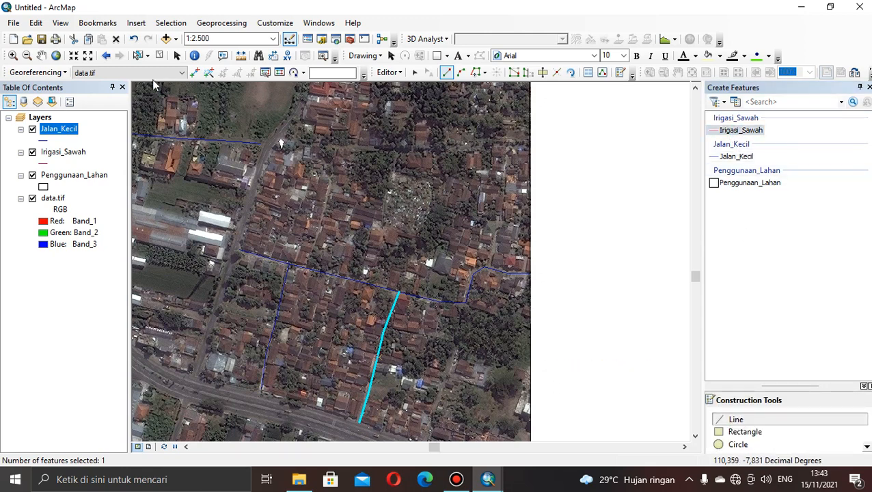
left_click(43, 58)
left_click_drag(242, 175, 435, 228)
left_click_drag(252, 227, 391, 280)
left_click_drag(319, 273, 397, 272)
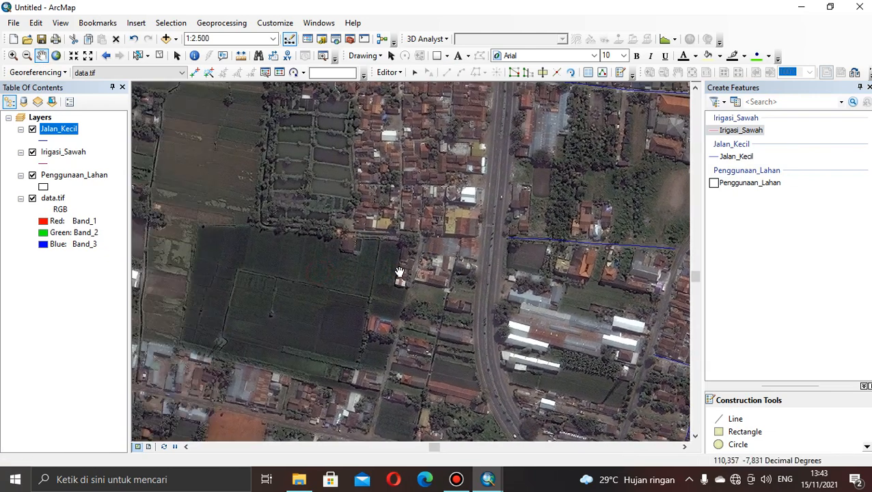
left_click_drag(282, 245, 432, 269)
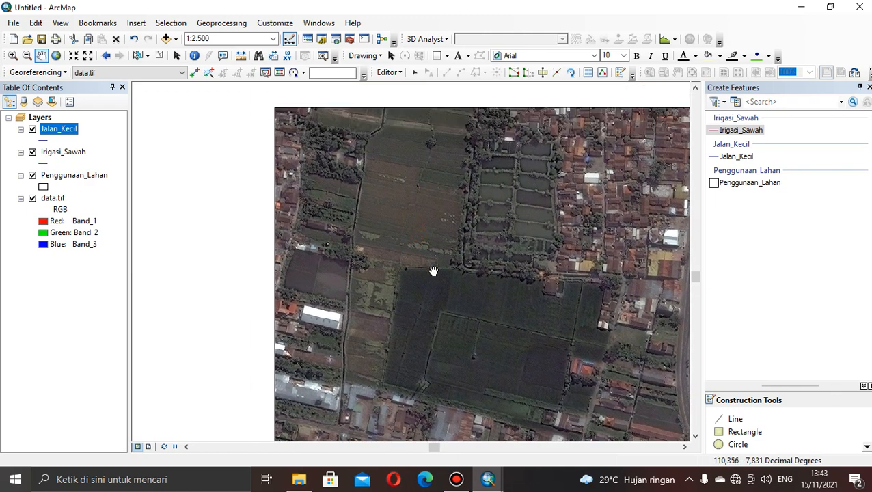
left_click(744, 131)
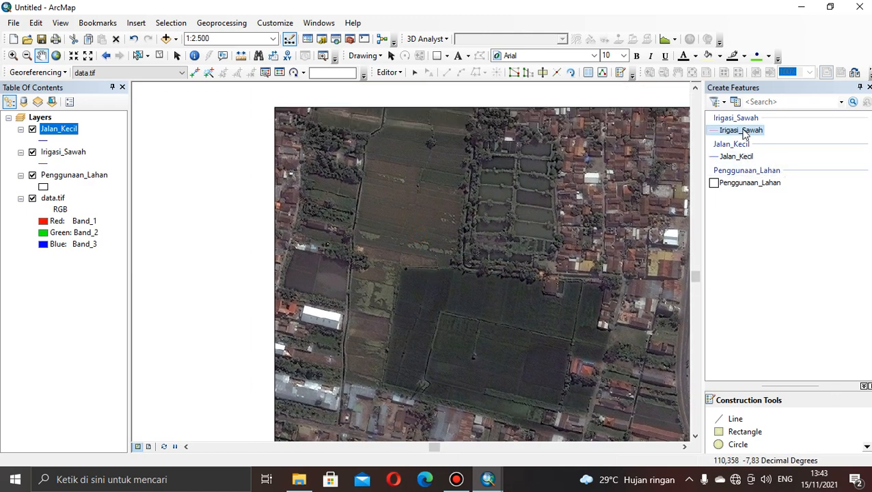
left_click(739, 420)
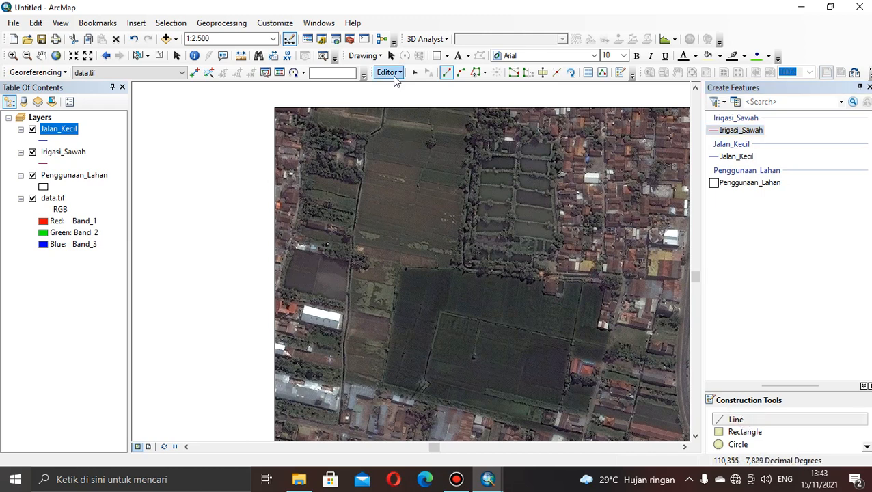
left_click(386, 108)
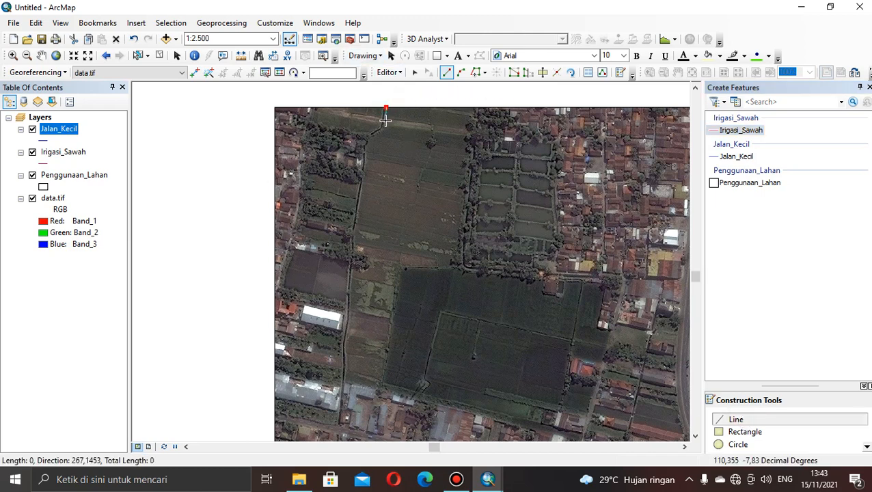
left_click(383, 123)
left_click(374, 135)
left_click(367, 142)
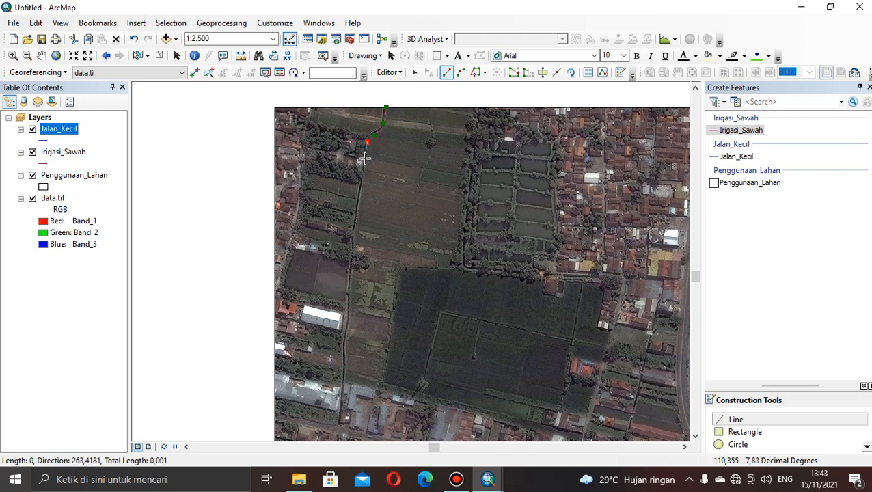
left_click(365, 159)
left_click(361, 183)
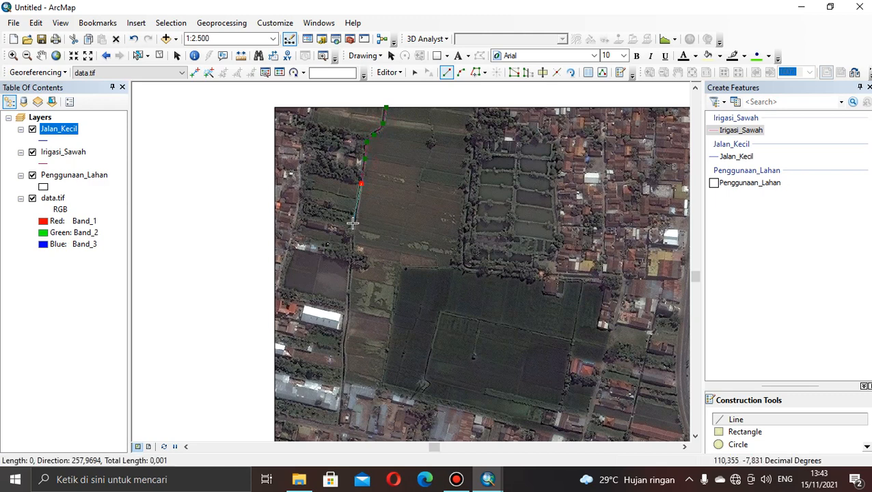
left_click(353, 225)
left_click(353, 248)
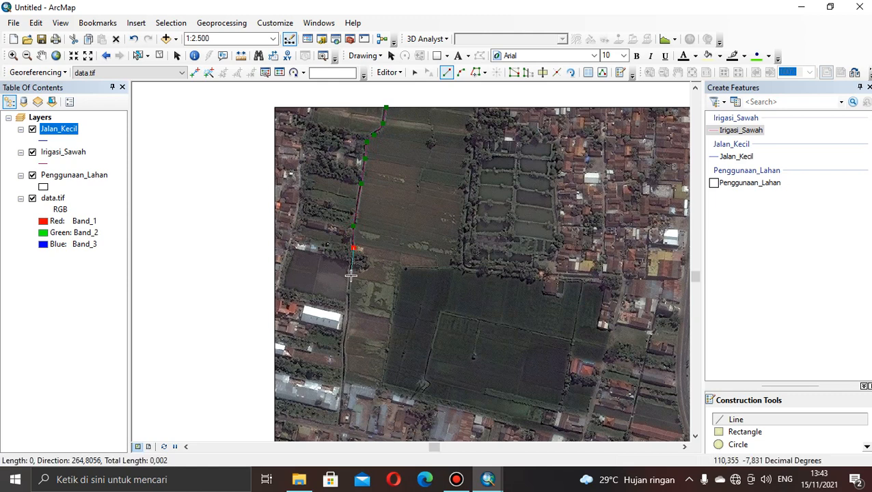
left_click(349, 276)
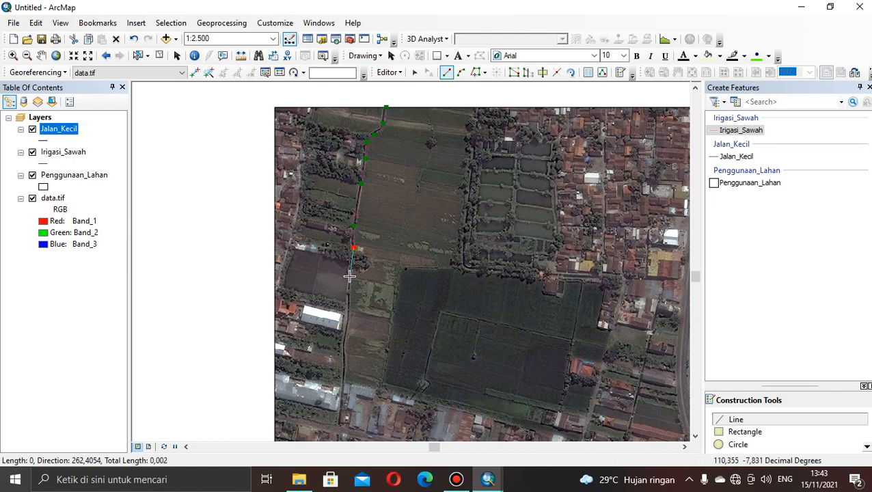
left_click(347, 318)
left_click(343, 345)
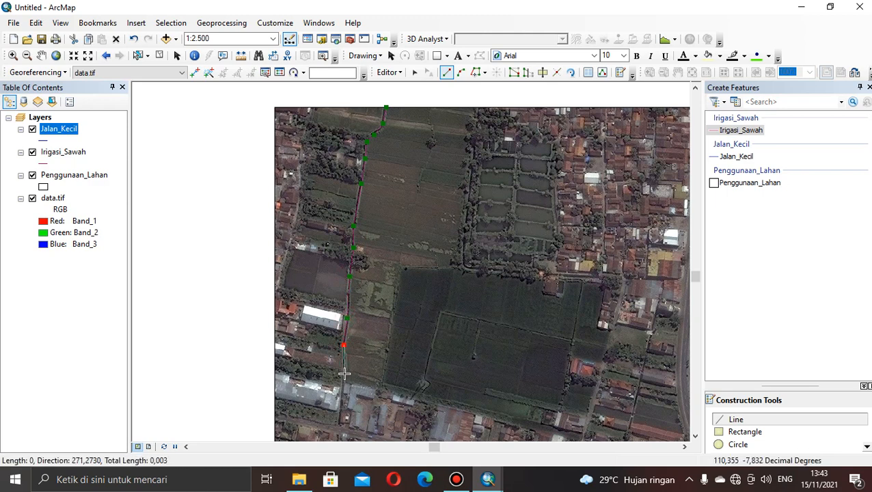
left_click(343, 374)
left_click(341, 403)
double_click(338, 424)
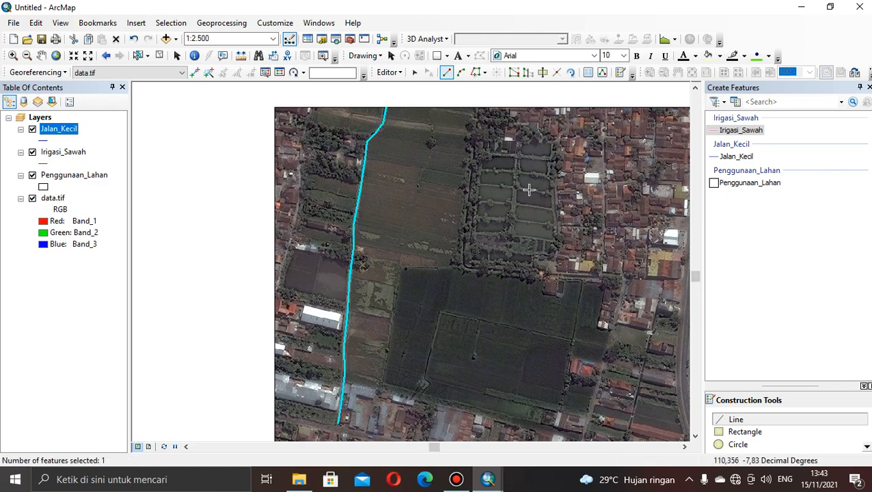
Digitize an Irigasi_Sawah line from the image's northern edge down the ponds' western side, east below them, and back through the rice fields to their southern edge.
left_click(481, 108)
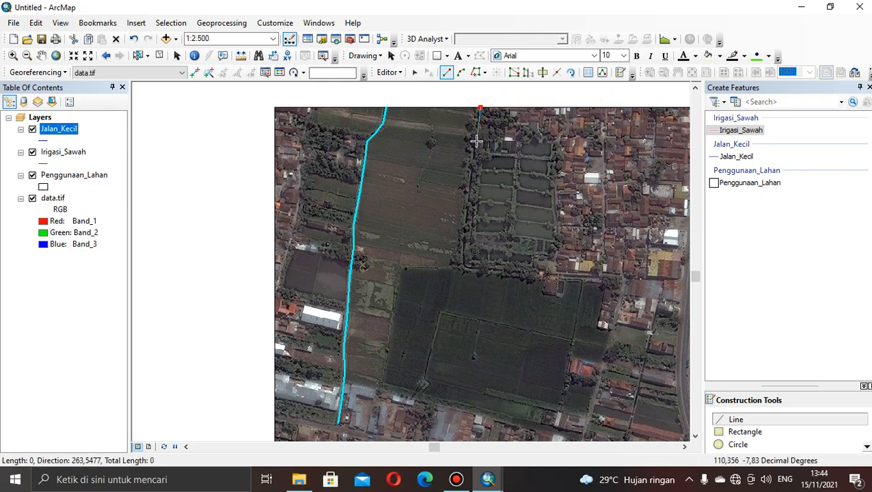
left_click(476, 142)
left_click(474, 164)
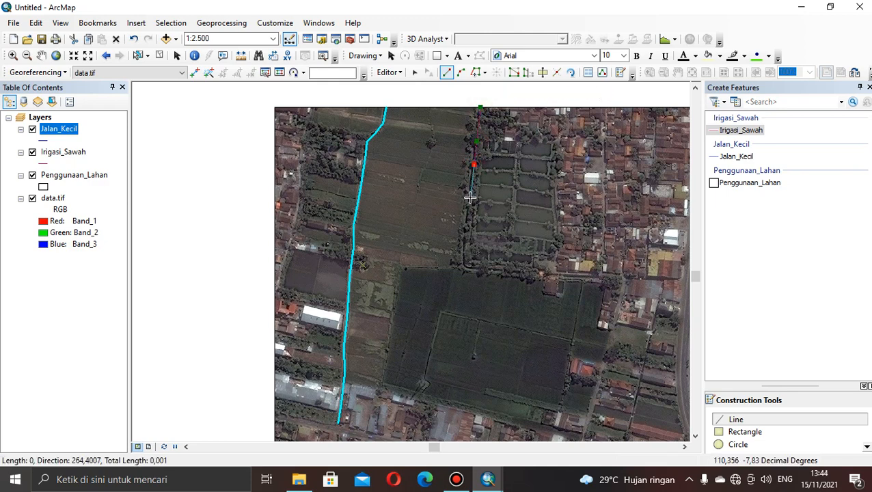
left_click(469, 200)
left_click(465, 245)
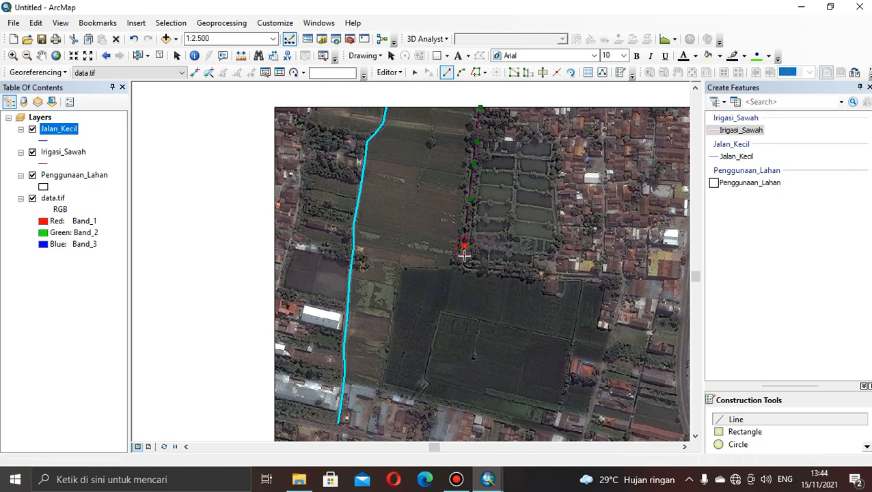
left_click(467, 267)
left_click(499, 272)
left_click(522, 272)
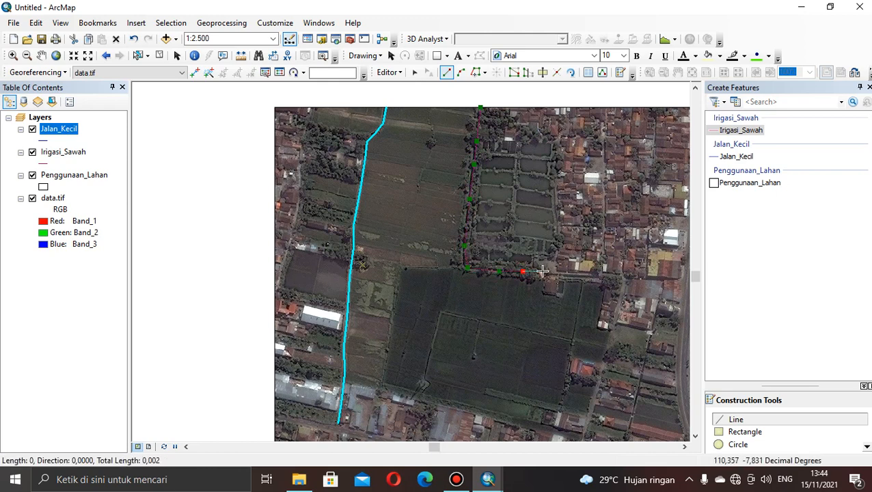
left_click(542, 272)
left_click(542, 278)
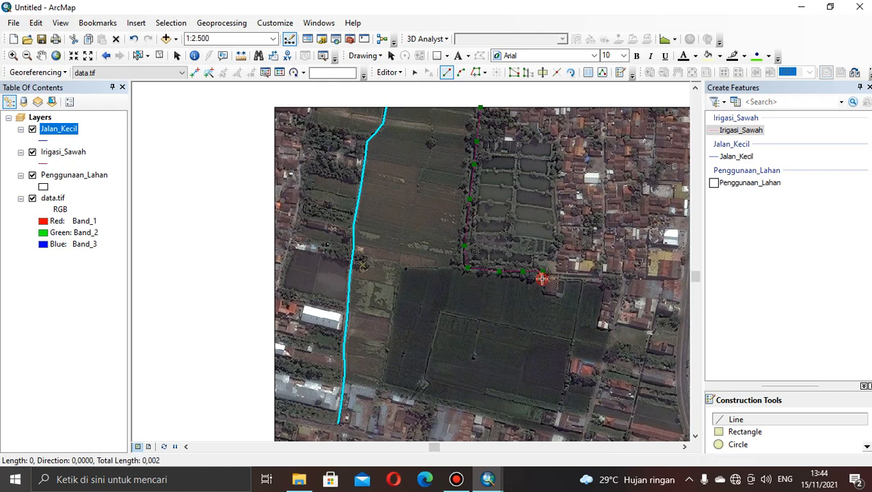
left_click(583, 281)
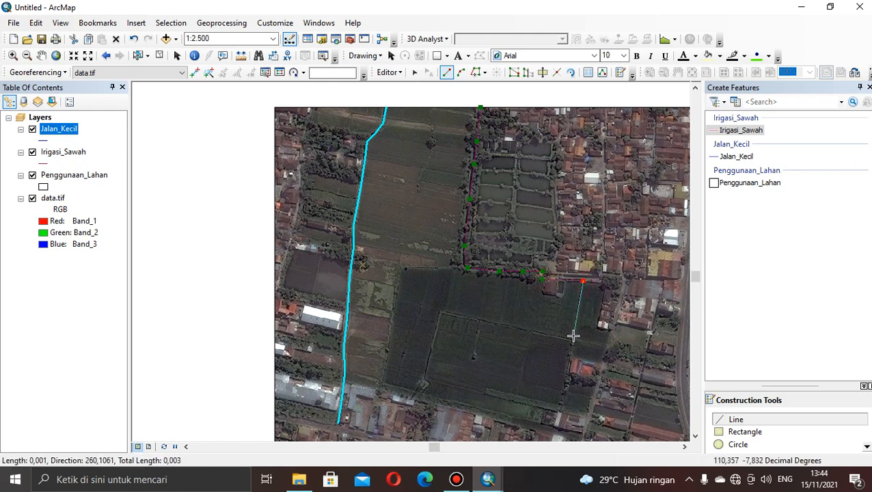
left_click(572, 339)
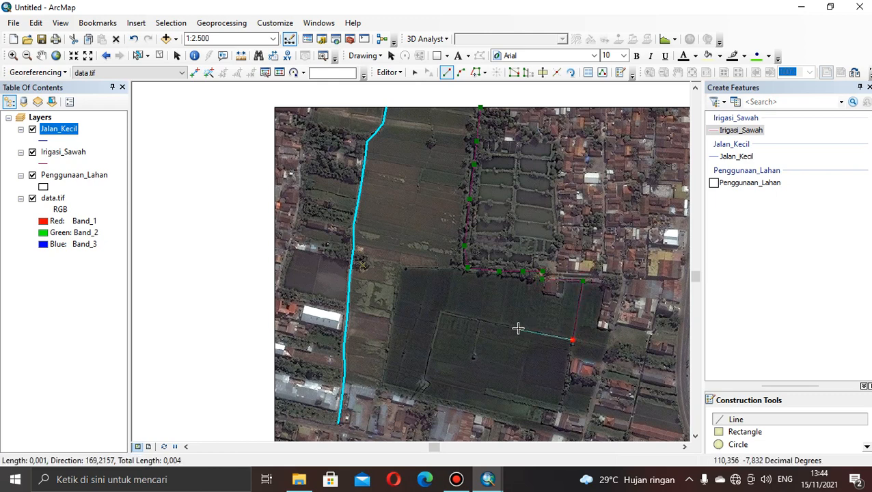
left_click(441, 312)
double_click(420, 390)
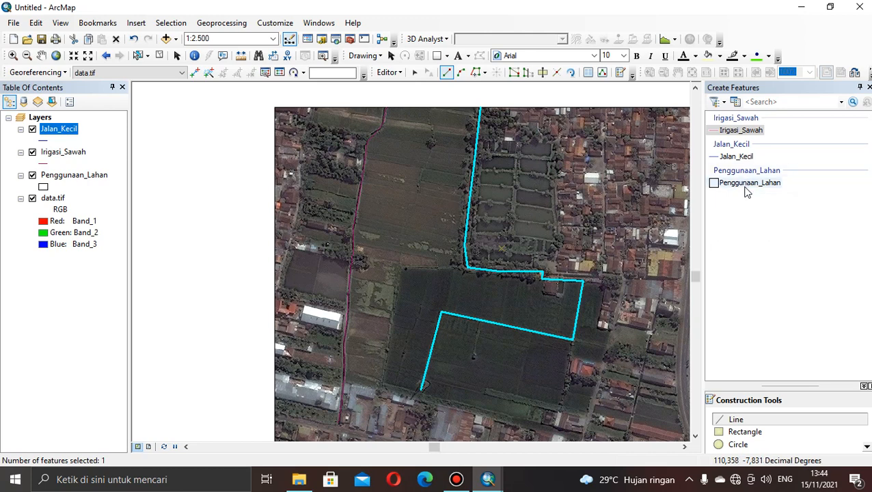
Try to start Cut Polygons with the new irrigation line selected.
left_click(543, 73)
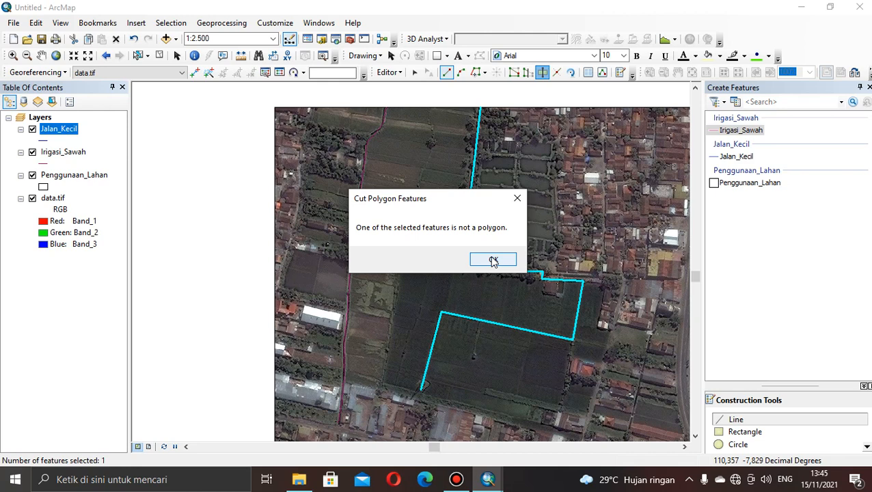
left_click(494, 261)
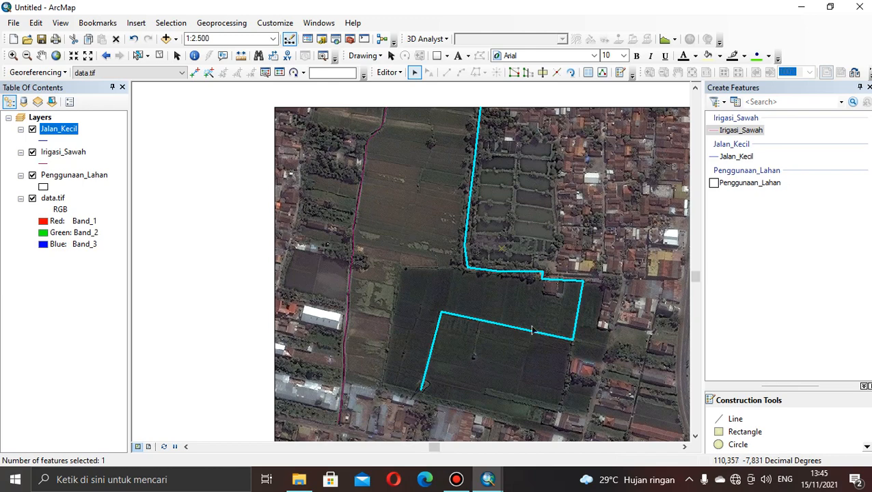
Select the Penggunaan_Lahan polygon through its attribute table, keeping the irrigation line in the selection.
left_click(41, 55)
left_click_drag(636, 391, 375, 322)
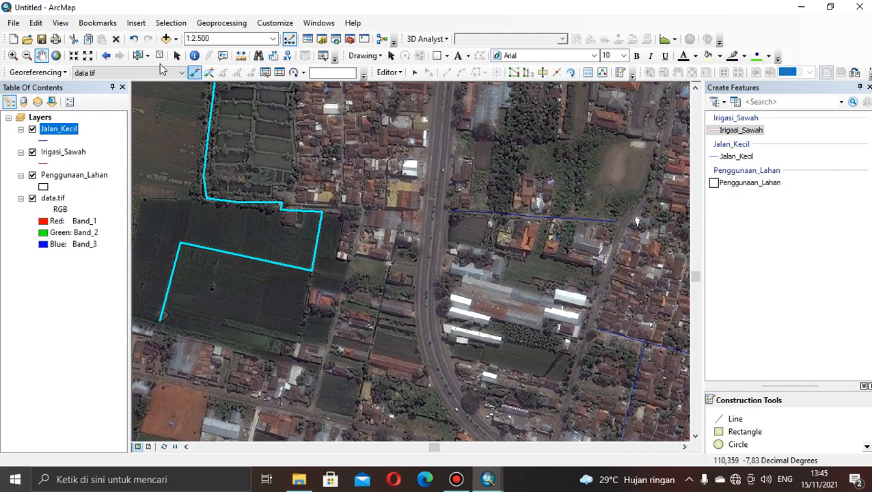
left_click(89, 55)
left_click(91, 54)
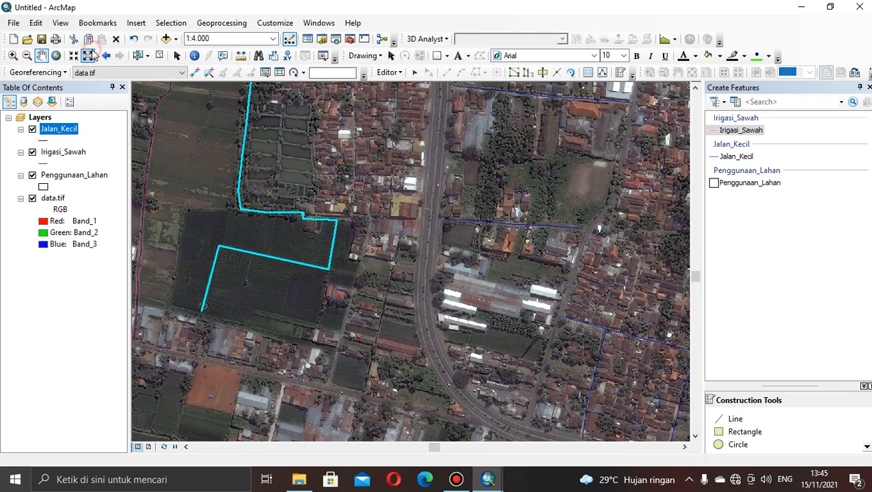
right_click(60, 177)
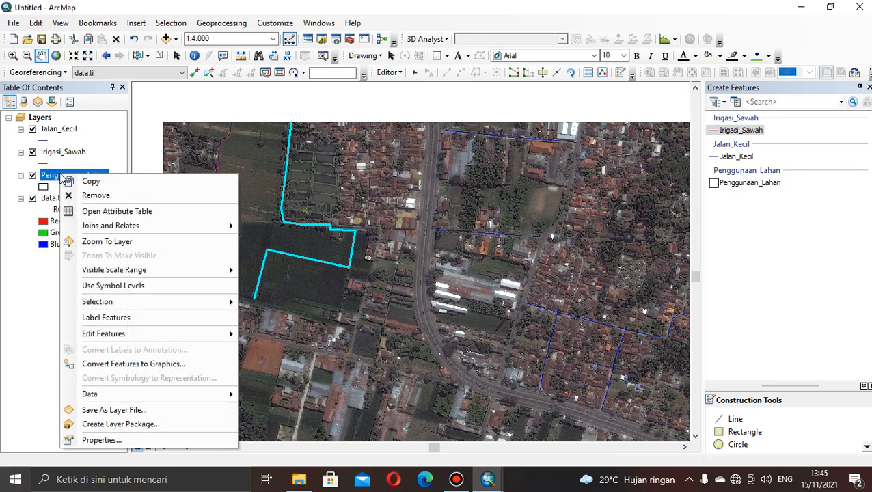
left_click(109, 212)
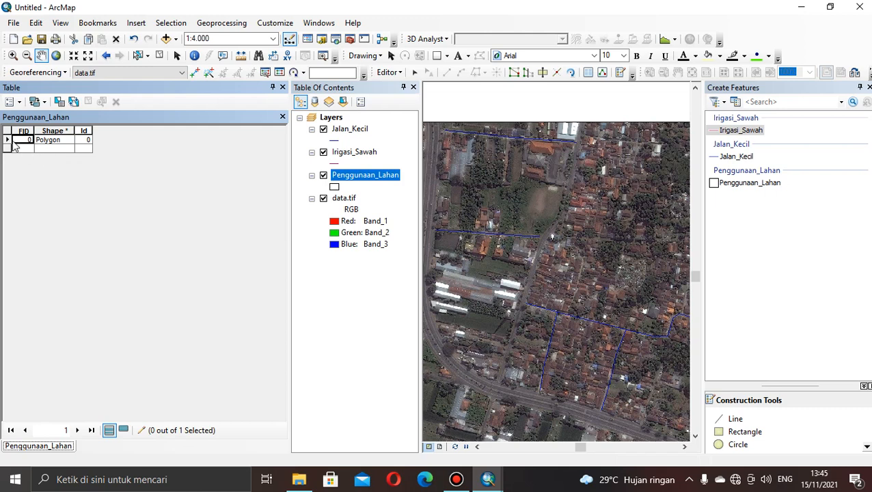
left_click(8, 141)
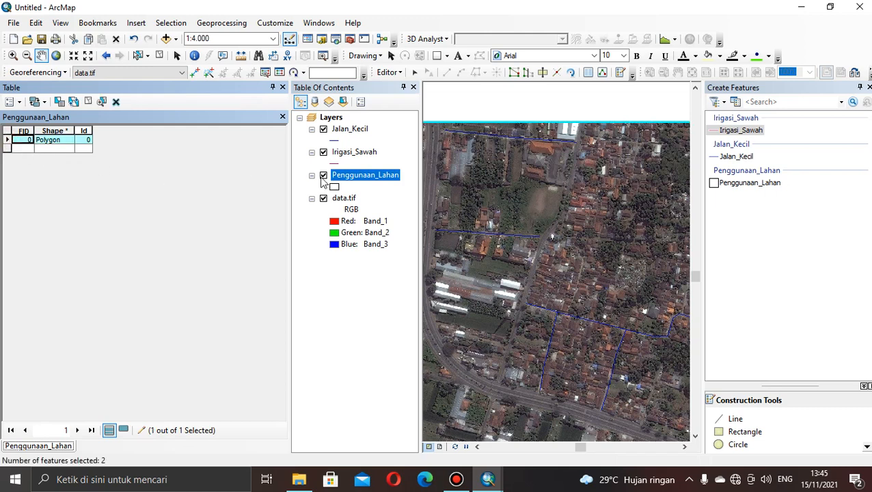
left_click(282, 87)
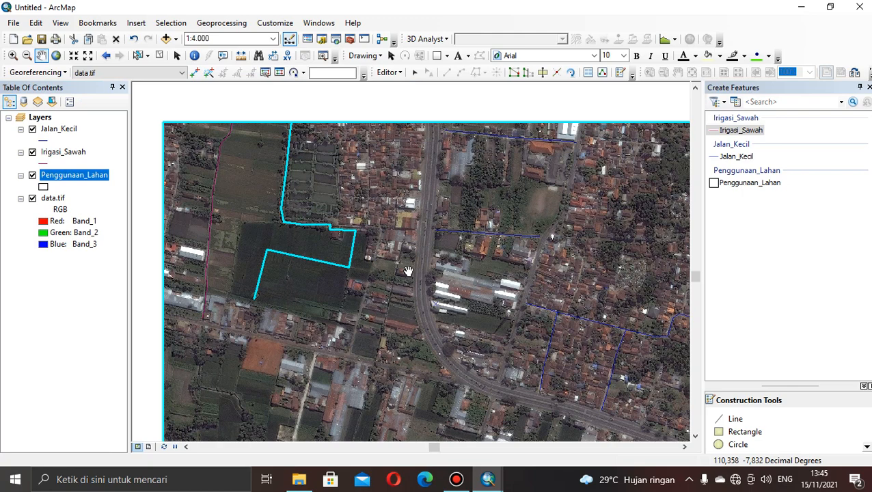
Try to start Cut Polygons with both the Penggunaan_Lahan polygon and the irrigation line selected.
left_click_drag(408, 341, 387, 250)
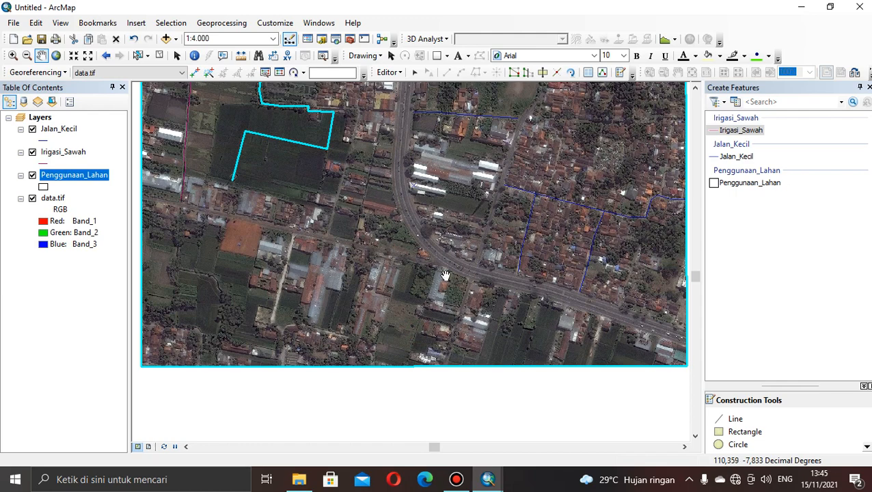
left_click_drag(445, 274, 398, 387)
left_click_drag(384, 328, 519, 353)
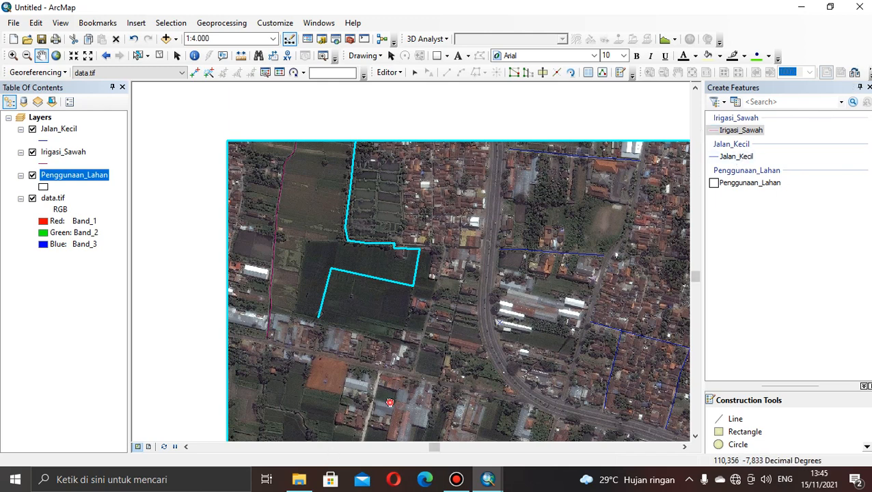
left_click_drag(390, 402, 388, 320)
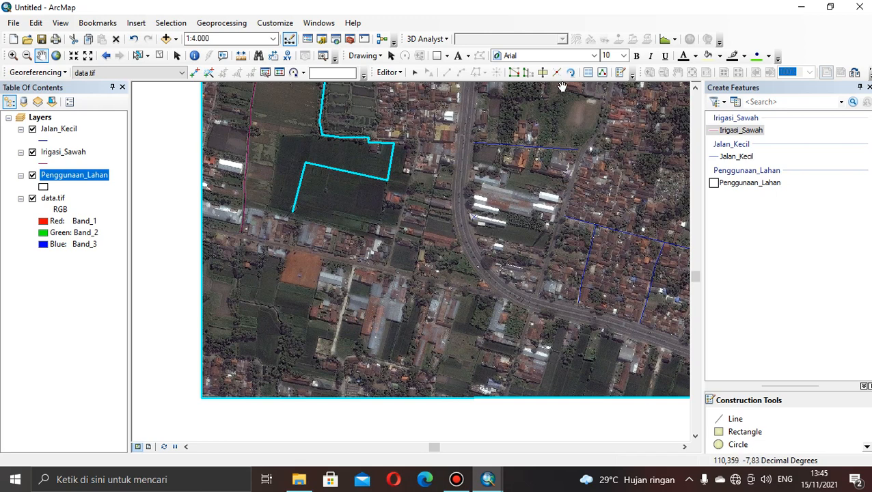
left_click(543, 72)
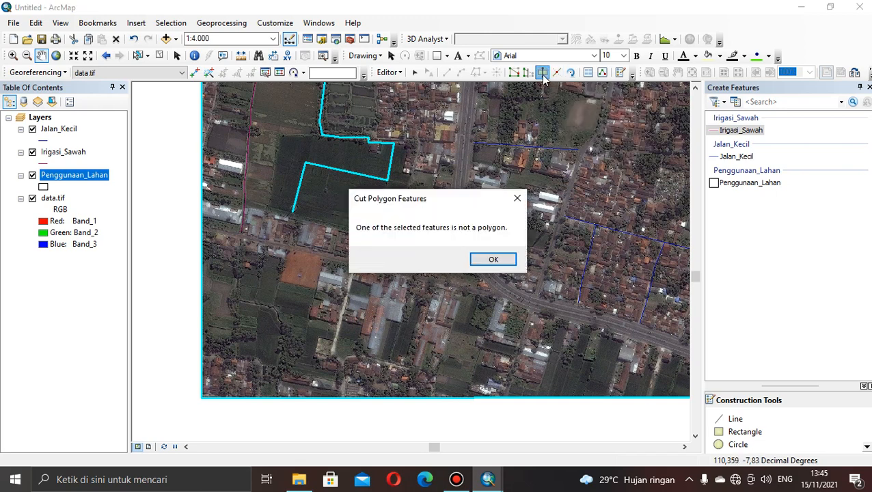
left_click(493, 260)
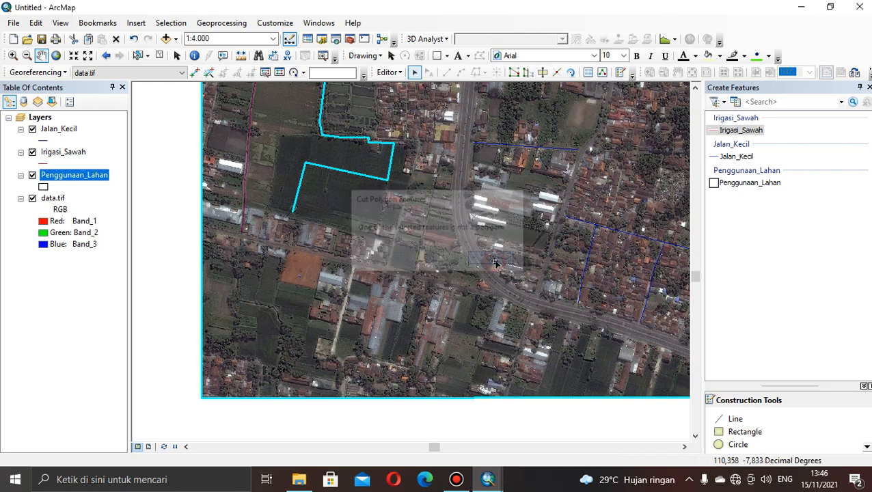
Close the feature template window, then save the edits and stop the editing session.
left_click(752, 130)
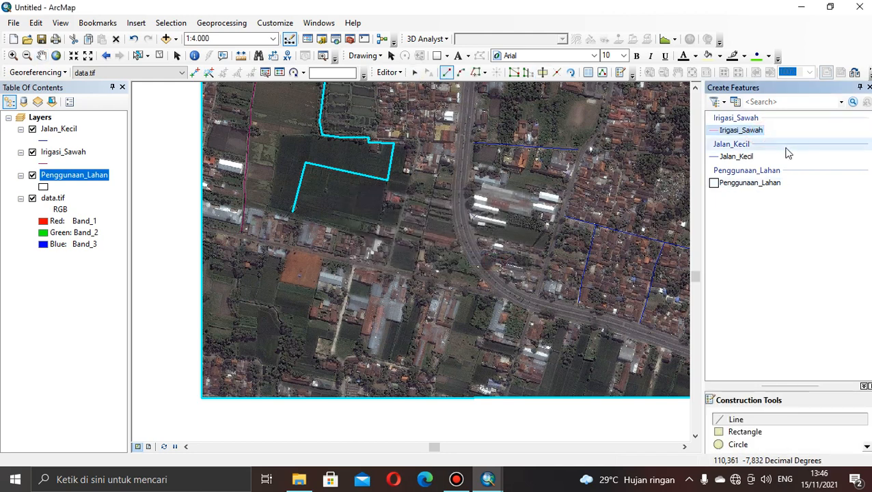
left_click(868, 88)
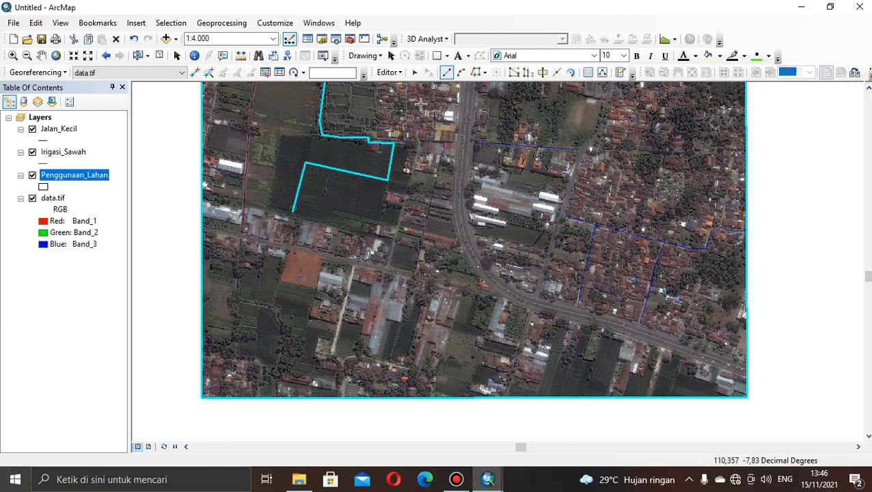
left_click(389, 72)
left_click(404, 118)
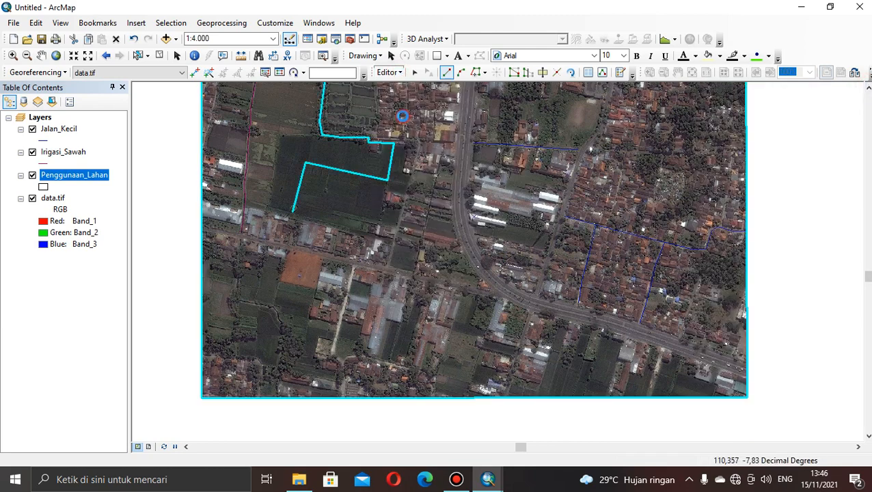
left_click(389, 73)
left_click(405, 101)
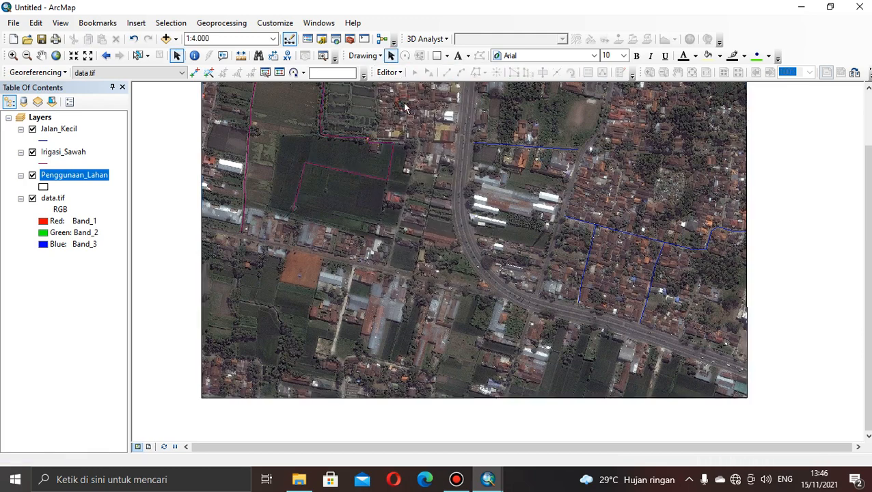
Start a new editing session, continuing past the spatial reference warnings.
left_click(389, 72)
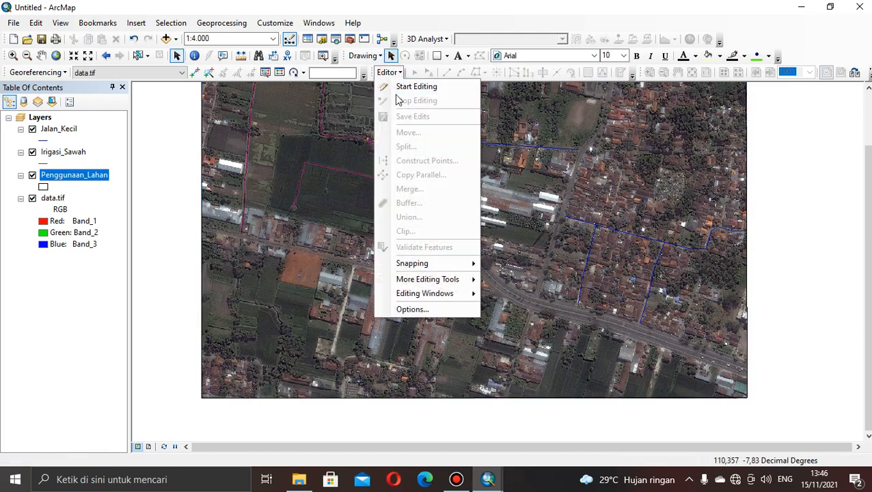
left_click(397, 85)
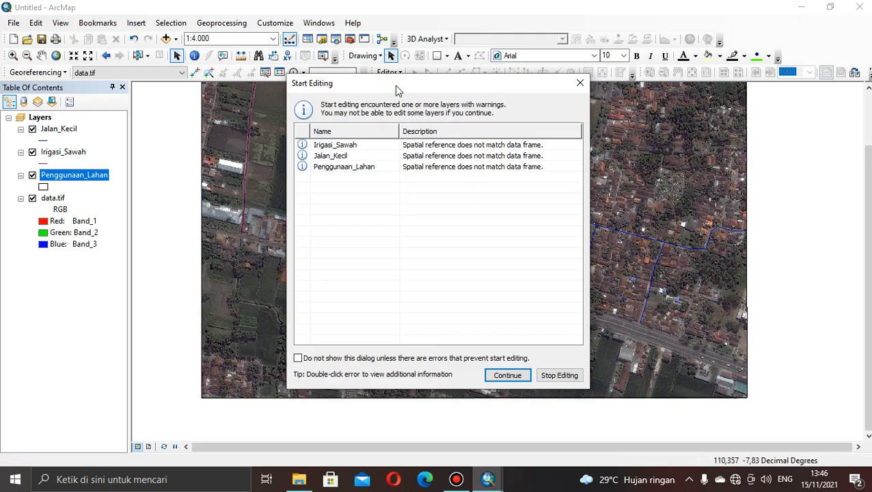
left_click(503, 378)
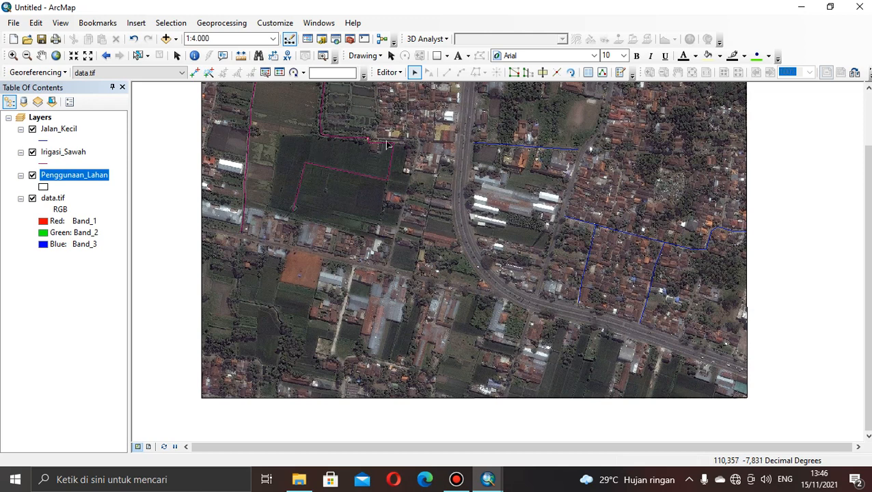
Select the Penggunaan_Lahan polygon and use Cut Polygons to separate the settlement block in the image's southwestern corner.
left_click(389, 73)
left_click(381, 103)
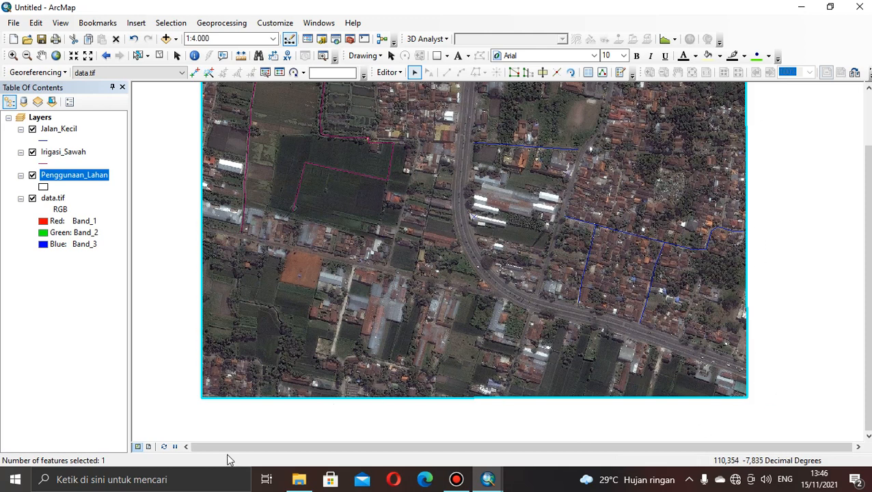
left_click(542, 73)
left_click(542, 73)
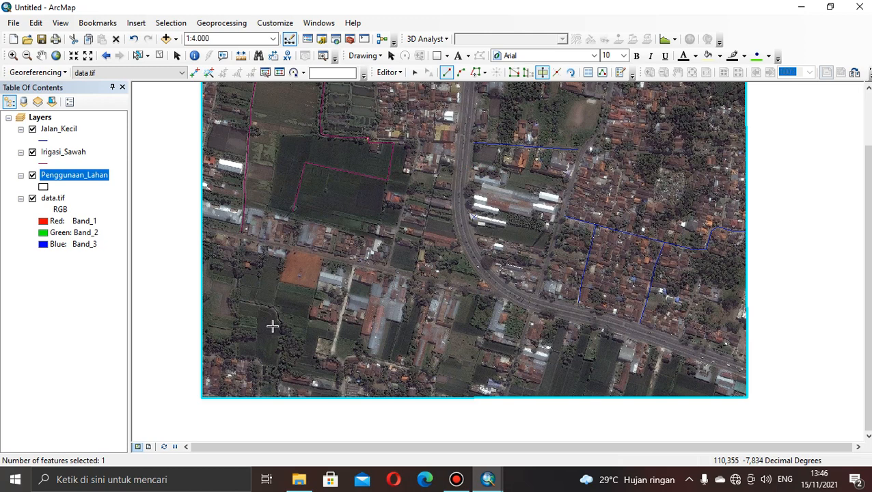
left_click(190, 354)
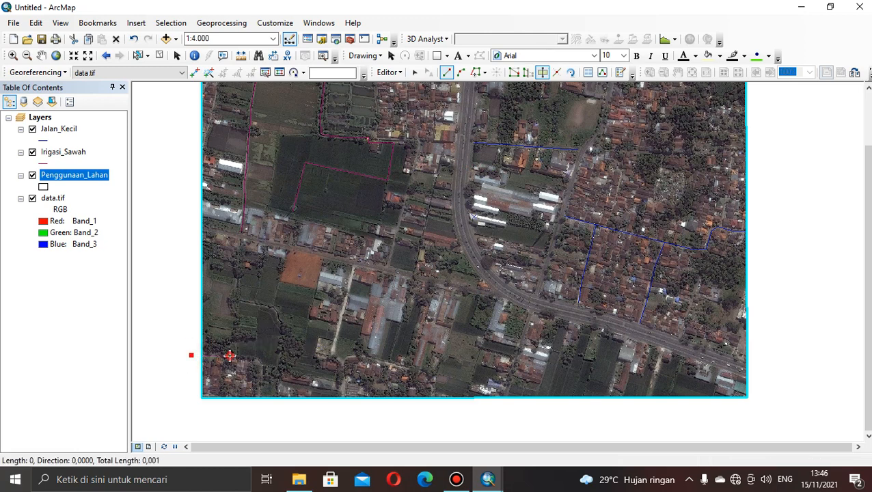
left_click(255, 360)
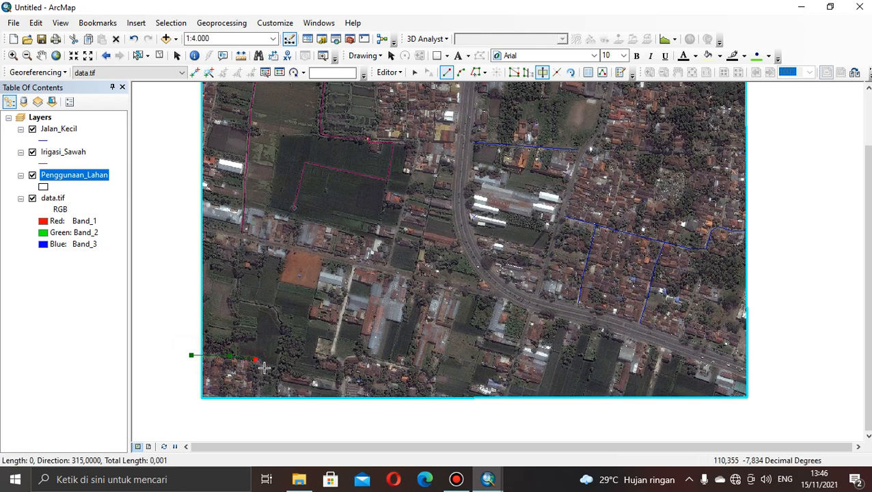
left_click(264, 368)
left_click(262, 387)
double_click(260, 407)
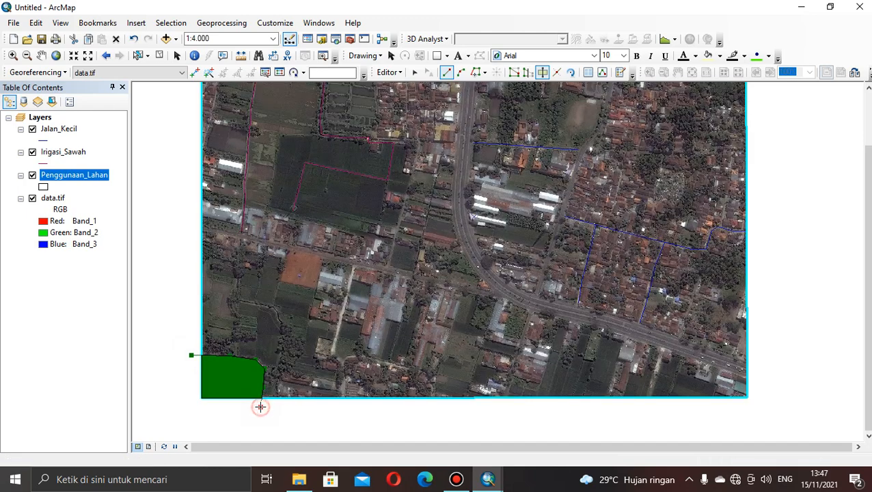
Cut the dark green field in the image's southeastern corner out of the Penggunaan_Lahan polygon.
left_click(714, 396)
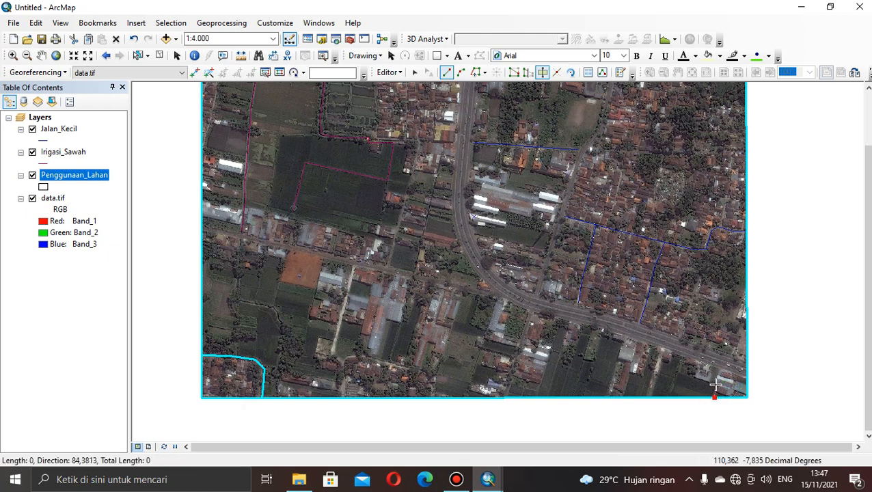
left_click(687, 374)
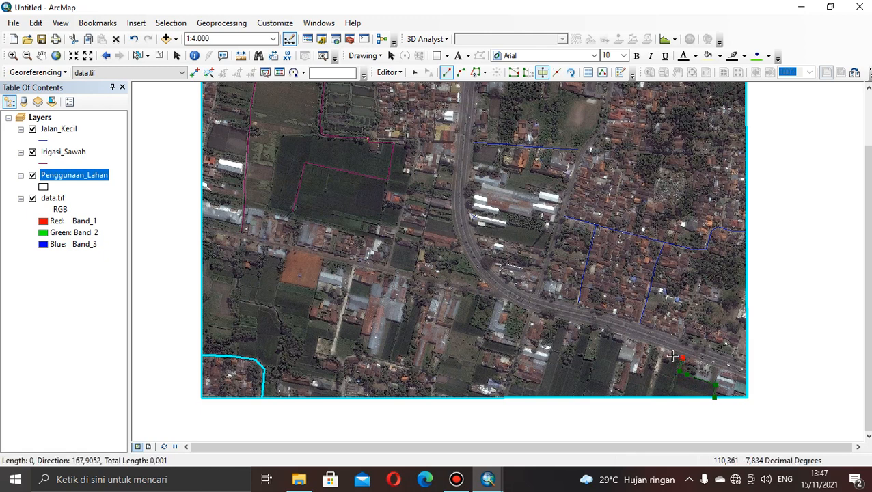
left_click(673, 355)
double_click(651, 407)
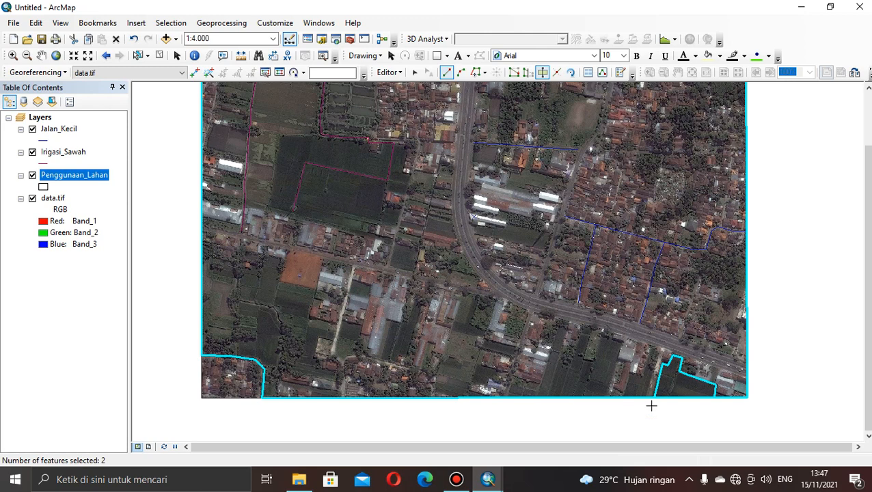
Restart Cut Polygons for the northern part of the image and hide the Jalan_Kecil and Irigasi_Sawah layers.
left_click(41, 56)
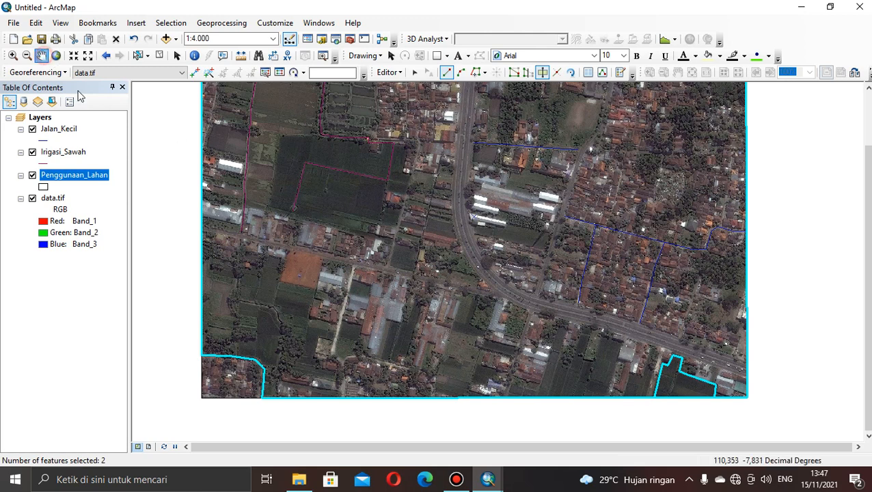
left_click_drag(360, 141, 296, 259)
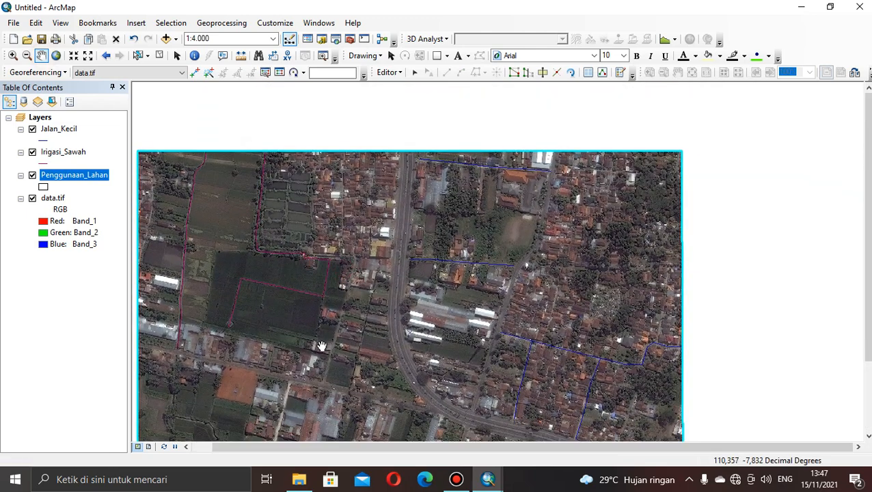
left_click_drag(322, 346, 574, 200)
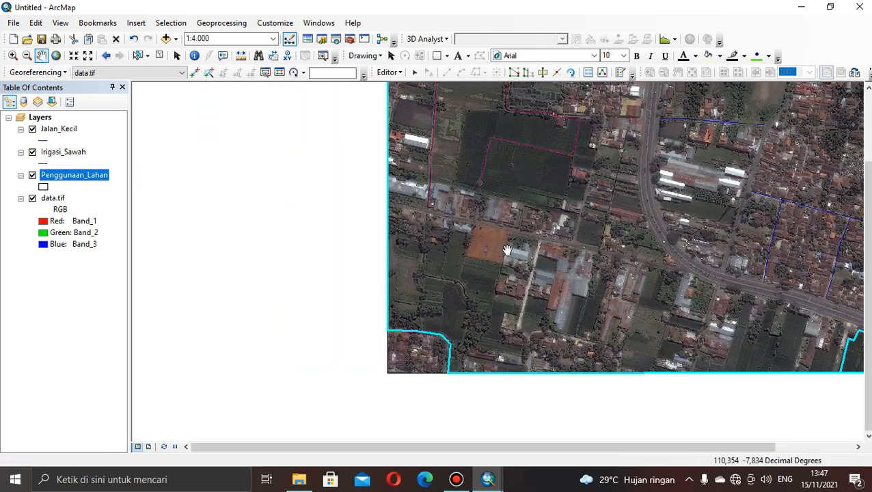
left_click_drag(593, 138, 502, 309)
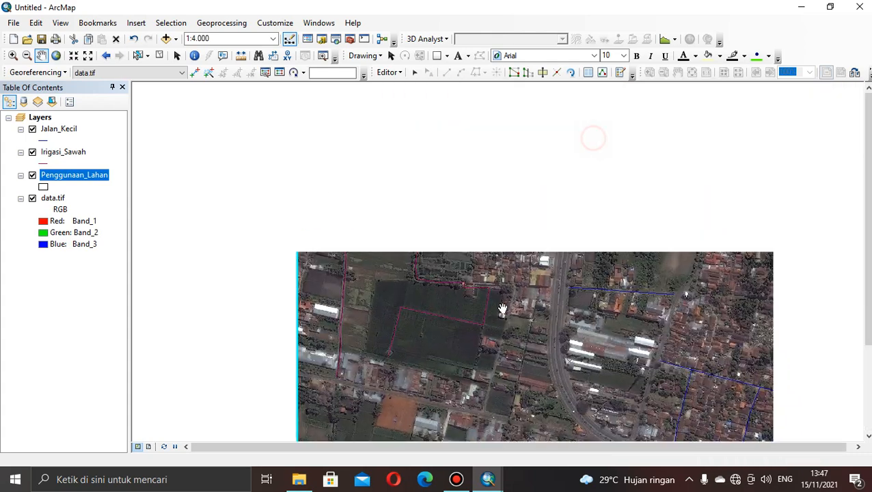
left_click_drag(397, 315, 323, 321)
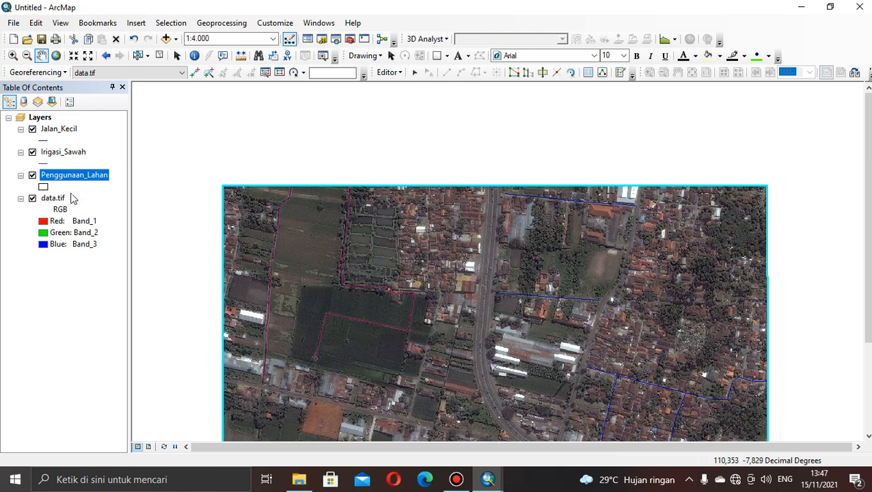
left_click(544, 74)
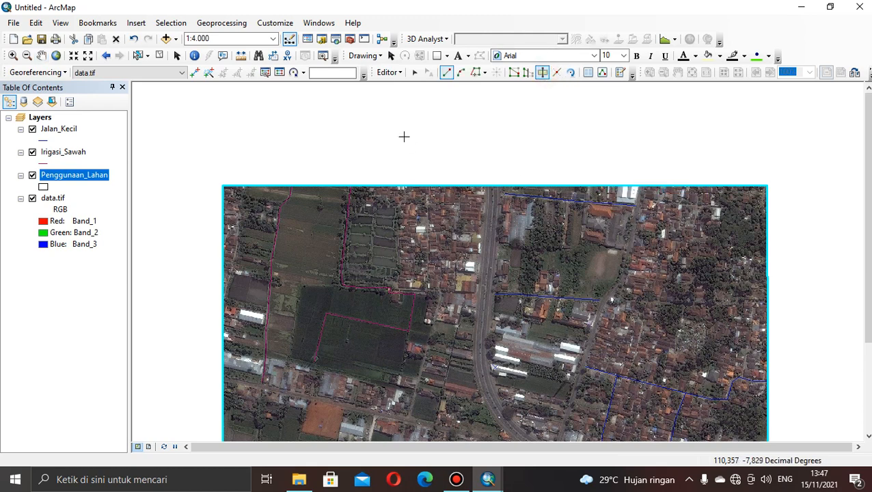
left_click(36, 130)
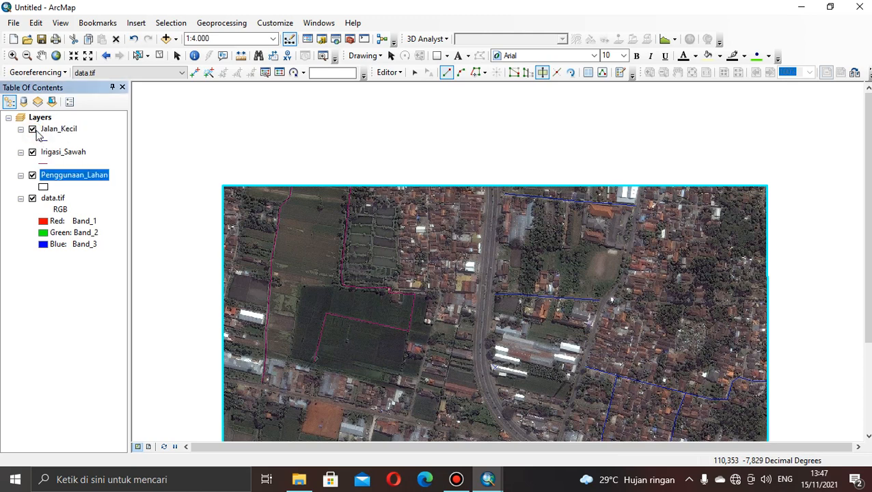
left_click(33, 131)
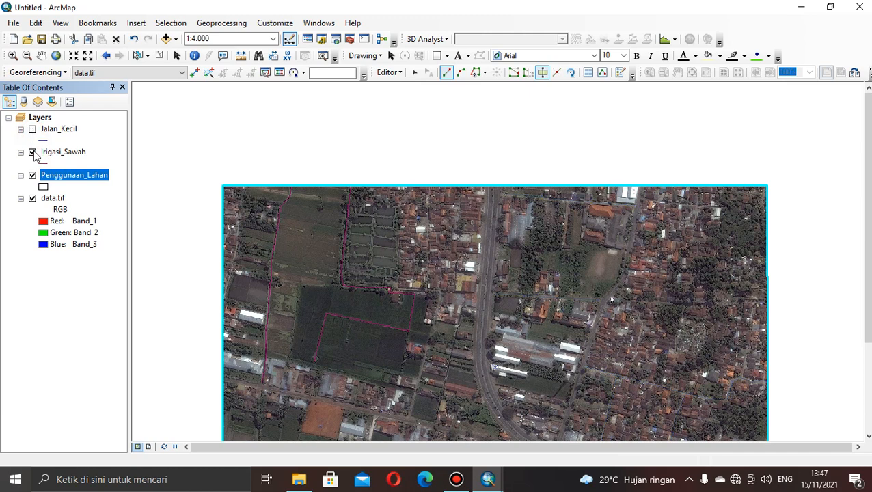
left_click(32, 152)
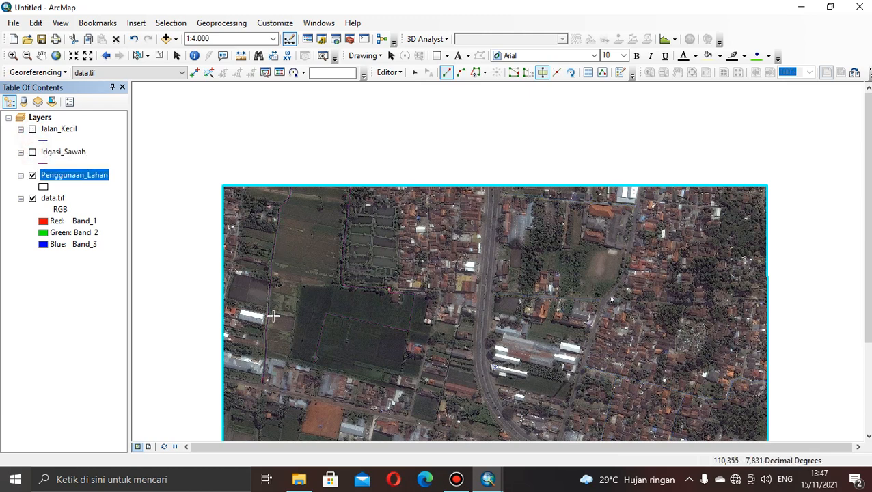
left_click(33, 152)
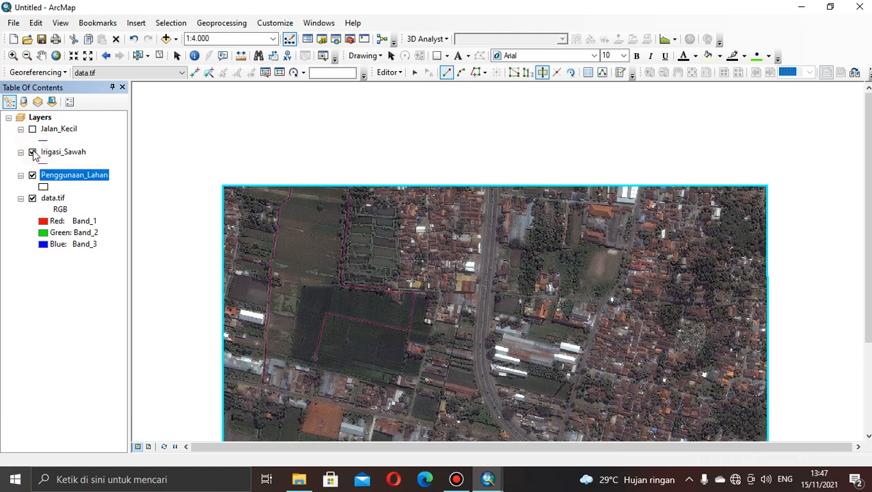
left_click(32, 153)
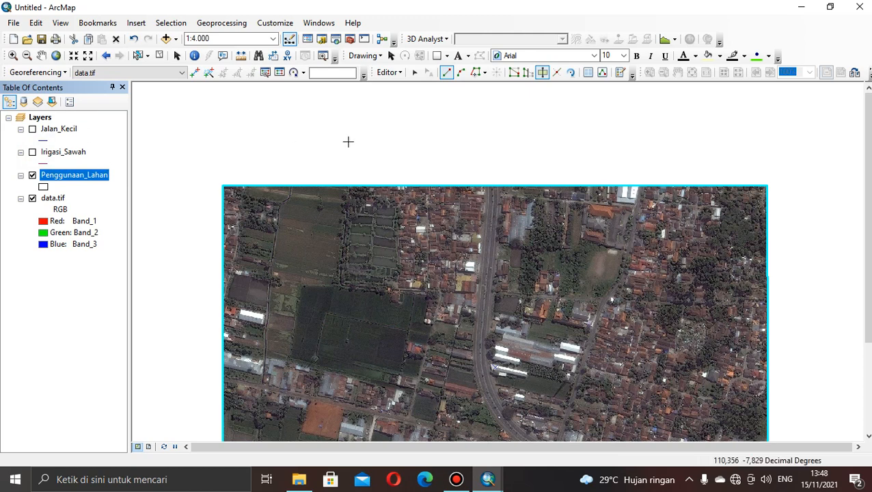
Cut the white-roofed building block at the image's northern edge out of the Penggunaan_Lahan polygon.
left_click(641, 179)
left_click(634, 206)
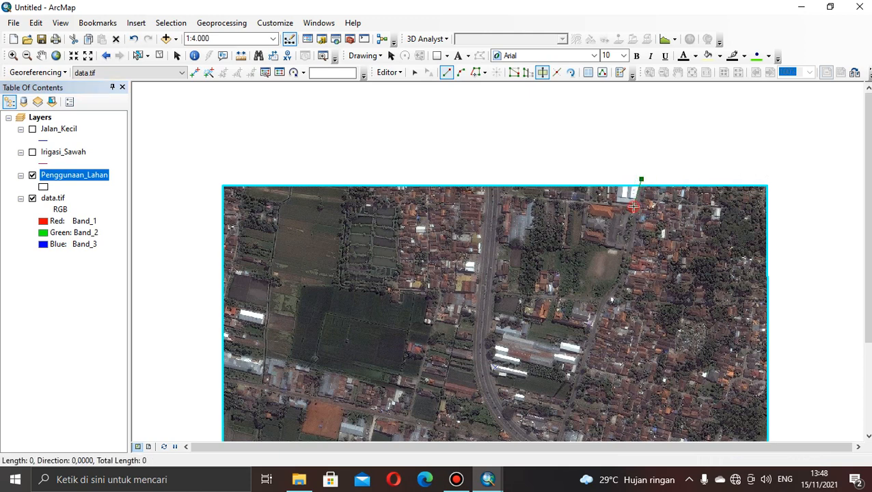
left_click(619, 203)
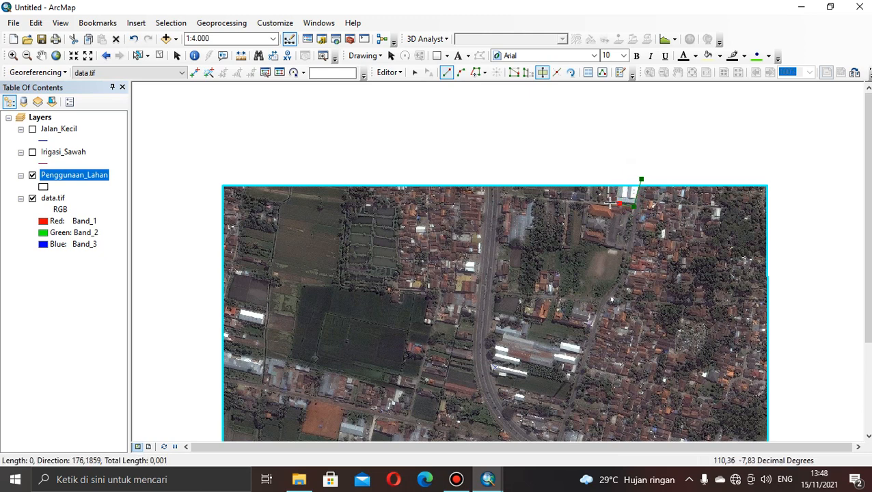
left_click(609, 203)
double_click(610, 176)
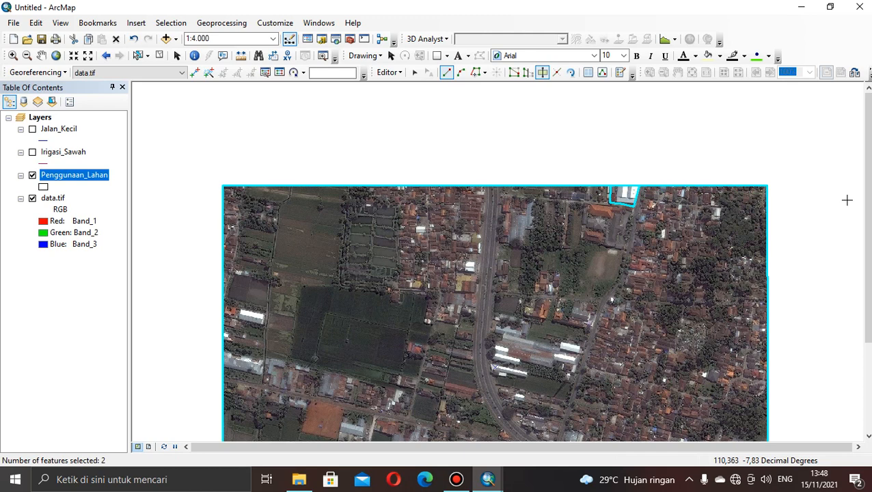
Open the attribute table of the Penggunaan_Lahan layer and close the Table Of Contents.
left_click_drag(868, 206, 868, 272)
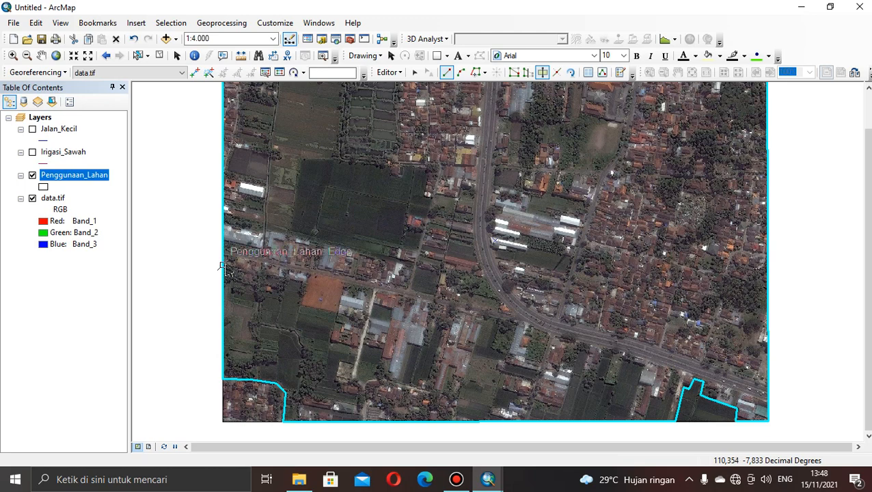
right_click(86, 176)
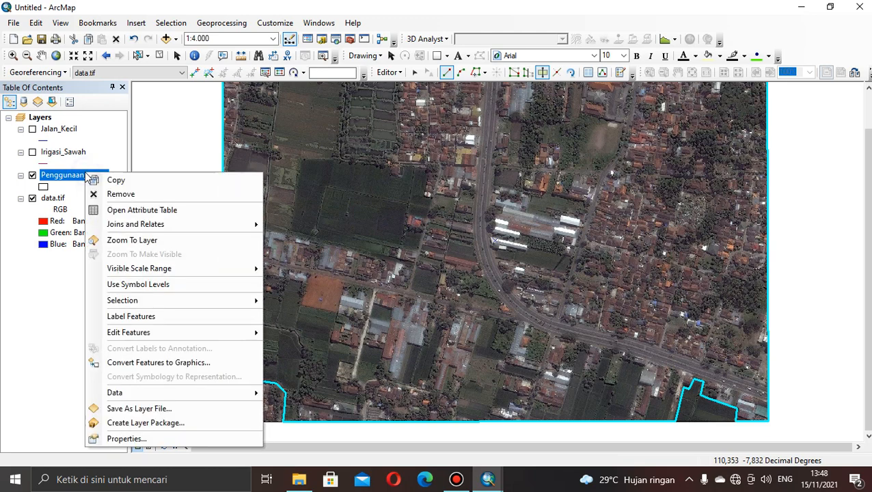
left_click(120, 215)
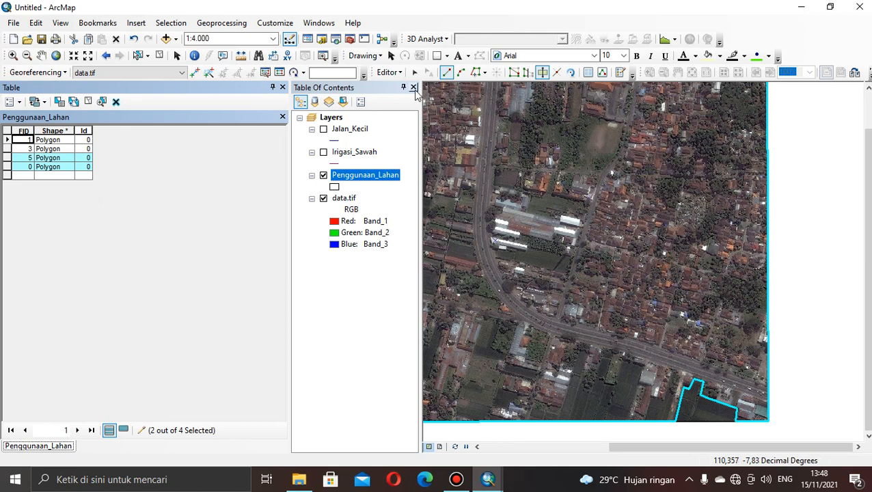
left_click(413, 86)
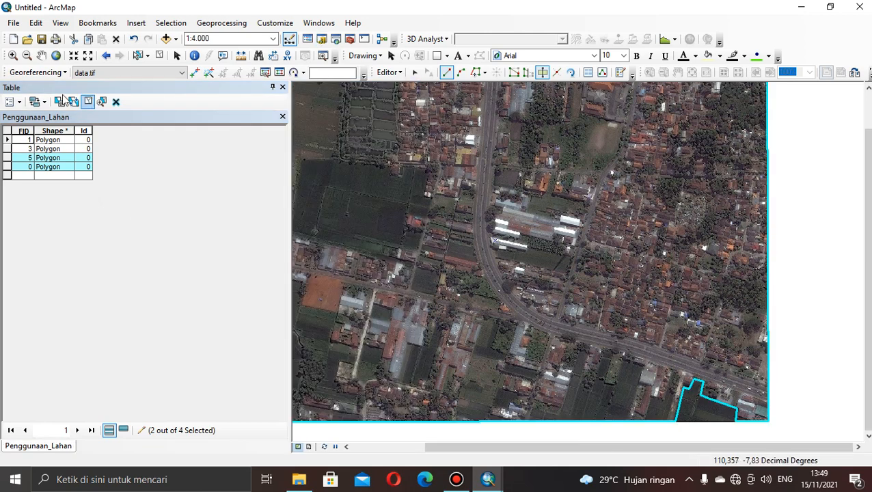
Select each Penggunaan_Lahan record in turn to check which polygon it marks on the map, and clear the selection.
left_click(42, 56)
left_click_drag(384, 193, 486, 171)
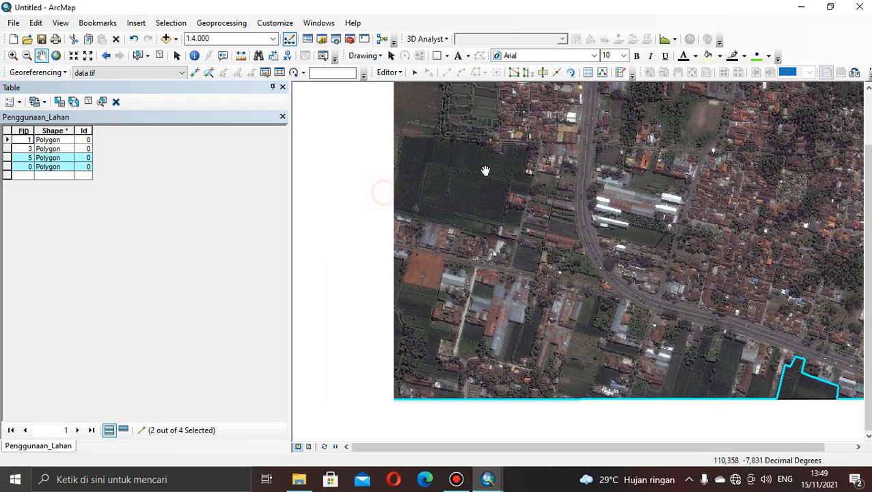
left_click(7, 149)
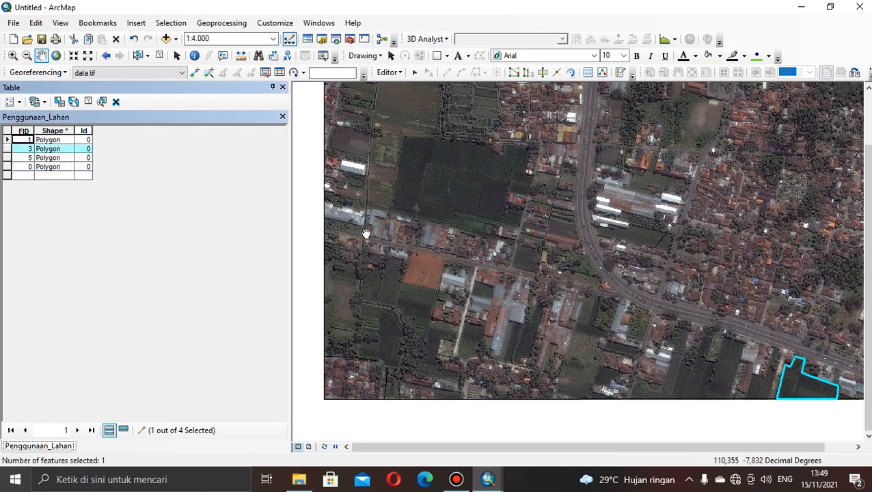
left_click_drag(486, 276, 426, 255)
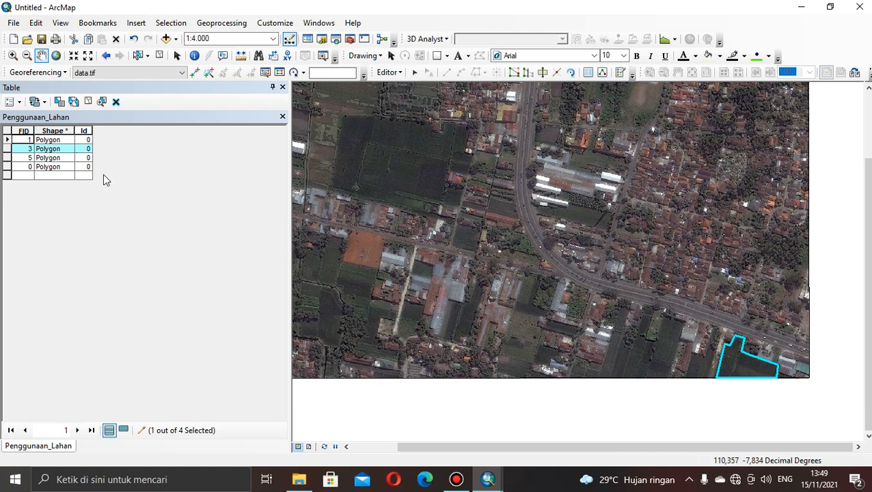
left_click(7, 158)
left_click_drag(419, 251, 472, 326)
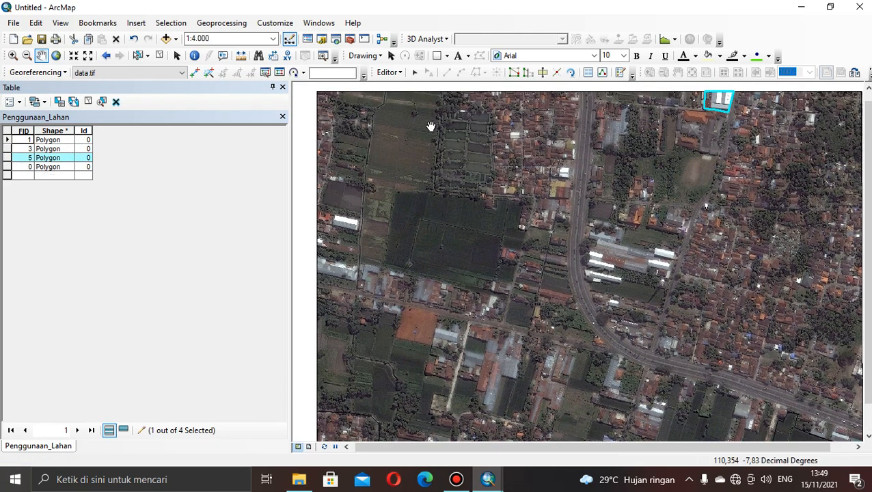
left_click(7, 167)
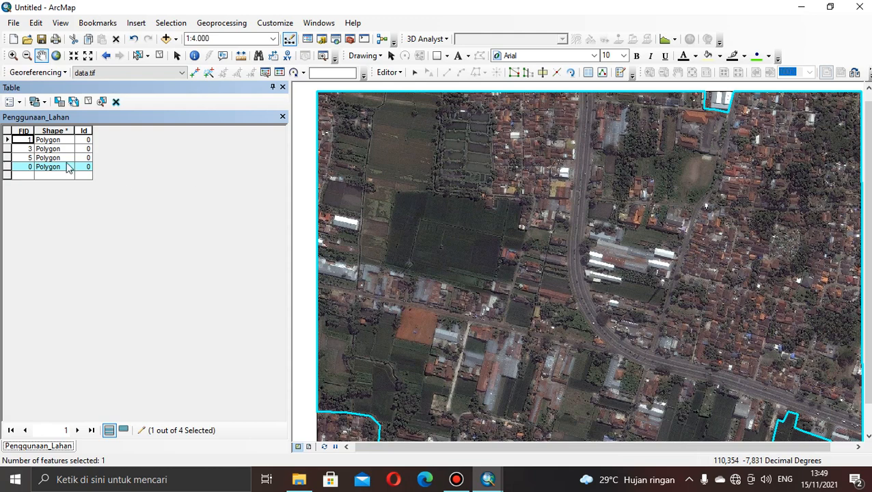
left_click(5, 141)
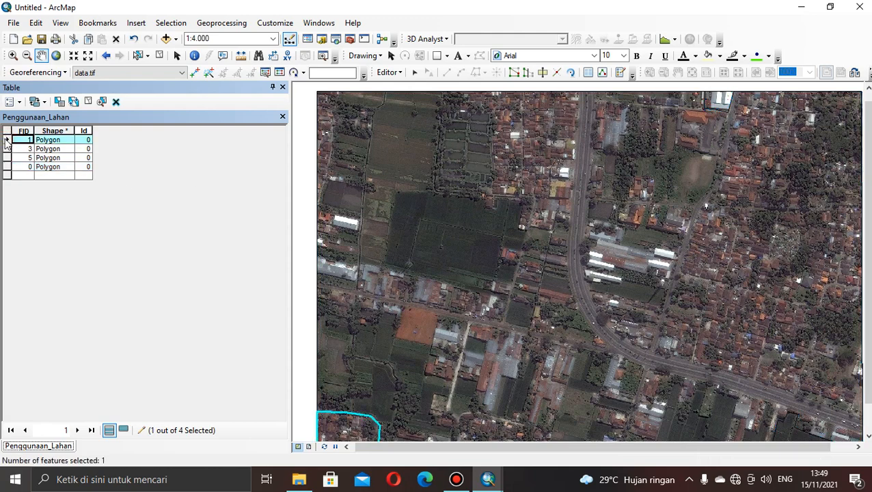
left_click_drag(441, 301, 473, 165)
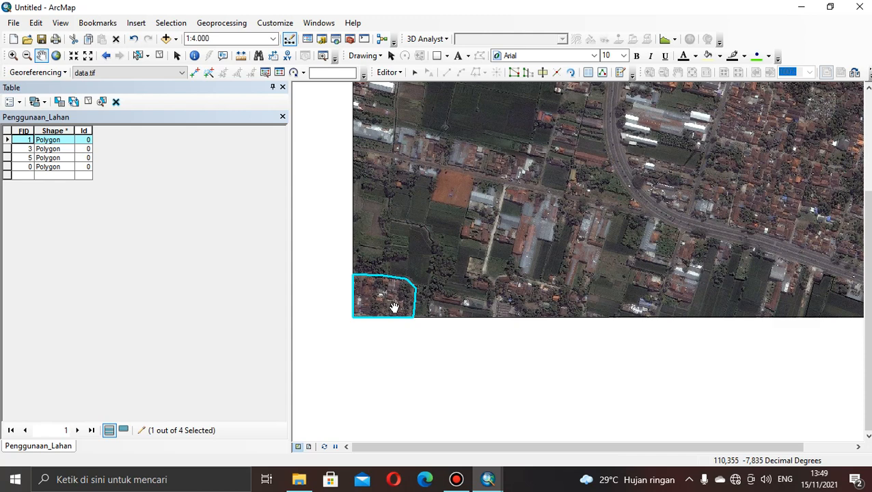
left_click(20, 102)
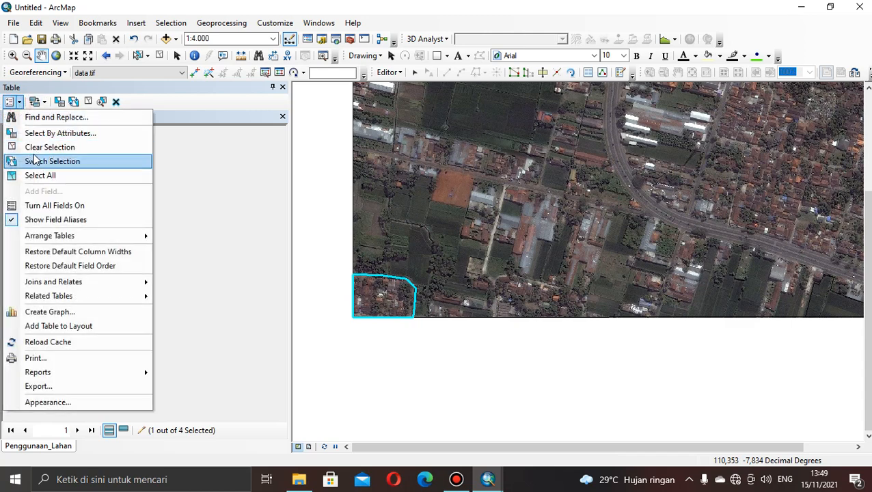
left_click(33, 153)
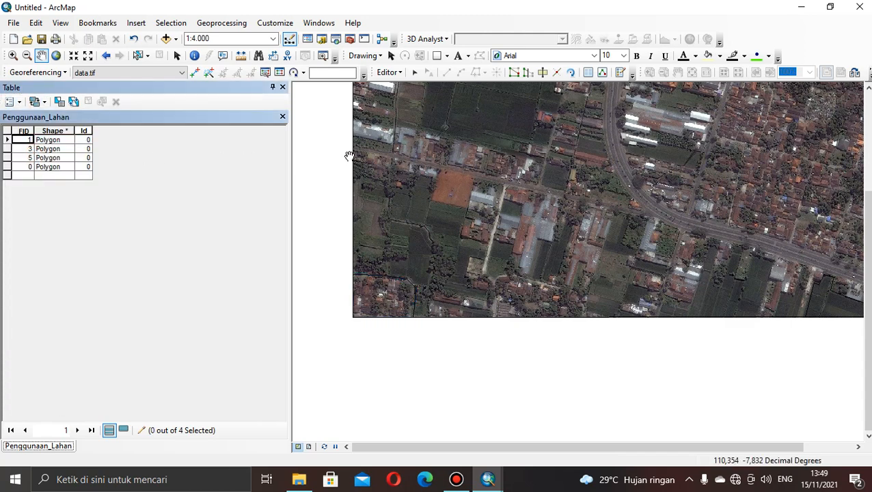
Save the Penggunaan_Lahan edits and stop the editing session.
left_click(390, 72)
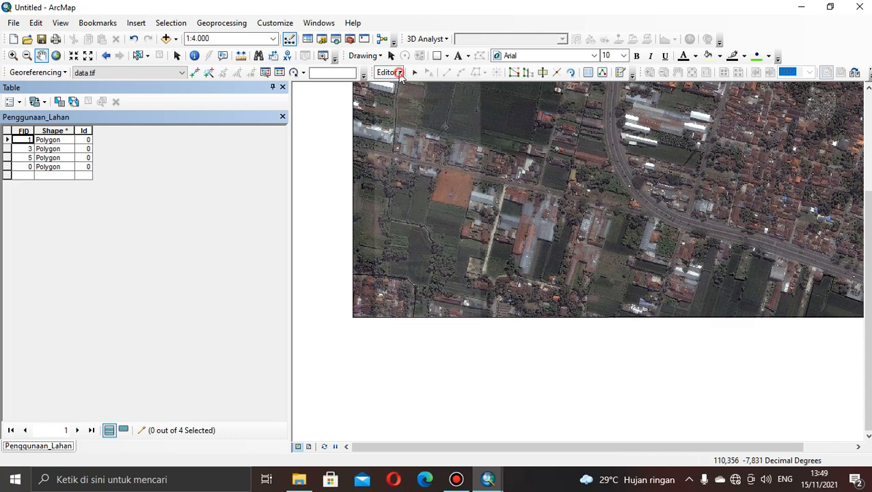
left_click(414, 117)
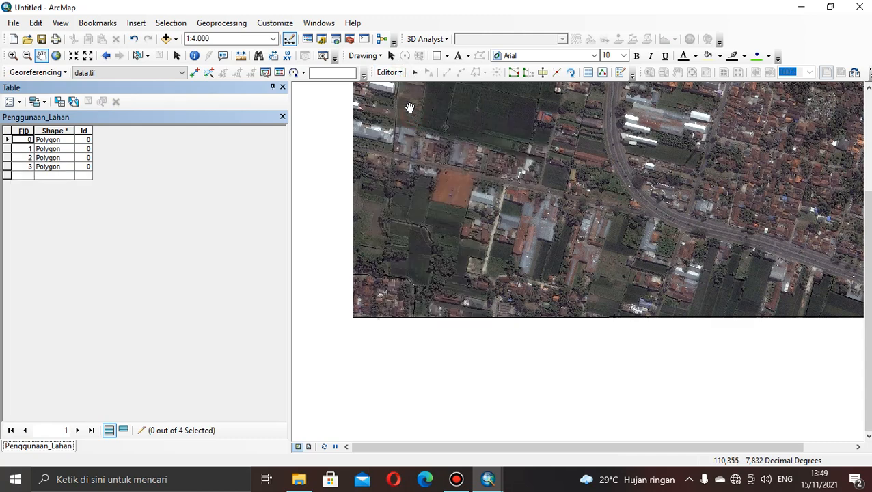
left_click(399, 74)
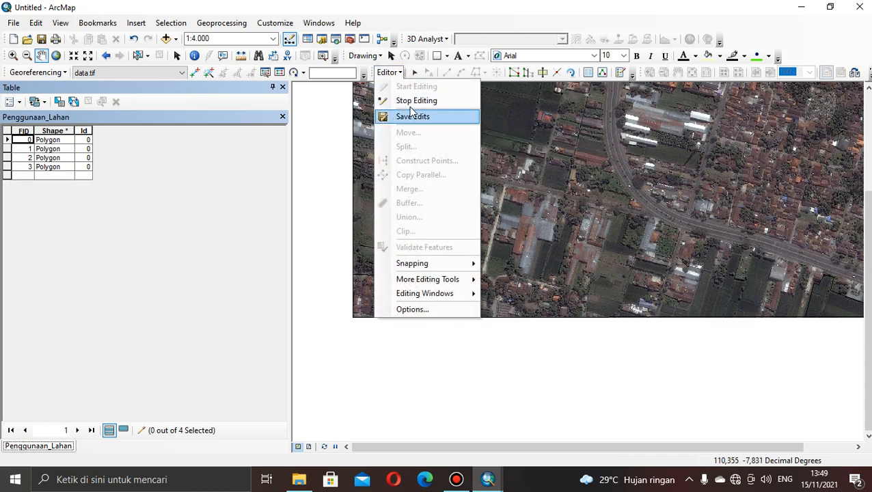
left_click(410, 102)
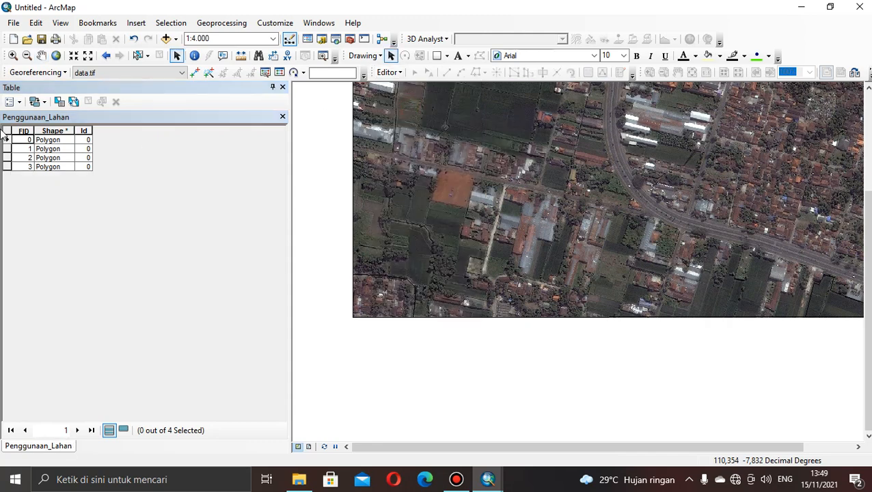
Add a text field of length 50 named Penggunaan_Lahan to the attribute table, accepting the shortened name Penggunaan.
left_click(19, 102)
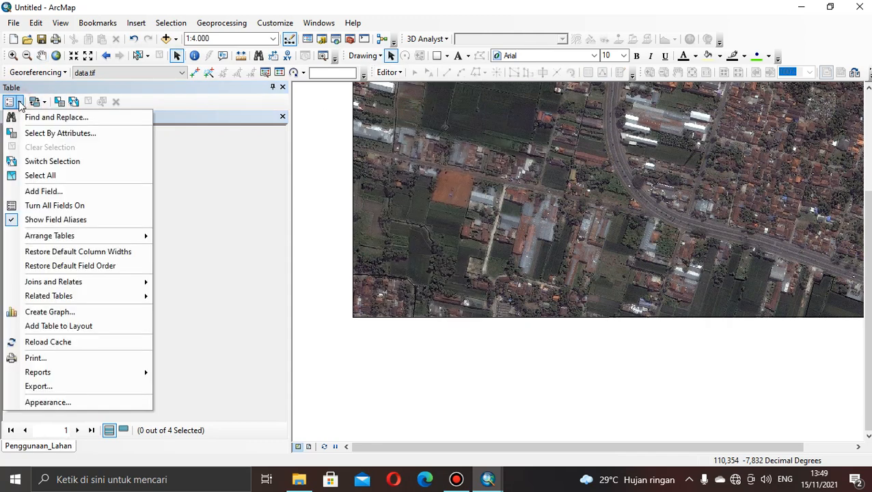
left_click(39, 193)
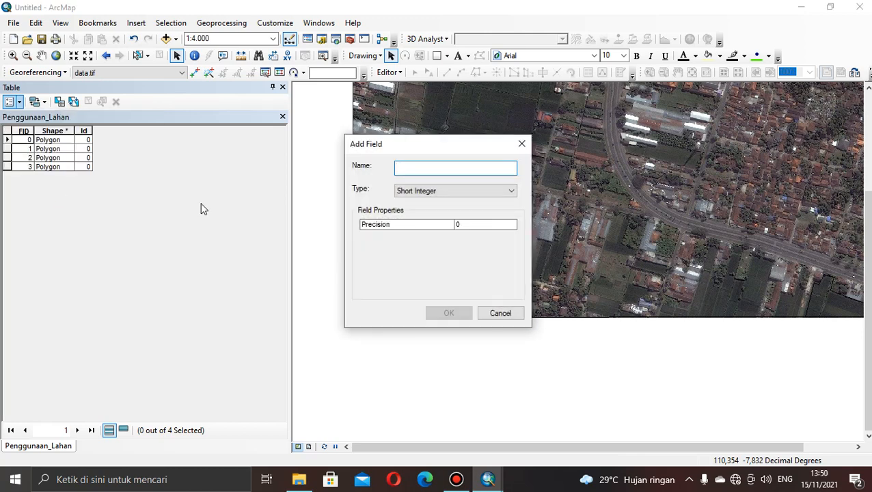
left_click(489, 191)
left_click(462, 237)
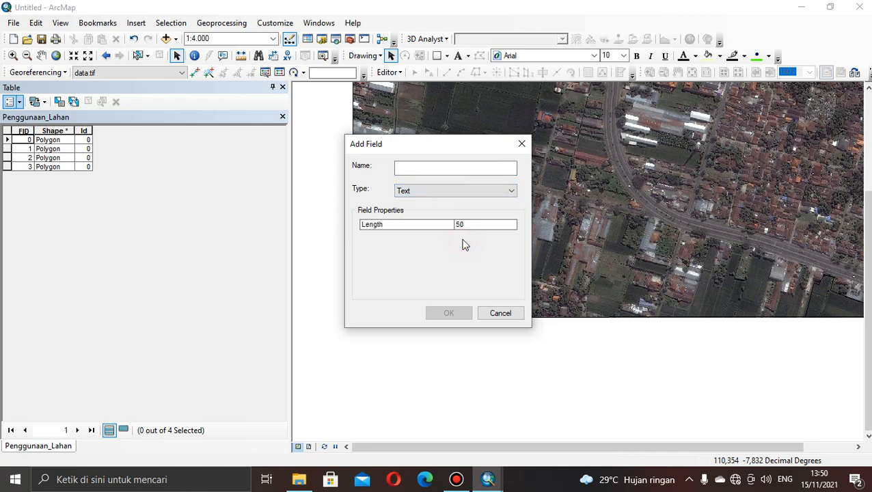
left_click(454, 167)
type("Penggunaan_Lahan")
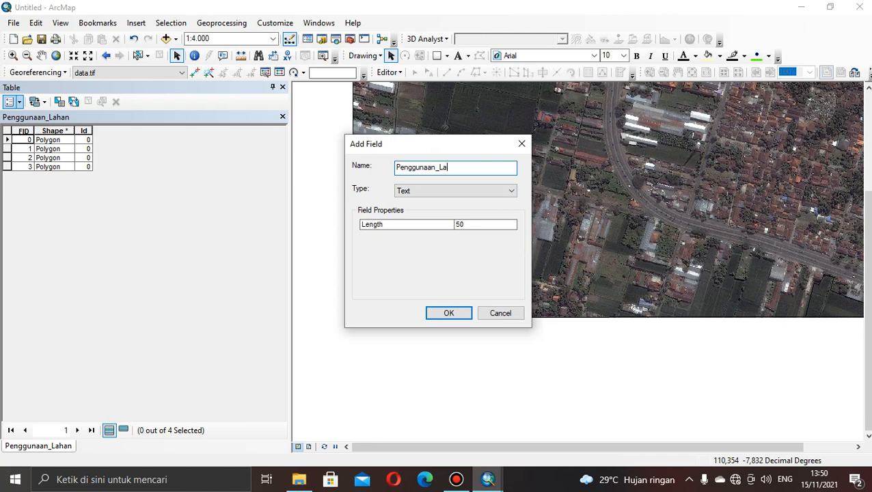
left_click(446, 319)
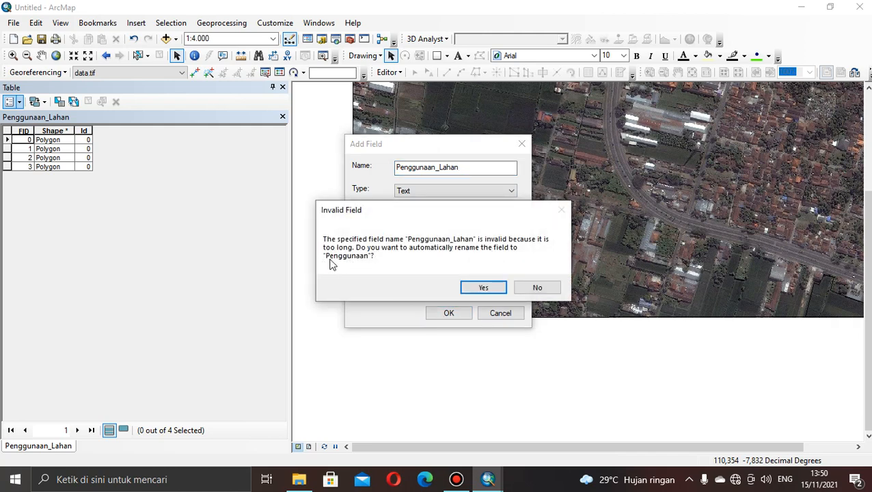
left_click(486, 285)
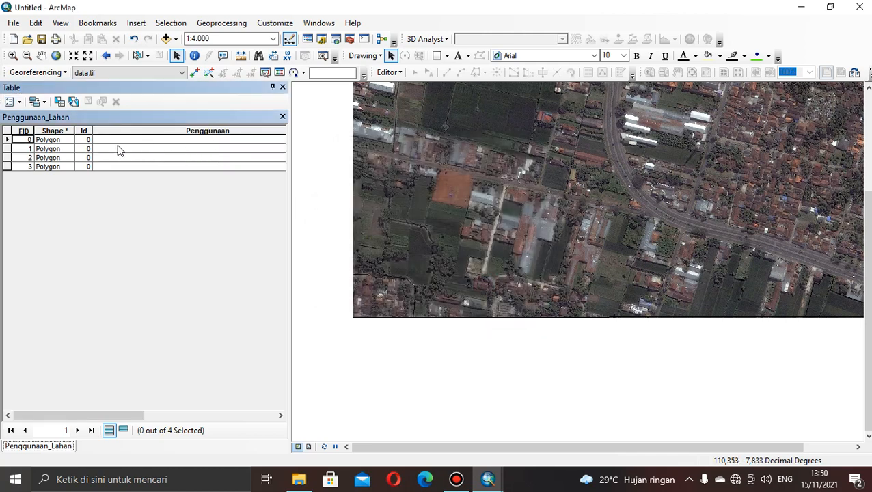
In a new editing session, set Penggunaan to Pemukiman for the southwest-corner polygon (FID 1) and Sawah for the southeastern polygon (FID 2).
left_click(7, 148)
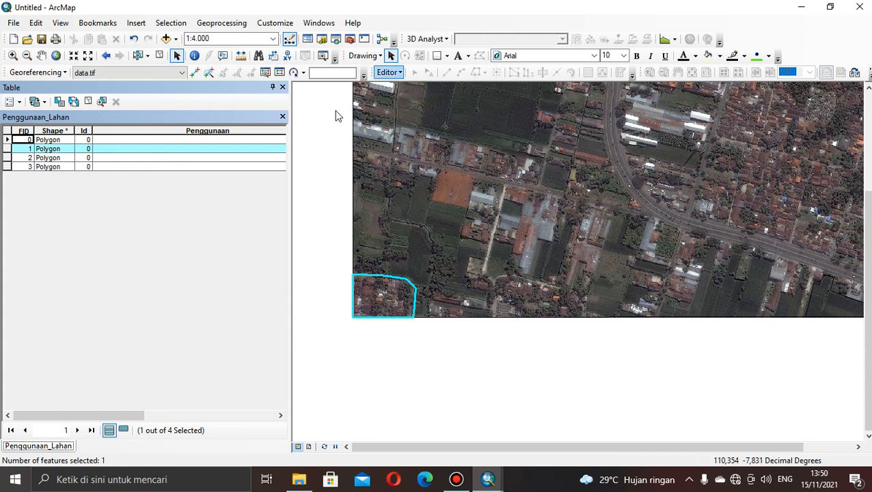
left_click(174, 151)
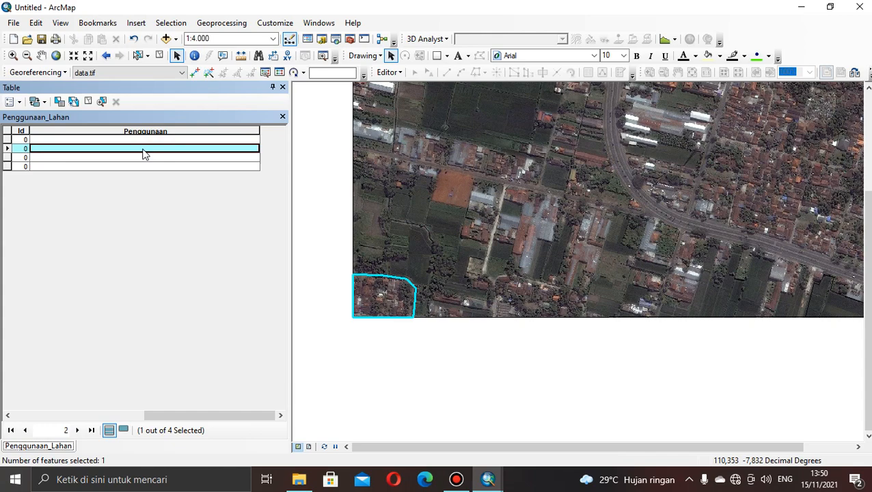
left_click(391, 73)
left_click(395, 85)
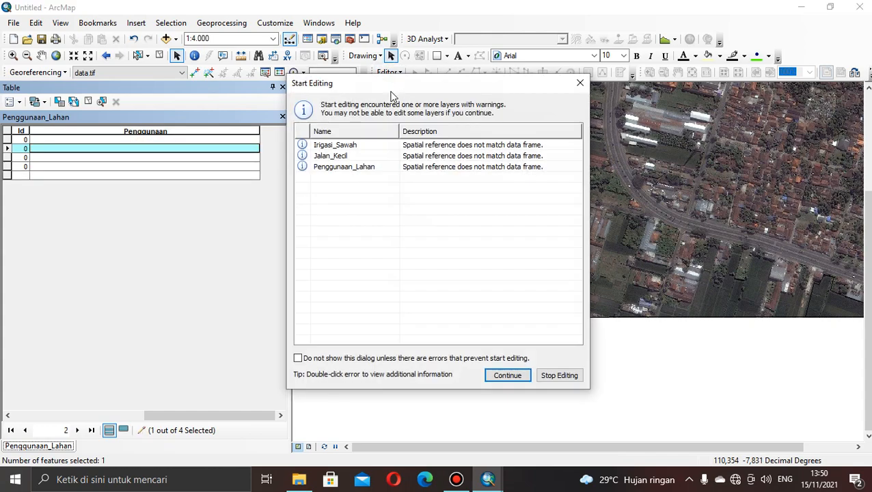
left_click(503, 375)
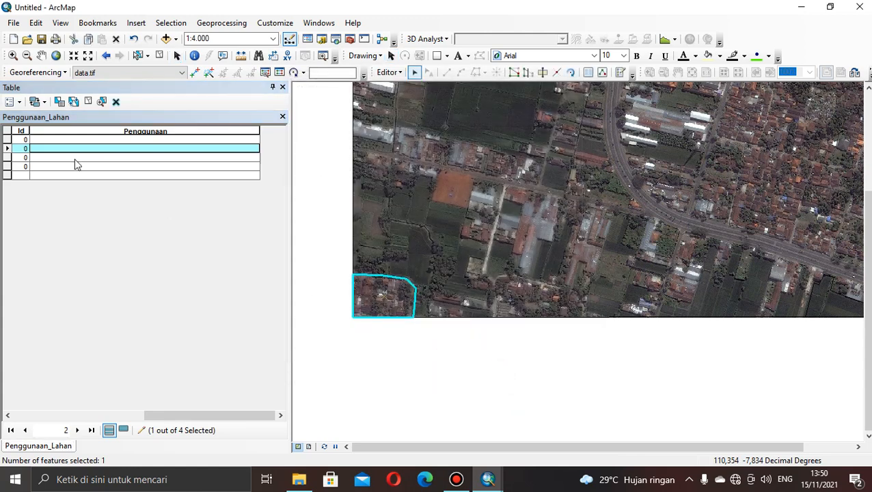
left_click(58, 147)
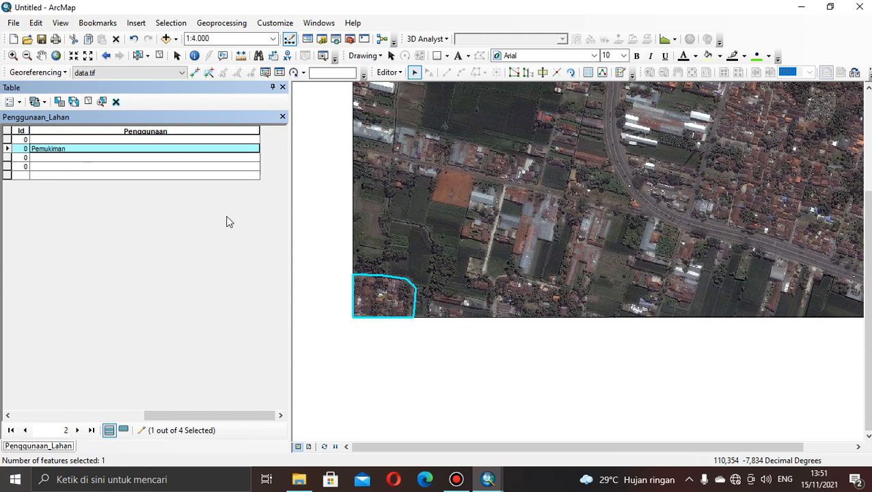
left_click(10, 158)
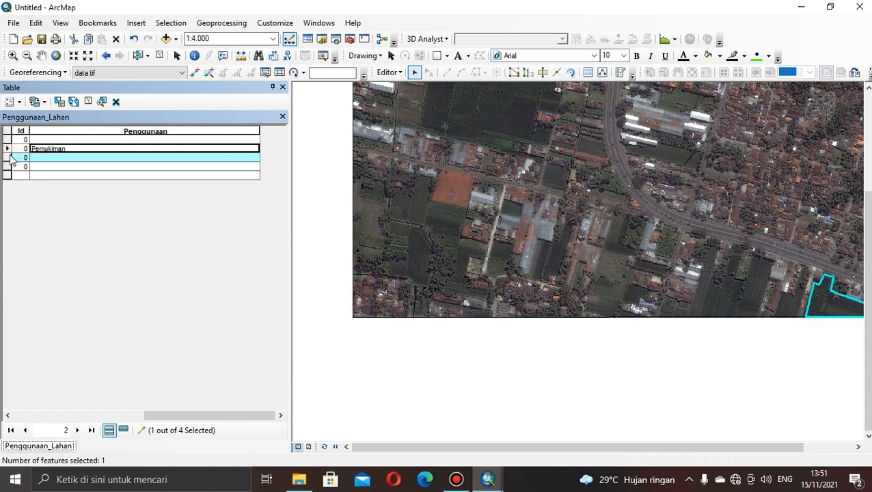
left_click(67, 158)
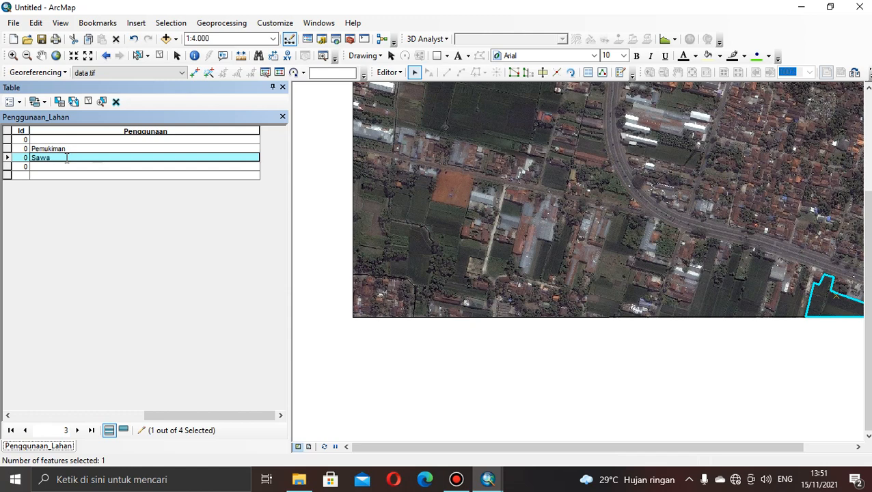
Locate the FID 3 polygon at the image's northern edge and set its Penggunaan value to Pabrik.
left_click(10, 168)
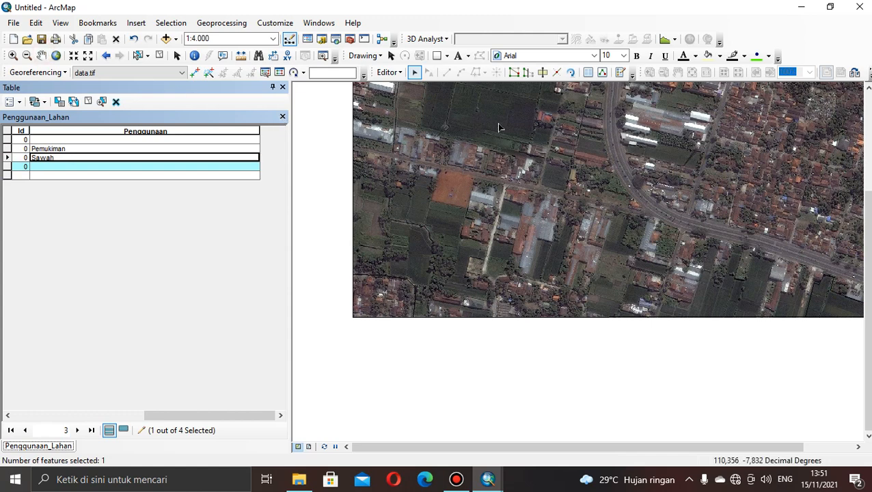
left_click(434, 280)
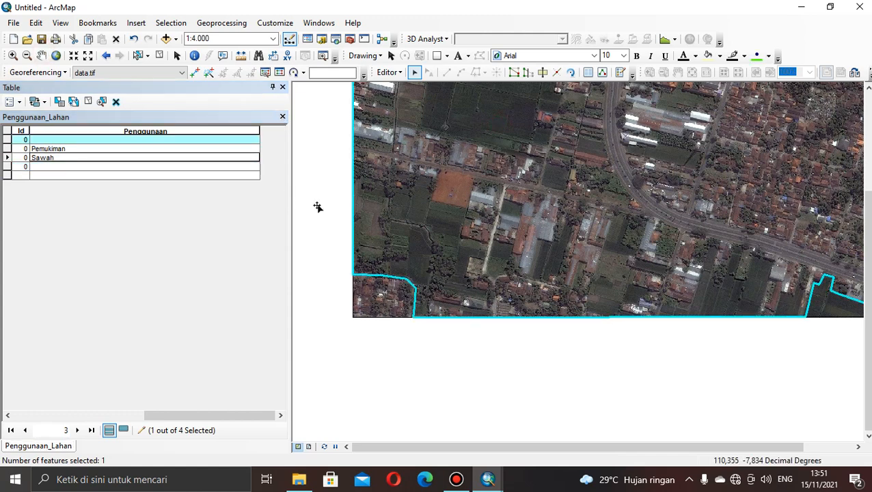
left_click(42, 57)
left_click(8, 167)
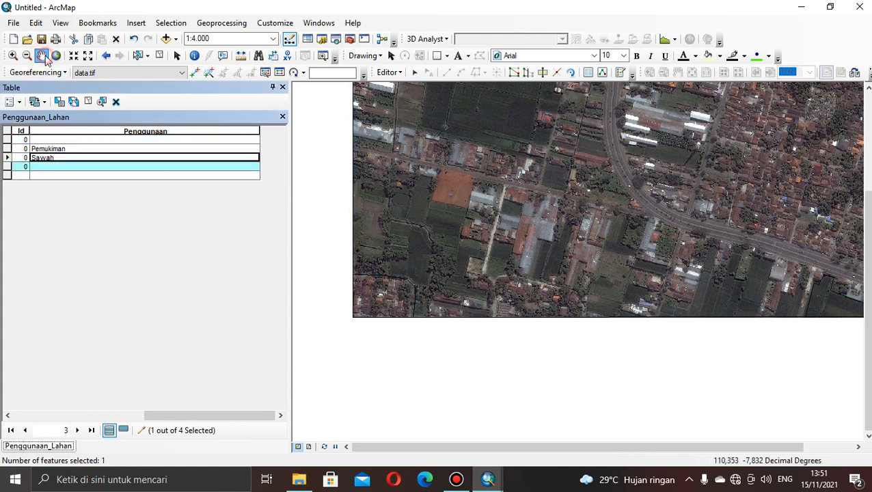
left_click_drag(445, 152, 384, 370)
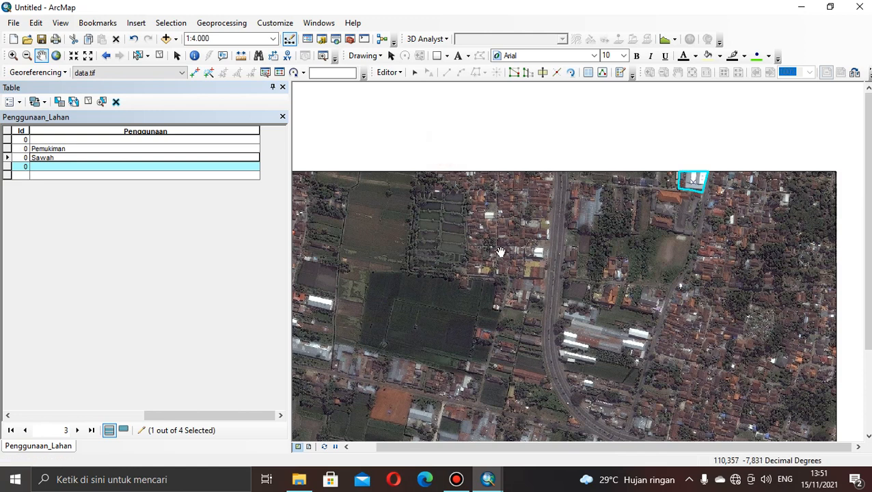
left_click(61, 167)
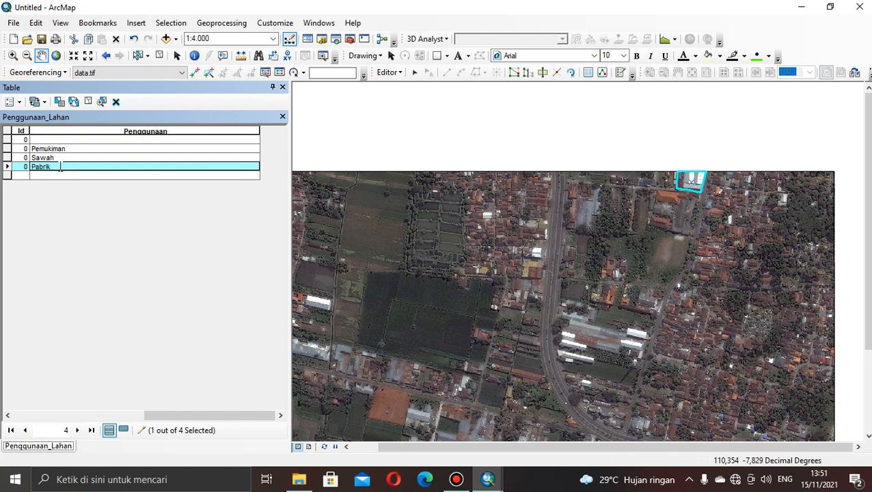
key("Return")
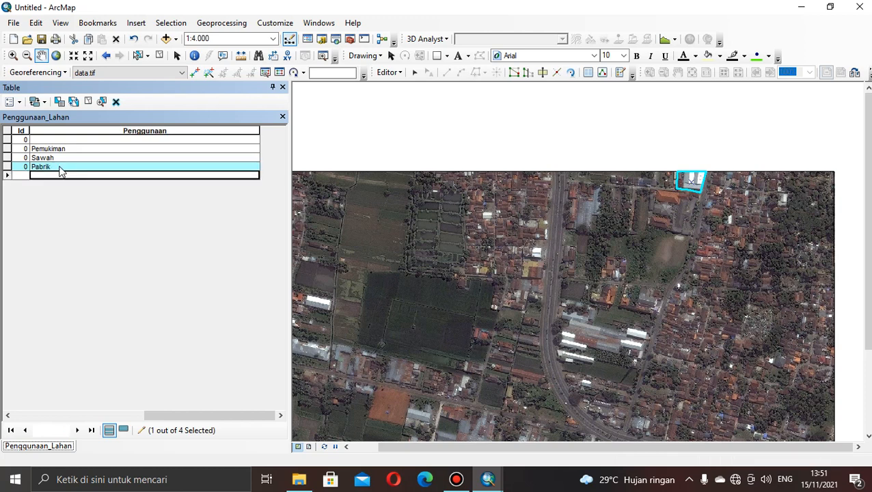
left_click_drag(197, 416, 63, 415)
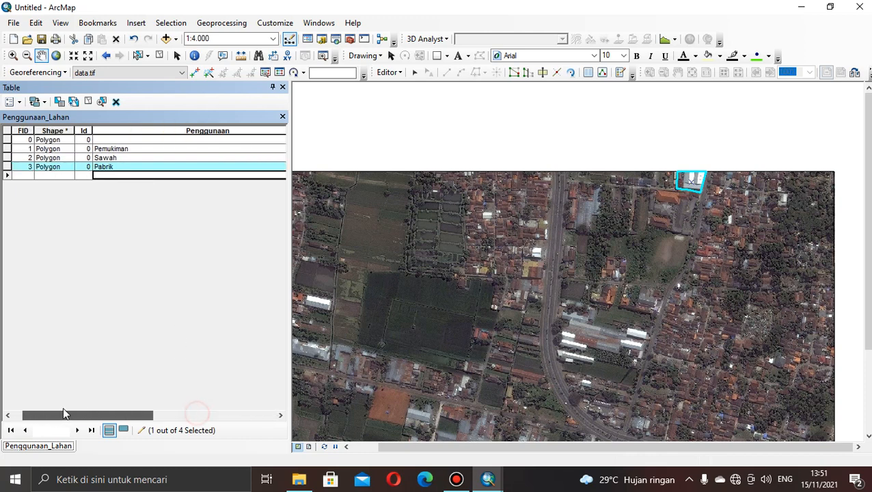
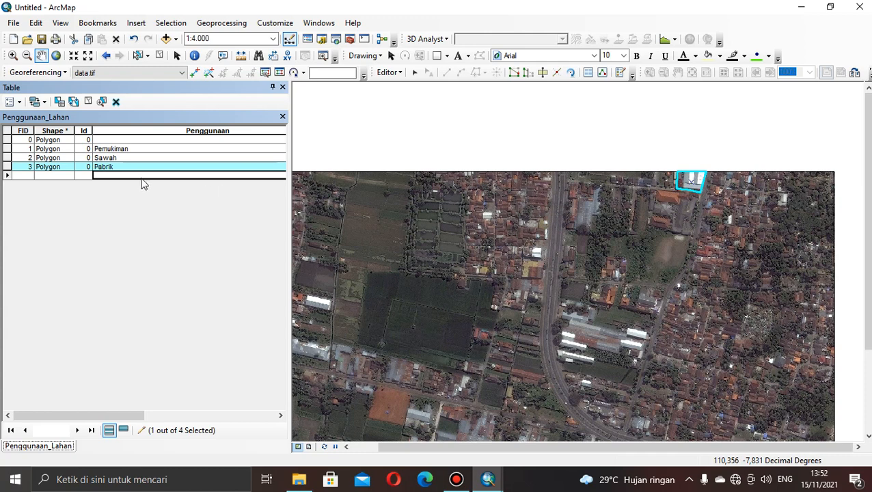
Select the FID 1 record, close the attribute table and display the Table Of Contents.
left_click(8, 149)
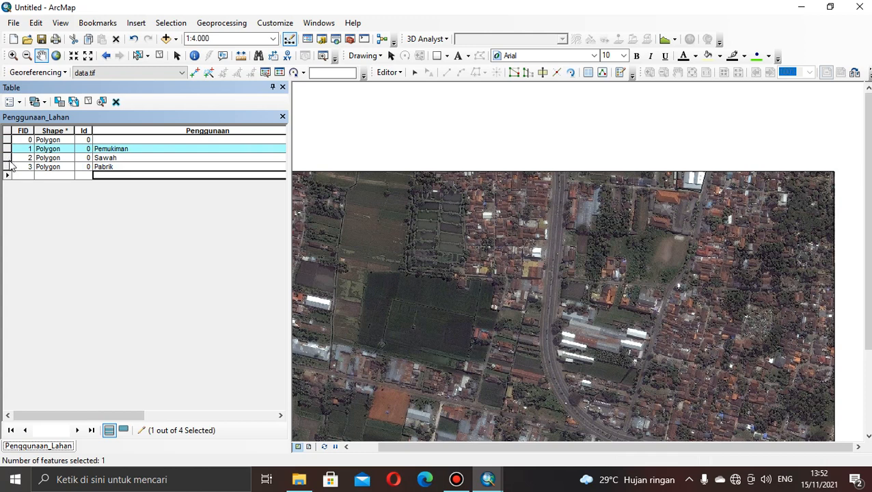
left_click(283, 88)
left_click(329, 24)
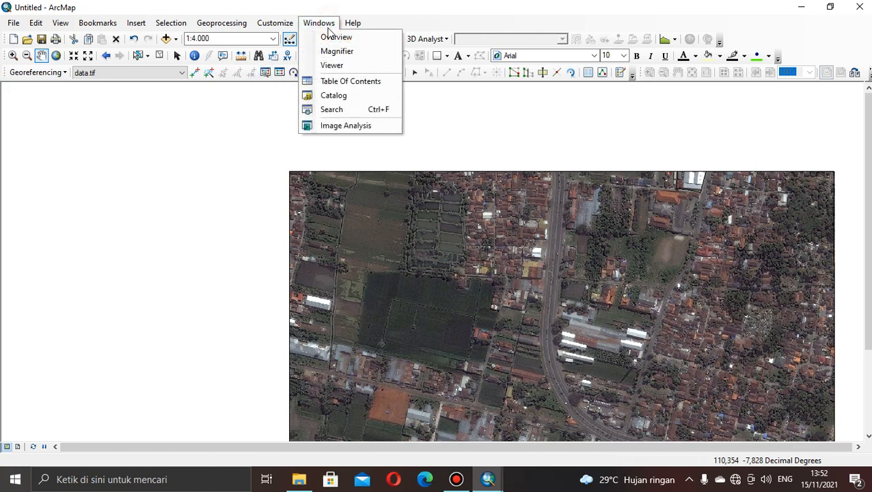
left_click(332, 85)
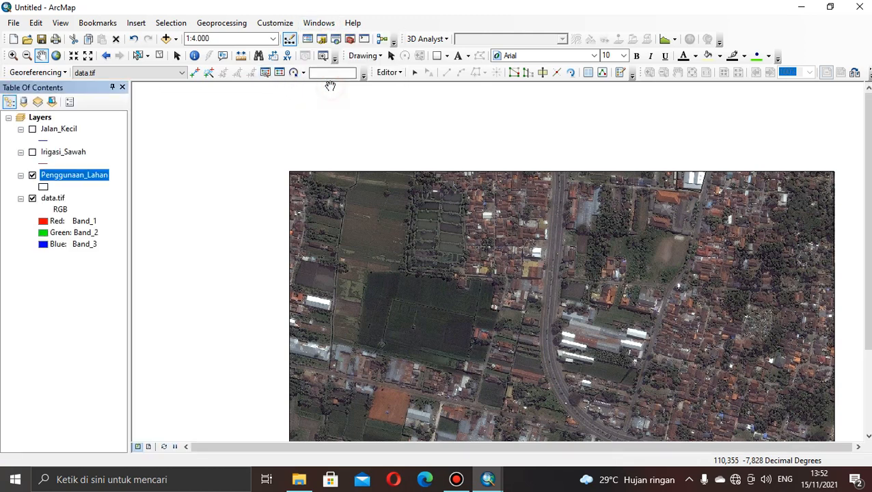
Enable feature labels for the Penggunaan_Lahan layer, using Penggunaan as the label field.
right_click(66, 179)
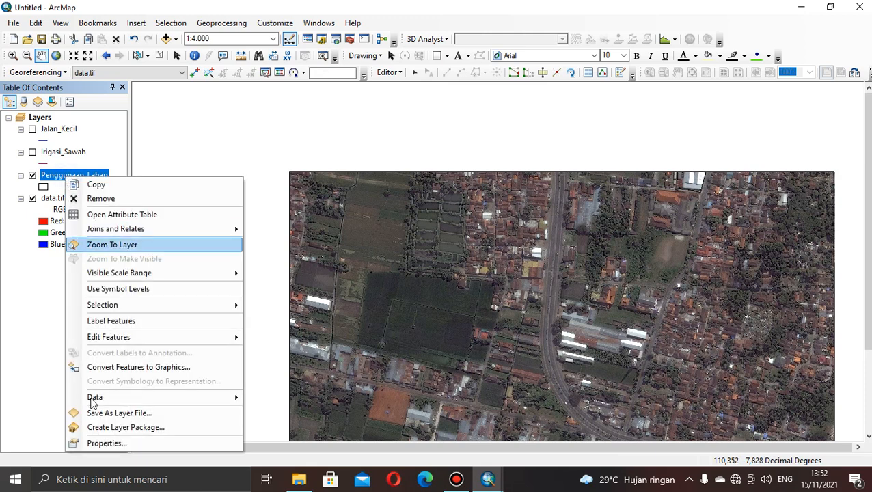
left_click(94, 444)
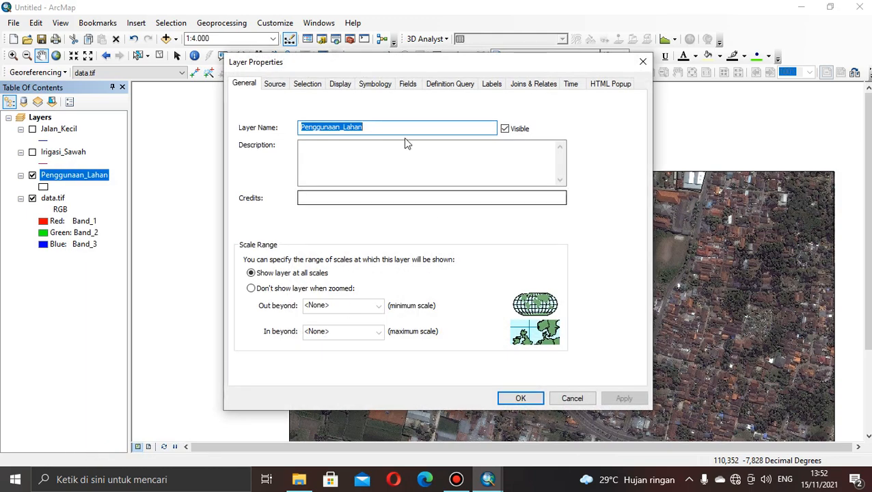
left_click(384, 83)
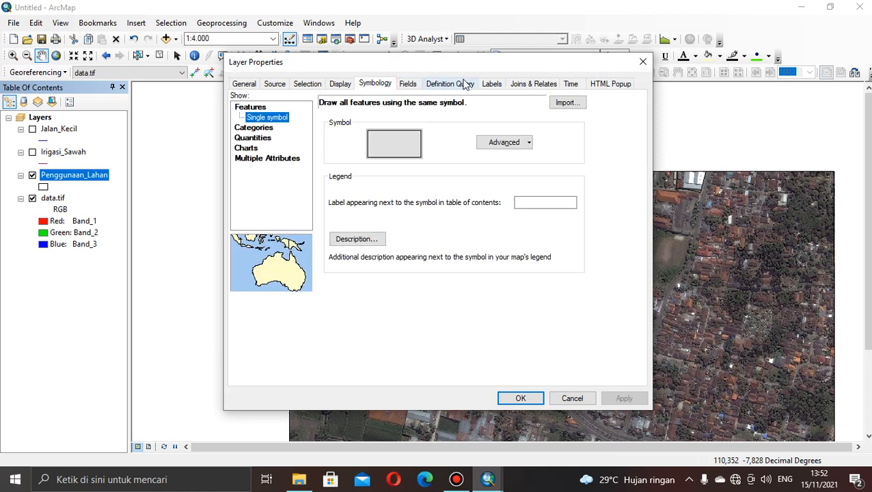
left_click(492, 84)
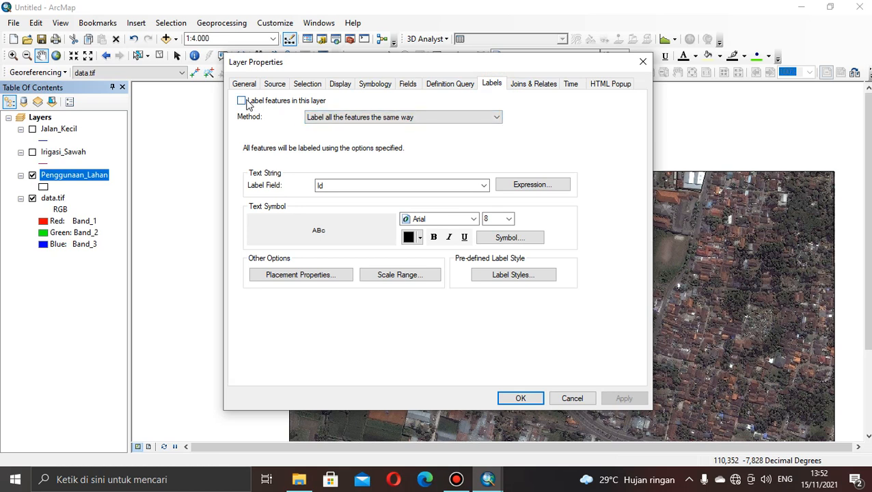
left_click(484, 186)
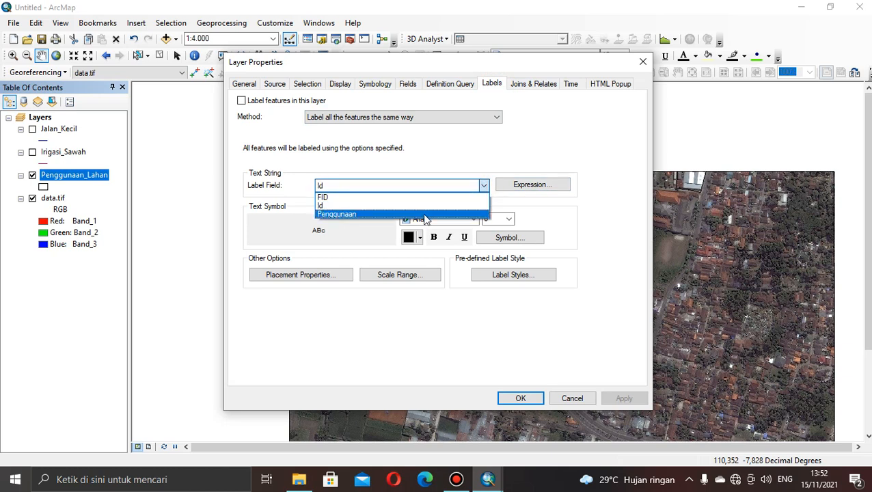
left_click(424, 215)
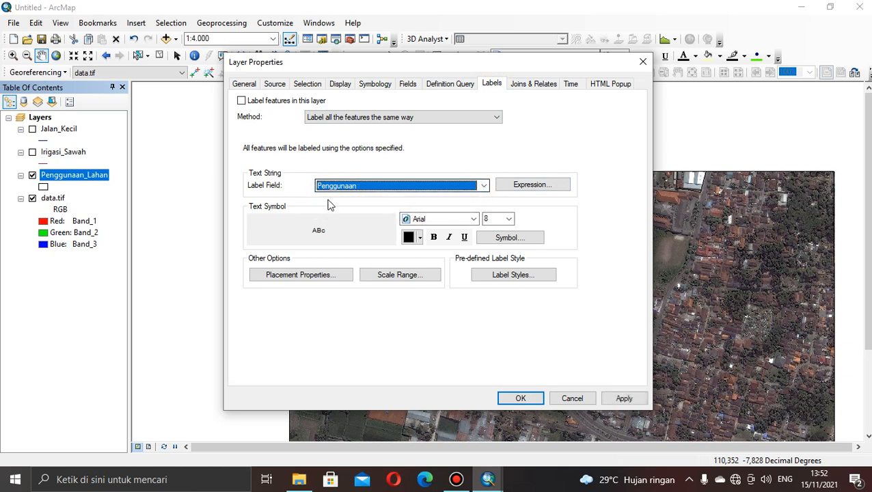
left_click(240, 100)
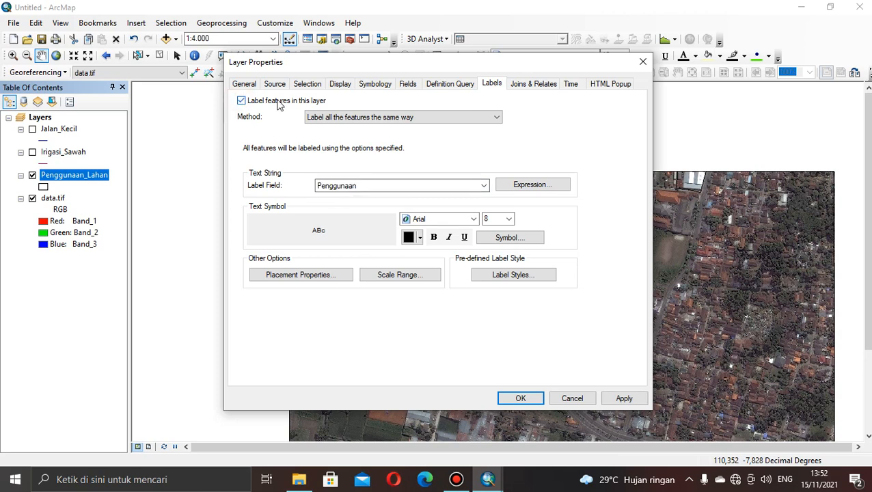
Symbolize Penggunaan_Lahan by unique values of the Penggunaan field, adding all values with a dark multicoloured ramp, and apply the layer properties.
left_click(363, 85)
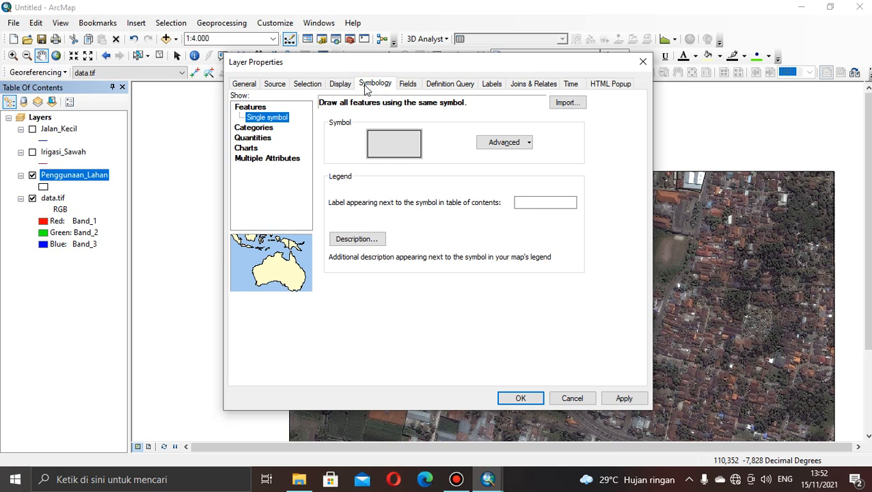
left_click(267, 128)
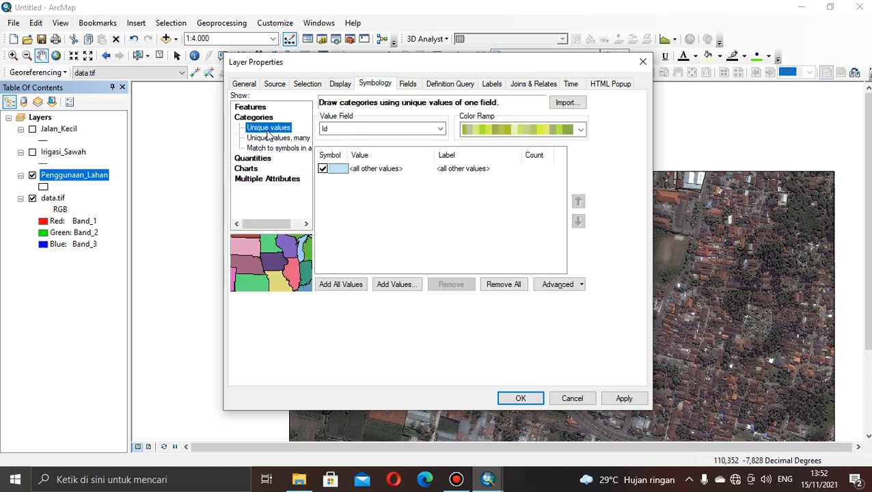
left_click(402, 131)
left_click(369, 148)
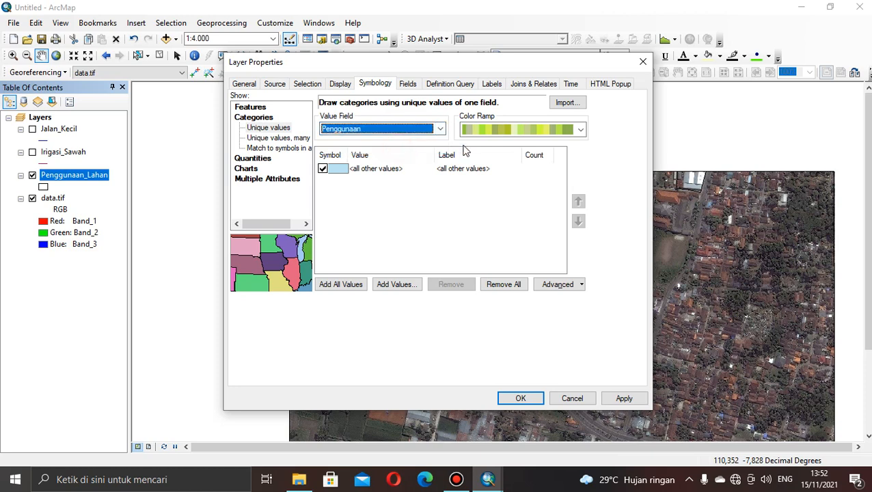
left_click(497, 133)
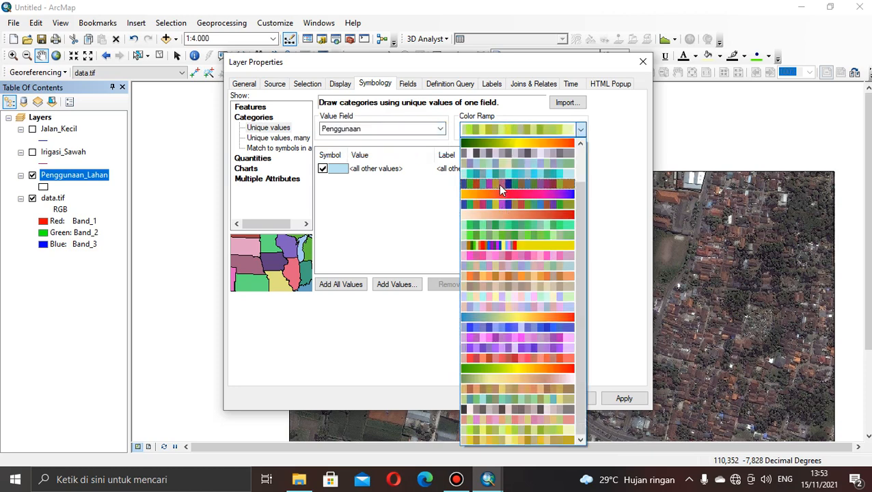
left_click(499, 184)
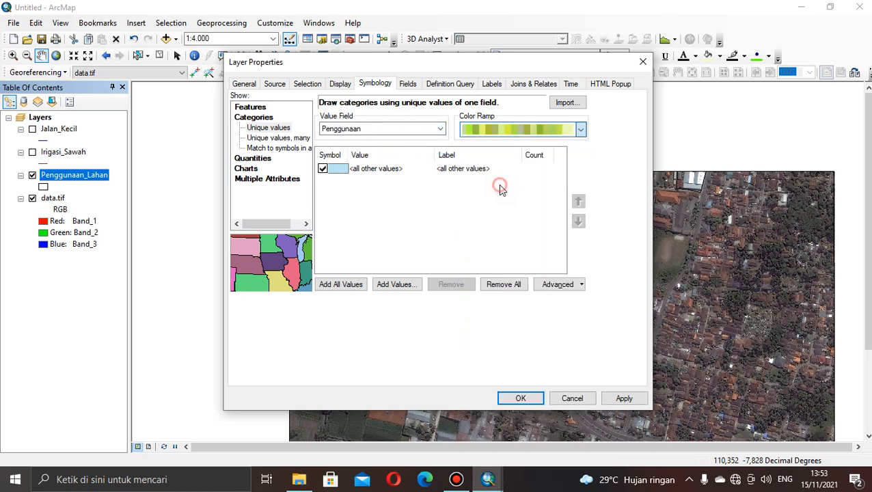
left_click(330, 287)
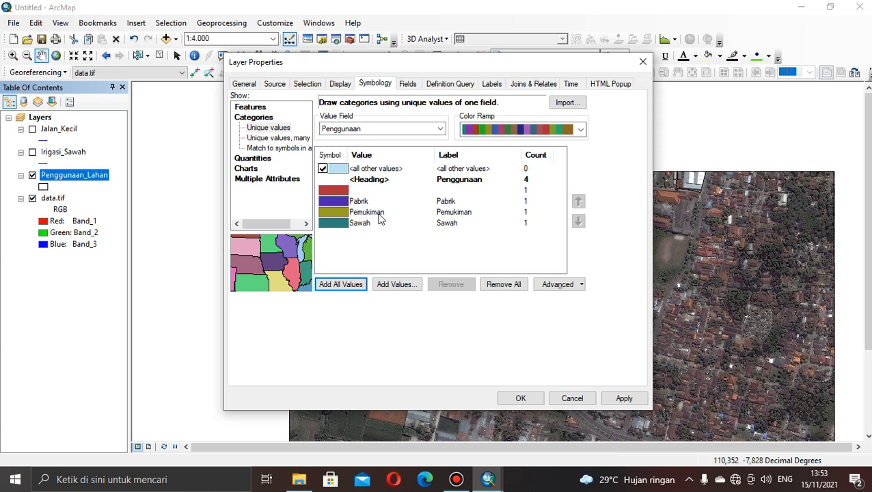
left_click(441, 131)
left_click(520, 399)
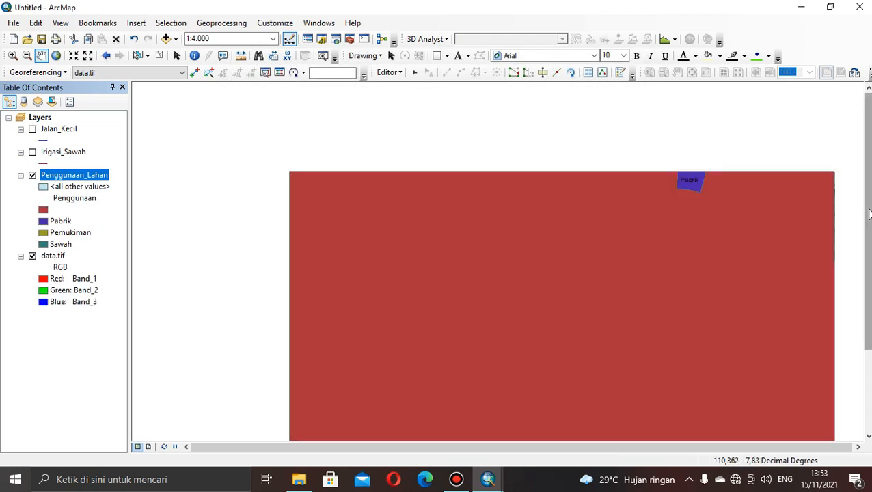
Make the Irigasi_Sawah layer visible and style its lines with the River symbol at width 2.
left_click_drag(868, 205, 870, 268)
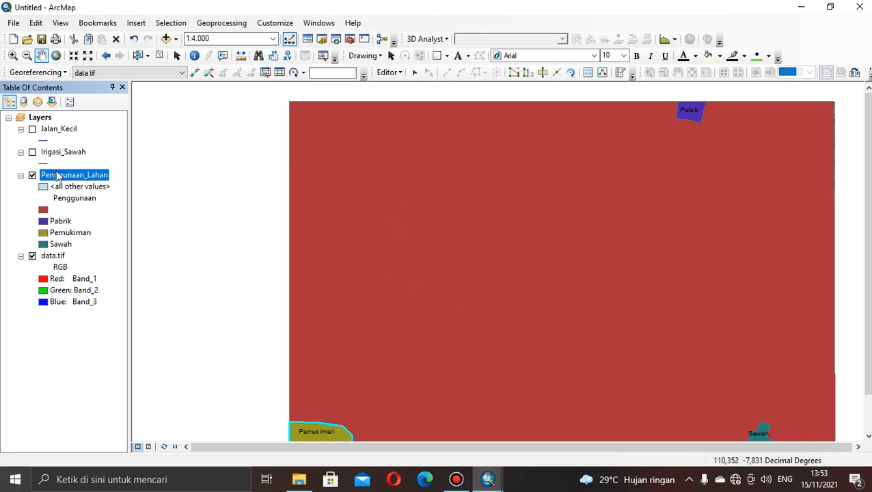
left_click(32, 153)
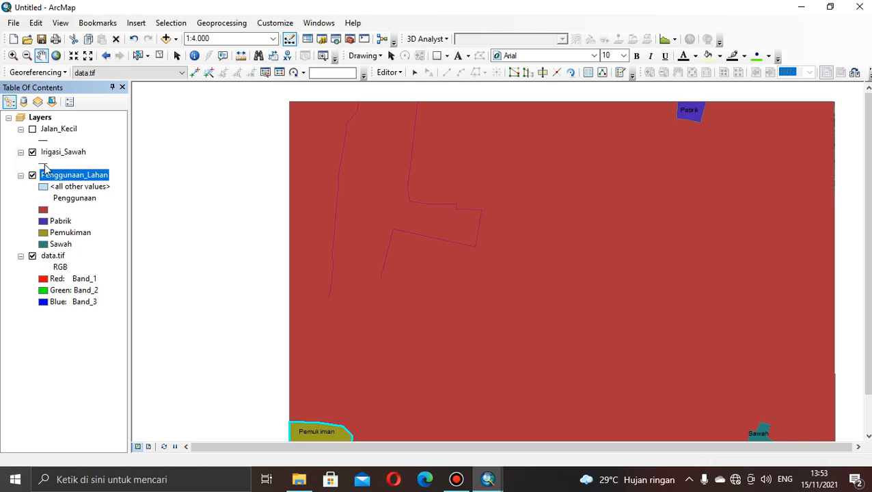
left_click(50, 164)
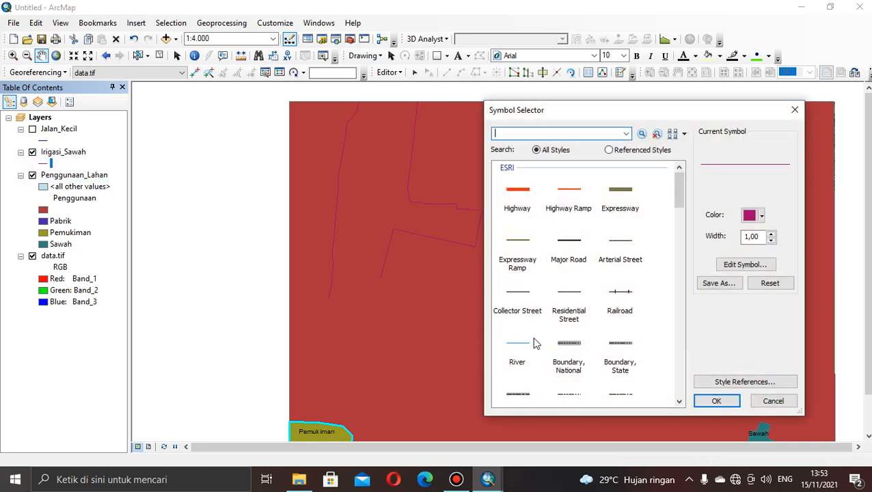
left_click(521, 341)
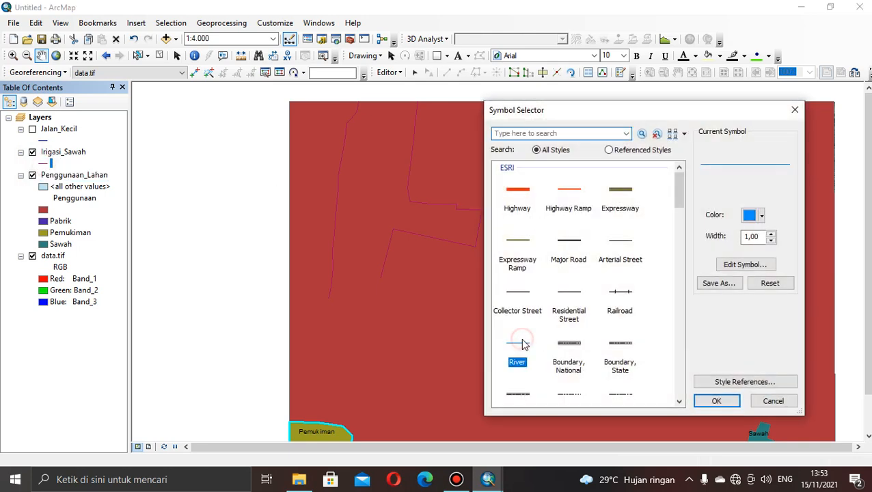
left_click(772, 234)
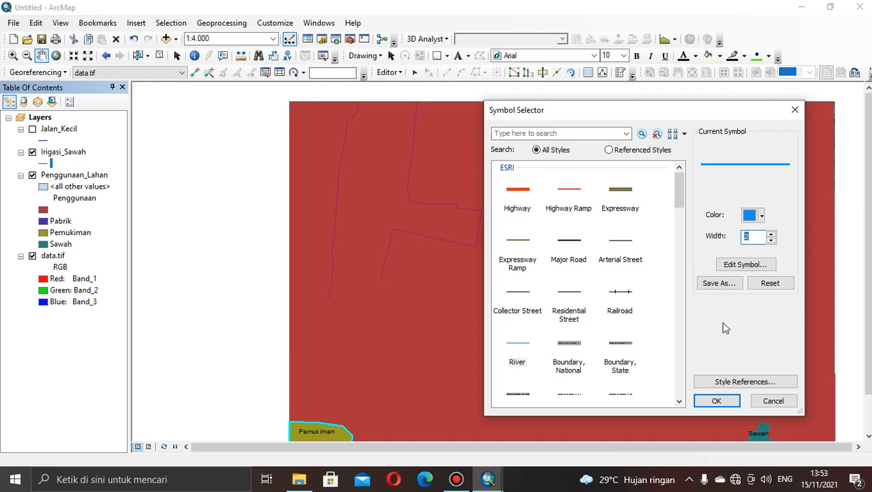
left_click(717, 402)
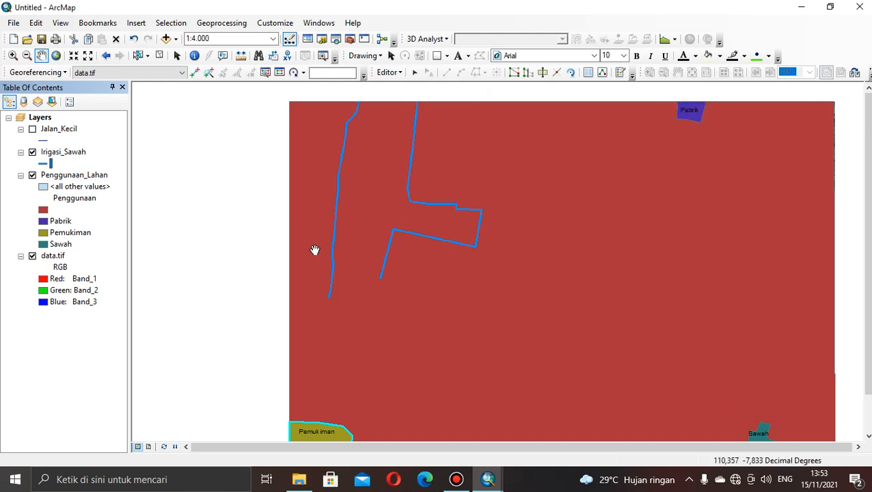
Make the Jalan_Kecil layer visible and style its lines with the Major Road symbol.
left_click(32, 130)
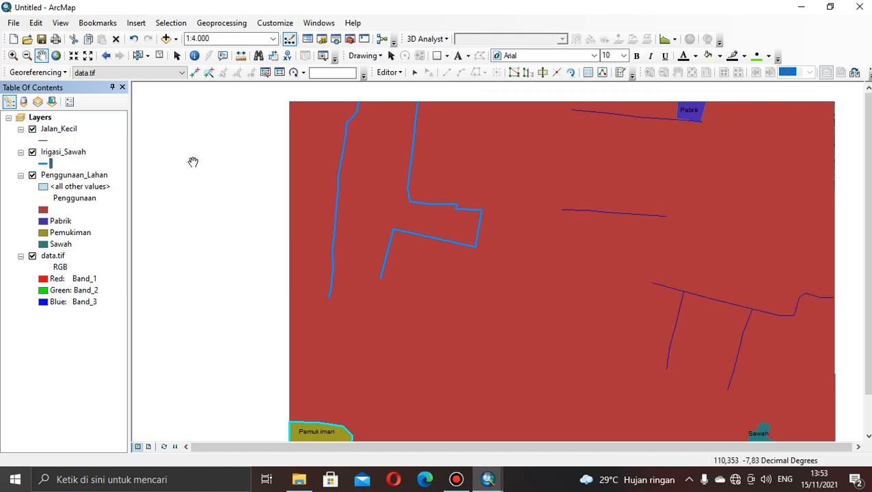
left_click(44, 140)
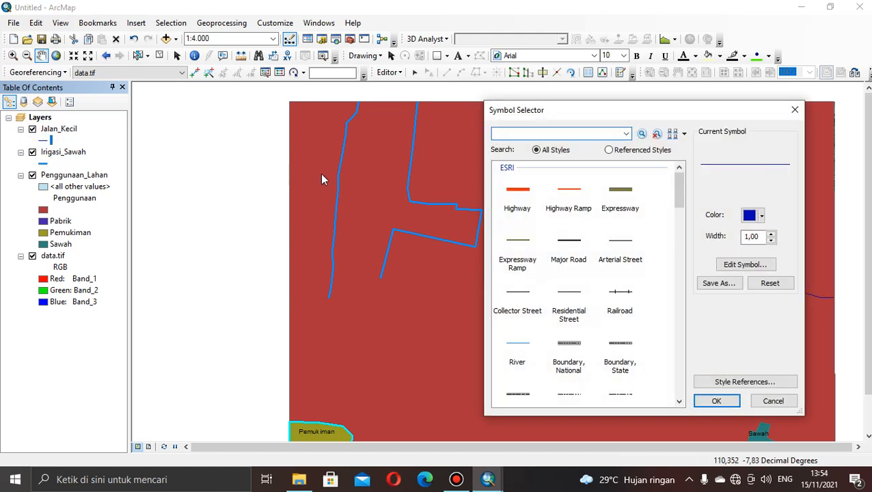
left_click(568, 241)
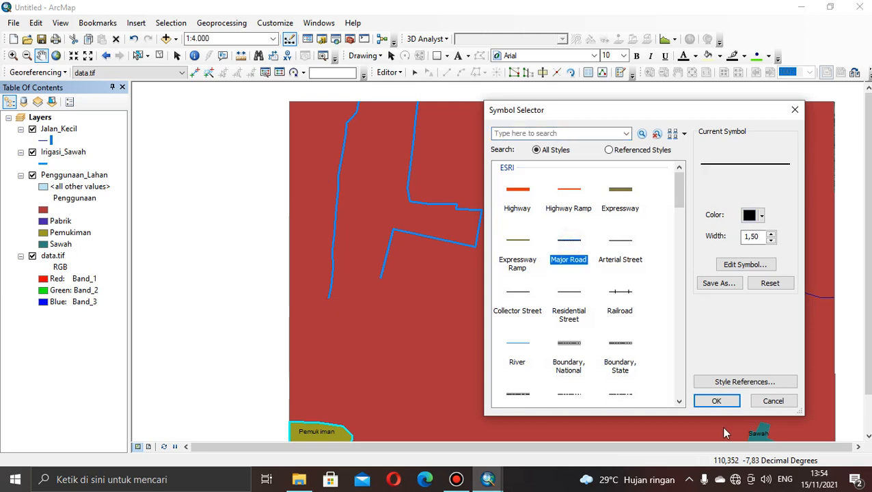
left_click(713, 402)
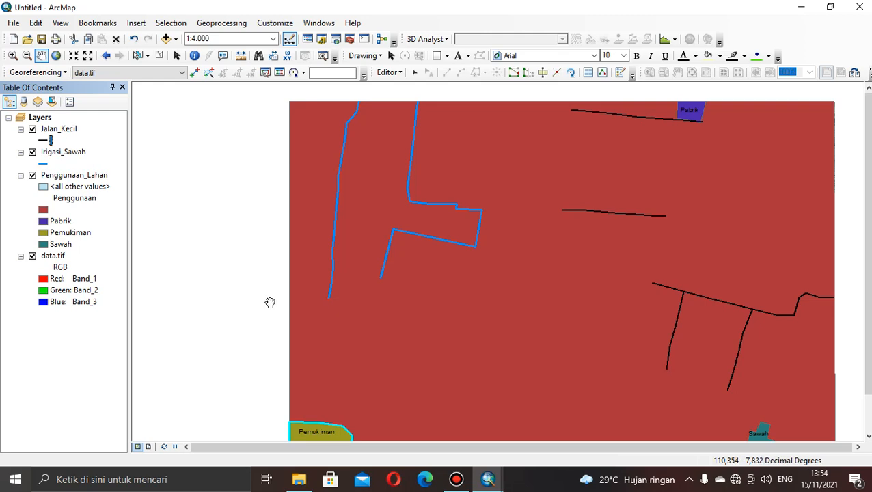
Switch to the Peta Admministrasi DIY map and select all Penggunaan_Lahan records through its attribute table, closing the table once they are selected.
mouse_move(488, 481)
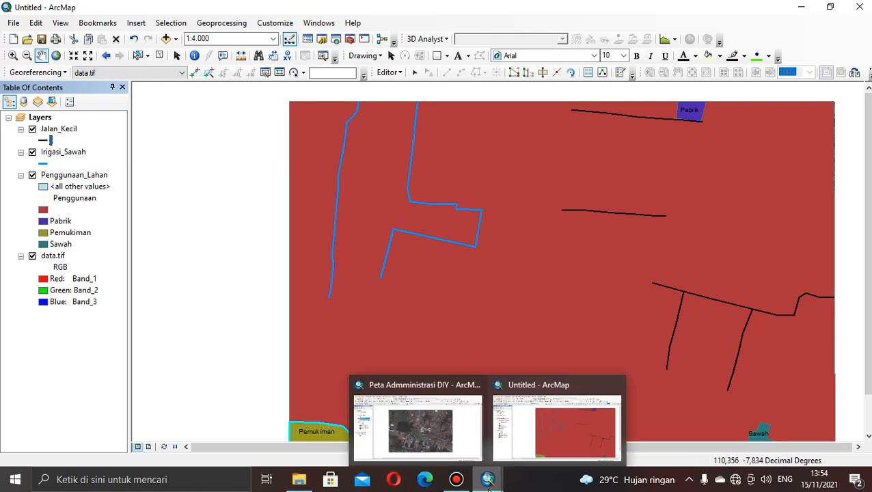
left_click(457, 421)
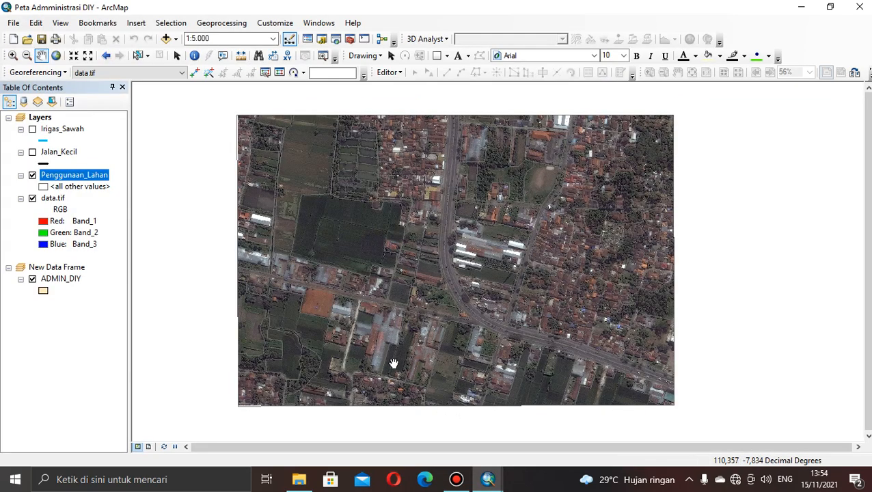
right_click(77, 176)
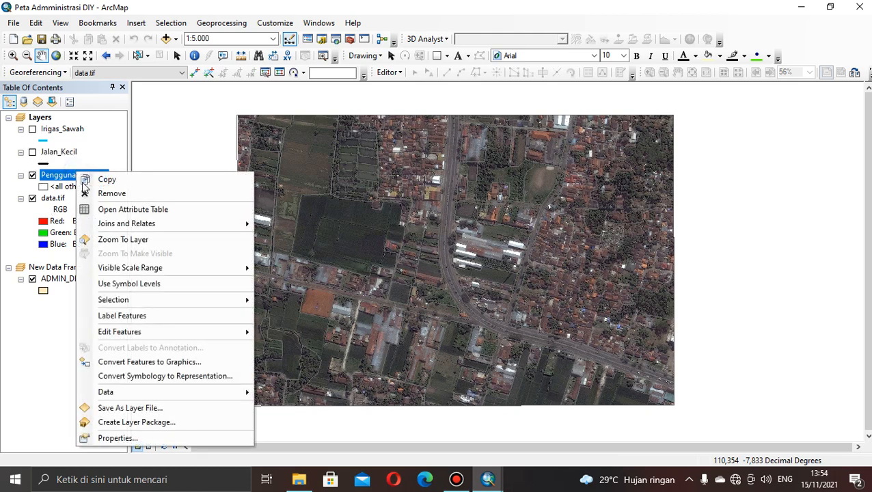
left_click(92, 210)
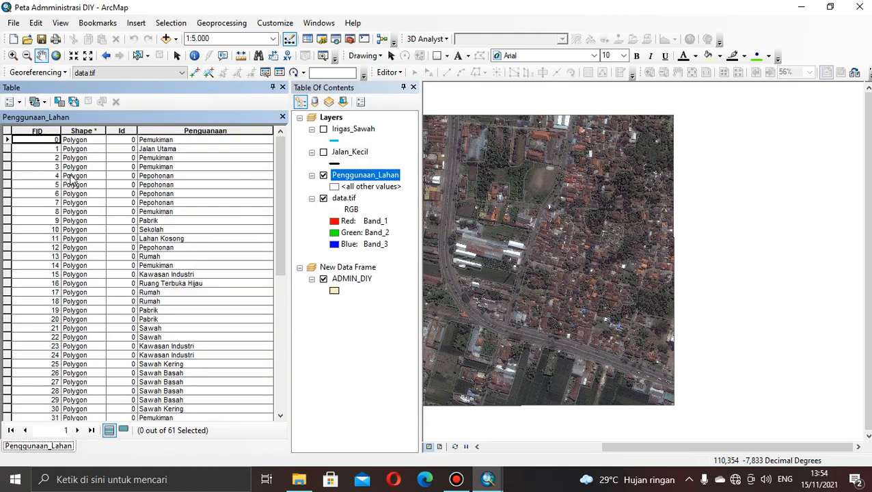
left_click(13, 101)
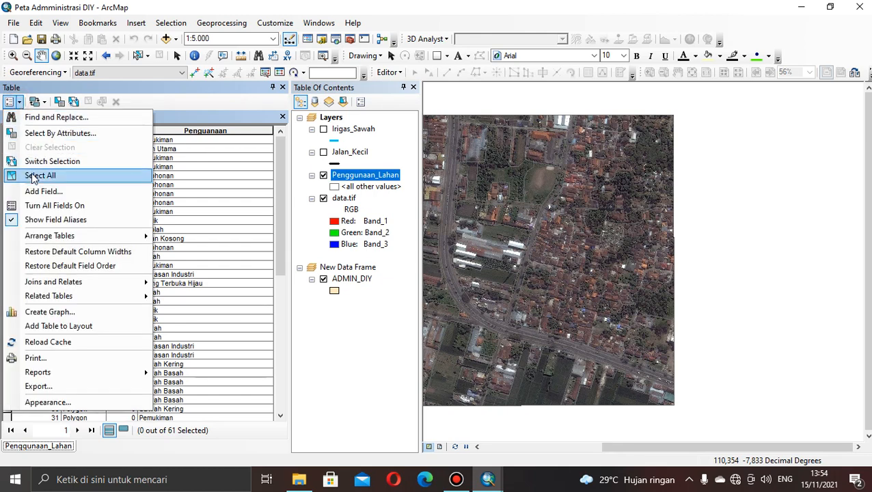
left_click(33, 177)
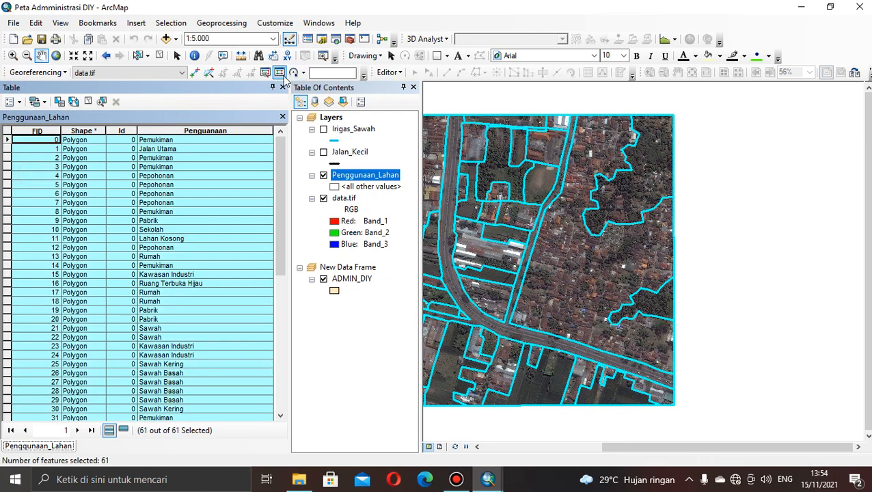
left_click(283, 87)
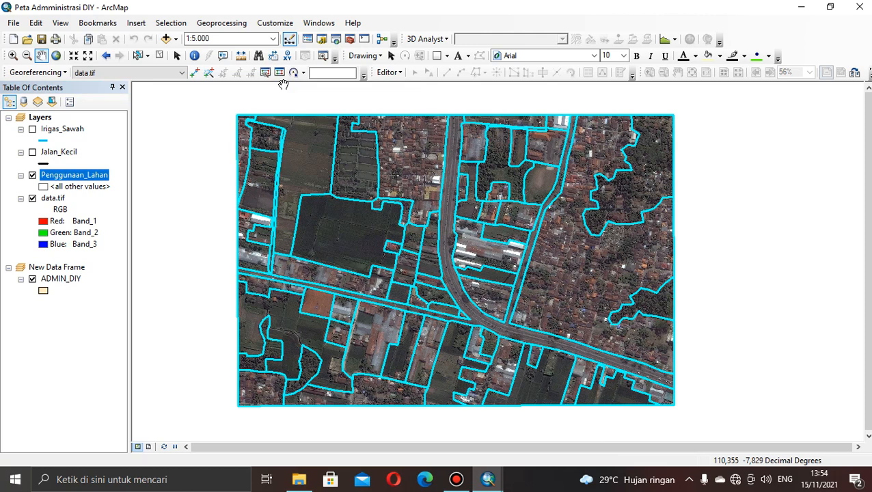
Turn on labels for the Penggunaan_Lahan layer, using Penguanaan as the label field.
right_click(63, 179)
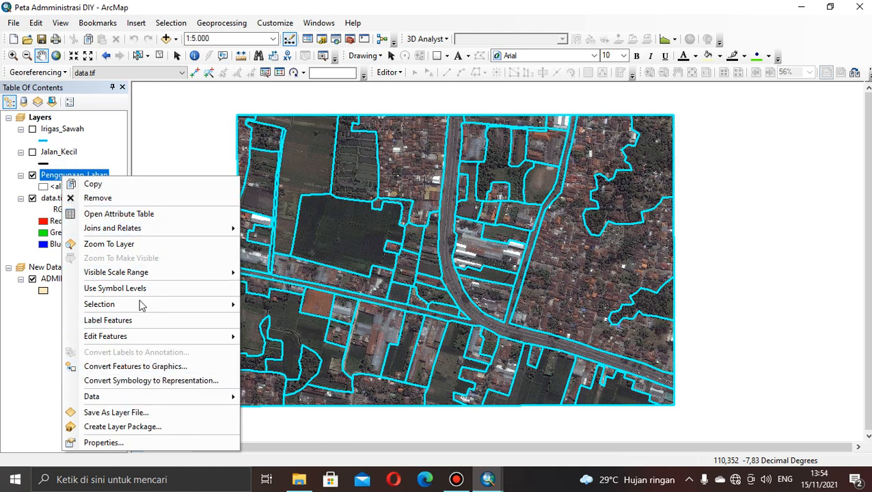
left_click(123, 443)
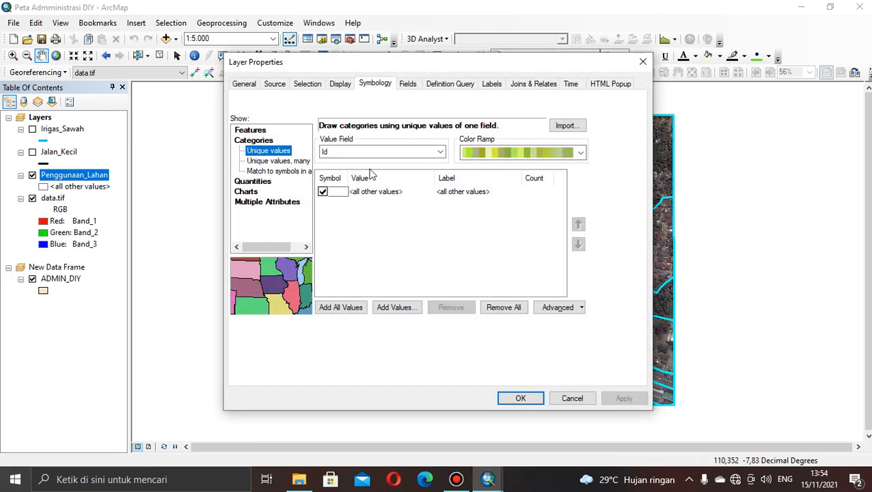
left_click(487, 85)
left_click(485, 186)
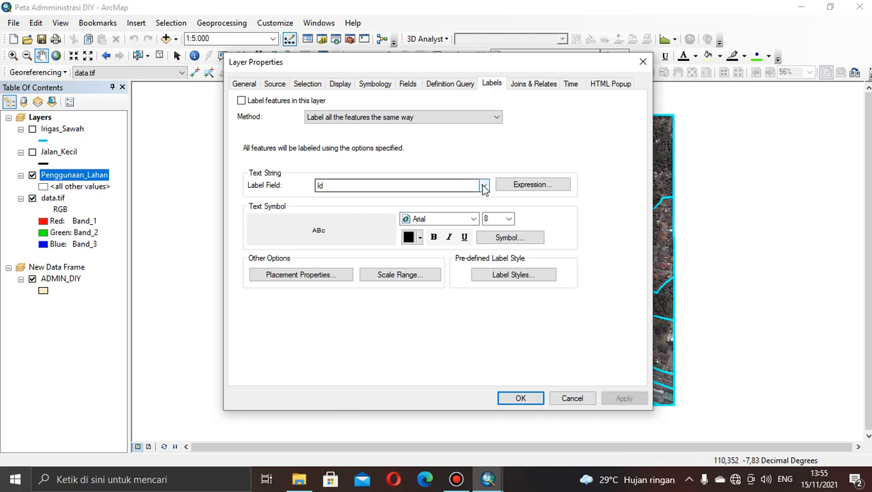
left_click(424, 214)
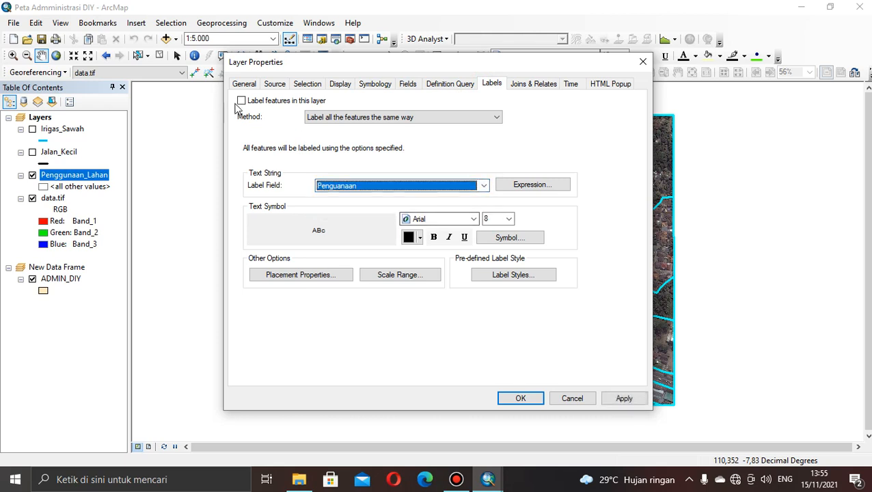
left_click(242, 101)
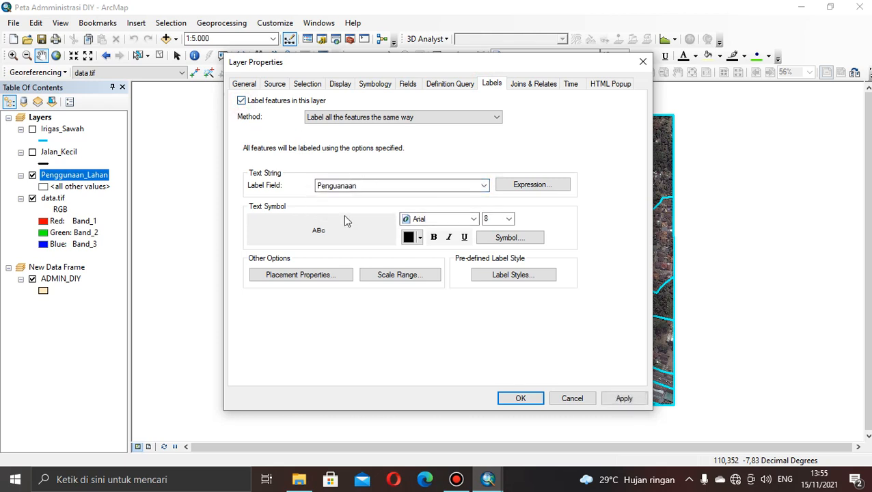
Symbolize Penggunaan_Lahan by unique values of the Penguanaan field, adding all values with a dark multicoloured ramp, and apply the layer properties.
left_click(359, 84)
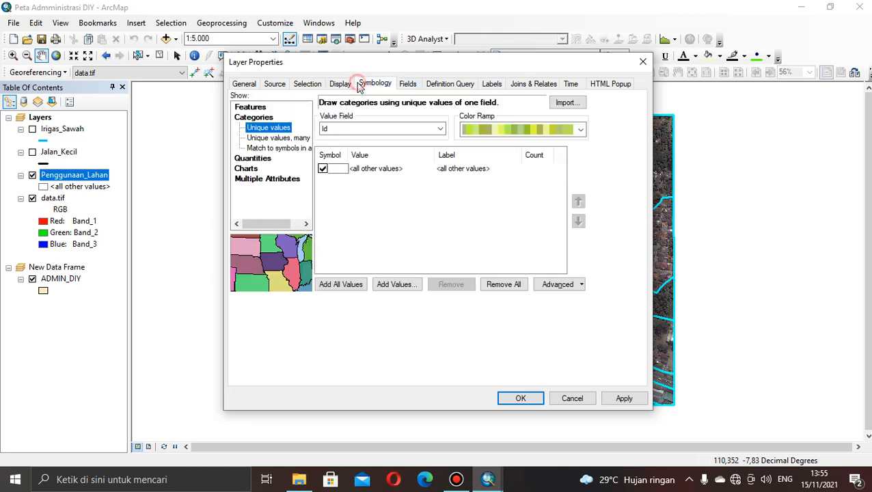
left_click(440, 129)
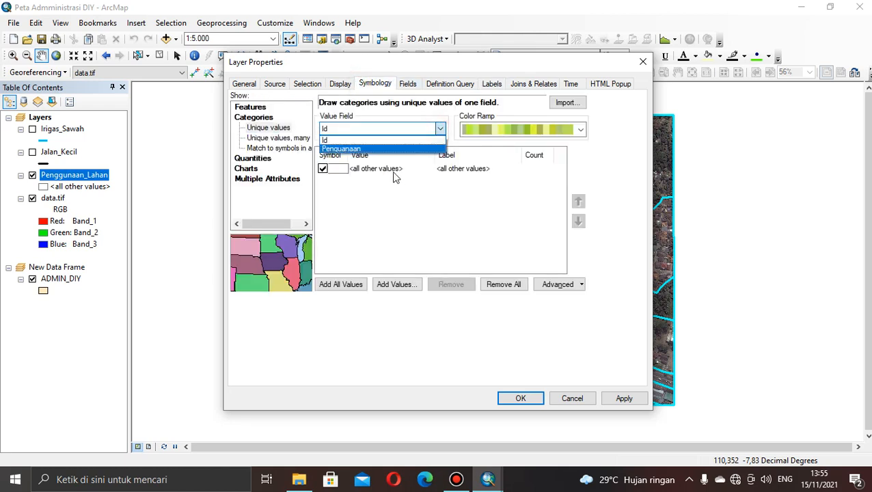
left_click(386, 149)
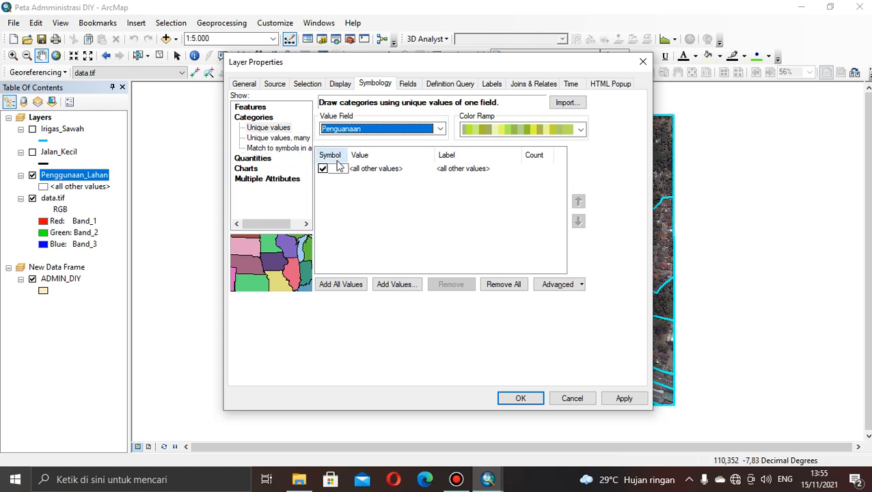
left_click(581, 129)
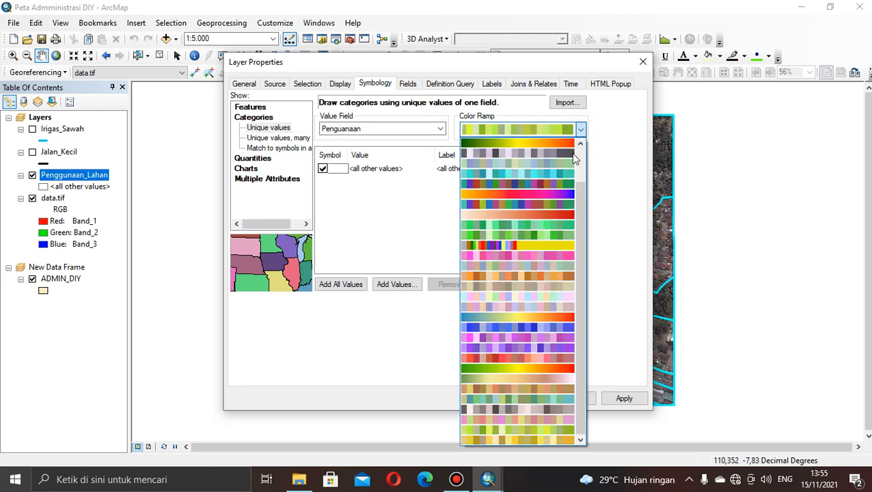
left_click(565, 184)
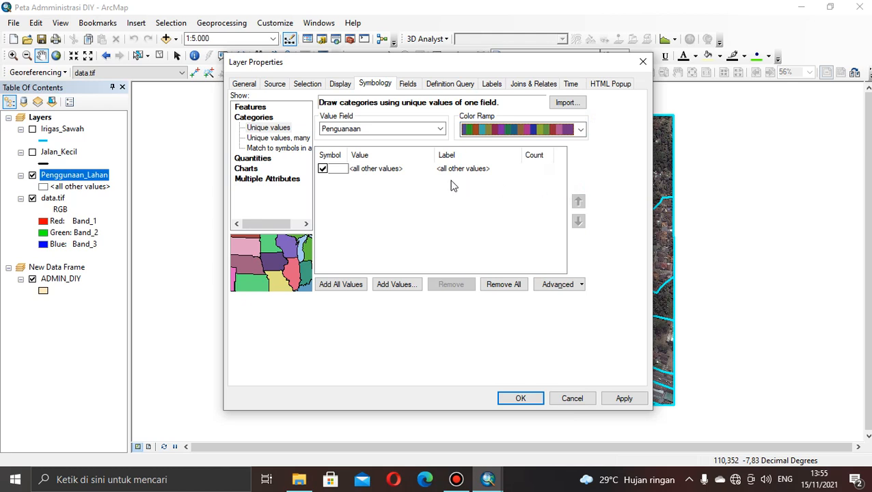
left_click(342, 283)
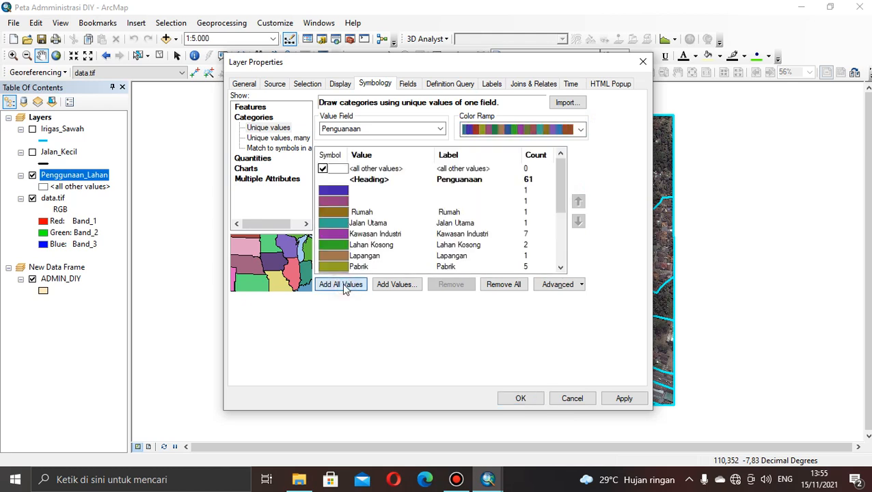
scroll(560, 179, "down", 3)
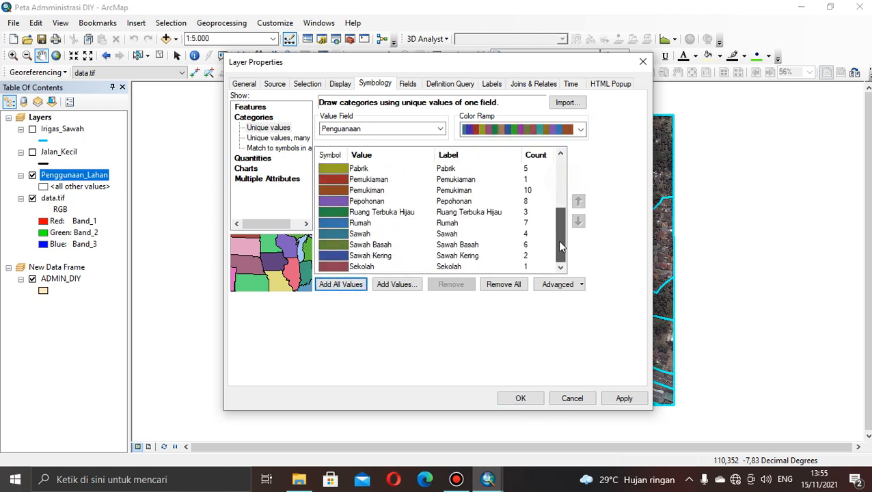
scroll(552, 189, "up", 2)
scroll(555, 216, "down", 2)
scroll(558, 231, "up", 3)
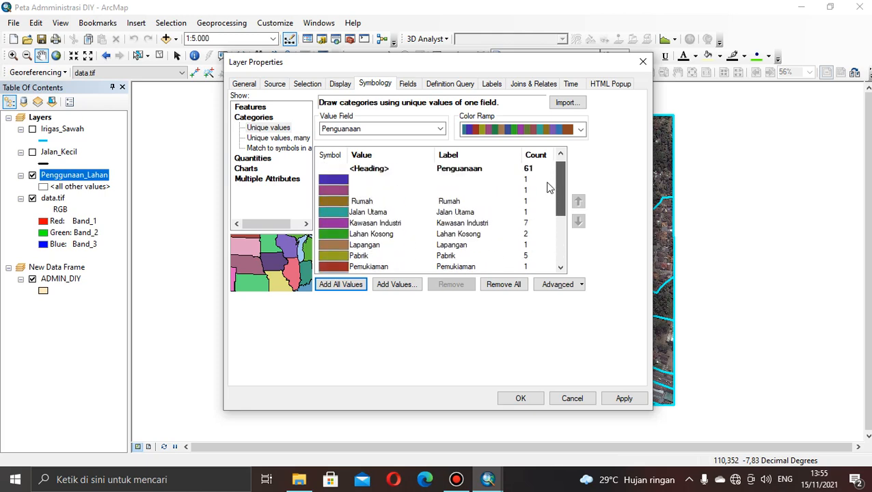
scroll(551, 232, "down", 3)
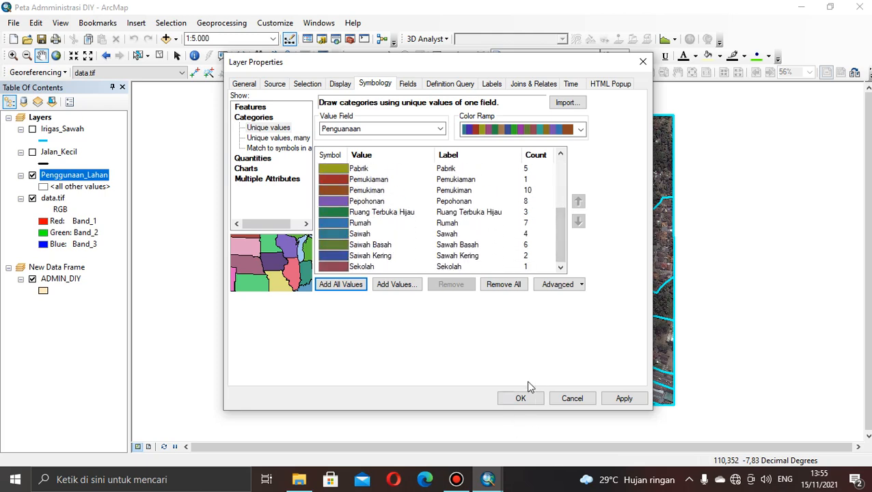
left_click(520, 400)
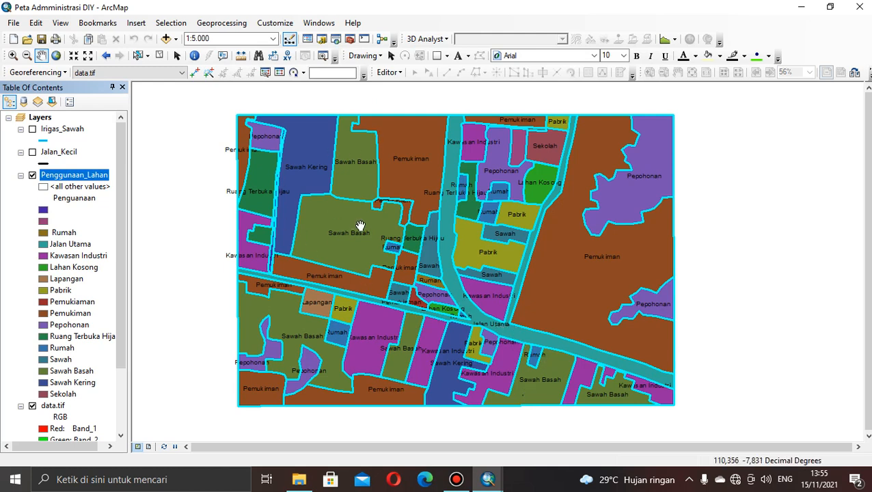
Clear the selection of all Penggunaan_Lahan records through the layer's attribute table and close the table.
right_click(81, 176)
left_click(108, 212)
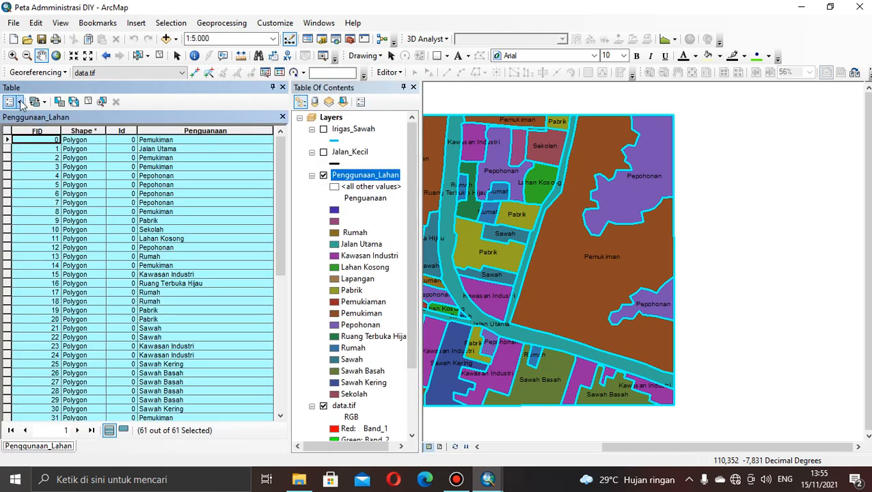
left_click(22, 102)
left_click(35, 147)
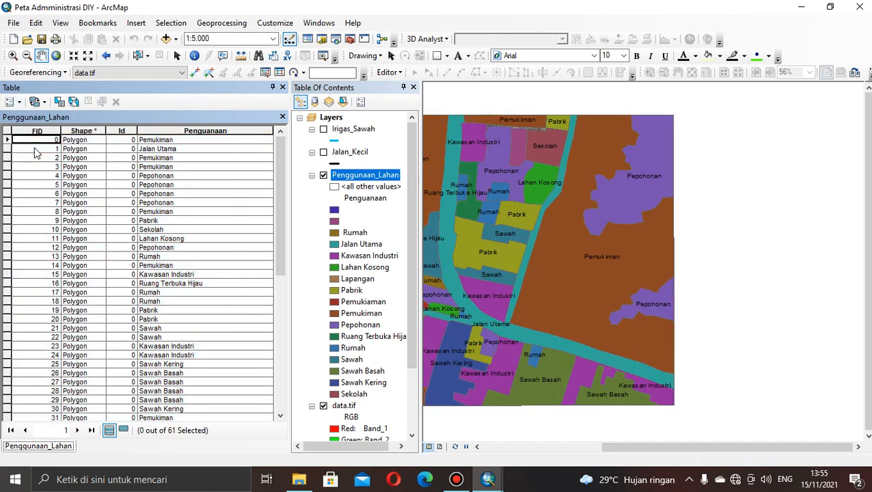
left_click(282, 117)
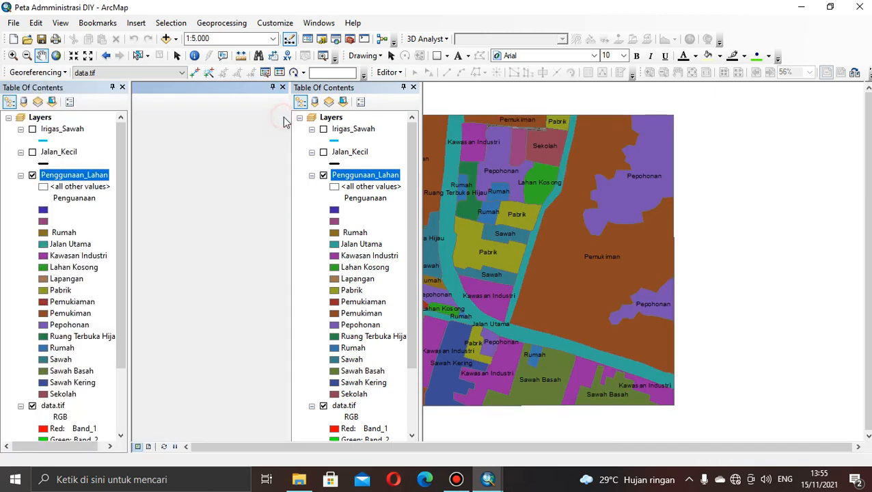
Make the Irigas_Sawah and Jalan_Kecil layers visible and switch the map to layout view.
left_click(32, 130)
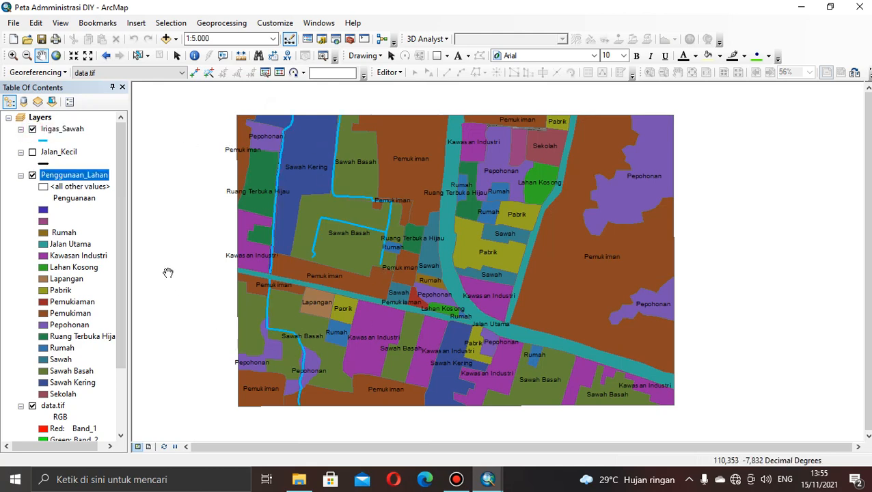
left_click(32, 152)
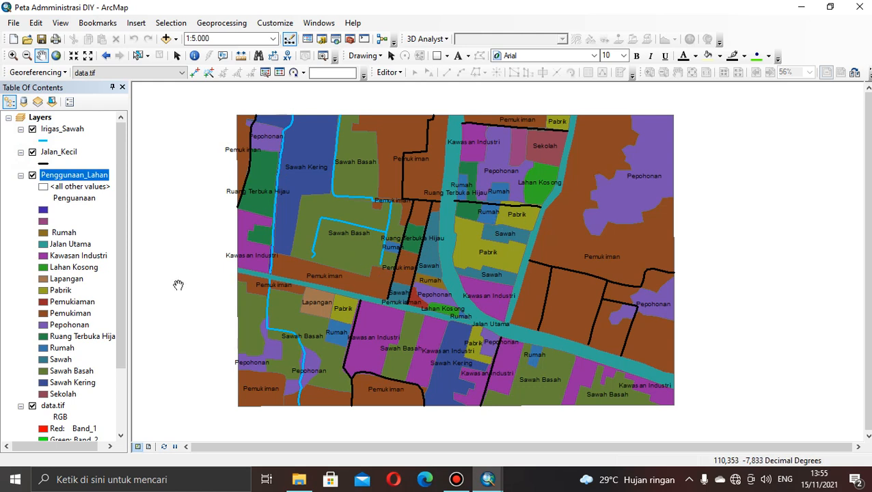
left_click_drag(122, 287, 130, 229)
left_click(149, 447)
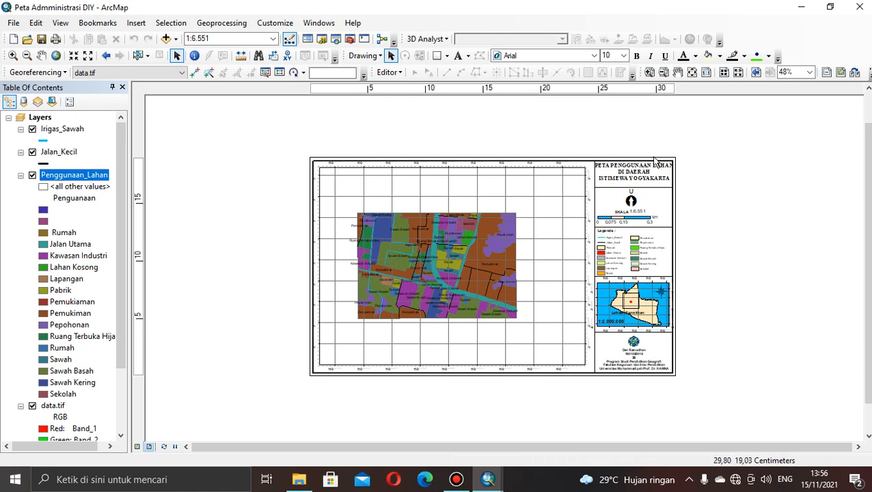
left_click(446, 56)
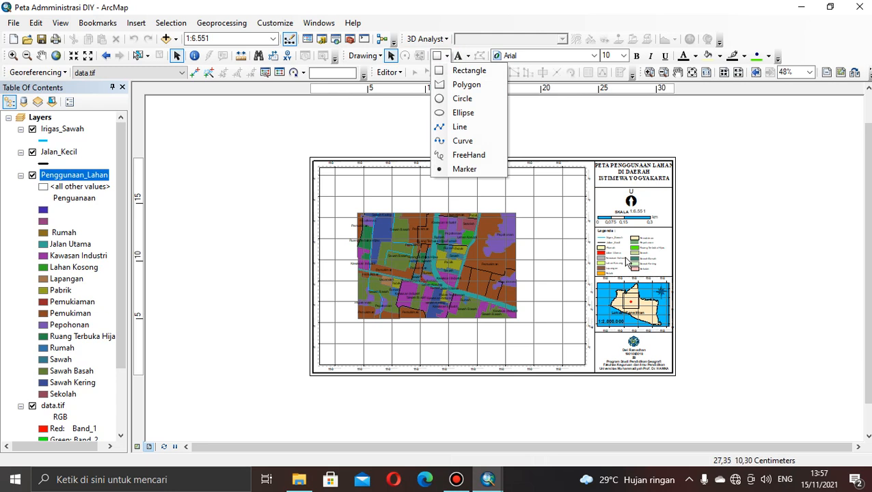
left_click(551, 135)
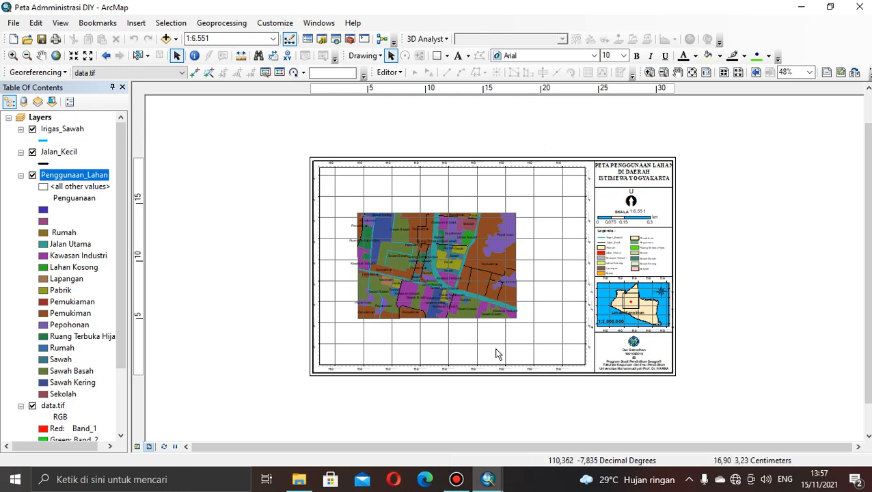
Set the main map frame's scale to 1:3500 and shift the land-use map so it fills the frame.
left_click(390, 273)
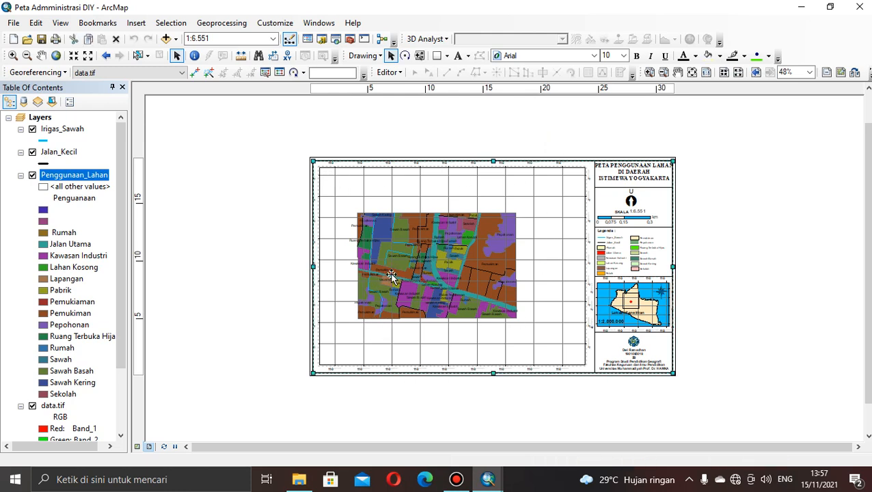
left_click(391, 275)
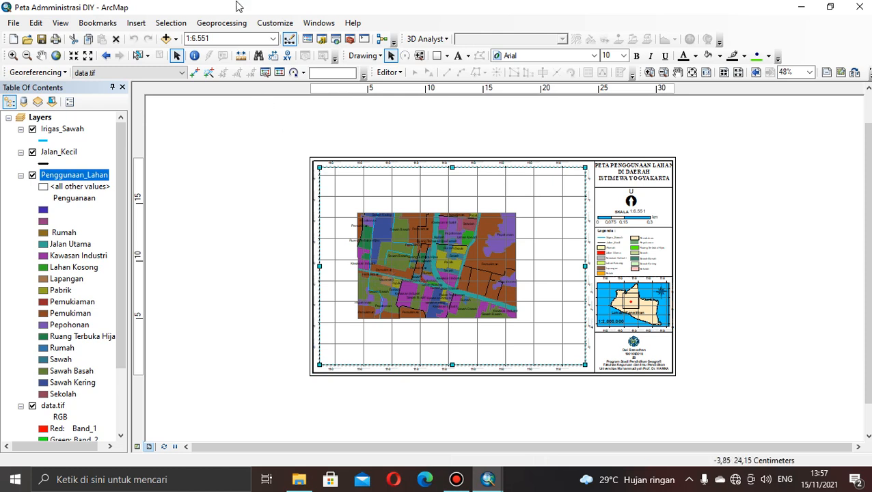
left_click(273, 39)
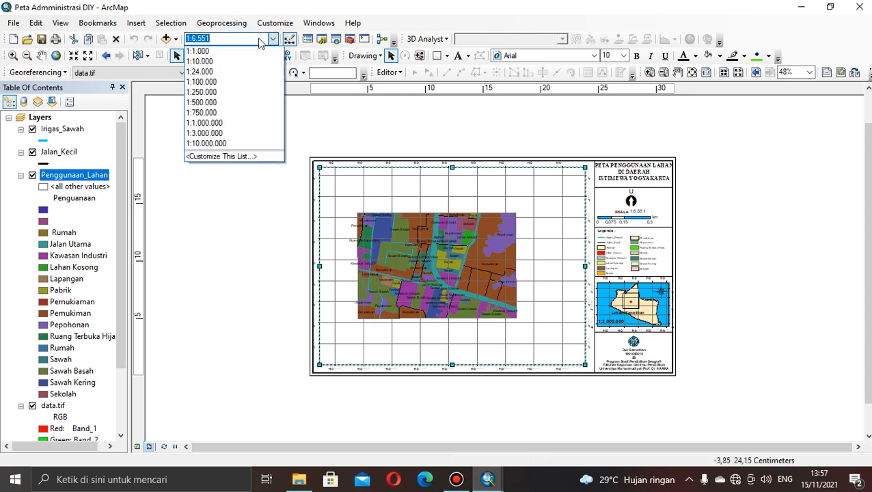
left_click(259, 39)
left_click(252, 39)
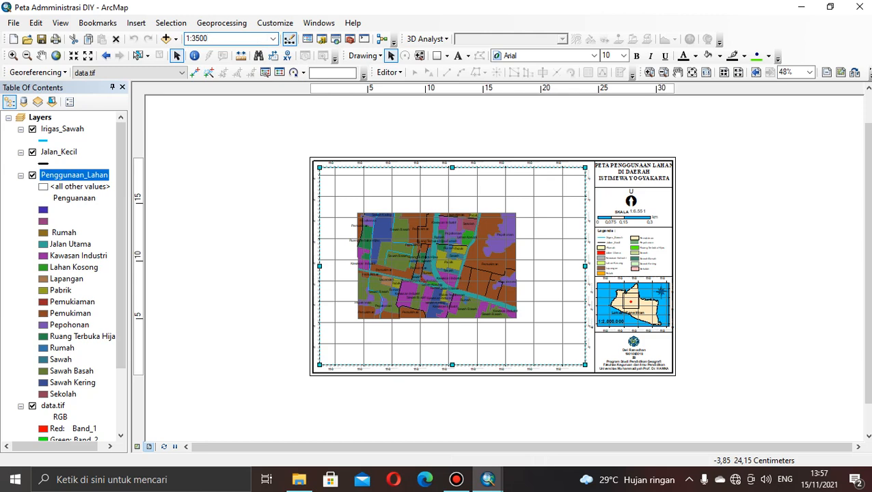
type("3500")
key("Return")
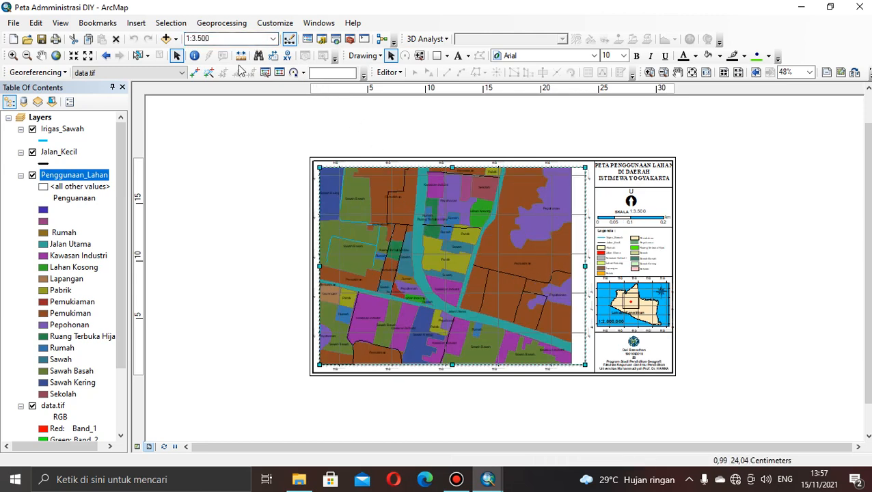
left_click(41, 55)
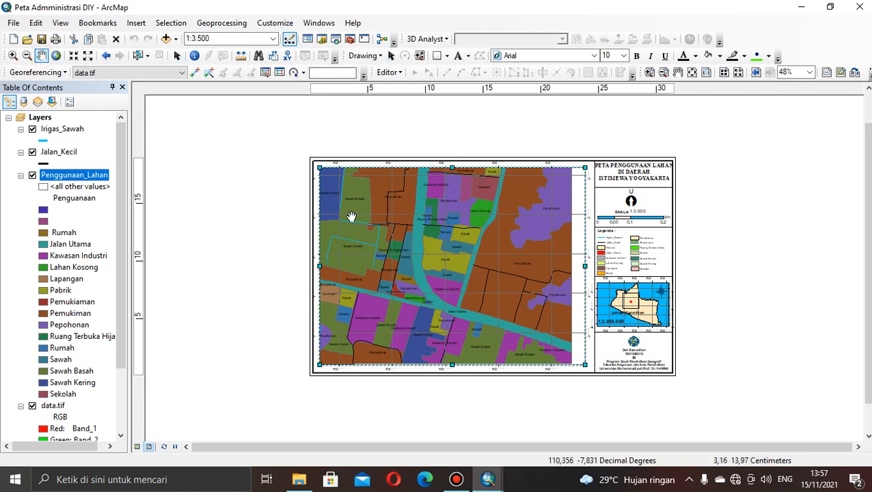
left_click_drag(351, 217, 373, 219)
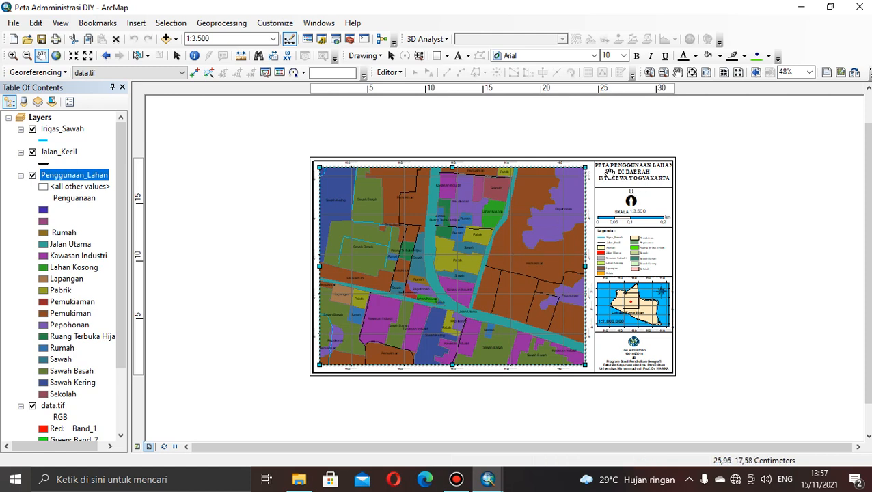
left_click(450, 56)
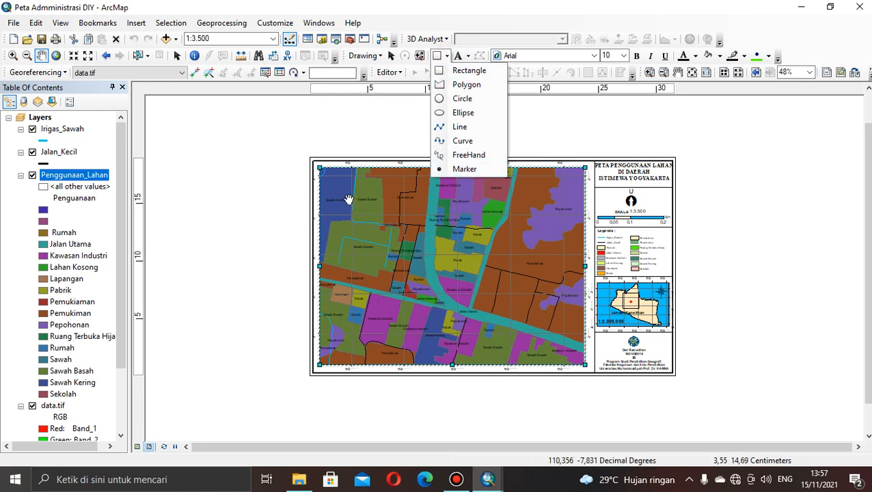
left_click(469, 71)
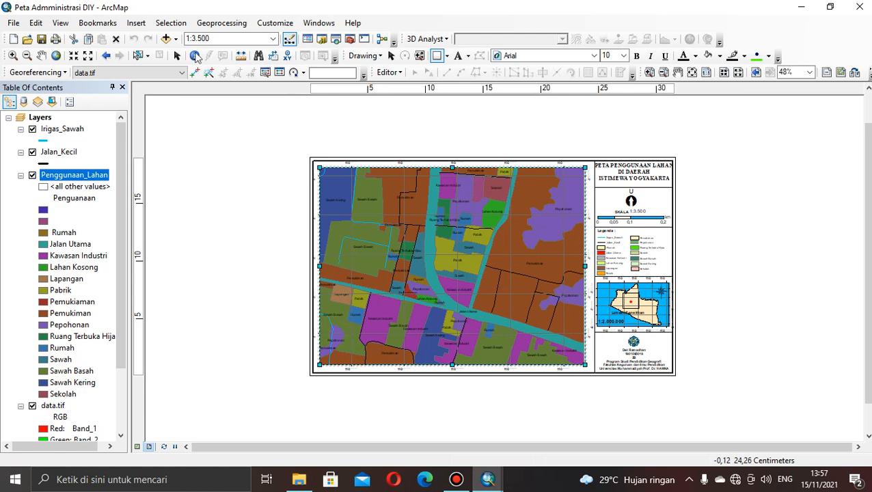
left_click(136, 23)
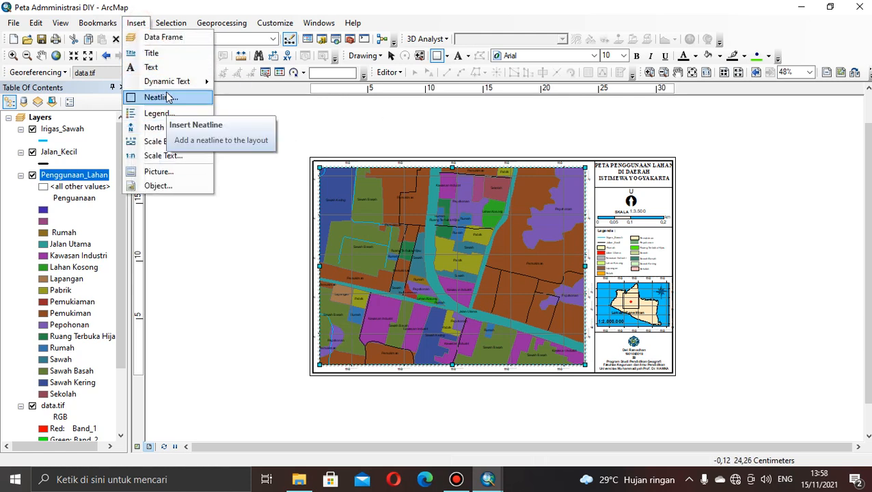
left_click(166, 144)
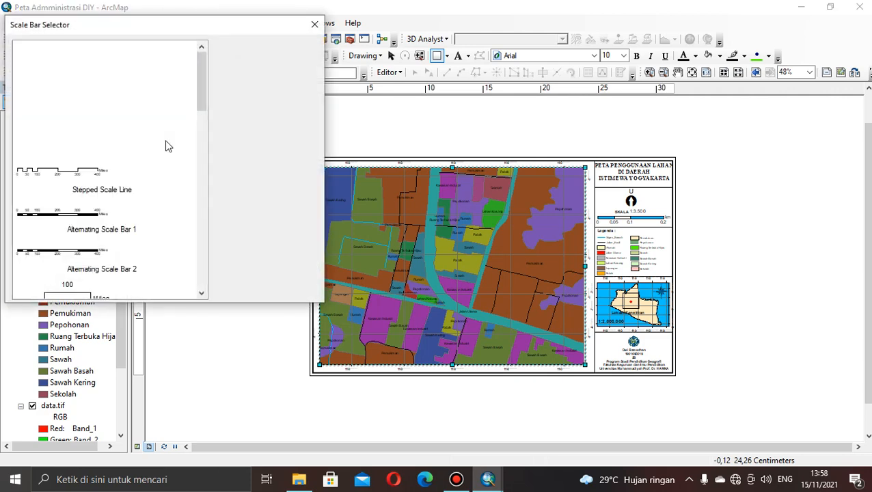
left_click(319, 25)
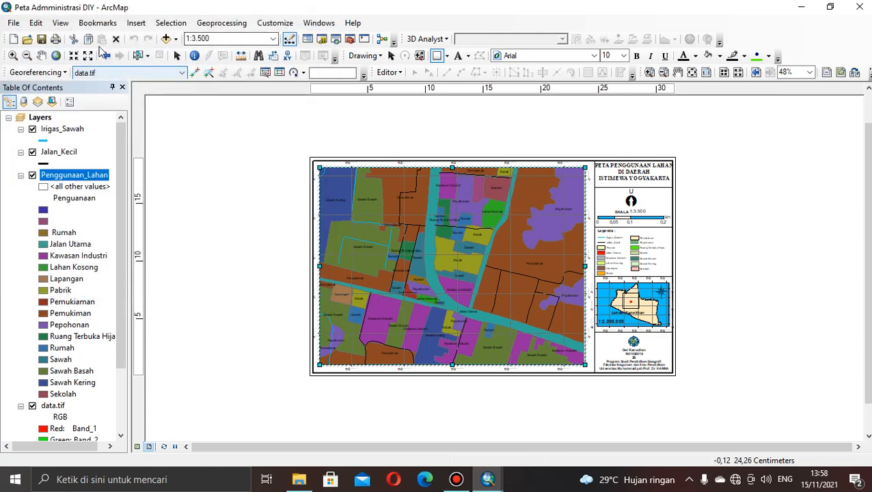
left_click(139, 25)
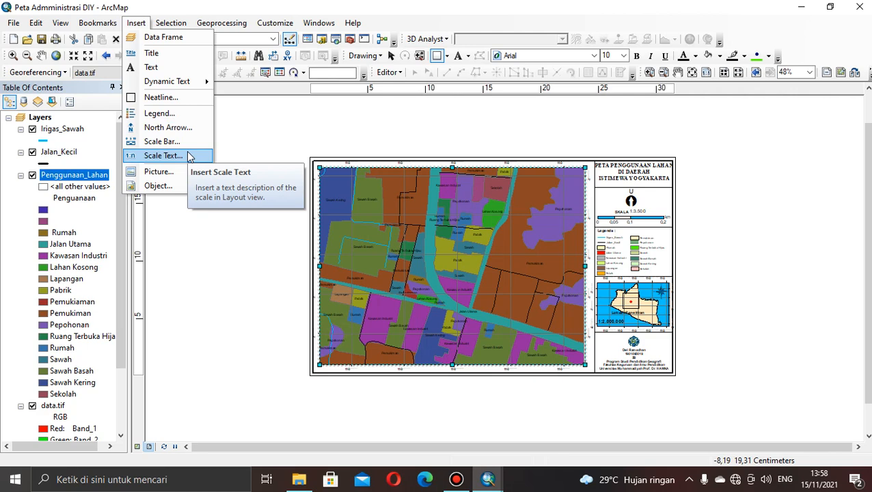
left_click(164, 156)
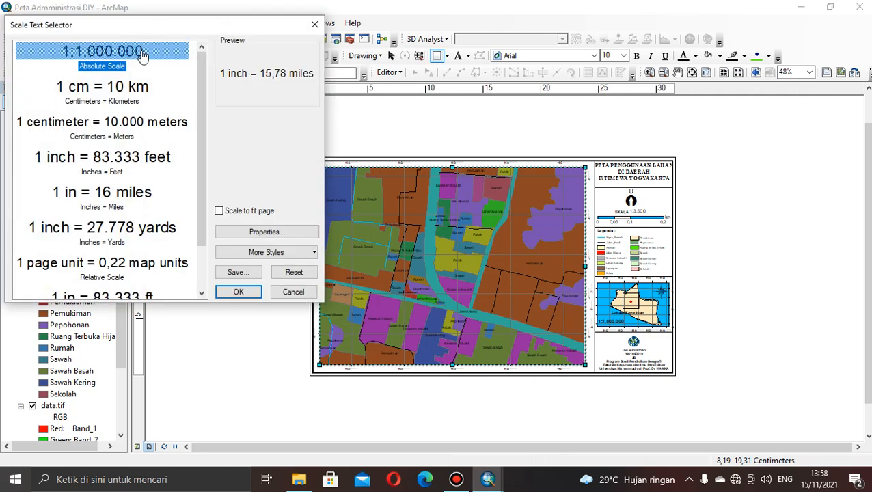
left_click(142, 54)
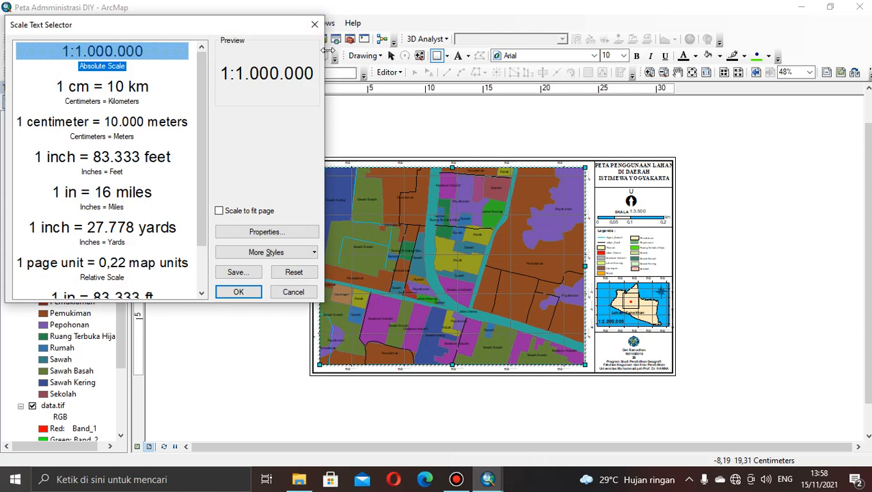
left_click(316, 26)
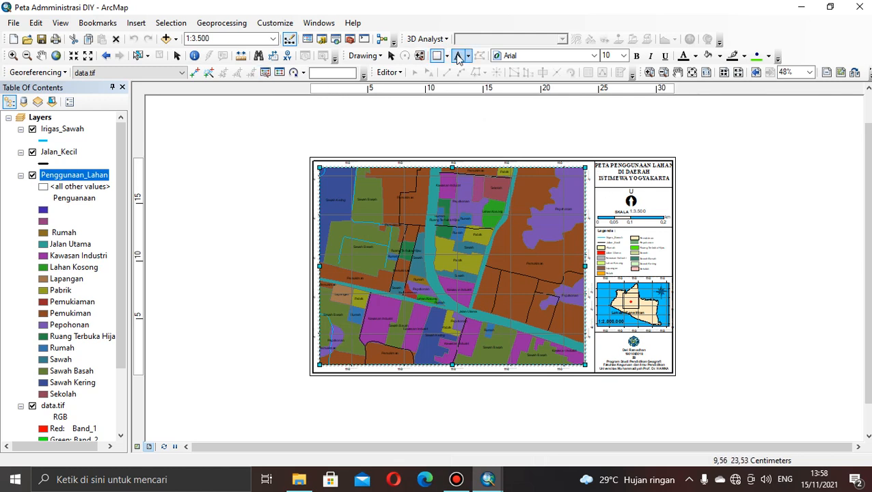
Start a new two-column legend listing Irigas_Sawah, Jalan_Kecil and Penggunaan_Lahan, with data.tif removed from the legend items.
left_click(137, 23)
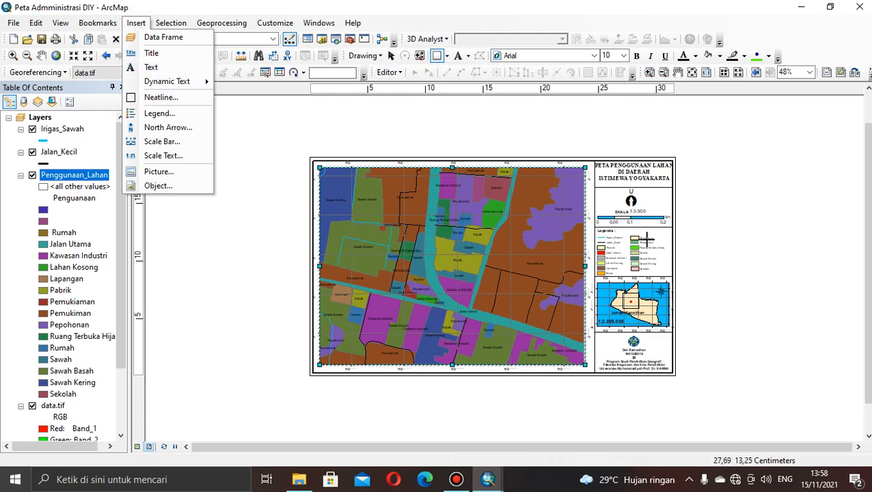
left_click(171, 114)
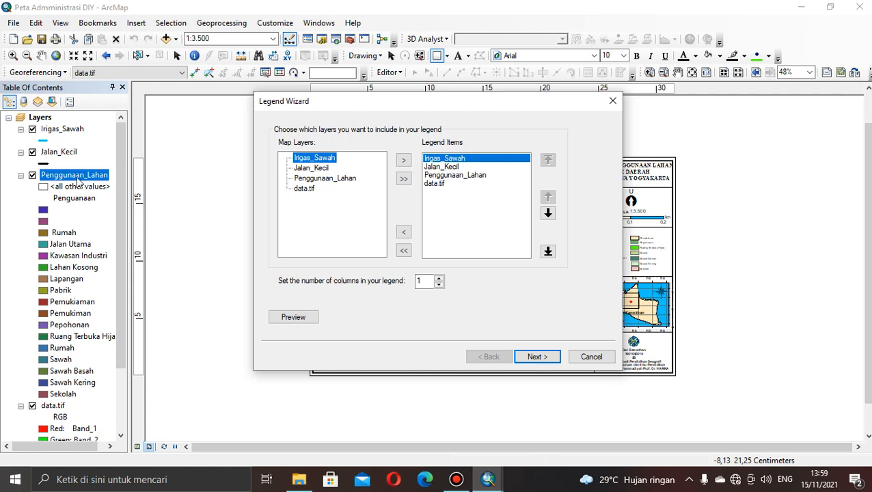
left_click(454, 176)
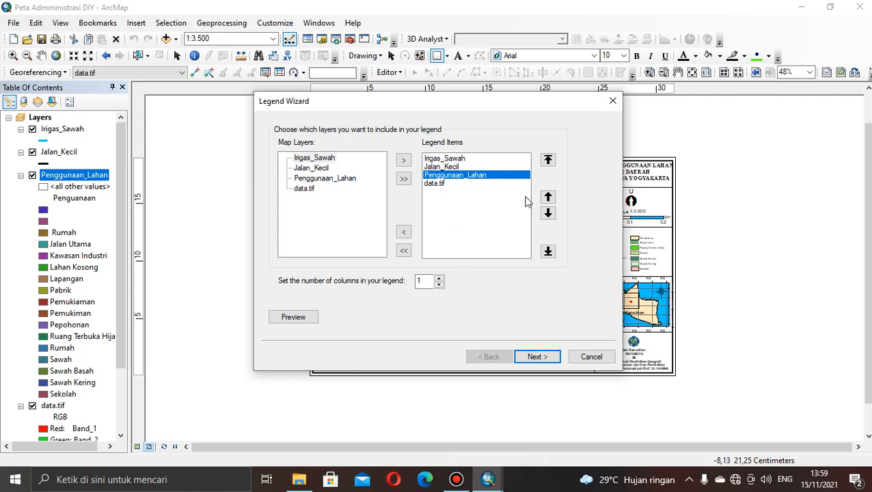
left_click(441, 184)
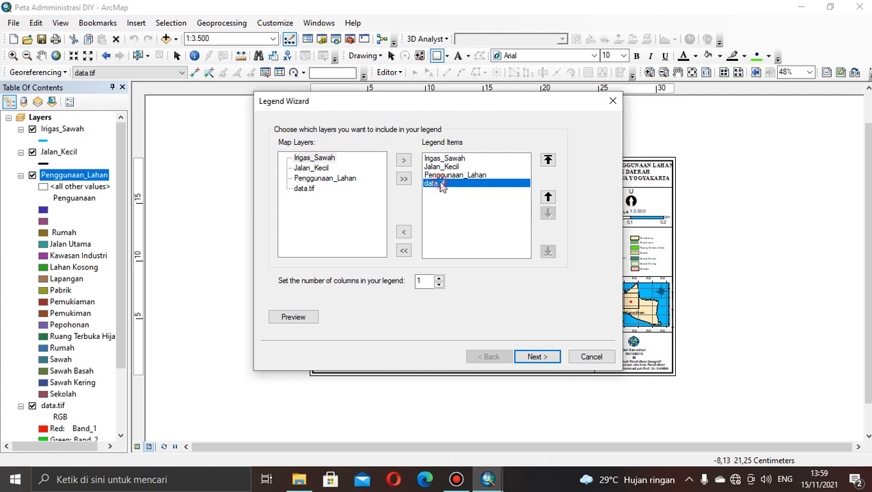
left_click(404, 233)
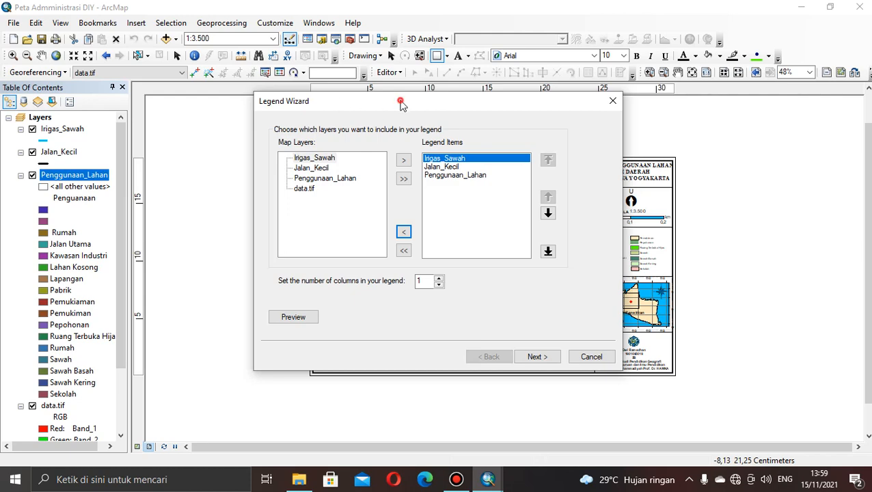
left_click_drag(402, 103, 304, 119)
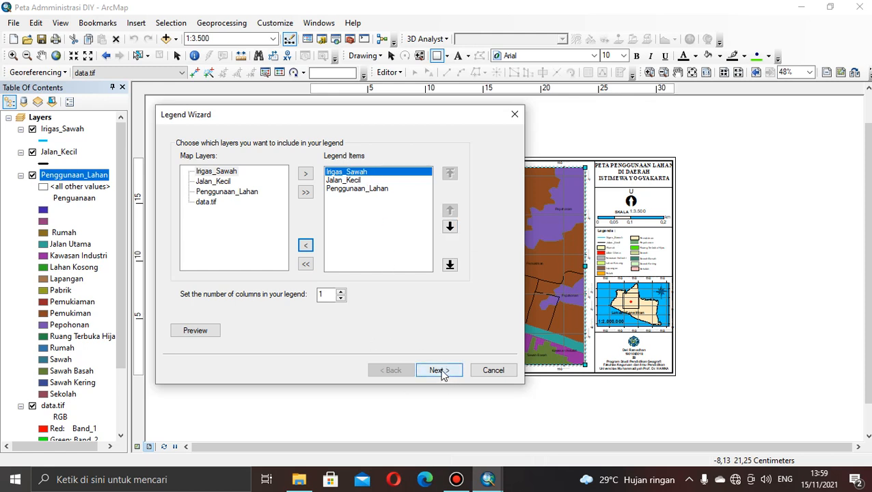
left_click(341, 292)
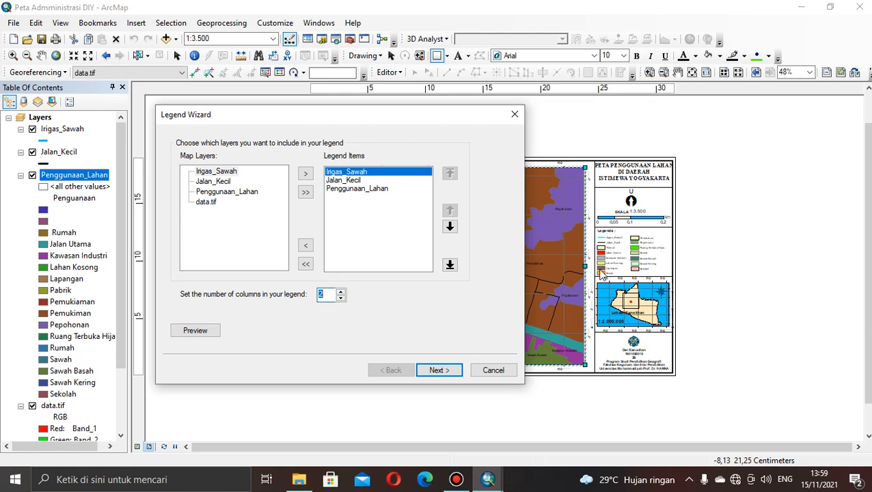
Title the legend "Legenda:", generate it with the remaining default settings, and move it to the blank area right of the page.
left_click(447, 370)
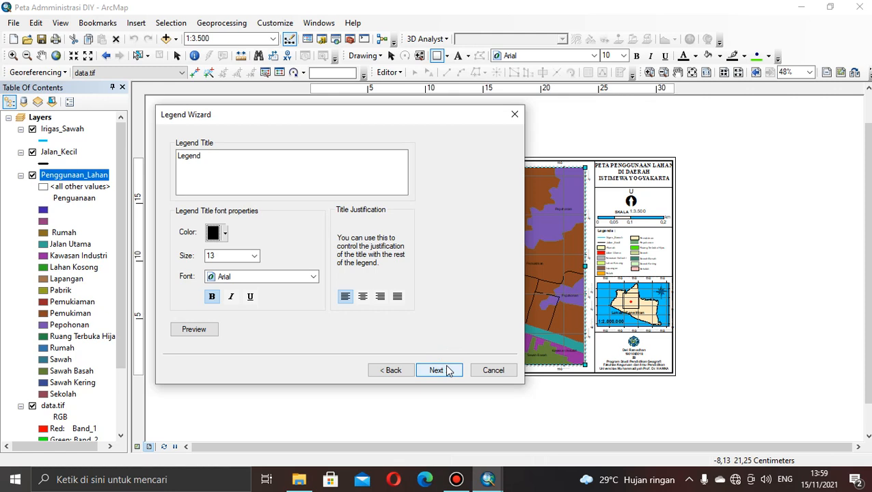
left_click(218, 154)
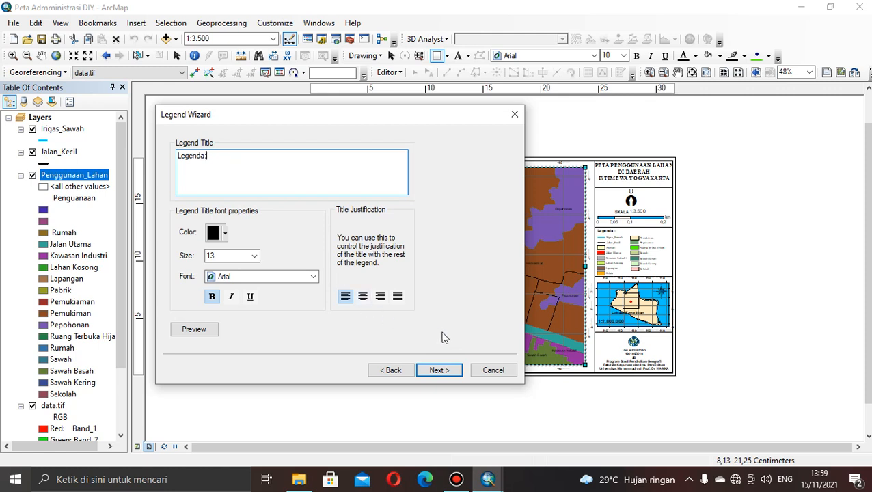
left_click(432, 370)
left_click(432, 371)
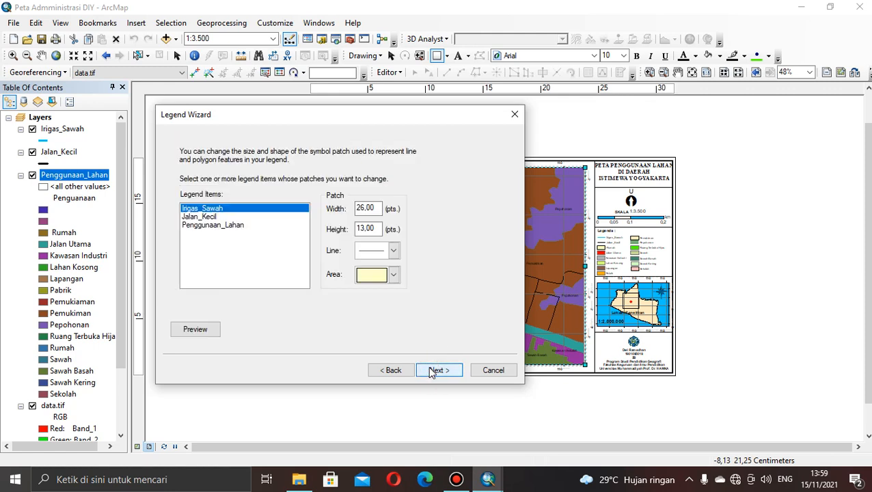
left_click(432, 371)
left_click(438, 370)
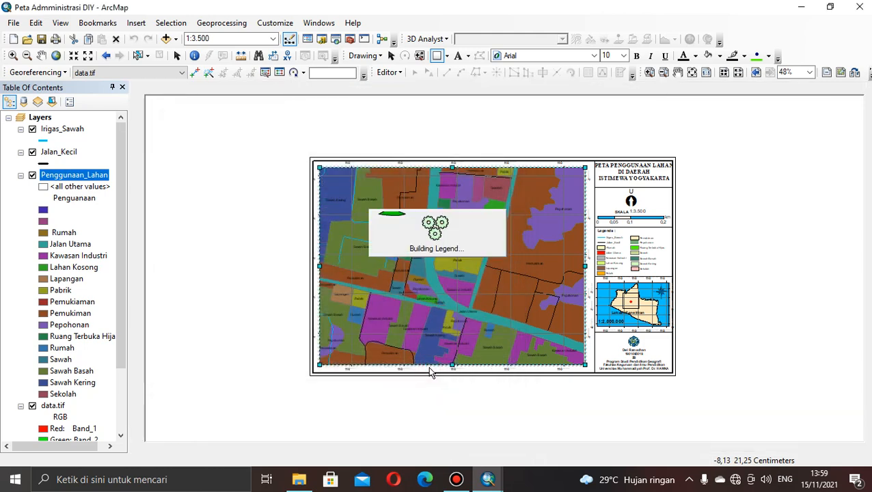
left_click_drag(624, 253, 740, 252)
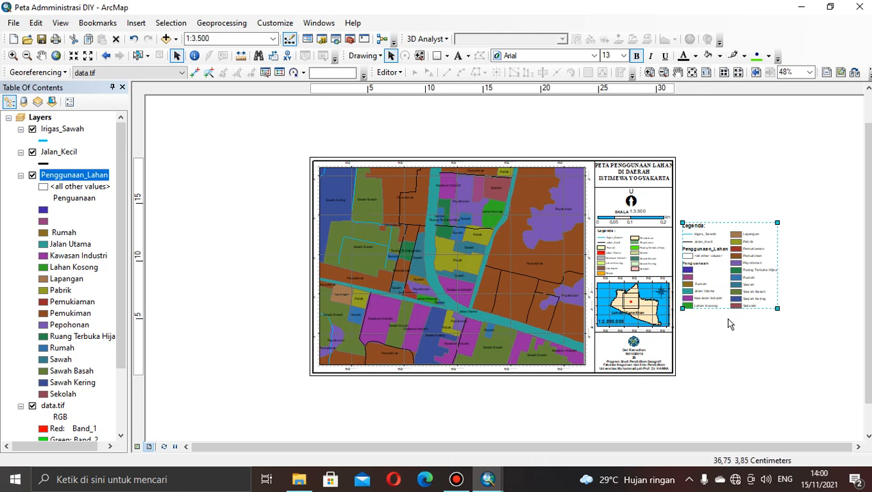
Convert the new legend to graphics and ungroup it into separate elements.
right_click(723, 283)
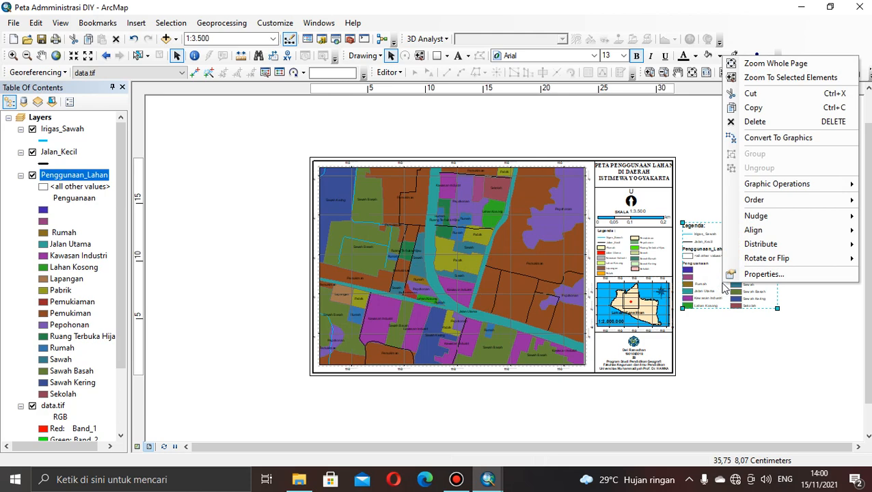
left_click(782, 139)
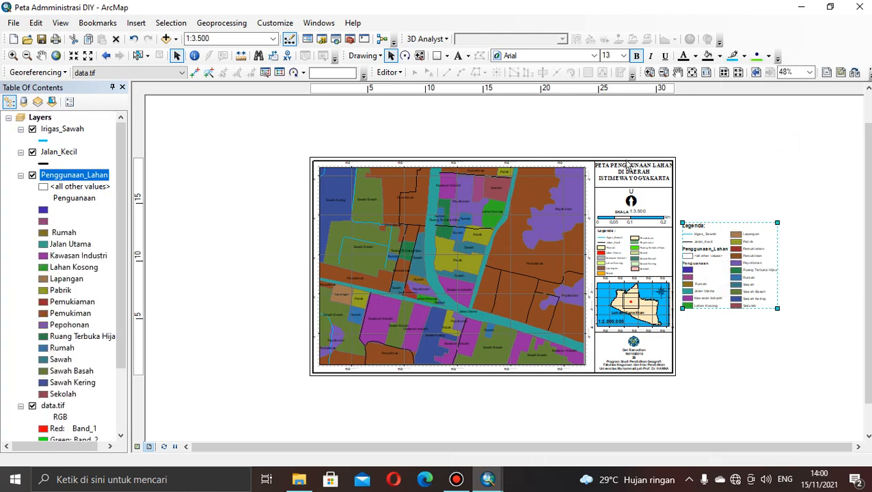
left_click(724, 73)
left_click(724, 74)
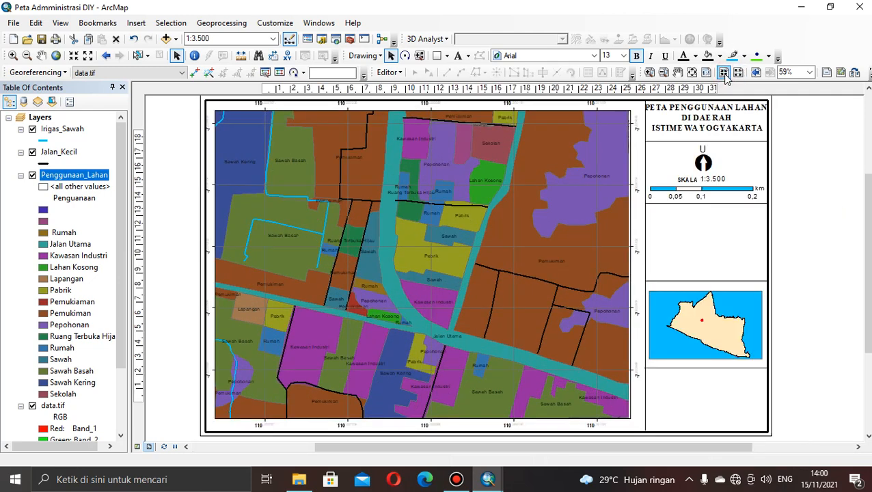
left_click_drag(673, 448, 802, 441)
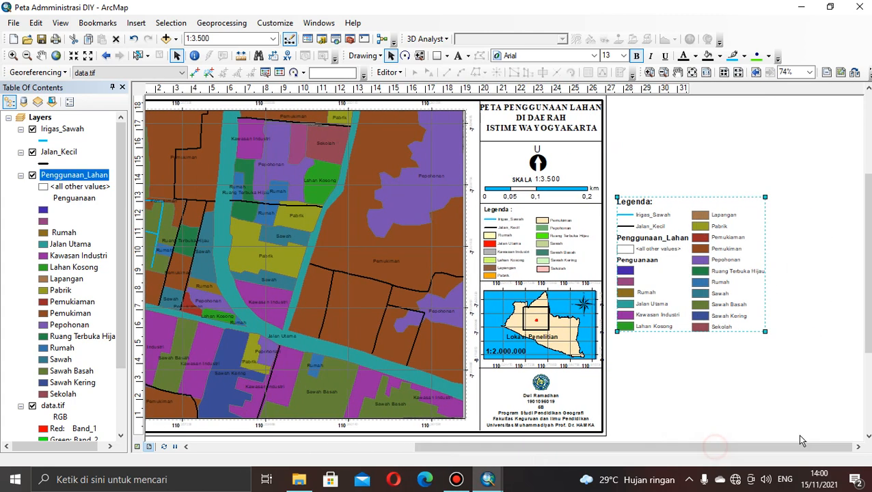
right_click(705, 284)
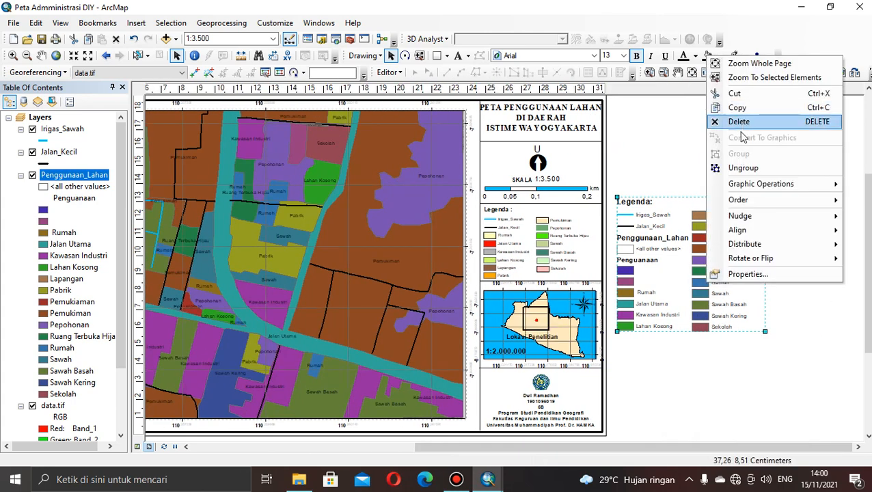
left_click(739, 166)
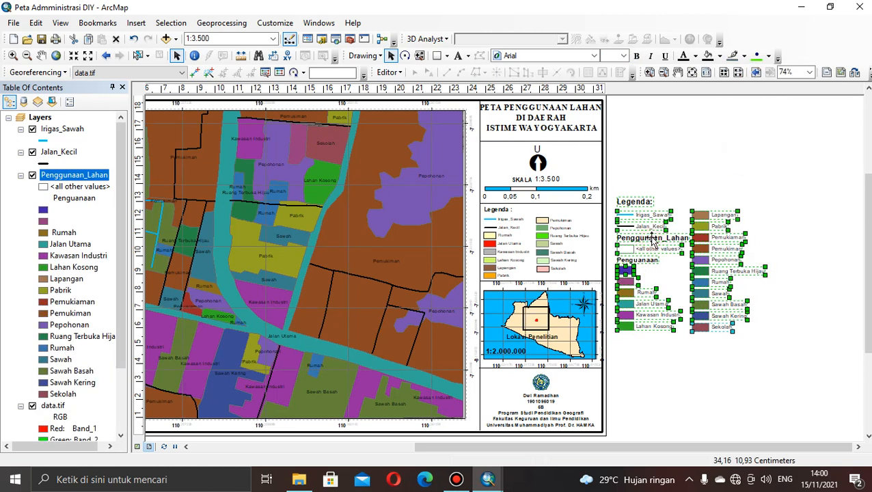
left_click(708, 165)
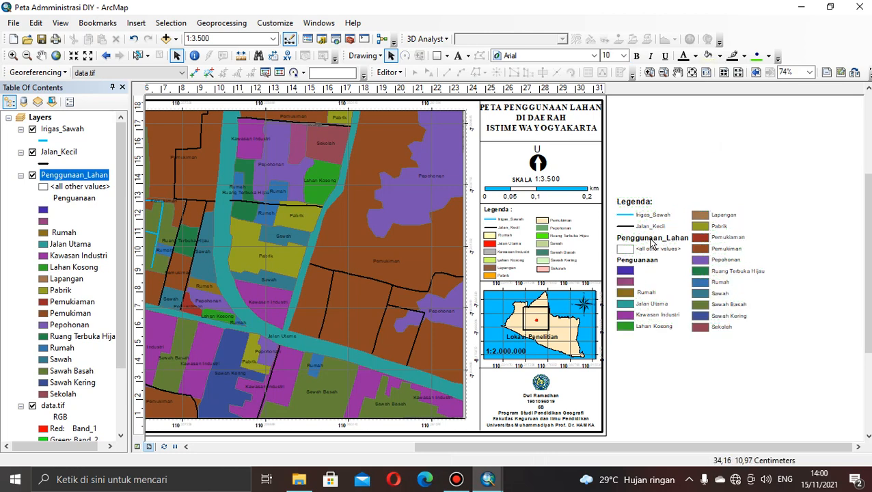
Delete the Penggunaan_Lahan heading, the <all other values> entry and the Penguanaan heading from the ungrouped legend.
left_click(651, 241)
key("Delete")
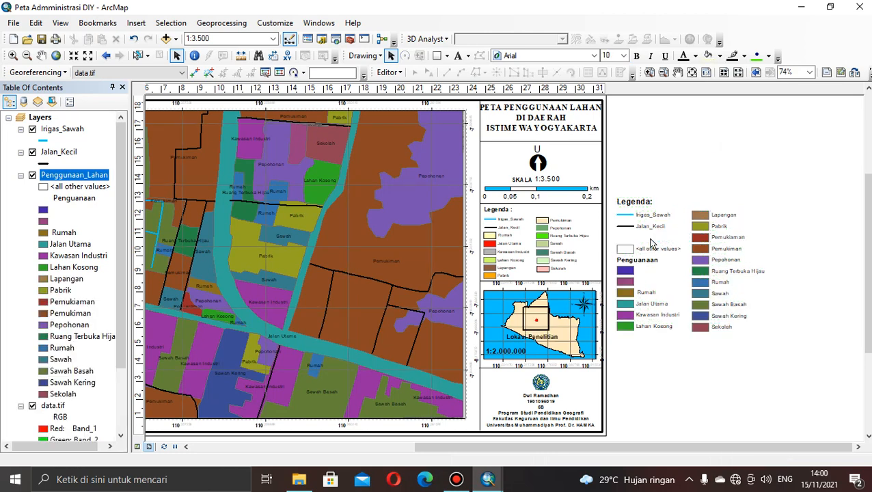
left_click(629, 247)
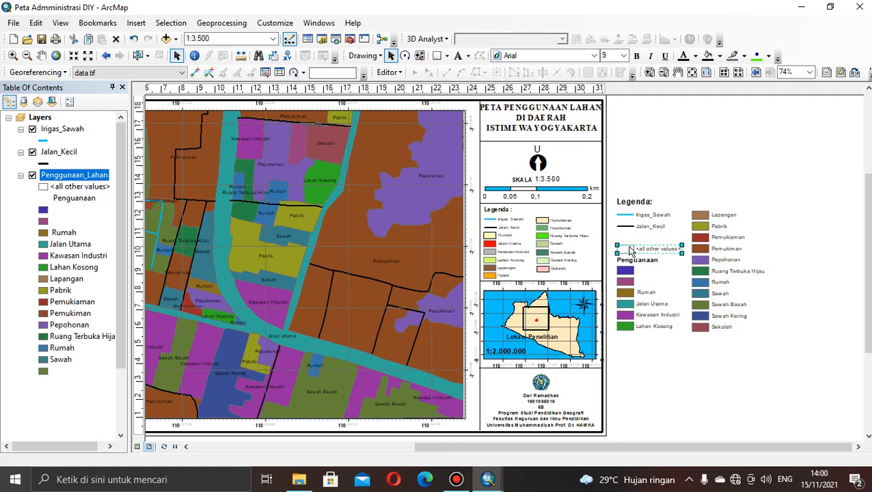
key("Delete")
left_click(628, 263)
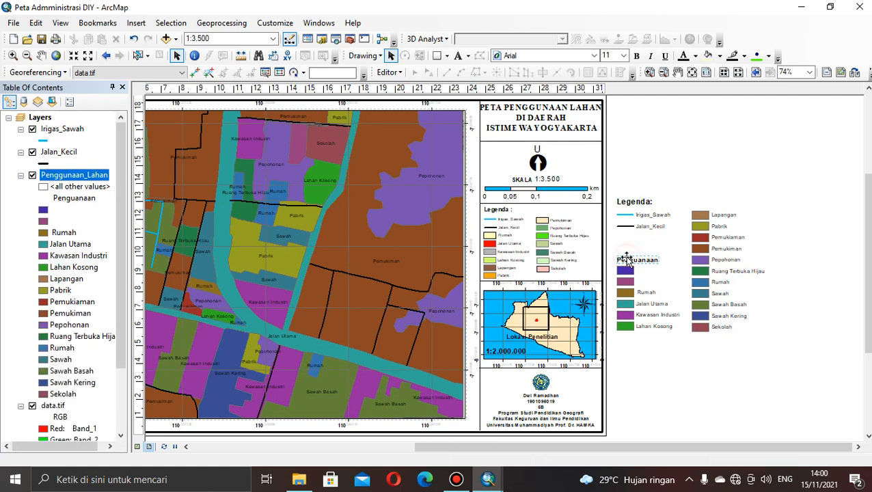
key("Delete")
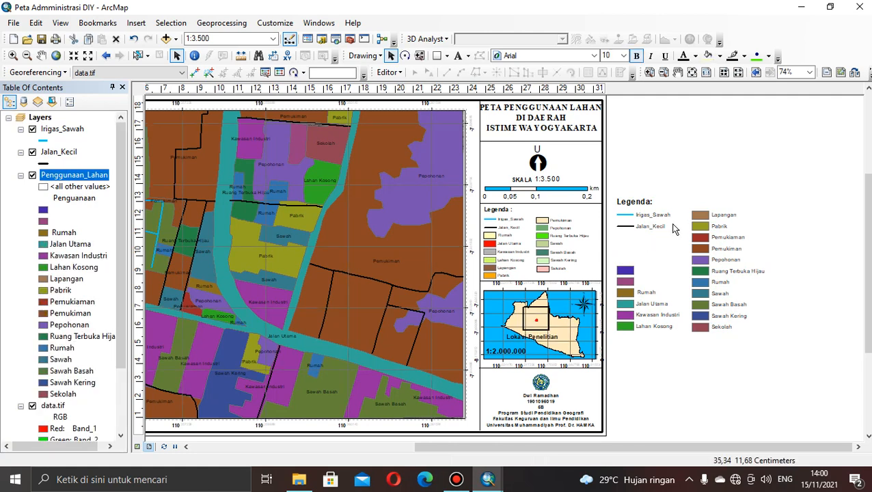
Delete the two unlabelled colour patches above the Rumah entry in the ungrouped legend.
left_click(628, 265)
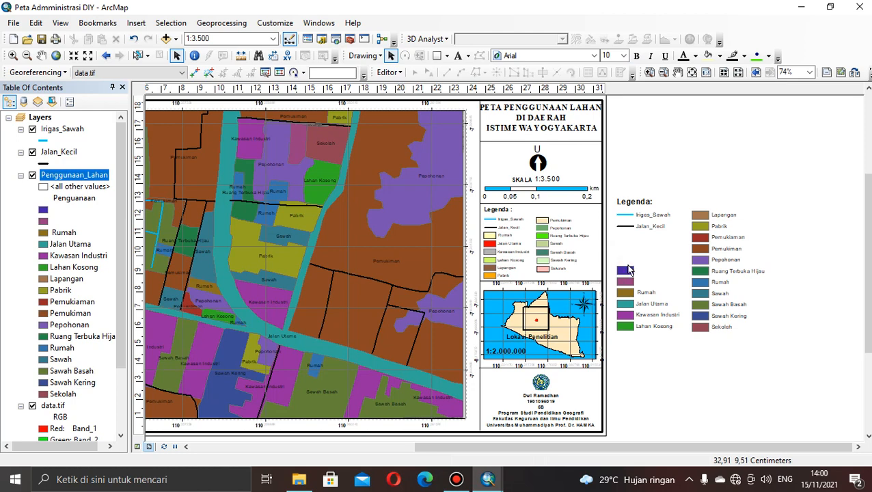
left_click(626, 267)
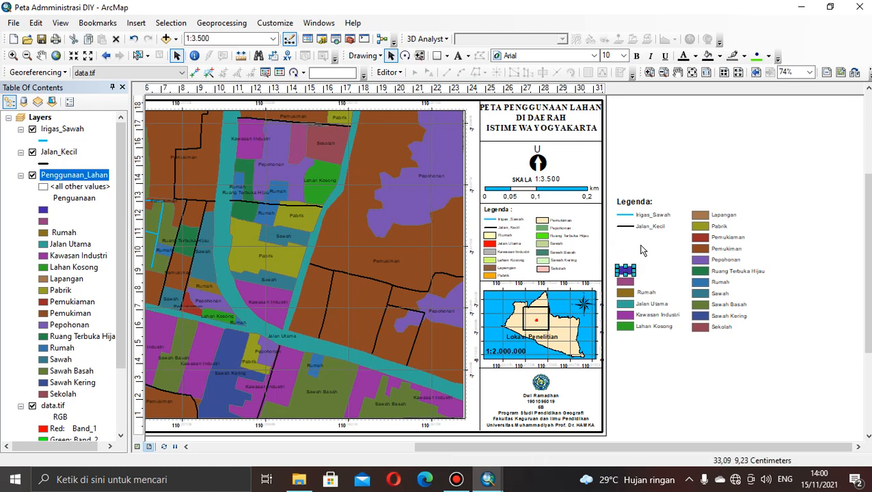
key("Delete")
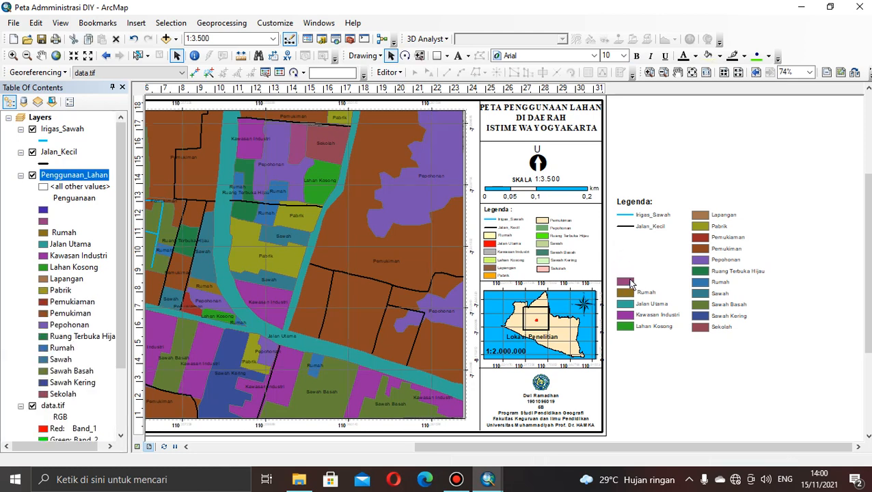
left_click(625, 281)
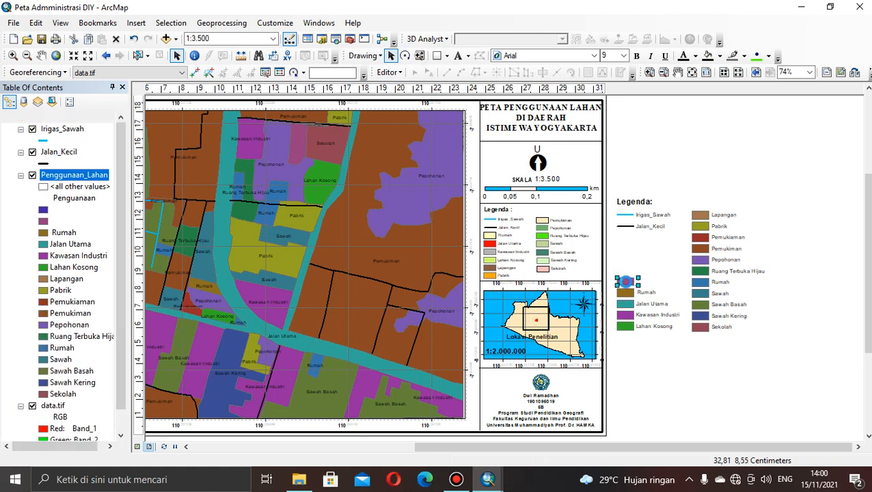
key("Delete")
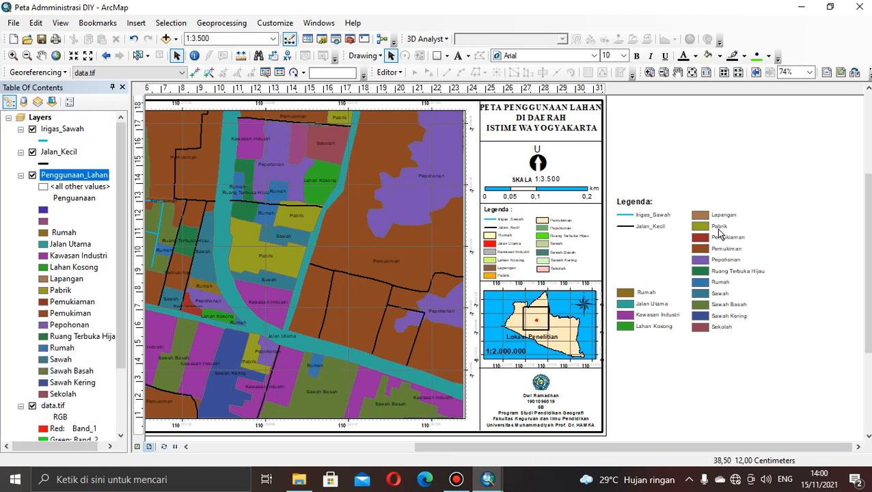
left_click(703, 248)
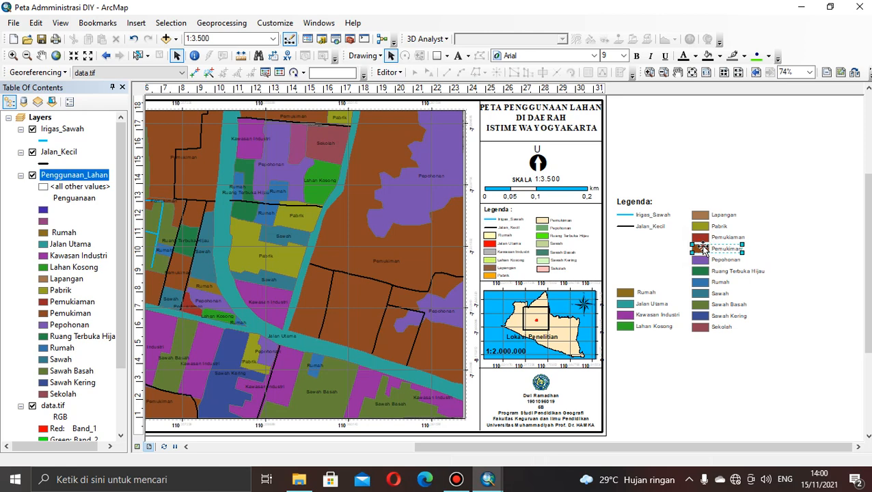
key("Delete")
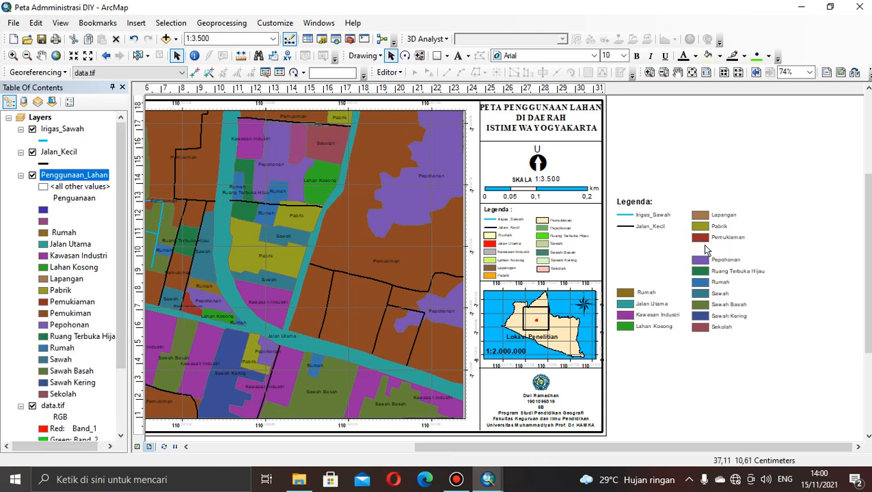
left_click(708, 239)
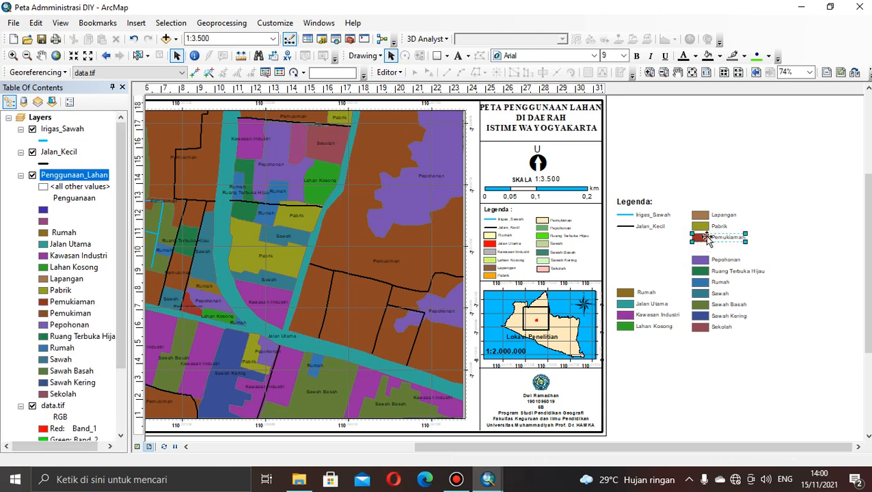
key("Delete")
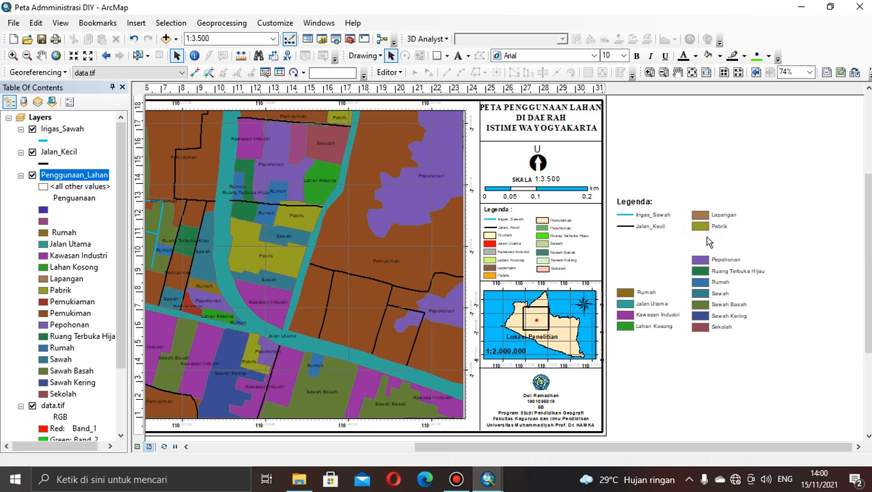
key("ctrl+z")
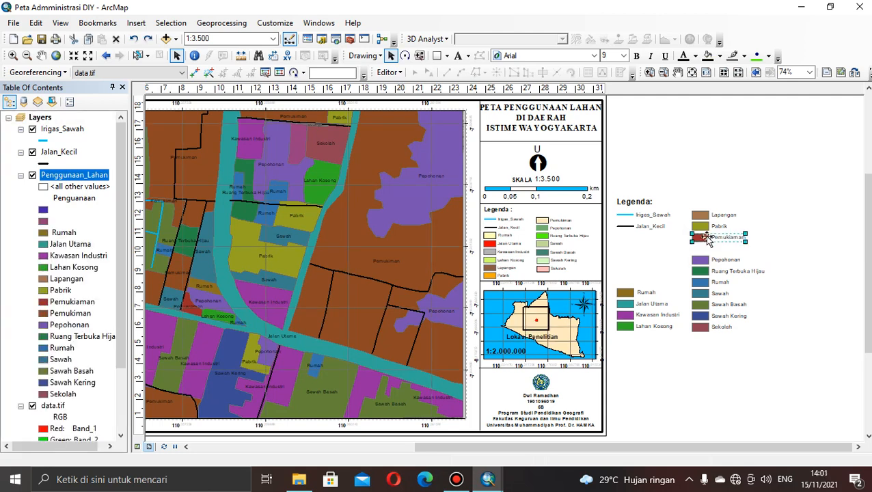
key("ctrl+z")
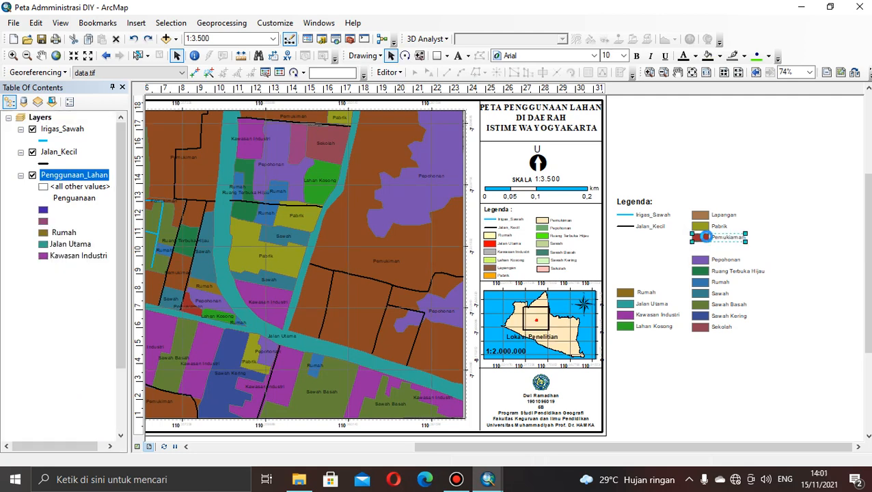
Delete the misspelled Pemukiaman entry and the Rumah entry above Jalan Utama from the ungrouped legend.
left_click(707, 239)
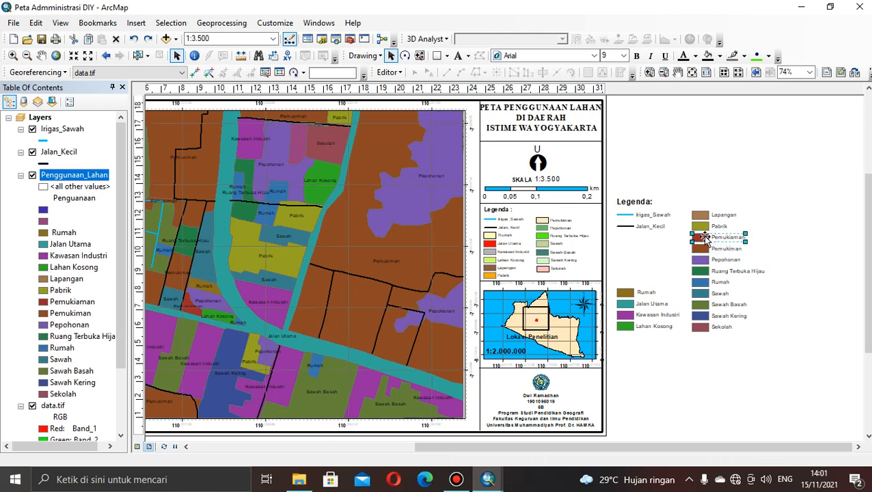
key("Delete")
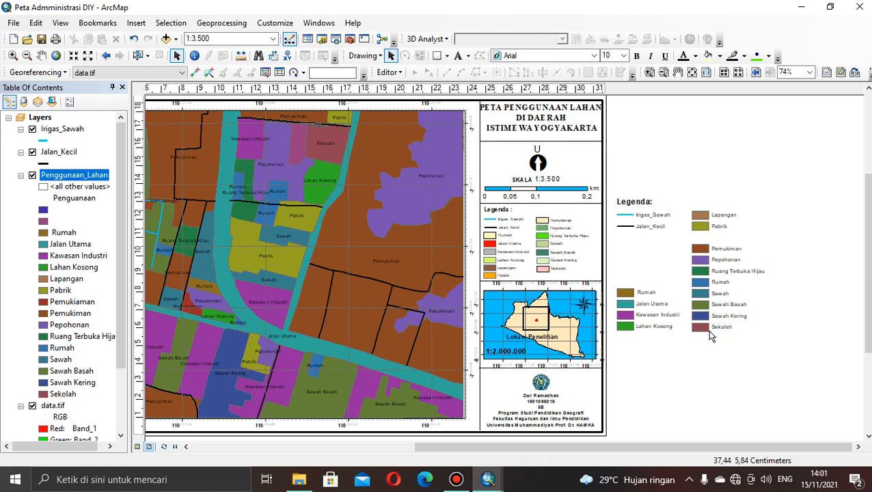
left_click(627, 294)
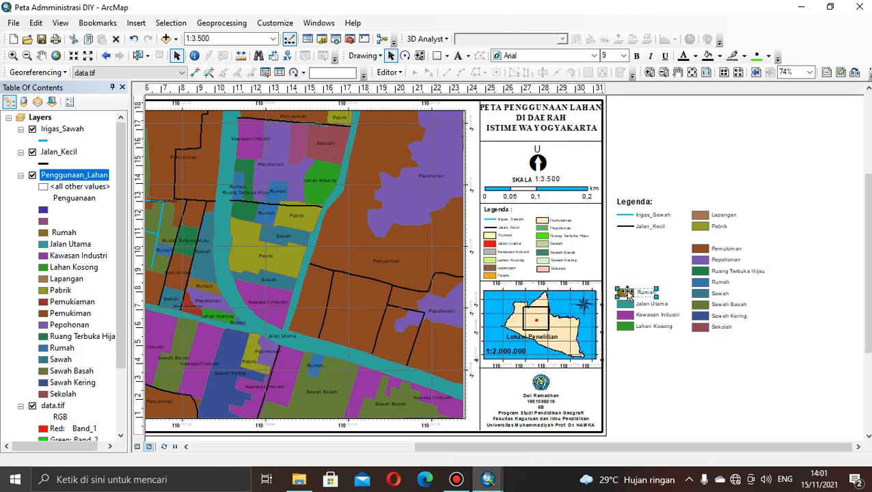
key("Delete")
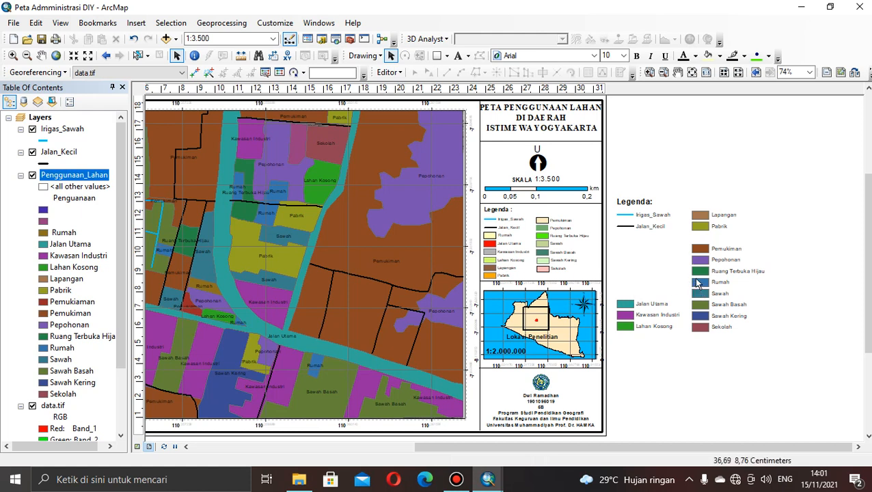
Move the Jalan Utama, Kawasan Industri and Lahan Kosong entries up so they stack directly beneath Jalan_Kecil in the ungrouped legend.
left_click(631, 306)
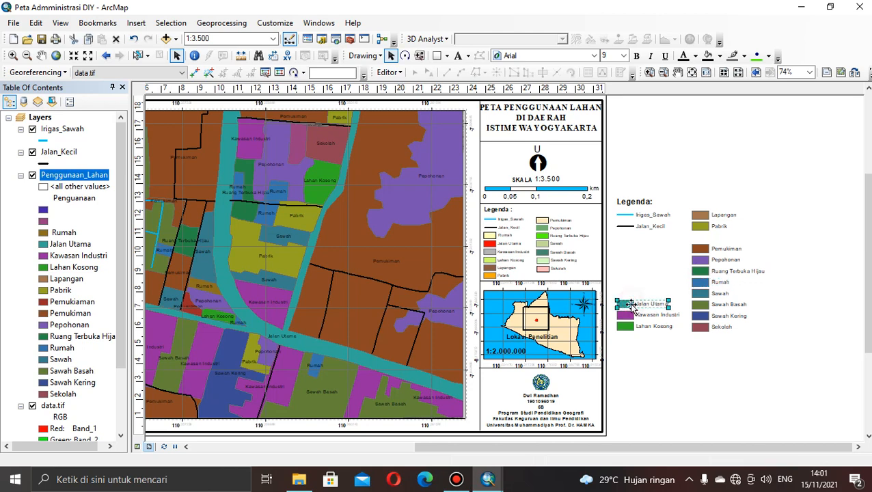
left_click_drag(631, 306, 628, 243)
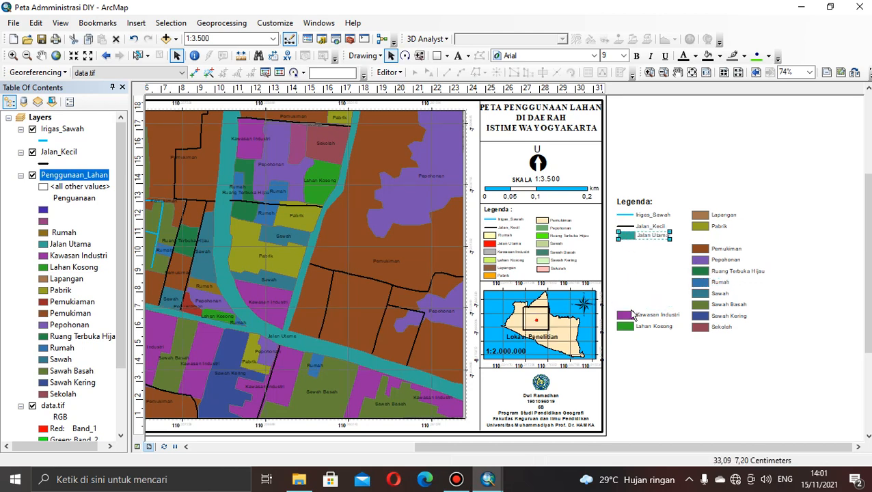
left_click_drag(633, 314, 631, 247)
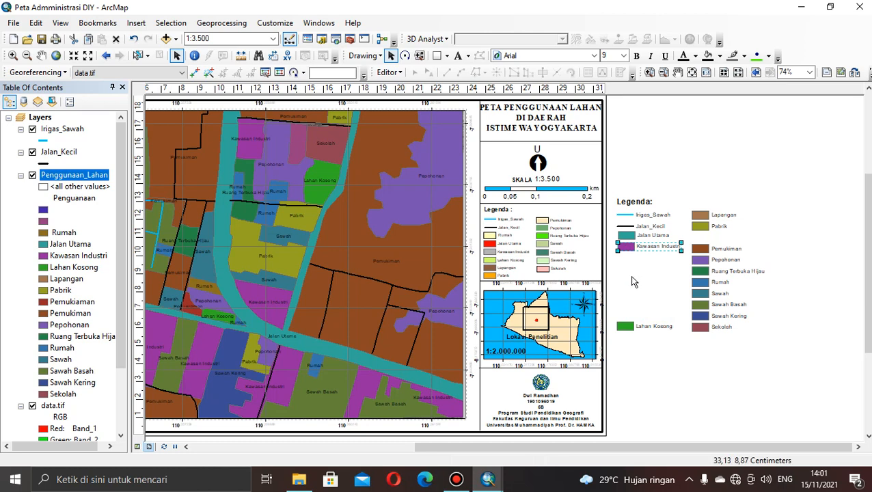
left_click(701, 283)
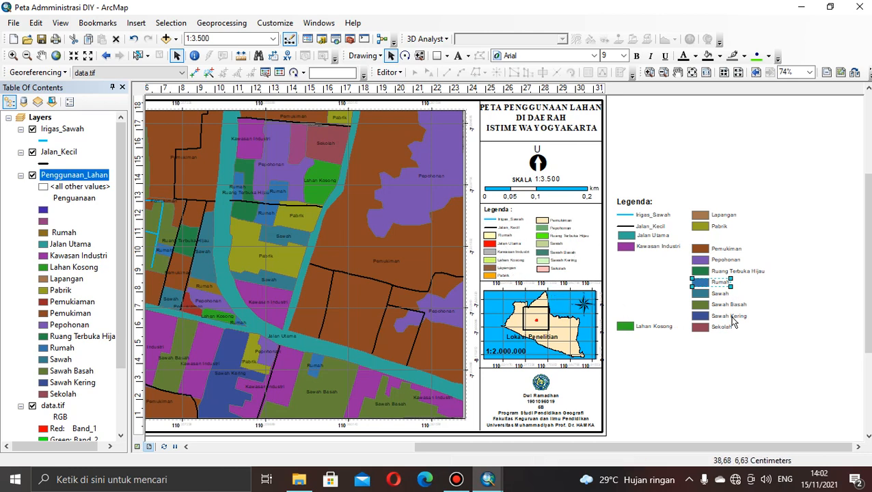
left_click_drag(625, 328, 628, 261)
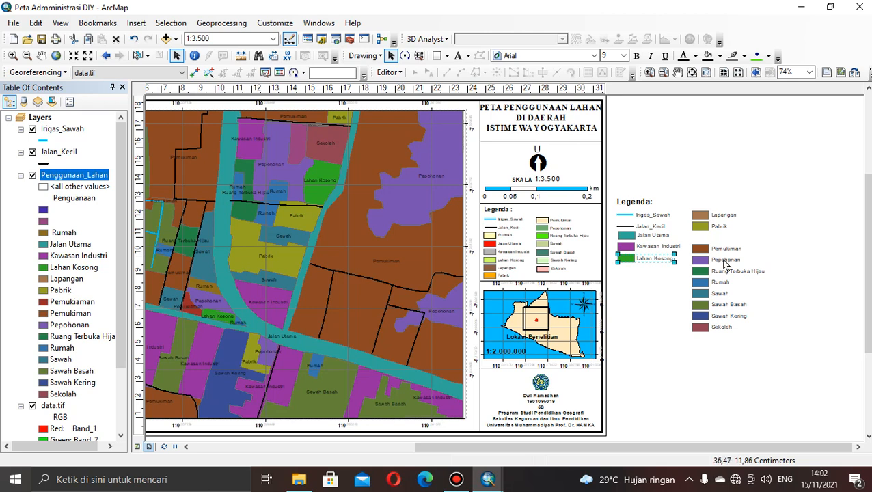
Group all elements of the new legend and shrink the grouped legend to roughly the size of the existing one.
left_click_drag(742, 331, 775, 341)
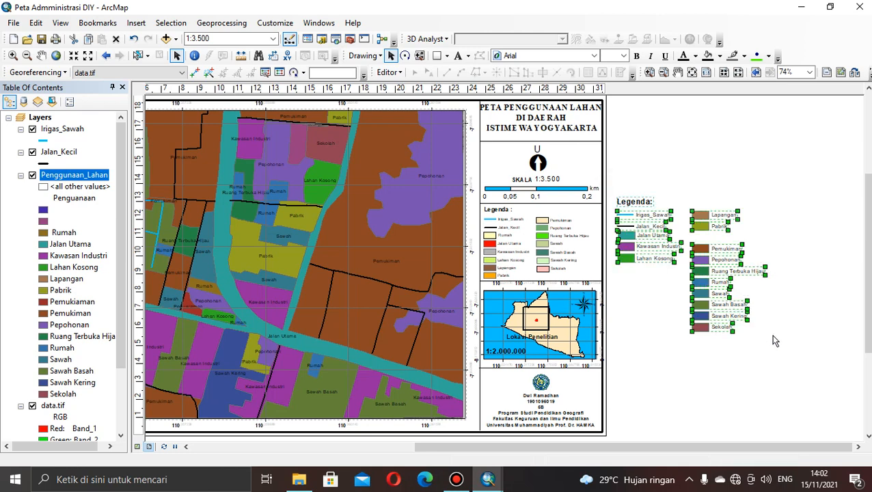
right_click(707, 312)
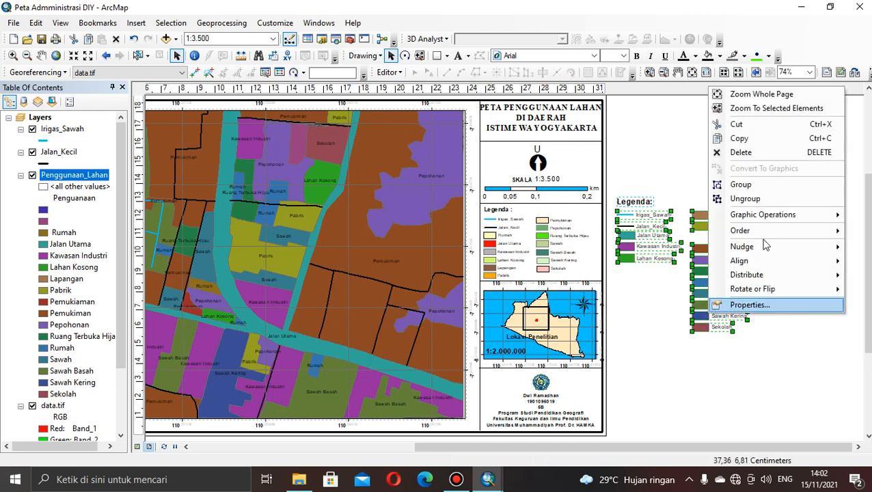
left_click(752, 186)
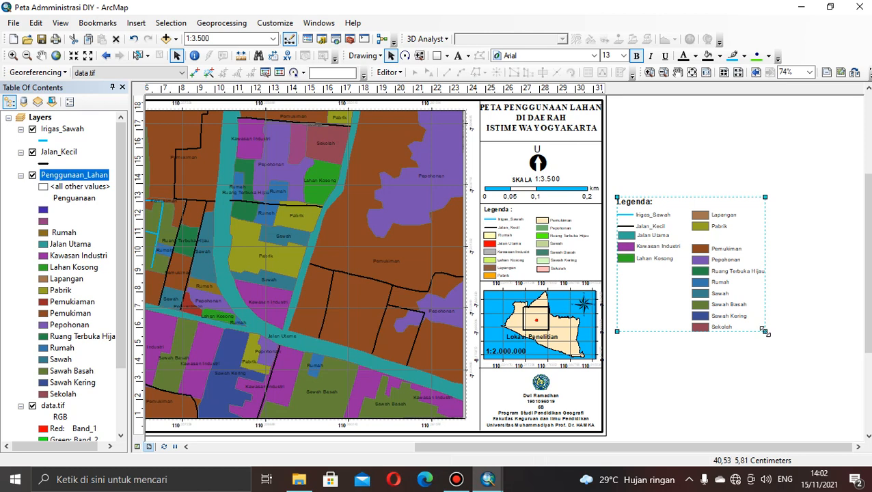
left_click_drag(765, 332, 725, 294)
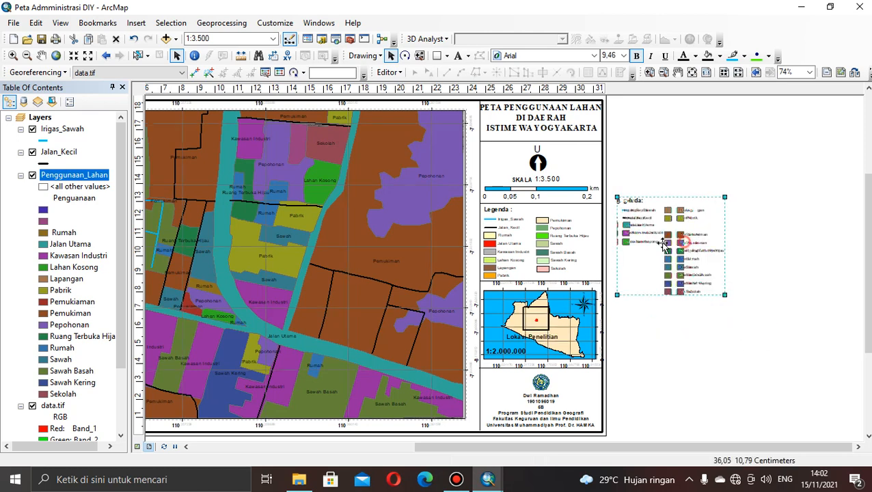
Try placing the shrunken legend over the existing legend on the page, undo the placement, and delete the new legend.
left_click_drag(664, 246, 559, 249)
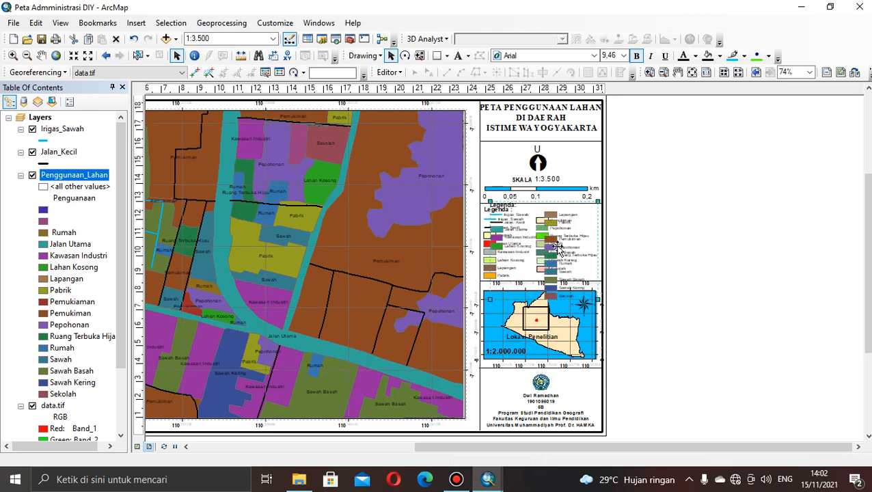
key("ctrl+z")
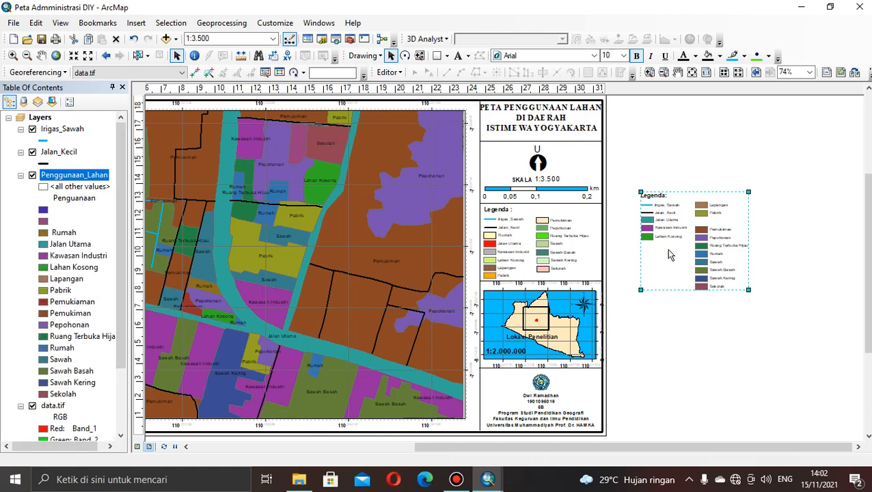
key("Delete")
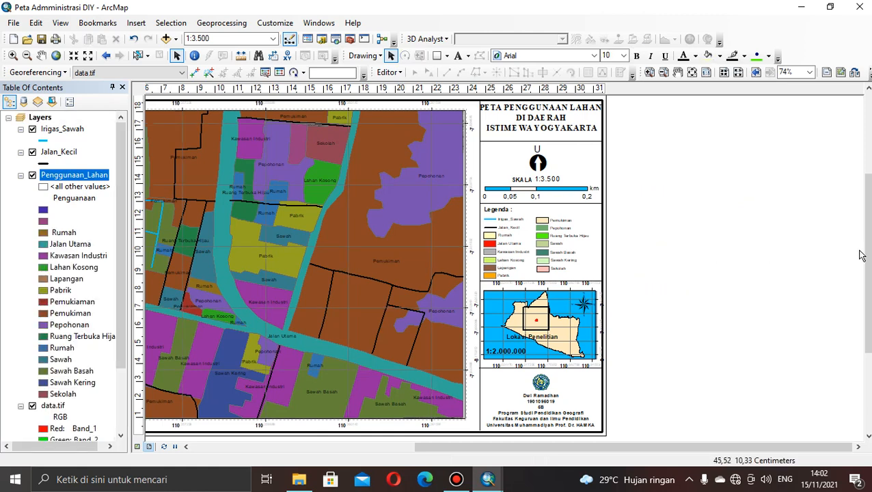
Insert a new data frame and move it to the blank area beside the page, level with the existing inset map.
left_click_drag(869, 256, 869, 301)
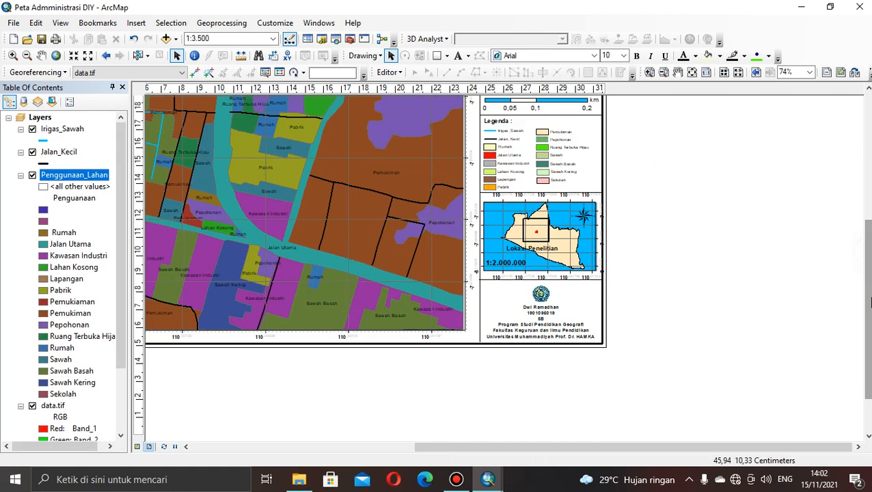
left_click(539, 241)
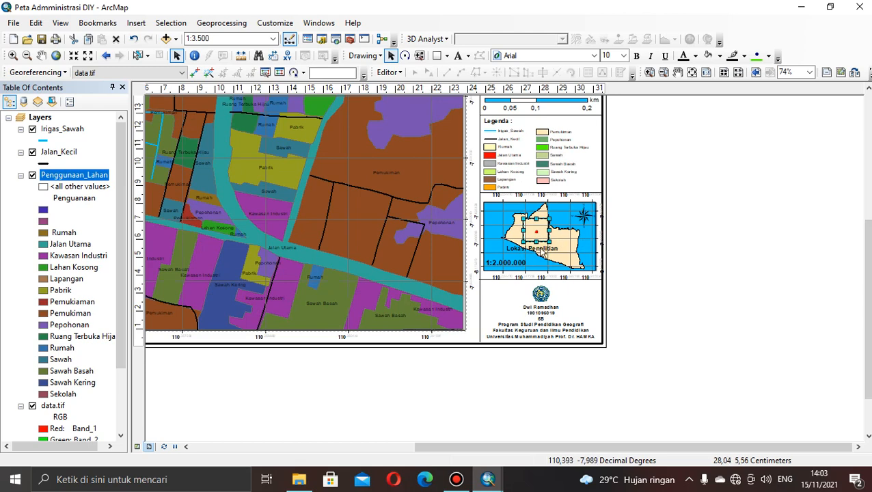
left_click(135, 25)
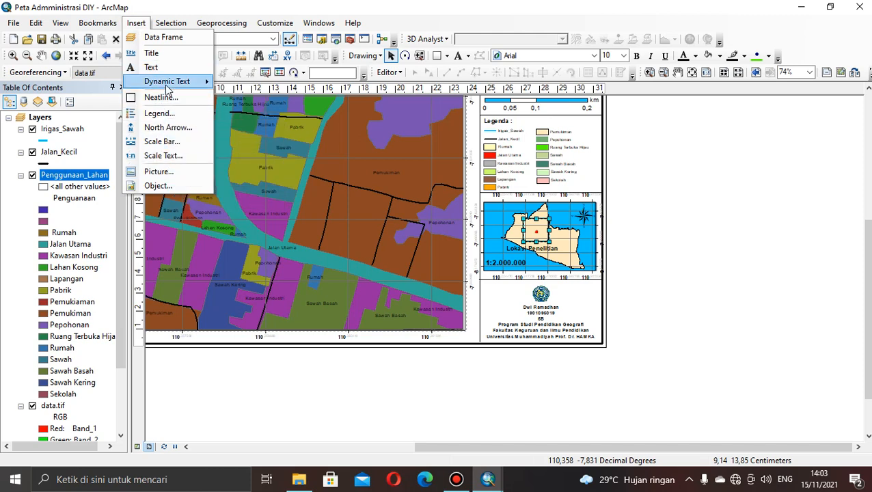
left_click(164, 38)
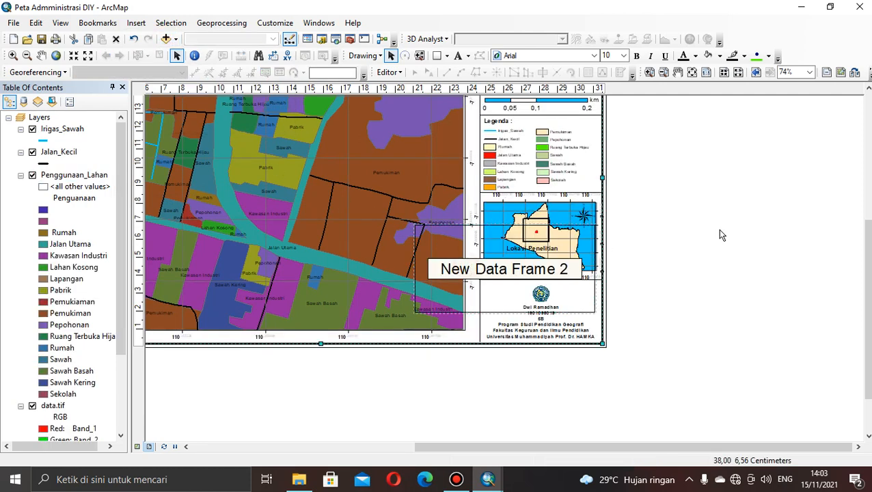
left_click_drag(516, 273, 755, 224)
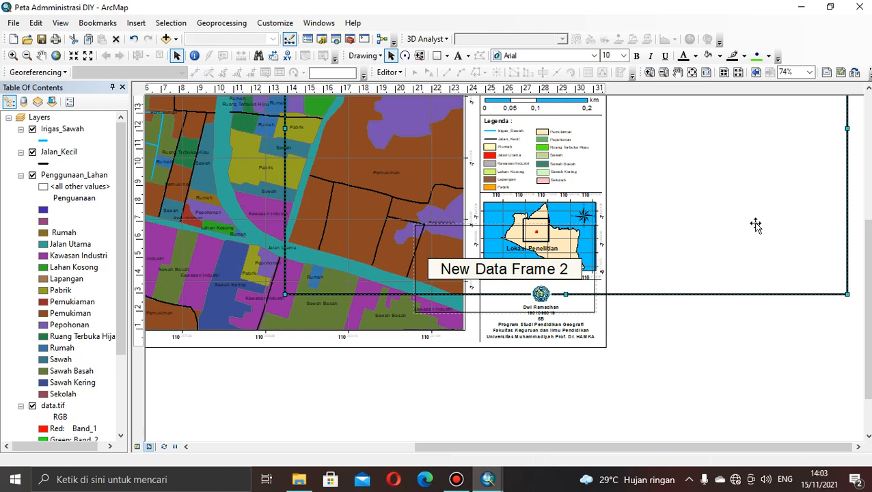
key("ctrl+z")
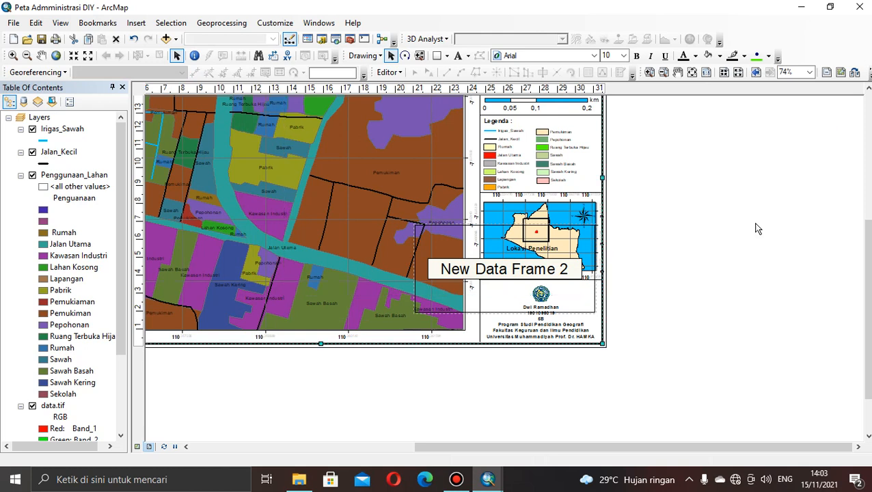
left_click(502, 262)
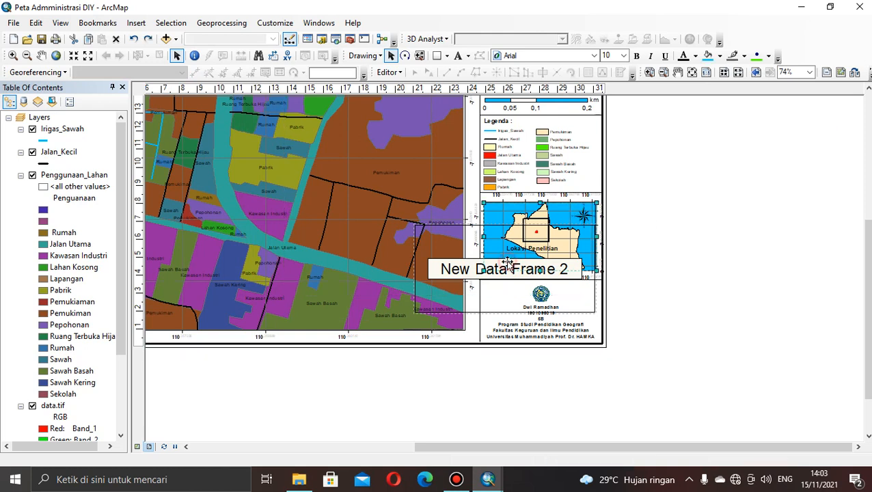
left_click(451, 283)
left_click_drag(454, 272, 659, 242)
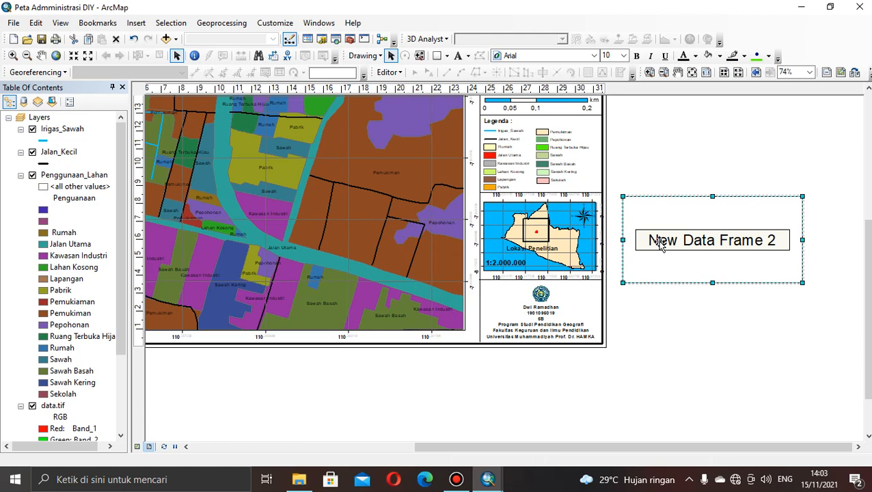
Add the ADMIN_DIY.shp layer from the LANDUSE folder to the new data frame.
right_click(651, 243)
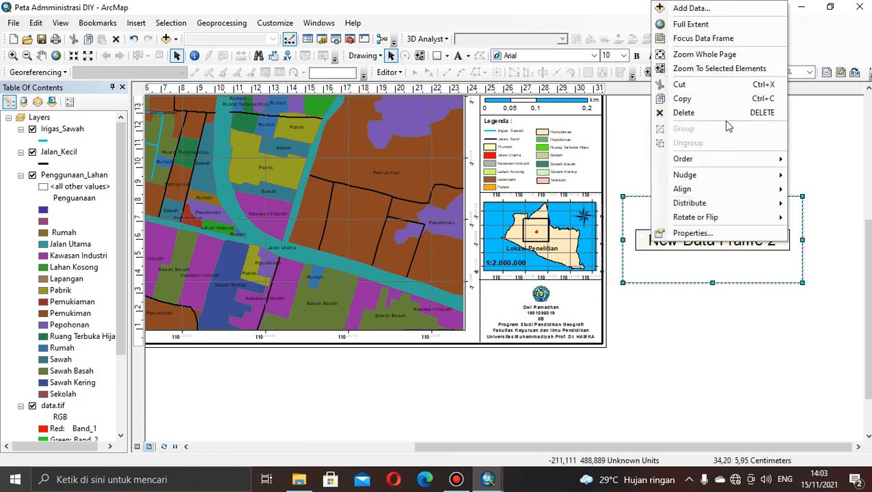
left_click(690, 8)
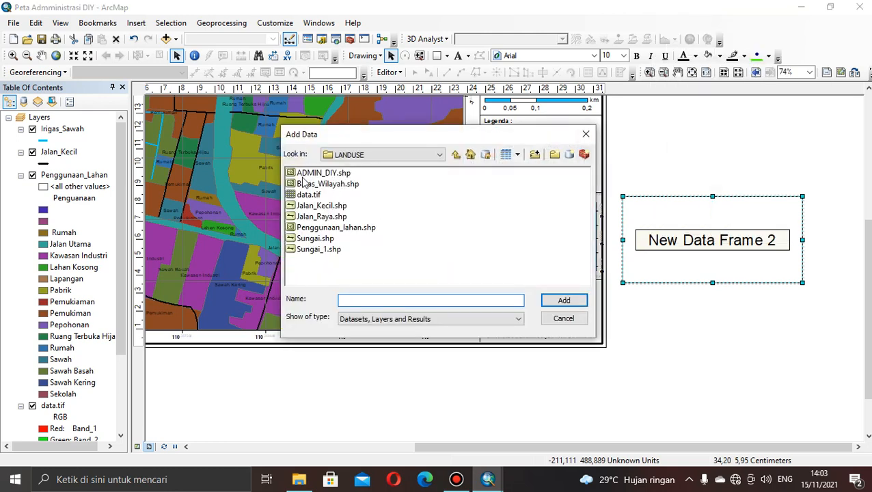
left_click(324, 176)
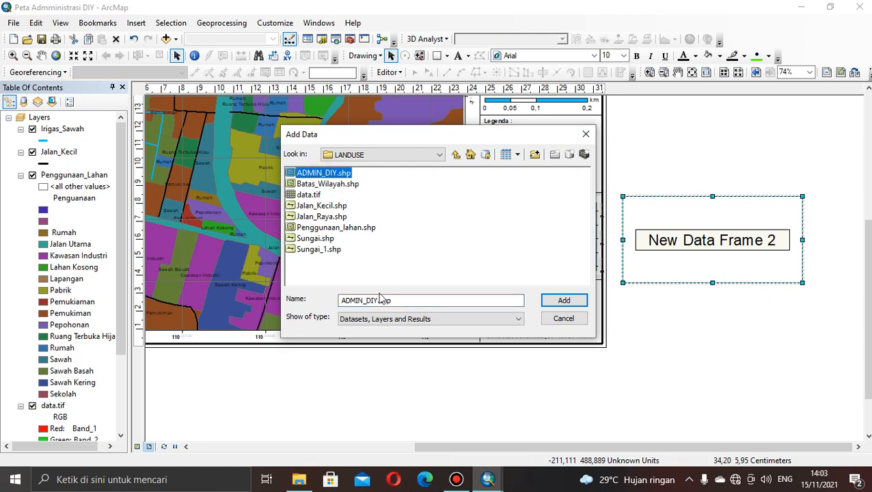
left_click(551, 302)
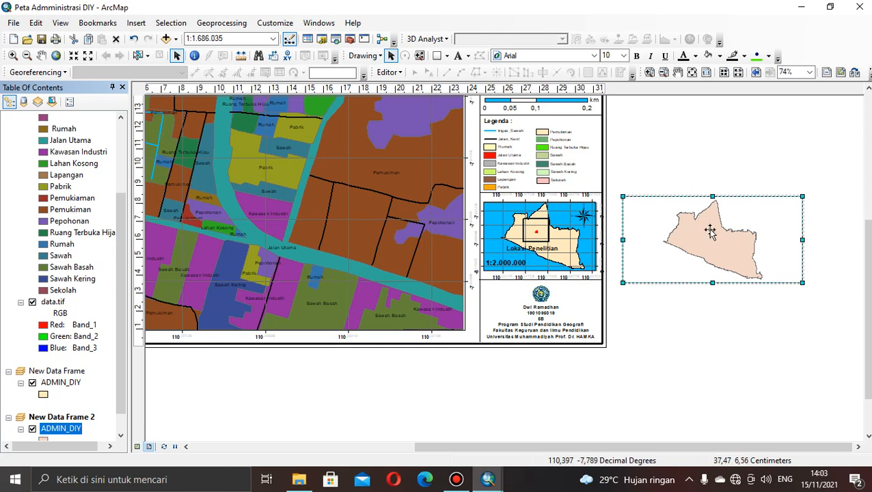
Draw a rectangle about 9.86 cm by 4.84 cm exactly over the new data frame beside the page.
left_click(447, 56)
left_click(465, 71)
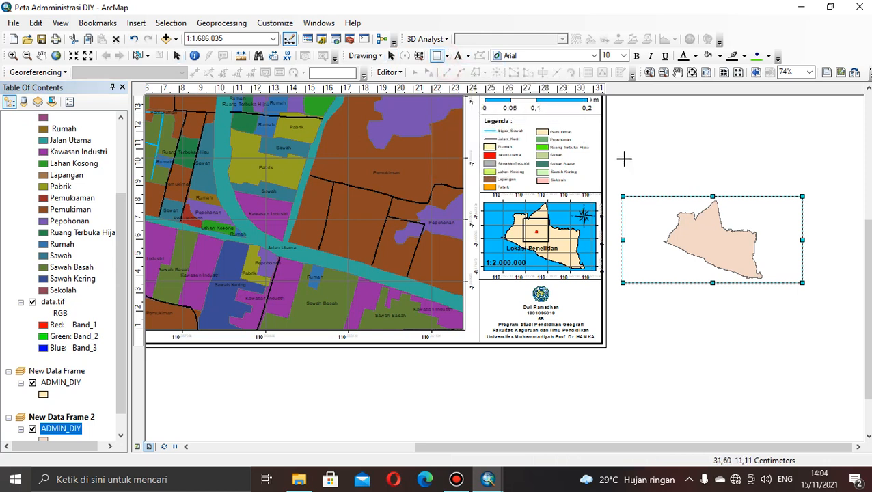
left_click_drag(623, 196, 801, 283)
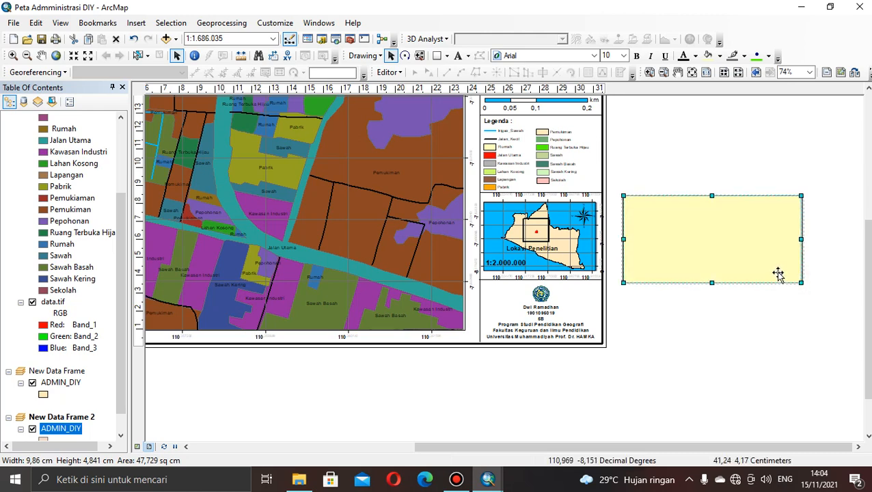
Give the rectangle a bright blue fill and a dark grey outline with a width of 1.
right_click(778, 273)
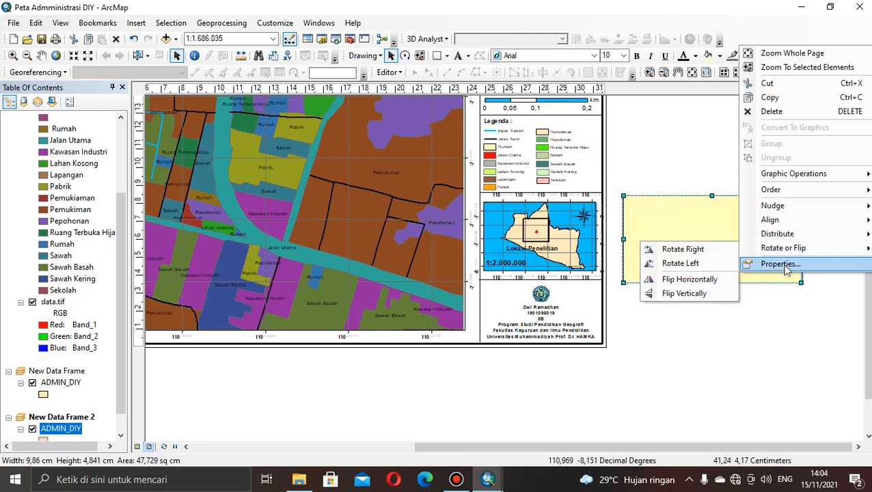
left_click(784, 265)
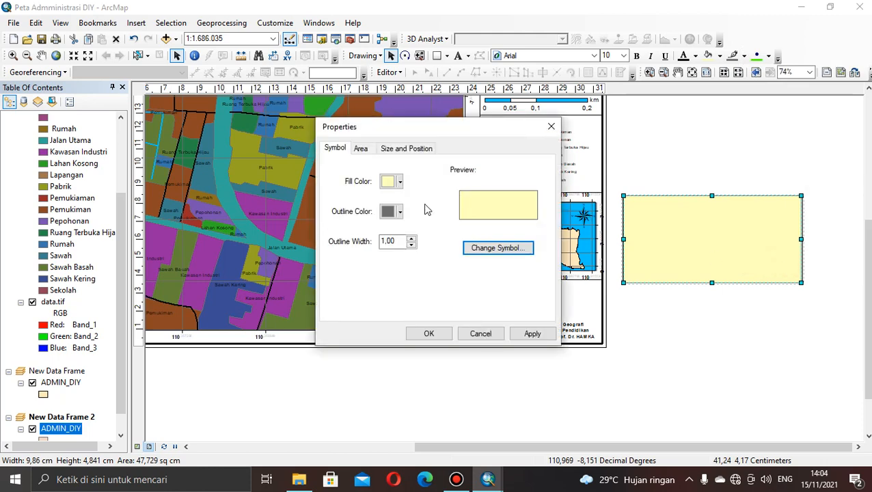
left_click(400, 181)
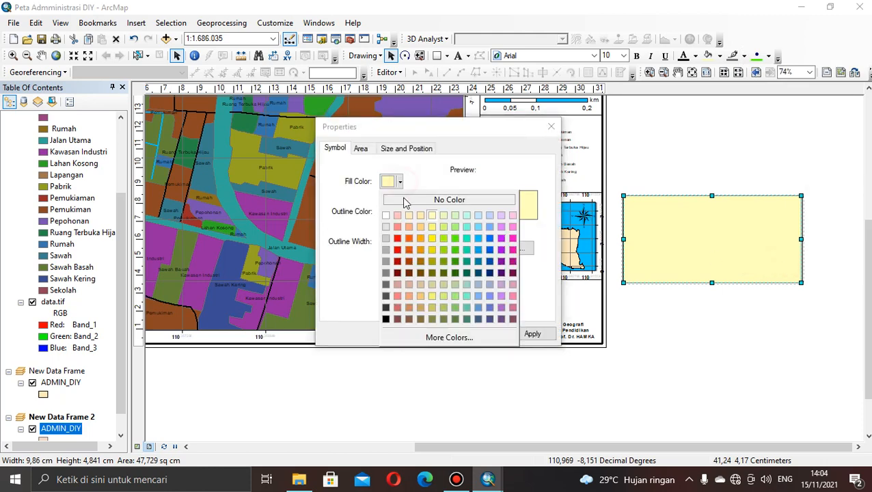
left_click(481, 237)
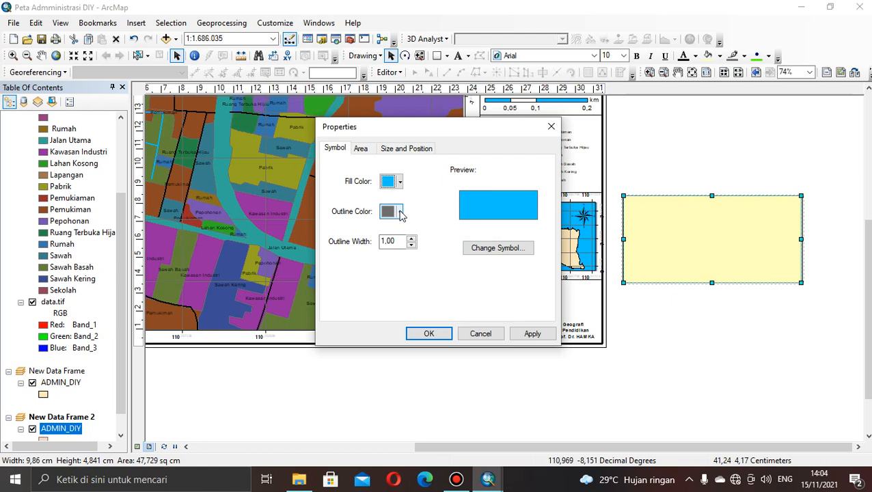
left_click(400, 212)
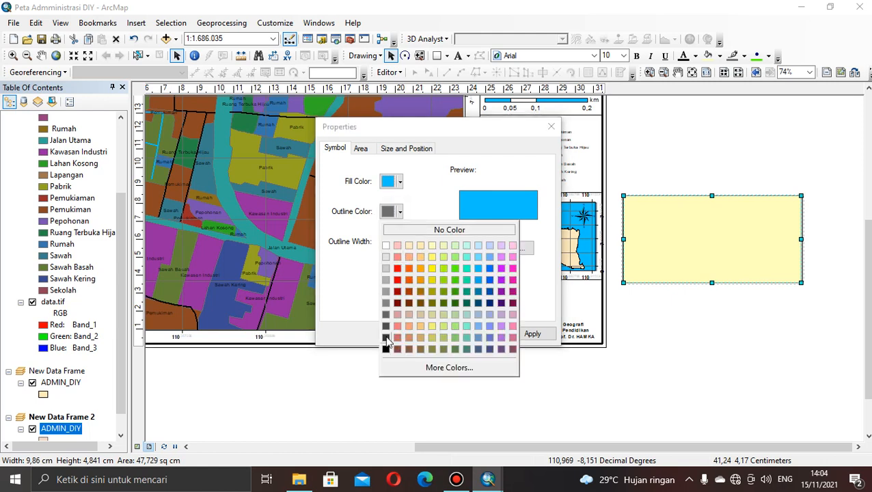
left_click(387, 338)
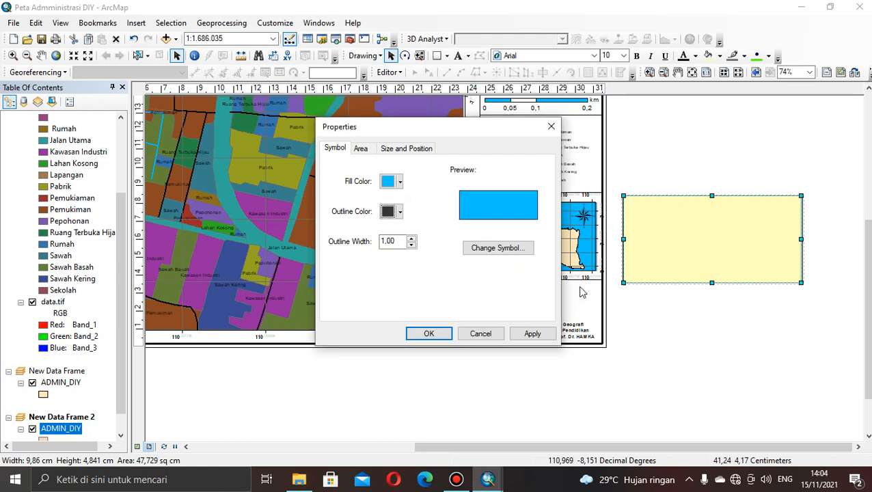
left_click(412, 239)
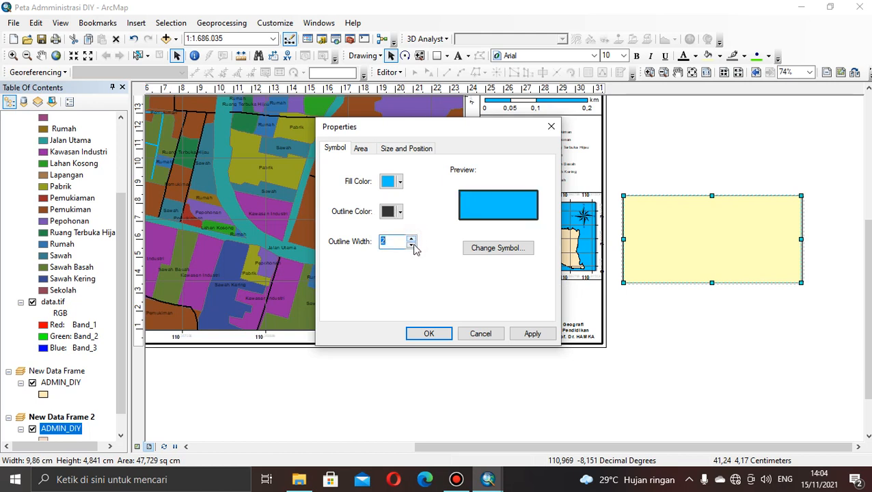
left_click(413, 245)
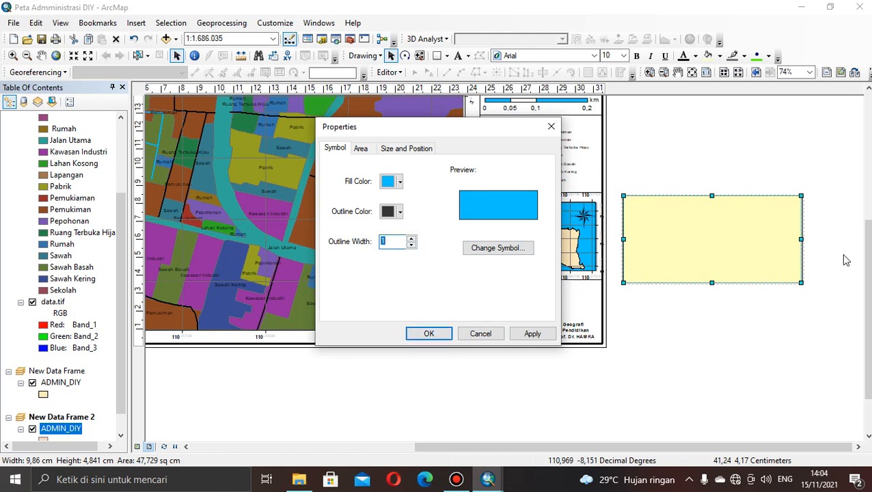
left_click(429, 334)
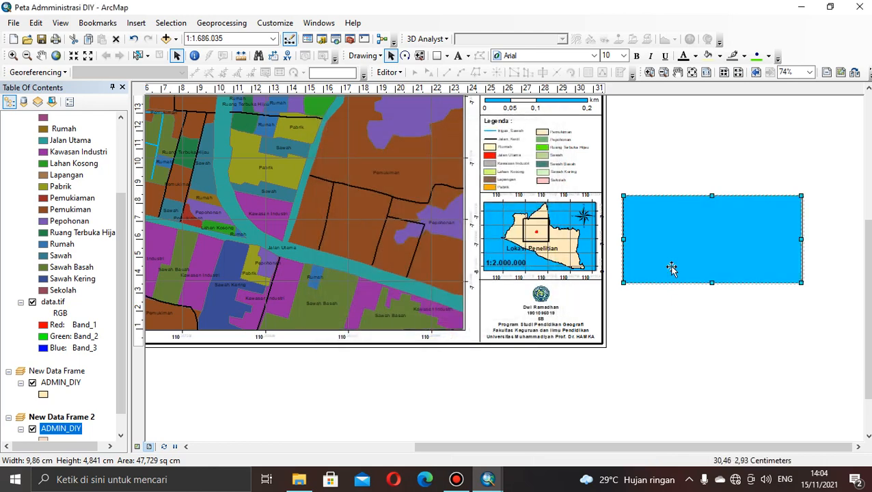
Send the blue rectangle to the back, behind the new data frame's map.
right_click(721, 254)
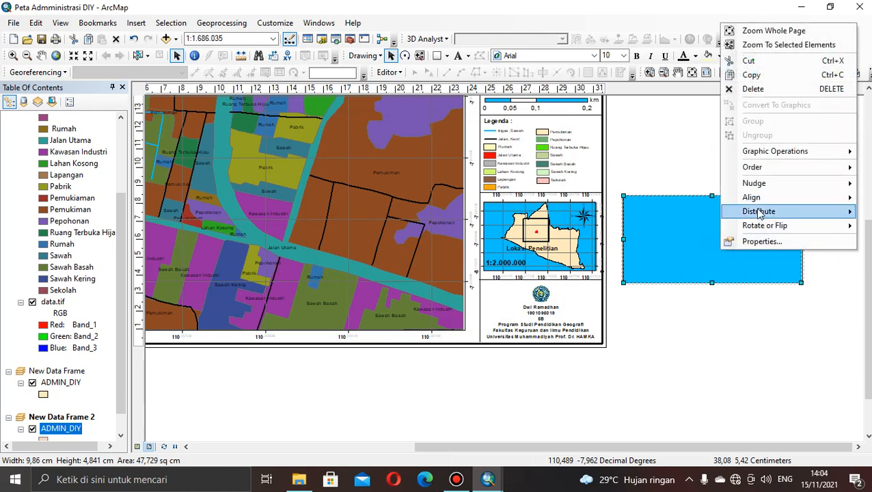
mouse_move(771, 171)
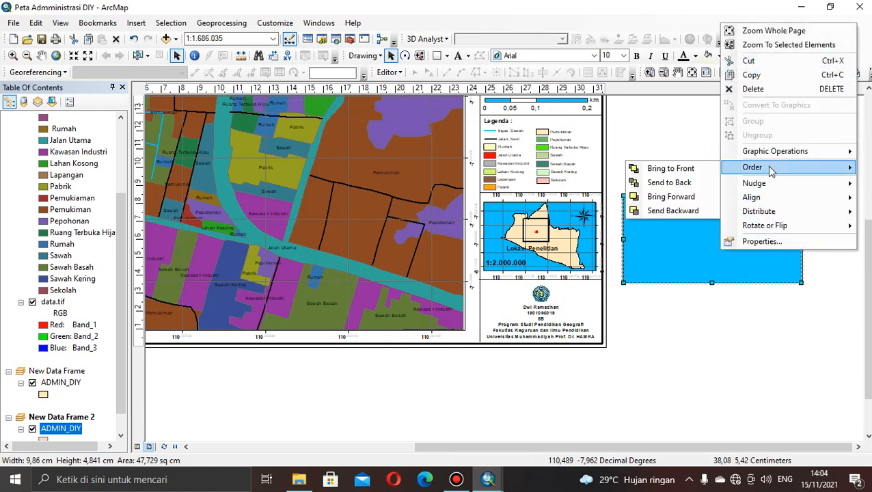
left_click(693, 183)
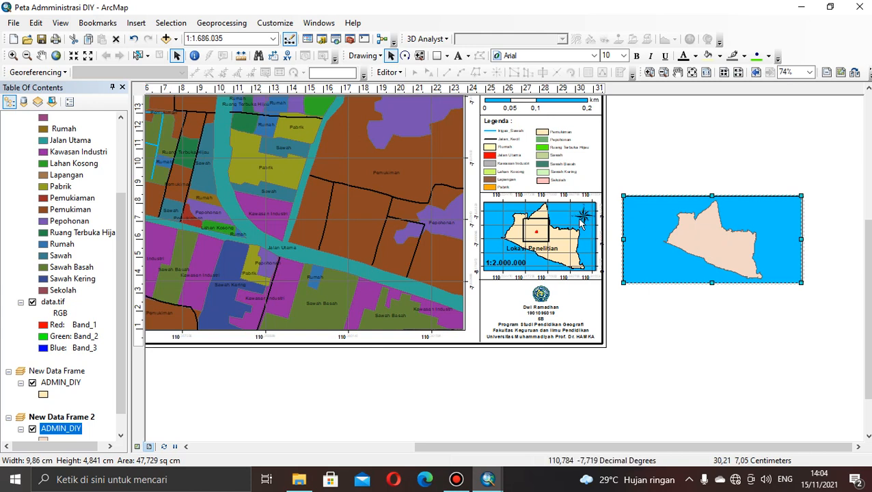
Insert an ESRI North 8 north arrow and place it in the upper-right corner of the new inset map.
left_click(137, 24)
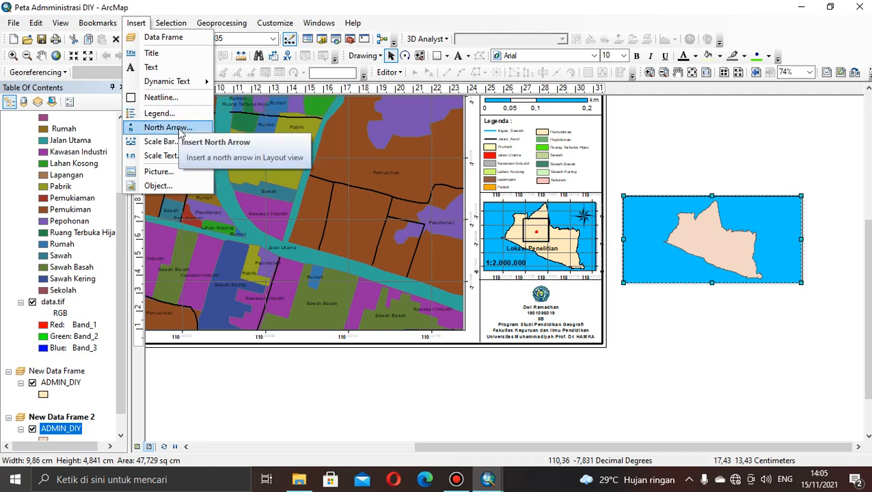
left_click(181, 130)
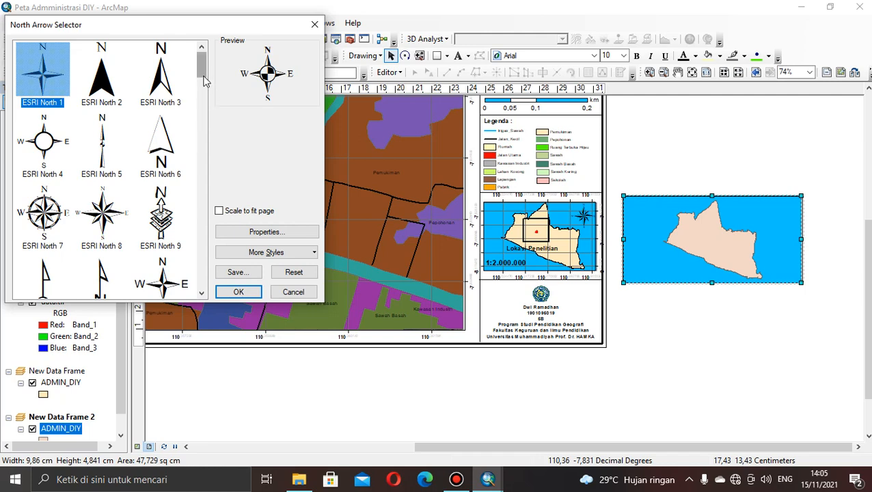
mouse_move(203, 78)
left_mouse_down()
mouse_move(197, 213)
mouse_move(199, 59)
mouse_move(198, 91)
mouse_move(198, 75)
left_mouse_up()
left_click(116, 83)
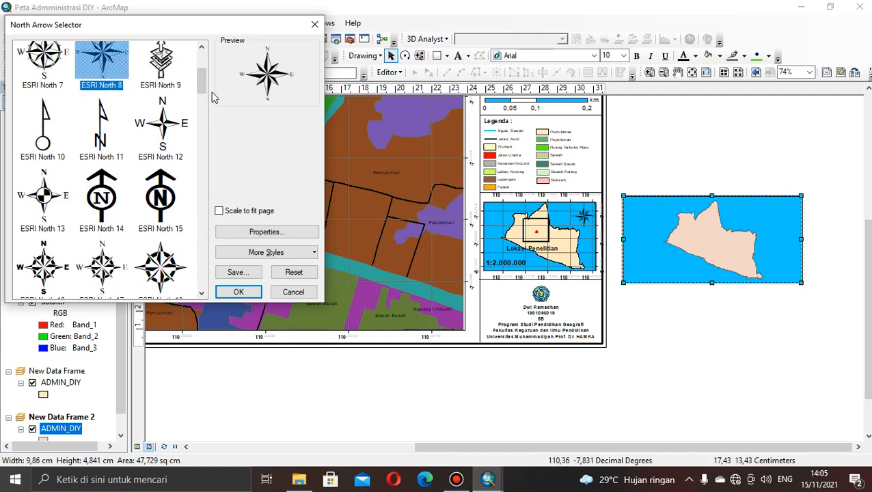
left_click(238, 293)
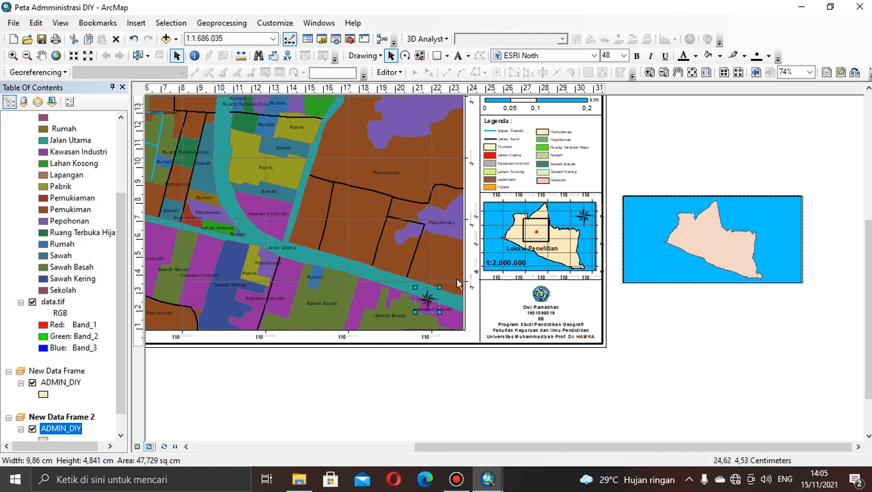
left_click_drag(418, 302, 780, 221)
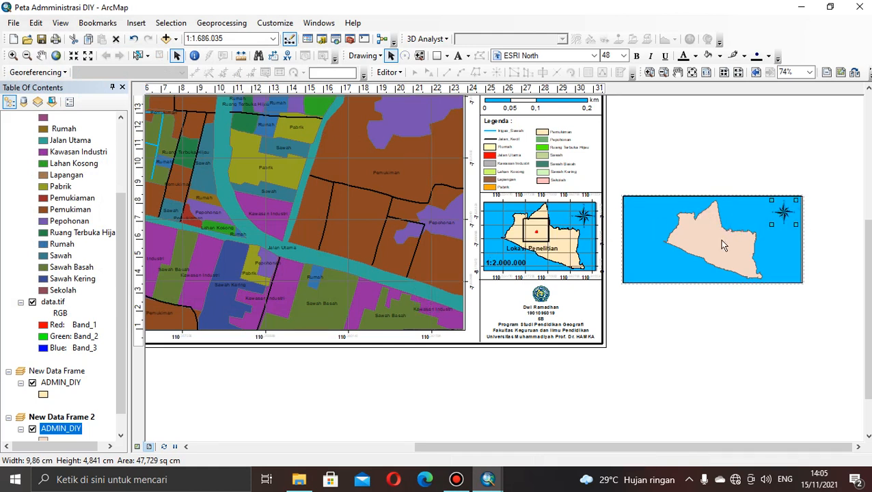
Try the preset scales 1:3.000.000 and 1:1.000.000 on the new inset data frame.
left_click(700, 230)
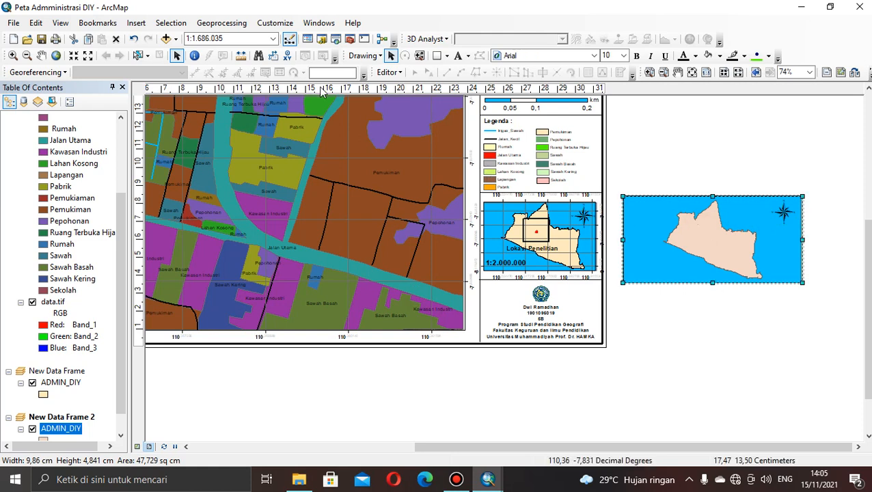
left_click(231, 38)
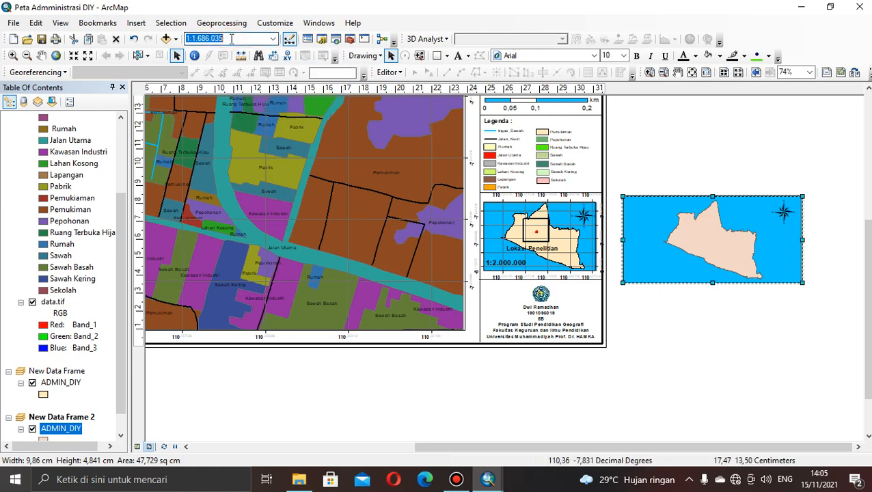
left_click(231, 38)
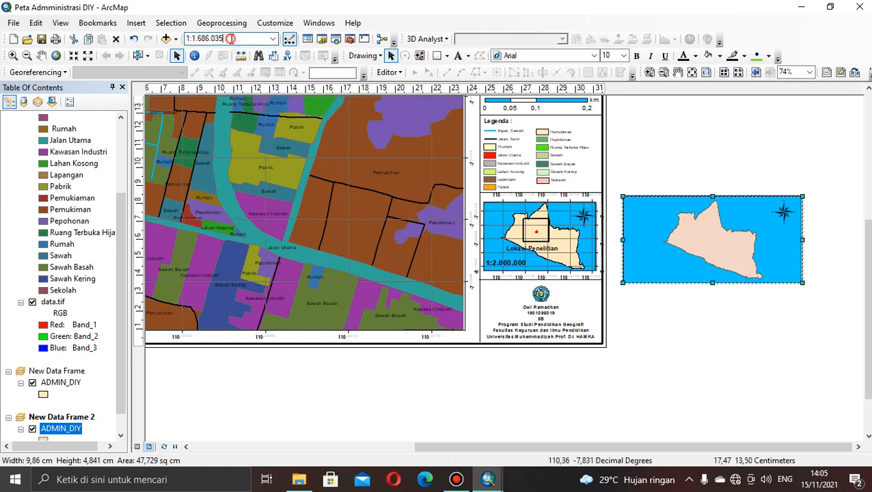
left_click(271, 40)
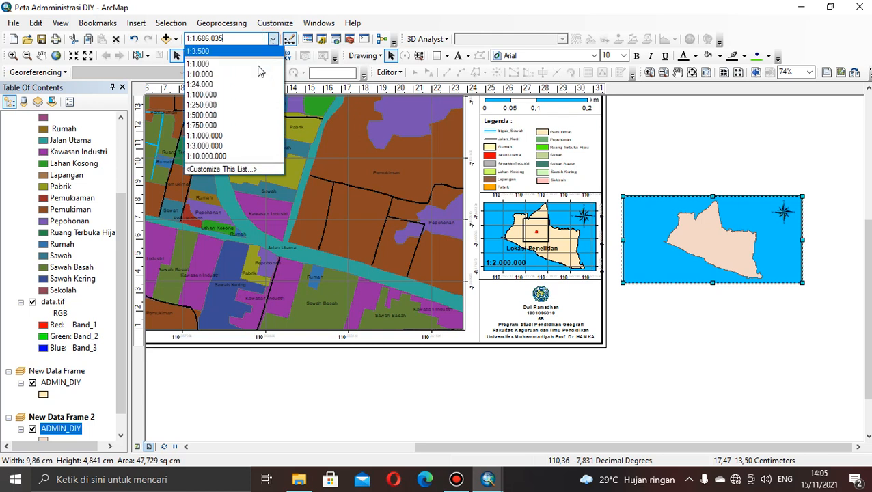
left_click(242, 146)
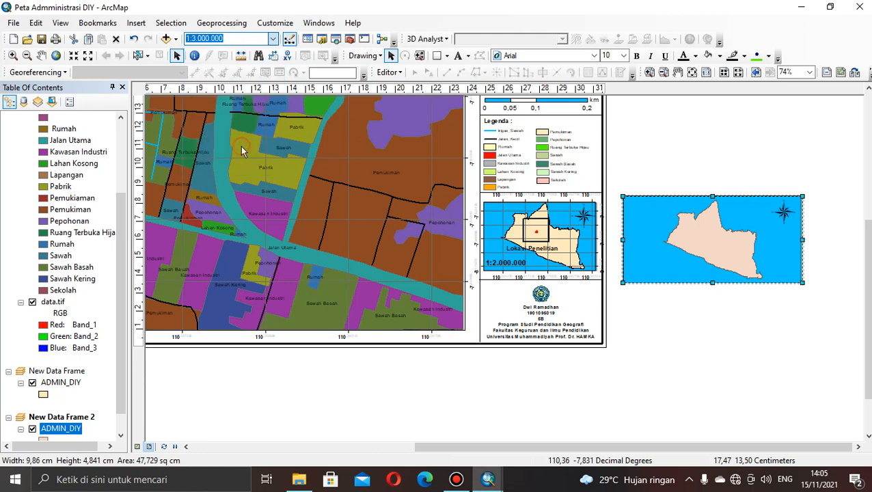
left_click(273, 39)
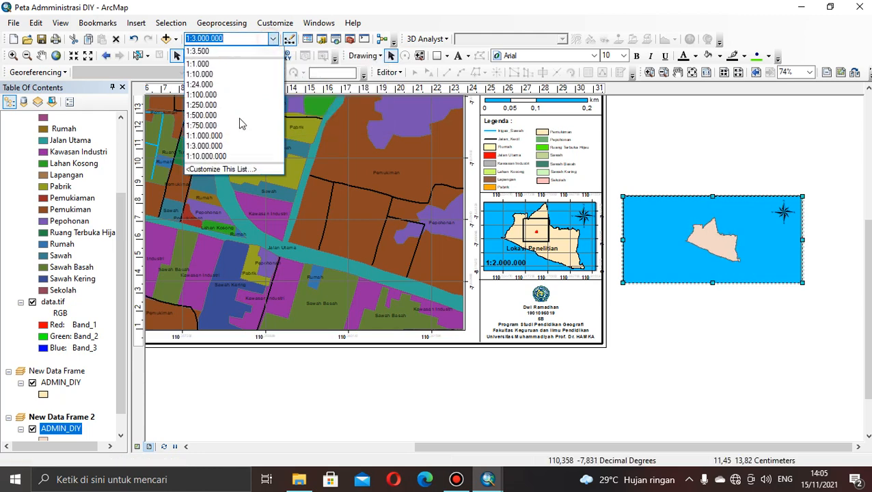
left_click(215, 136)
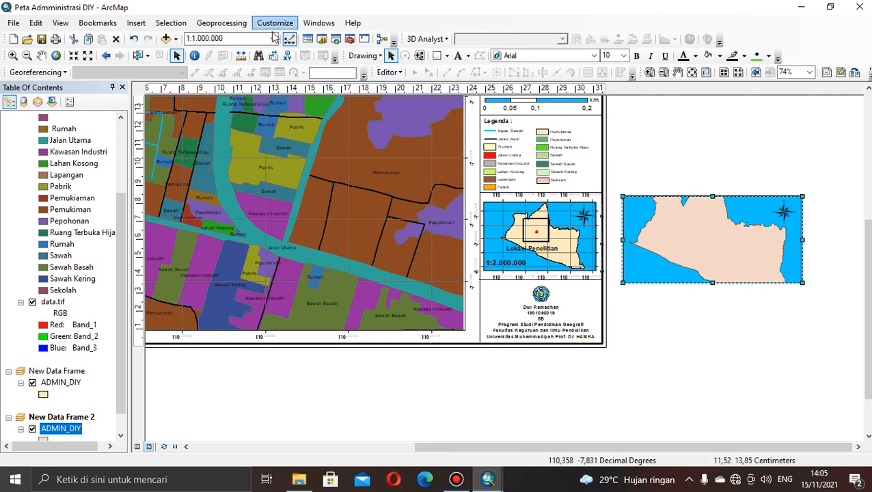
Set the new inset data frame's scale to 1:1500000.
left_click(225, 39)
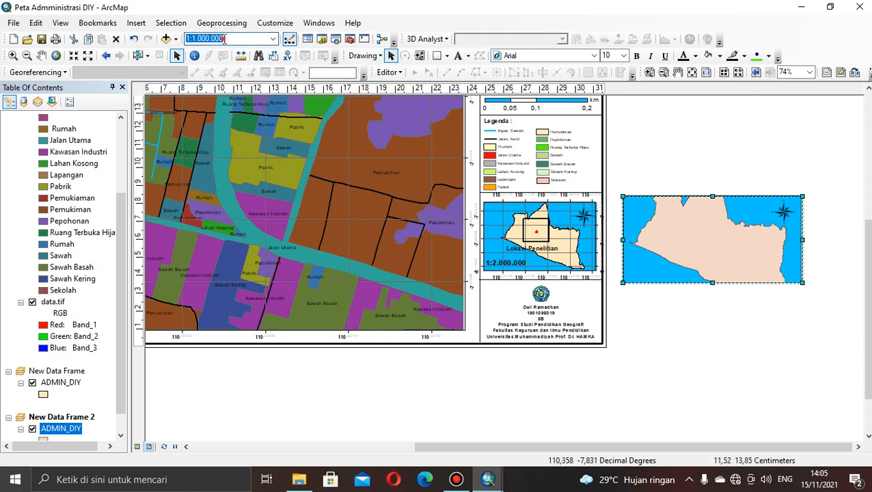
left_click(224, 39)
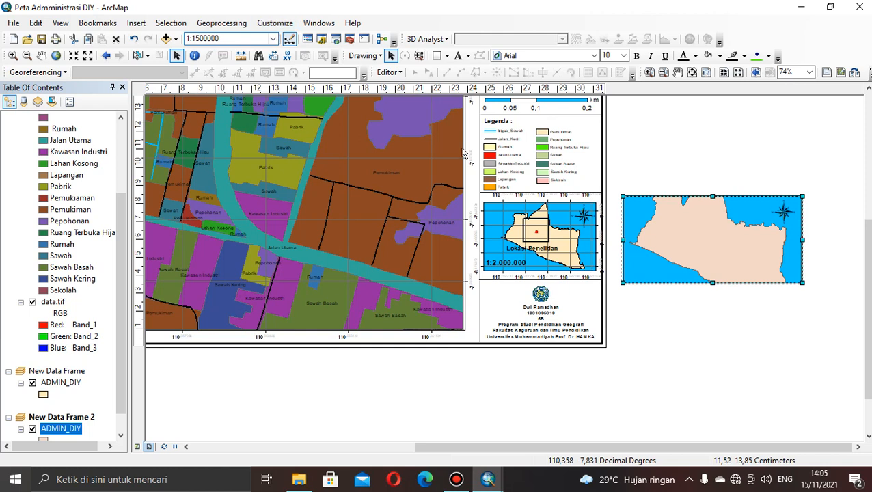
key("Return")
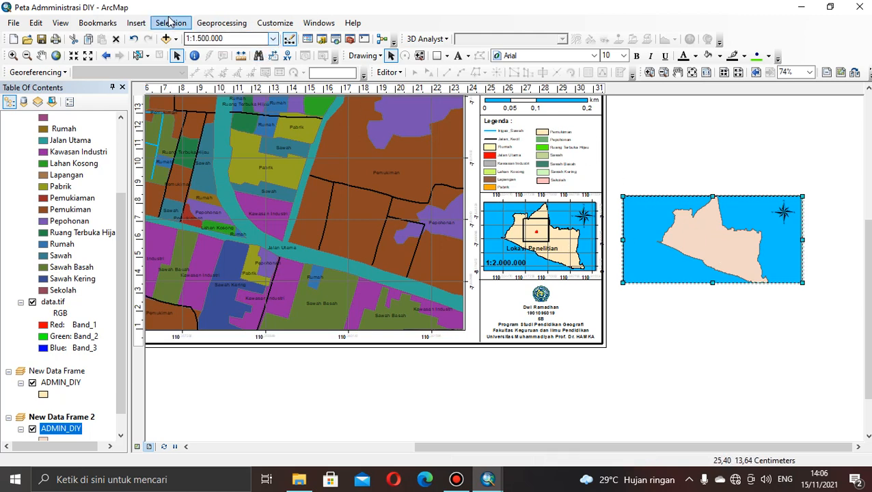
Insert an Absolute Scale text and place it in the lower-left corner of the new inset map.
left_click(136, 23)
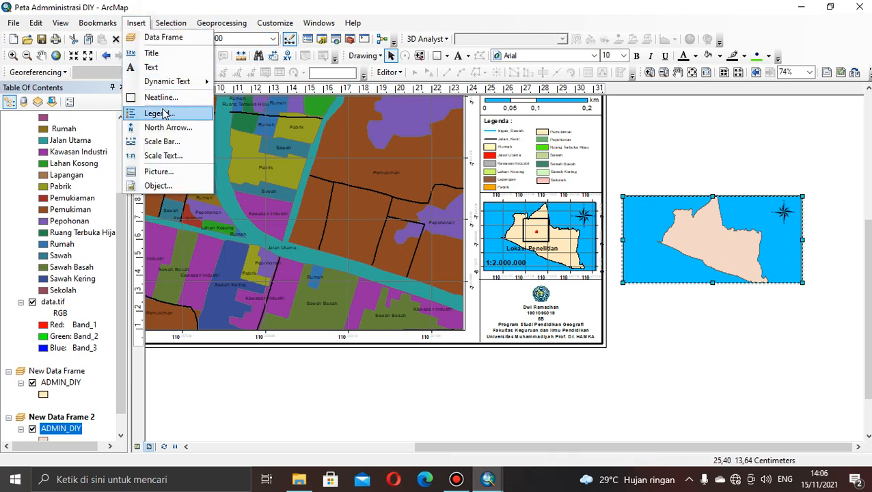
left_click(164, 157)
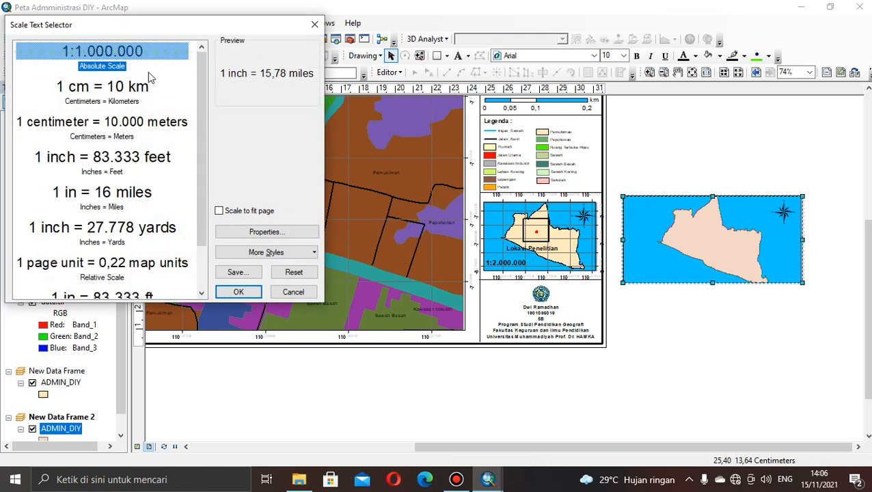
left_click(238, 292)
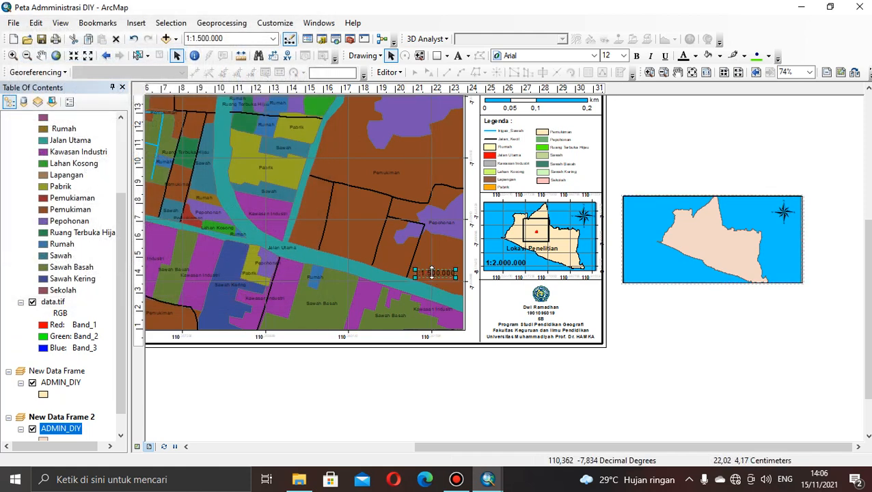
left_click_drag(428, 274, 642, 278)
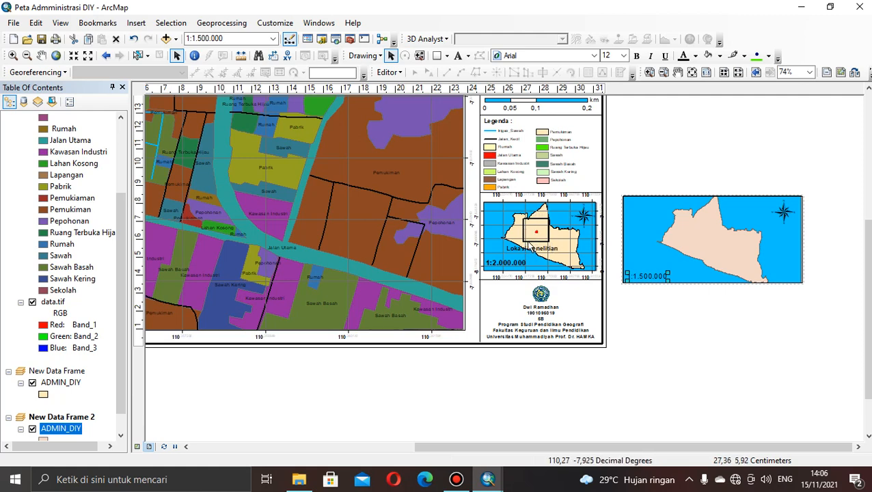
right_click(710, 225)
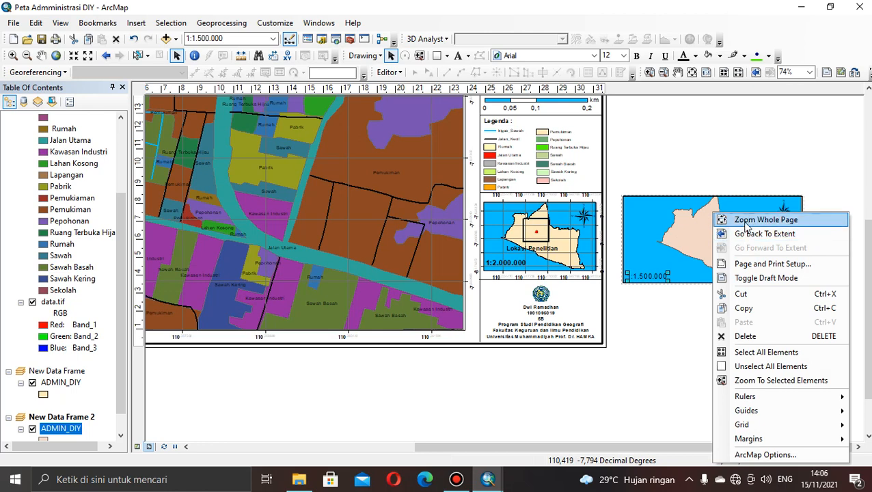
mouse_move(744, 439)
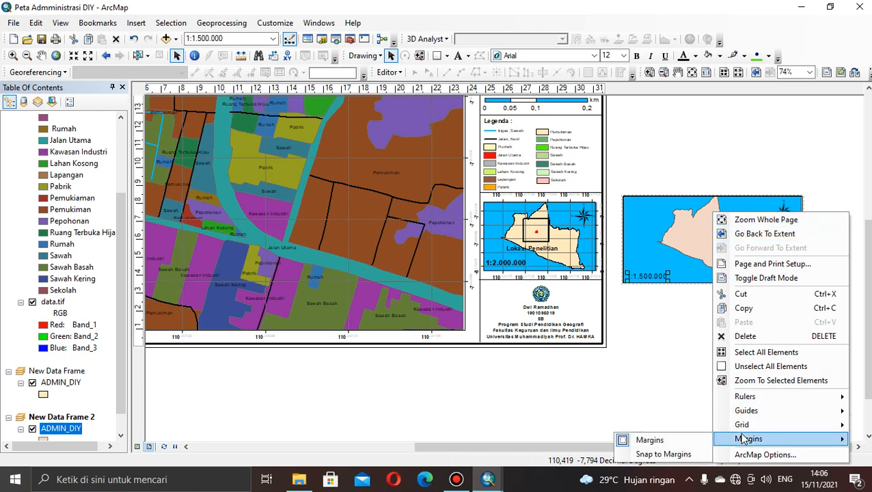
left_click(671, 357)
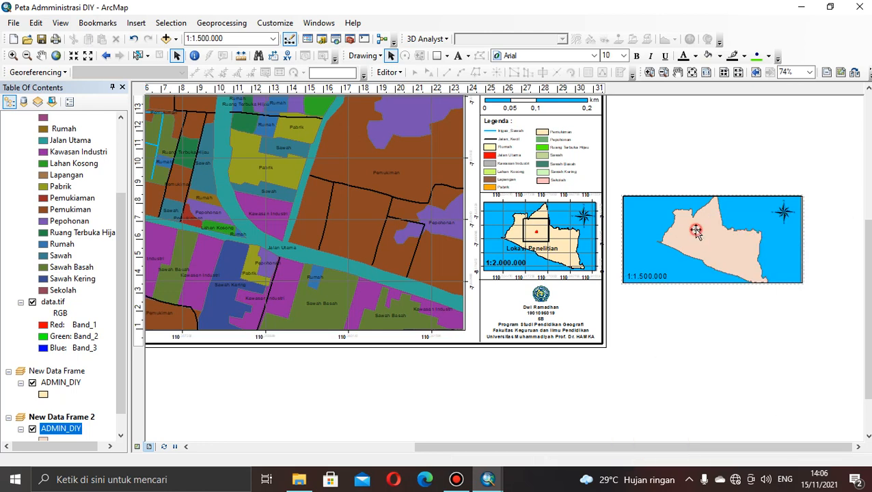
Add an extent indicator for the Layers data frame to the new inset data frame.
right_click(695, 231)
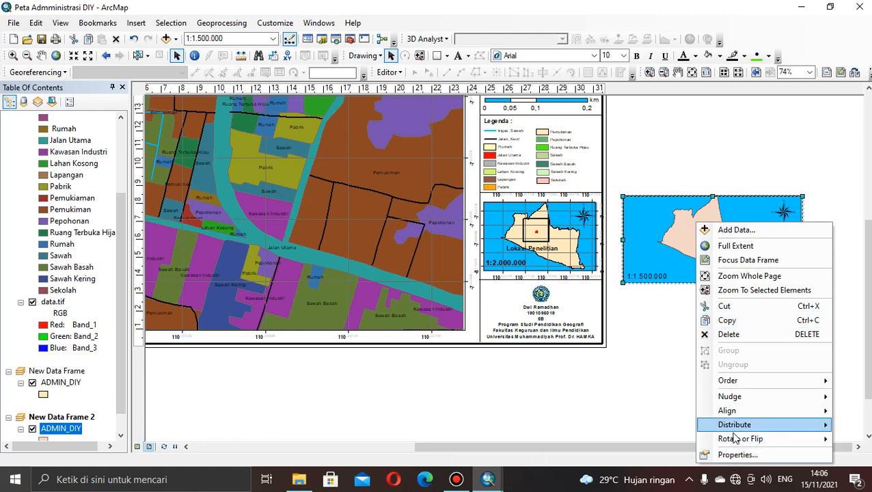
left_click(736, 455)
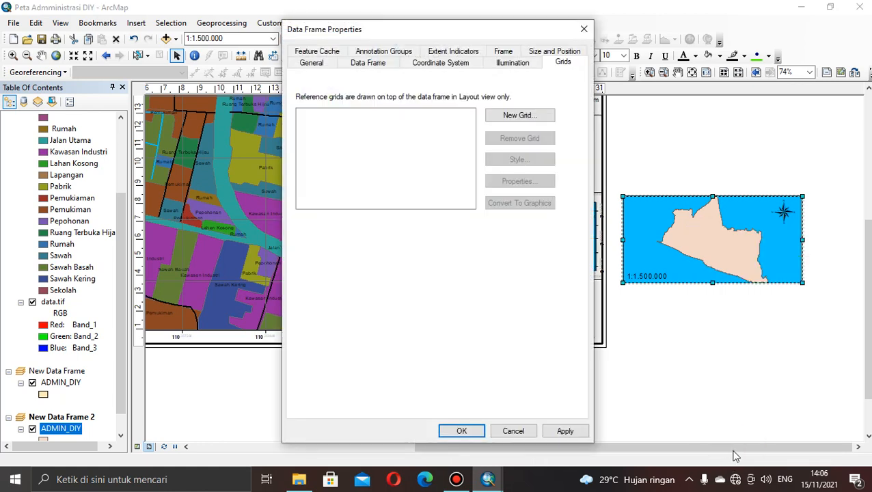
left_click(455, 55)
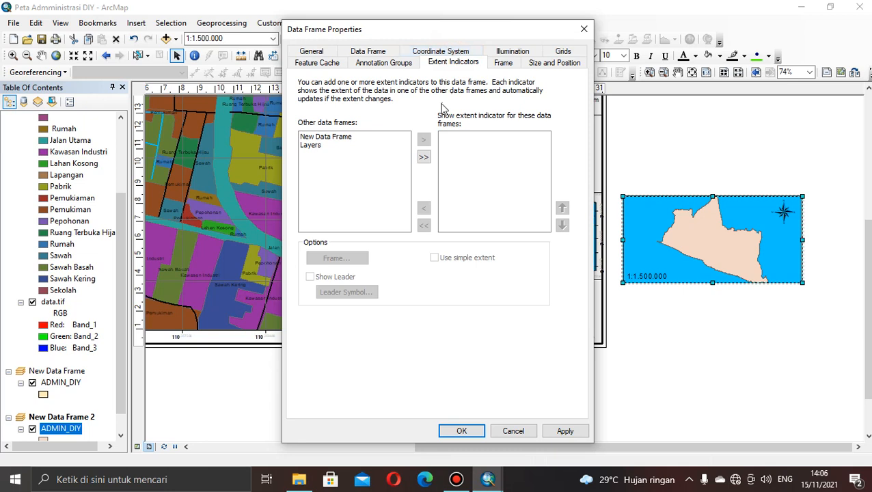
left_click(312, 146)
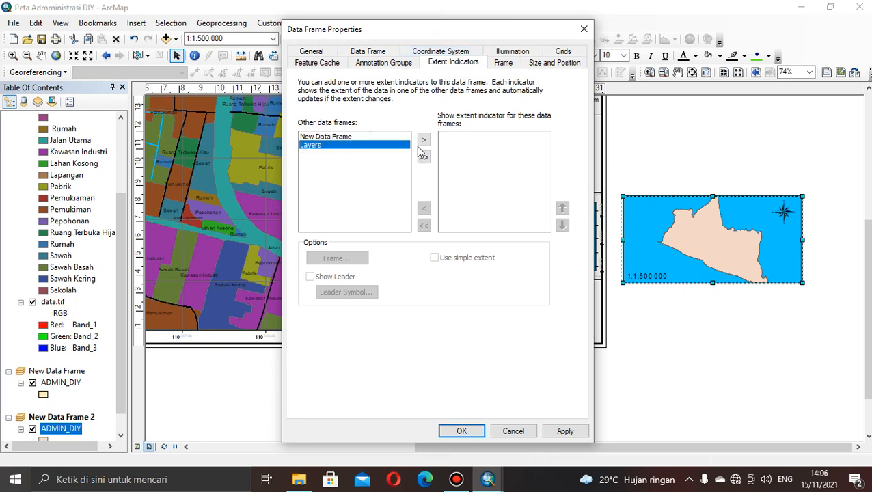
left_click(423, 140)
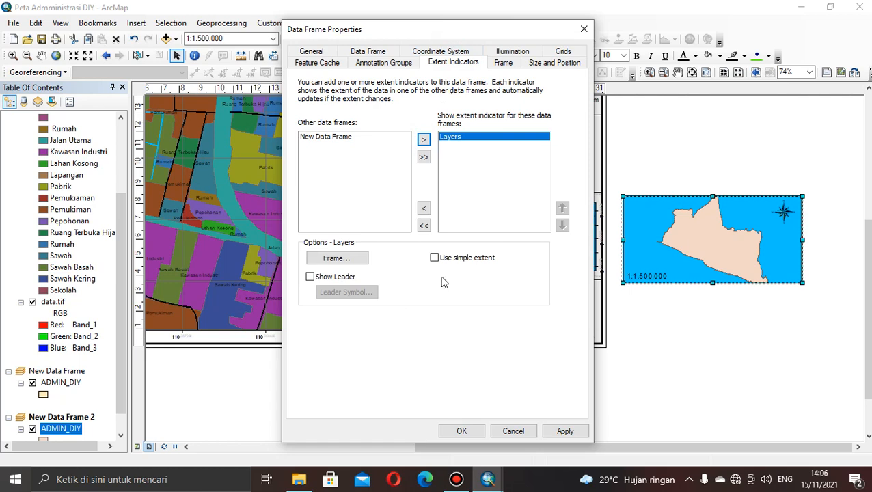
left_click(461, 431)
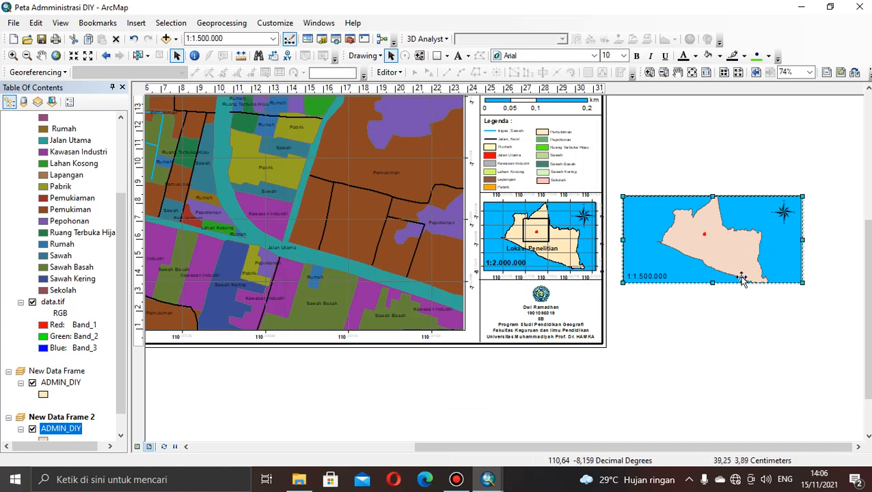
Draw a rectangle about 2.03 cm wide and 1.82 cm high around the red location marker in the new inset map.
left_click(447, 57)
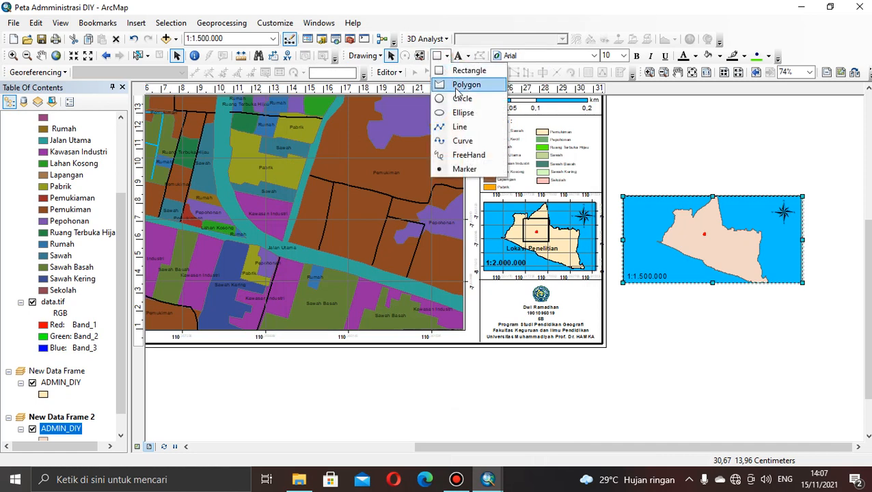
left_click(454, 70)
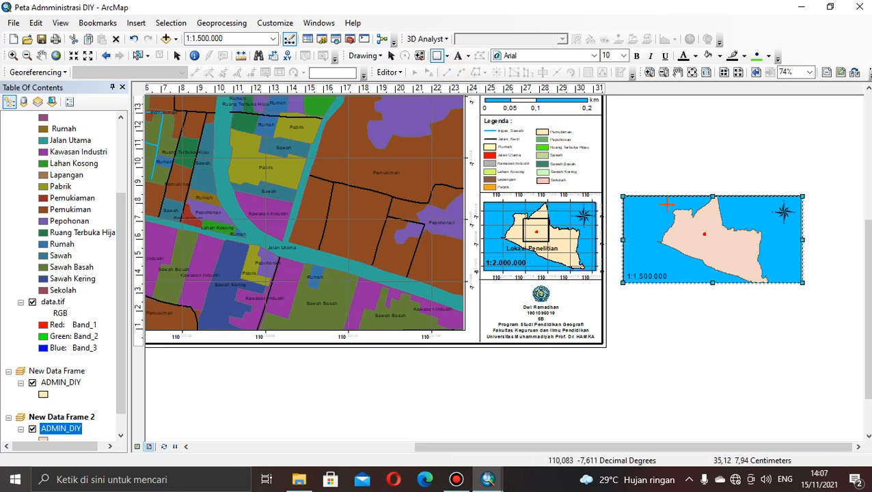
mouse_move(684, 215)
left_mouse_down()
mouse_move(735, 251)
mouse_move(722, 248)
left_mouse_up()
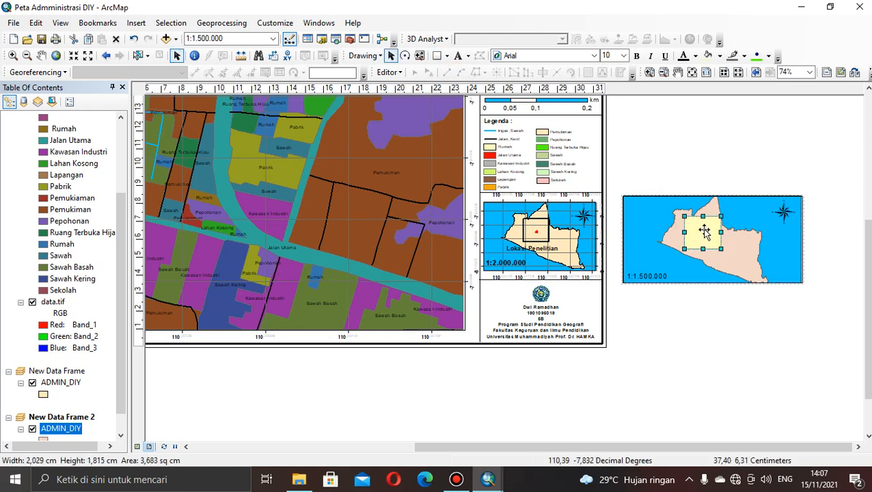
Format the rectangle around the location marker with no fill and a black outline 3 wide.
right_click(707, 232)
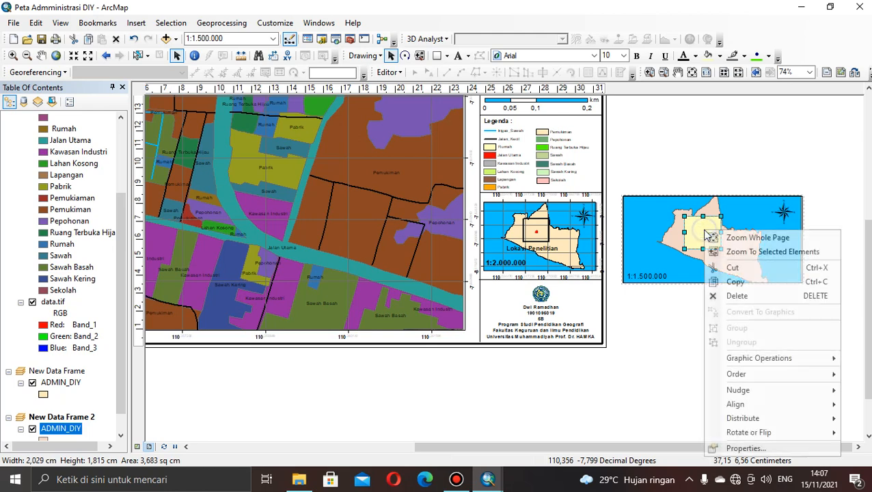
left_click(739, 448)
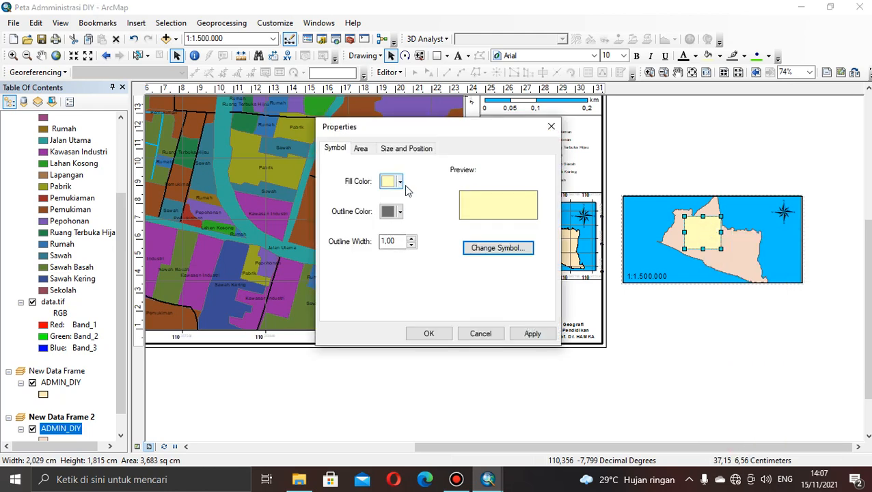
left_click(400, 181)
left_click(422, 200)
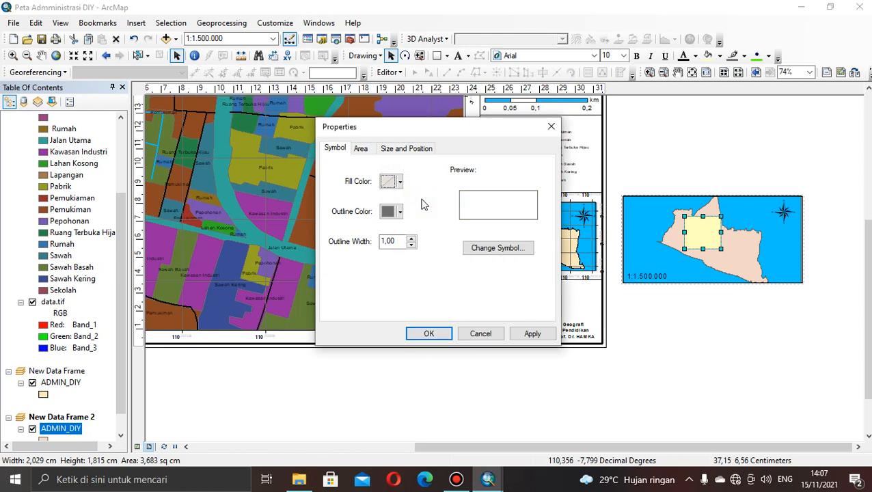
left_click(399, 212)
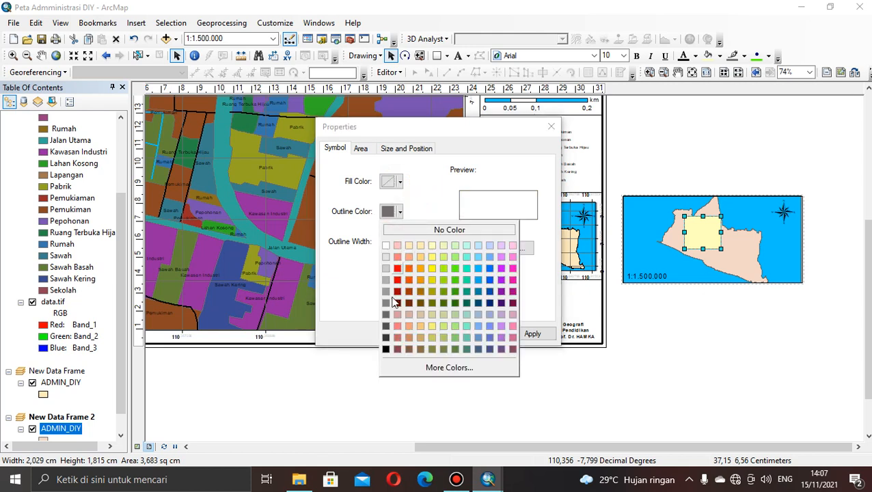
left_click(386, 350)
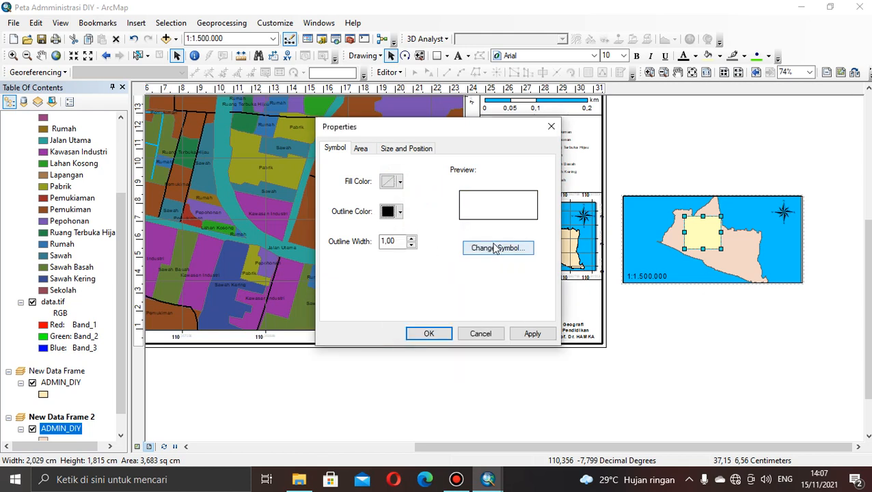
left_click(413, 239)
left_click(413, 239)
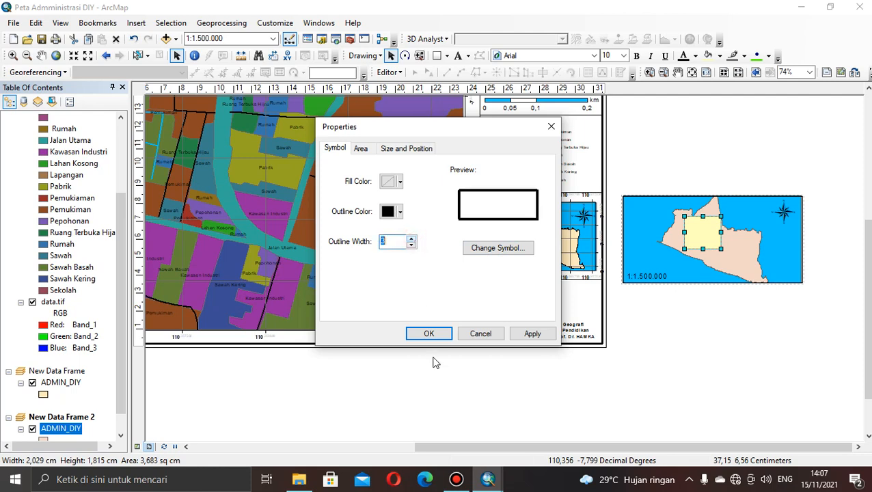
left_click(425, 334)
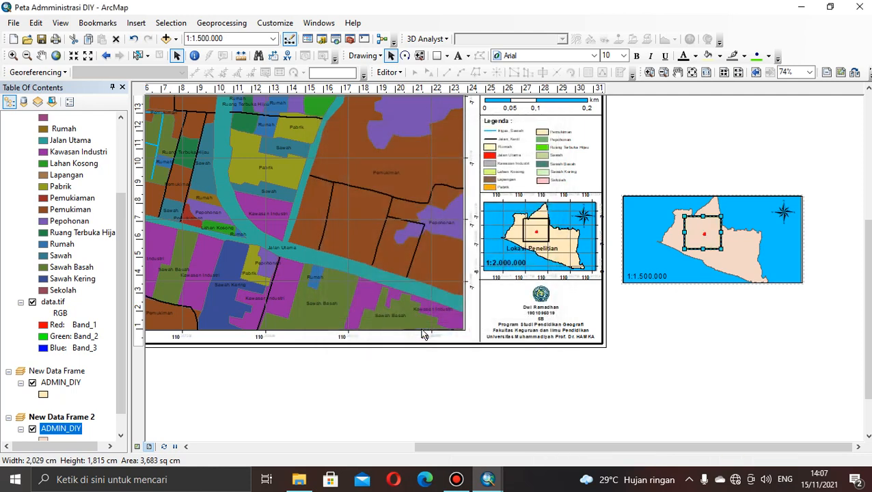
left_click(665, 295)
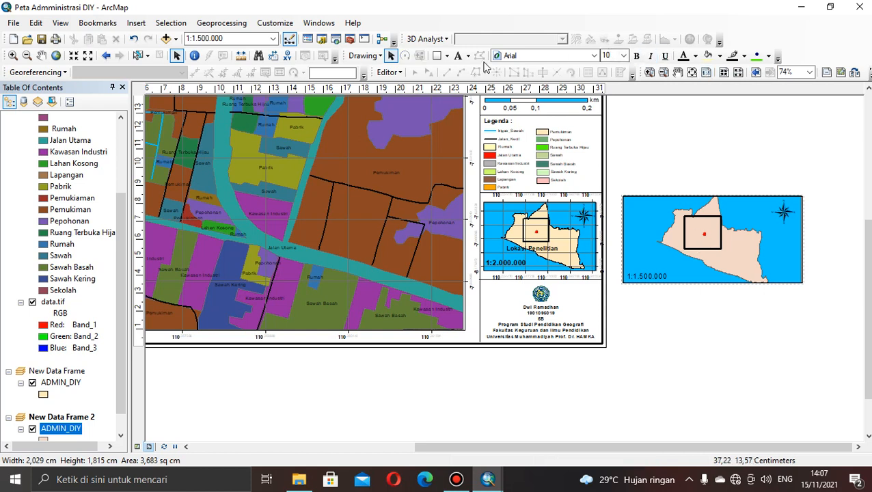
Add a bold text label "Lokasi Penelitian" just below the rectangle in the new inset map.
left_click(458, 56)
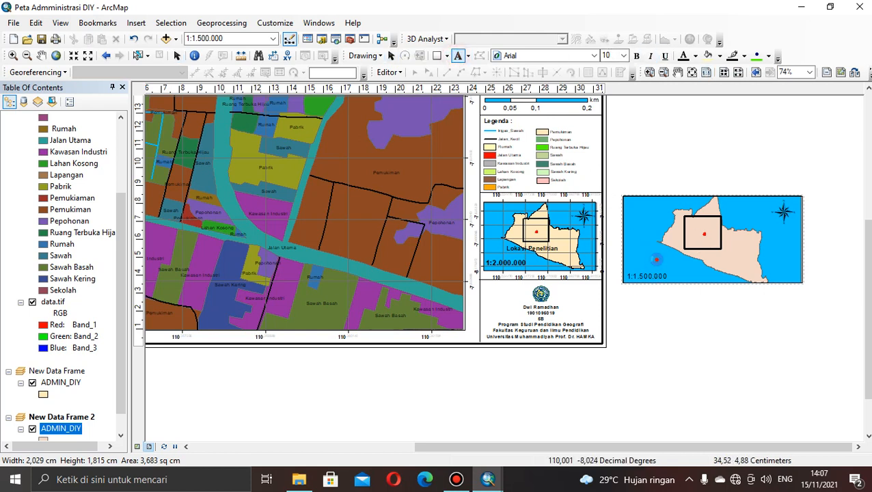
left_click(660, 257)
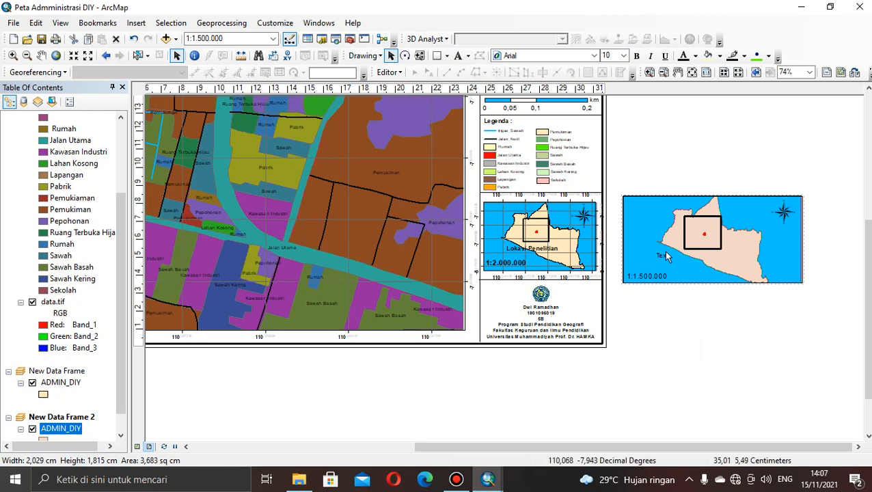
double_click(663, 256)
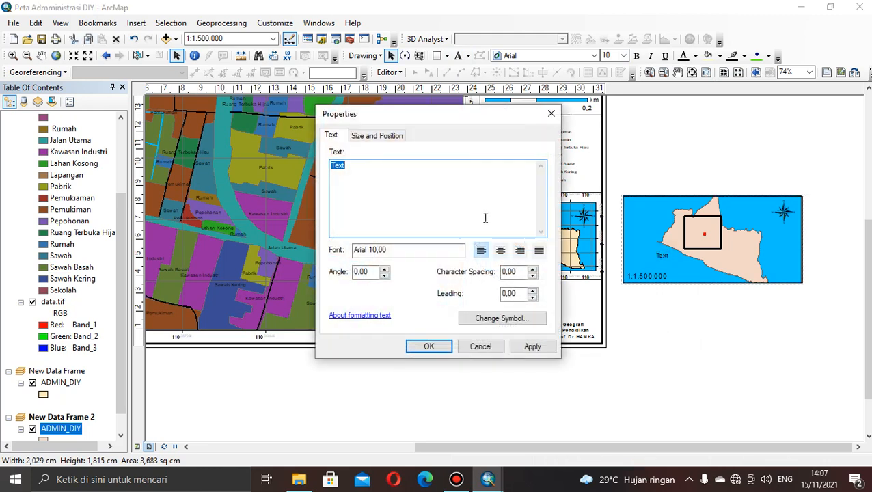
key("BackSpace")
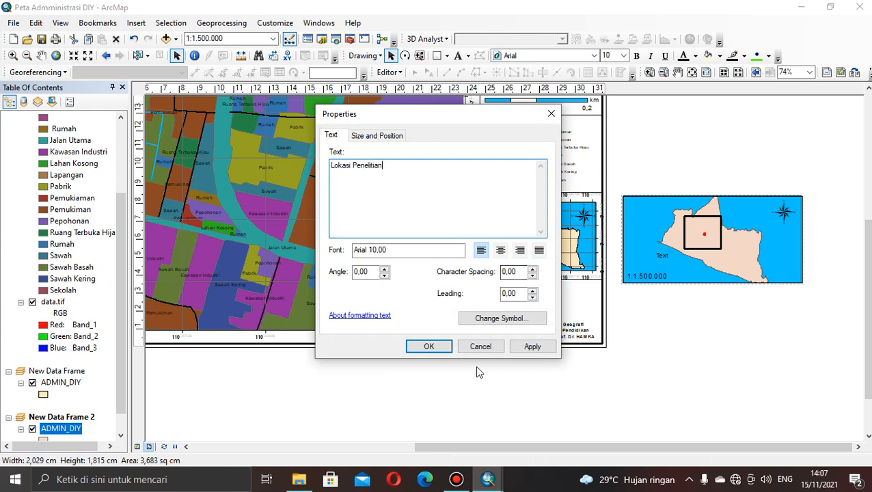
left_click(429, 347)
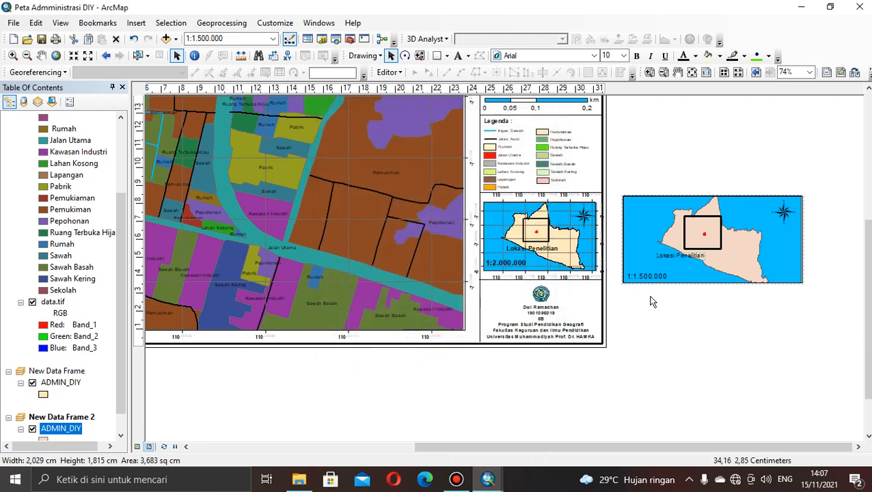
left_click_drag(676, 256, 685, 254)
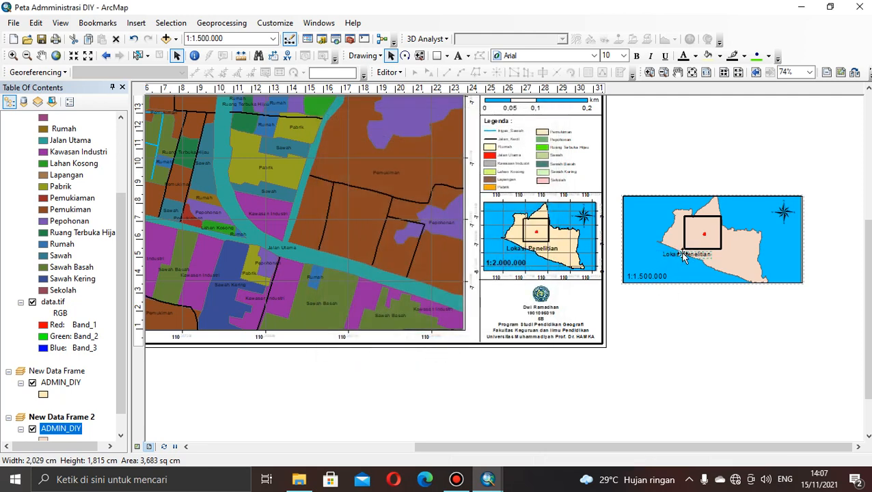
left_click(637, 56)
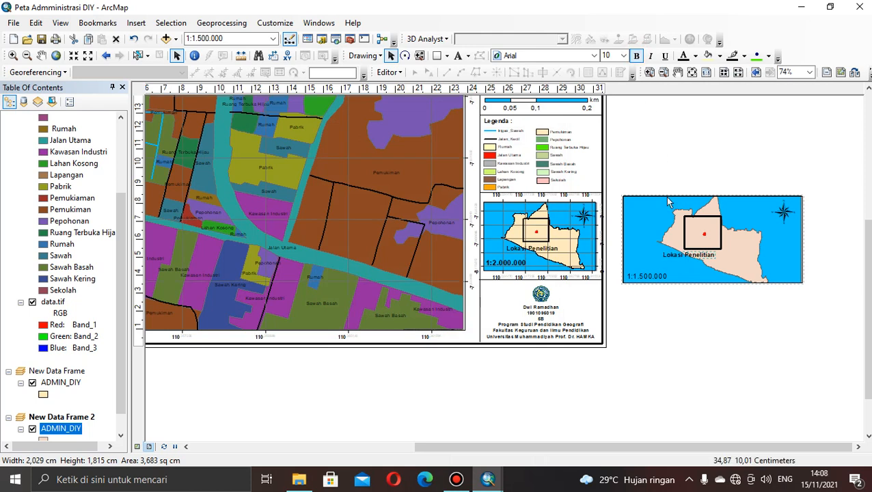
Add a measured grid to the new inset data frame, keeping the default grid name and the wizard's default axis and label settings.
right_click(699, 276)
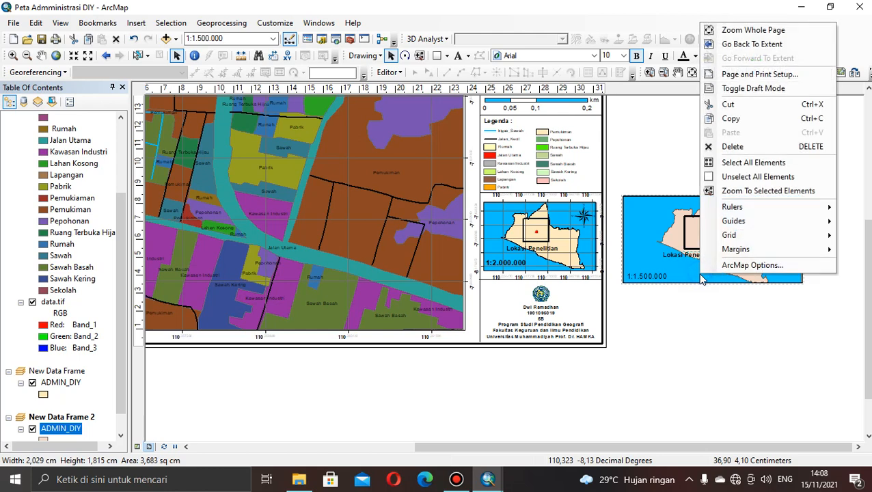
left_click(737, 319)
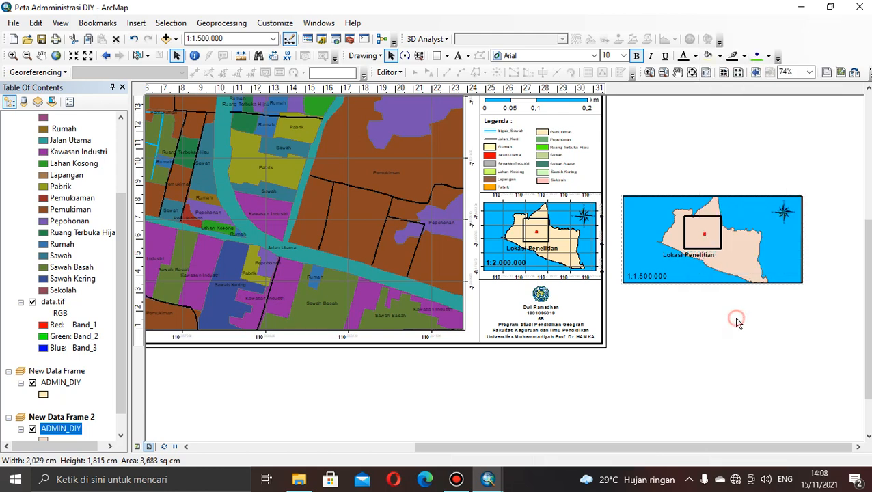
left_click(713, 252)
left_click(718, 269)
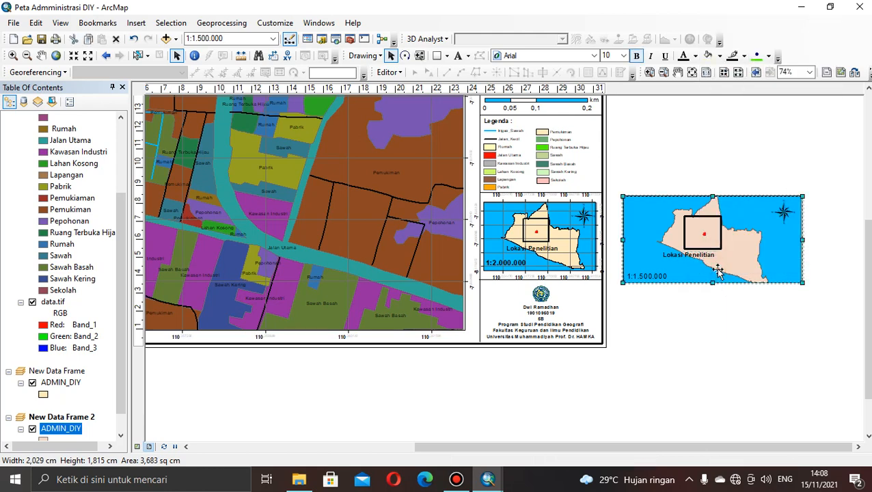
right_click(718, 269)
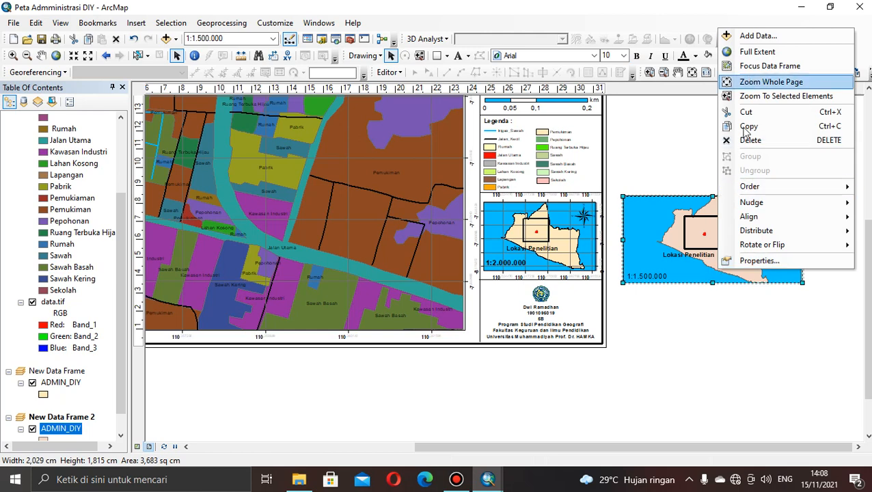
left_click(739, 261)
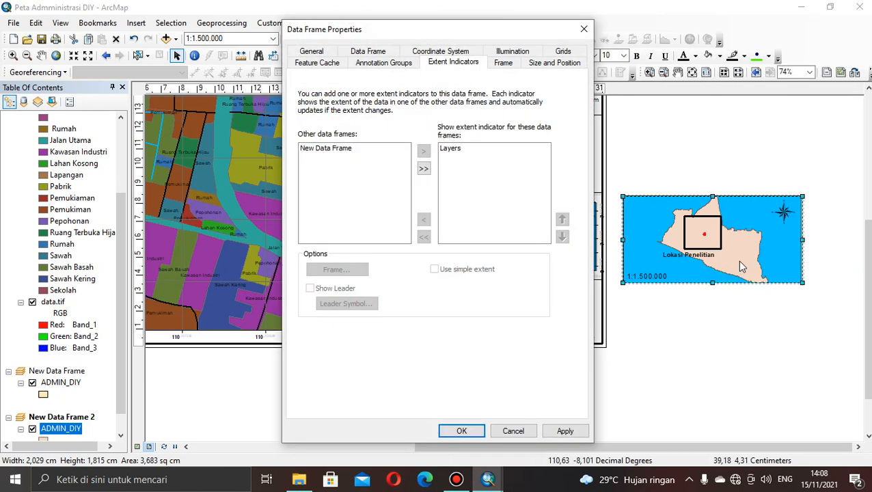
left_click(560, 52)
left_click(521, 106)
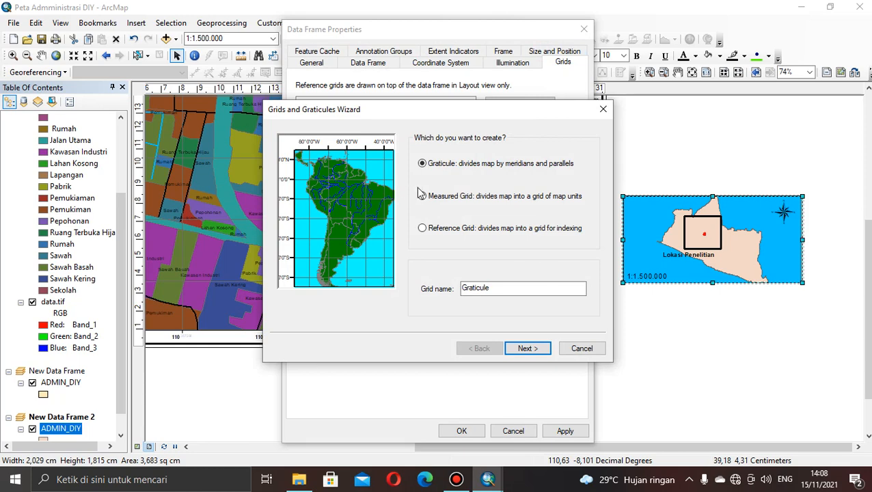
left_click(423, 197)
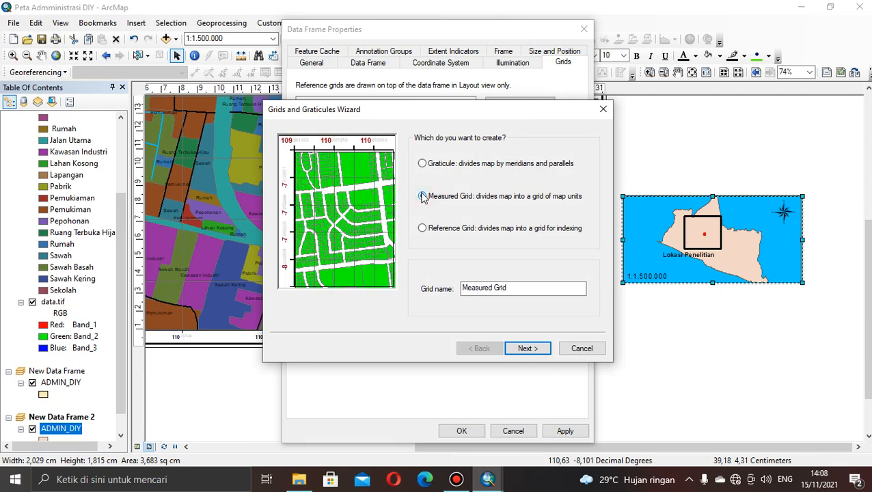
left_click(536, 351)
left_click(536, 350)
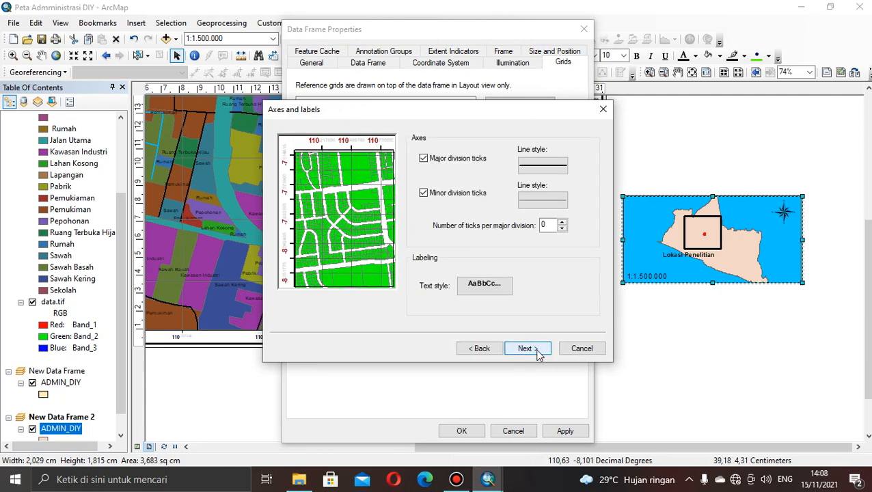
left_click(537, 350)
left_click(537, 350)
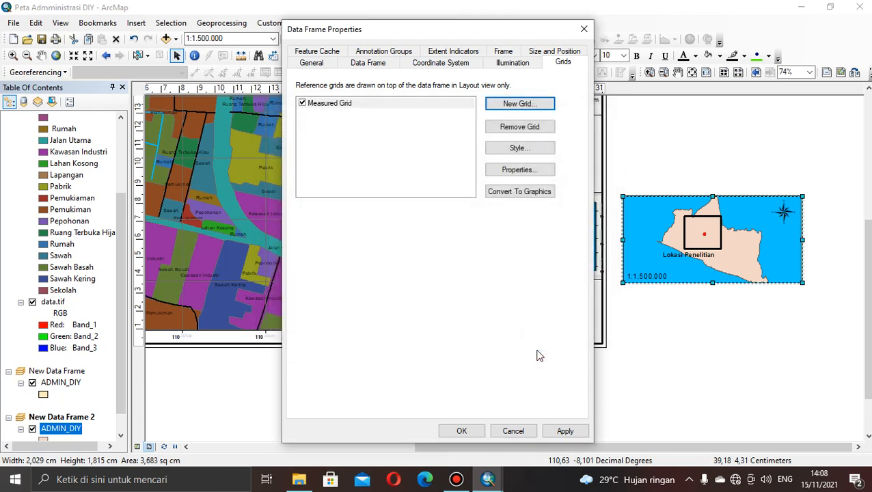
left_click(465, 430)
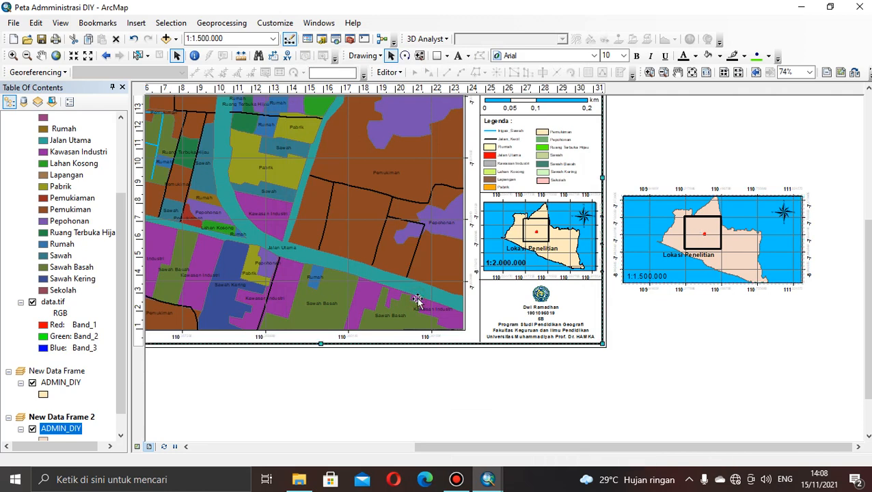
left_click(379, 283)
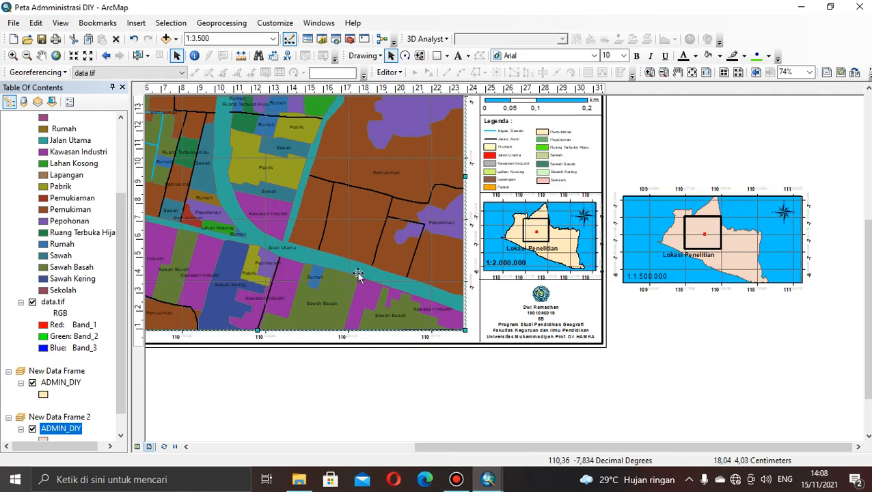
right_click(359, 273)
left_click(395, 265)
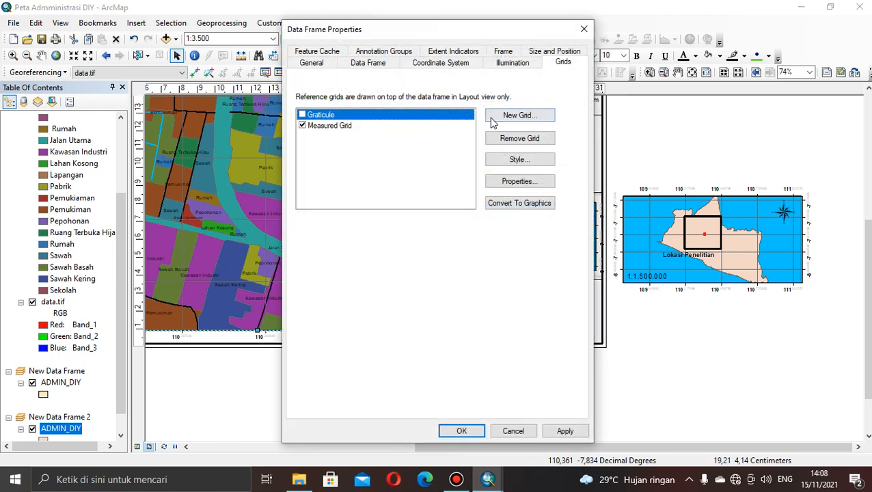
left_click(492, 121)
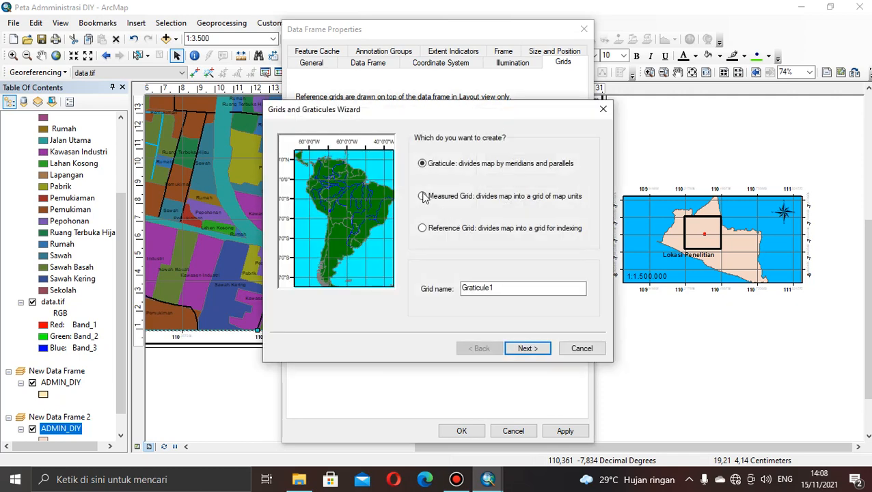
left_click(422, 196)
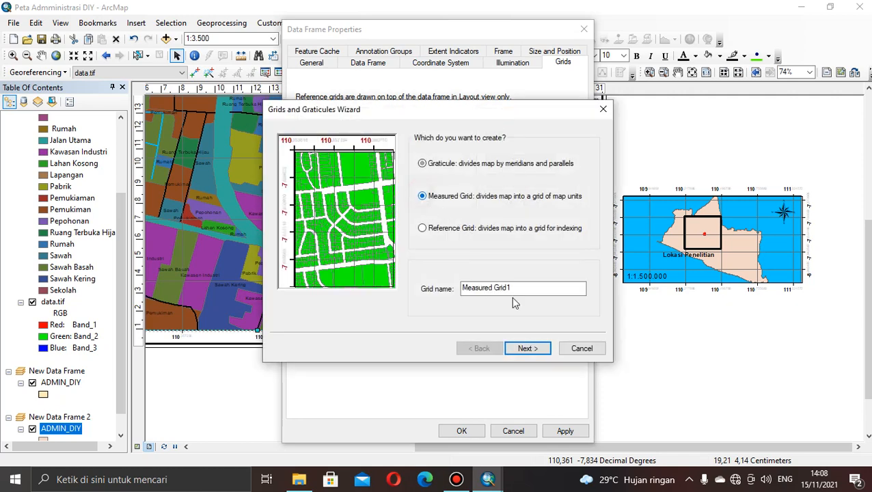
left_click(525, 349)
left_click(527, 349)
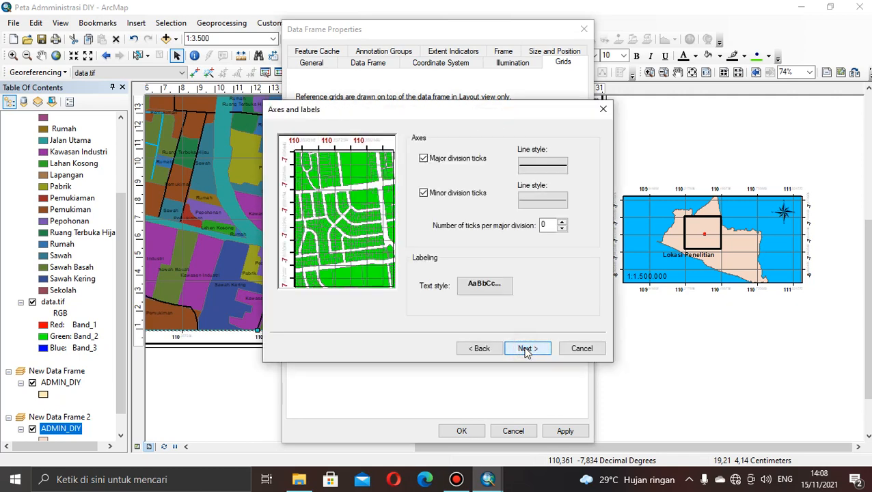
left_click(526, 350)
left_click(533, 350)
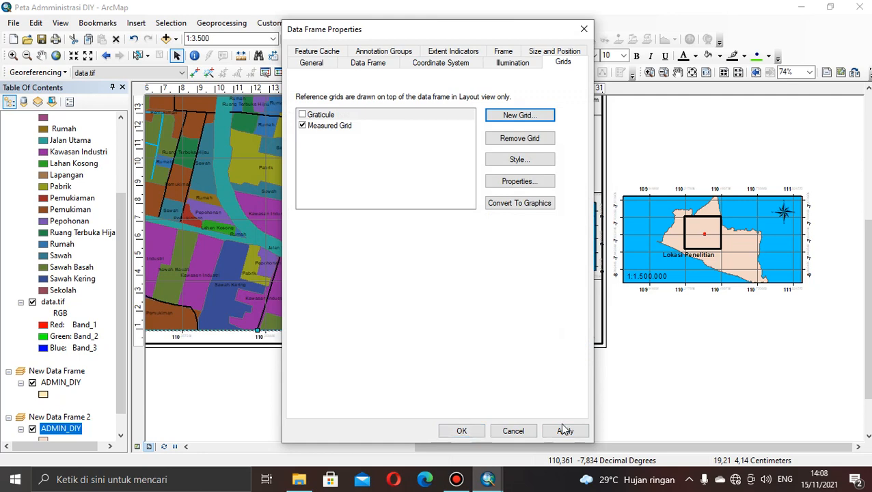
left_click(513, 431)
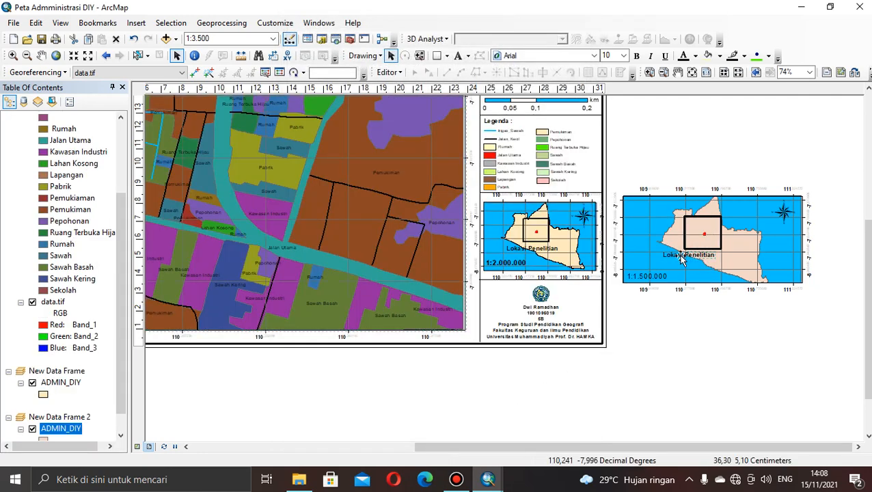
left_click(669, 272)
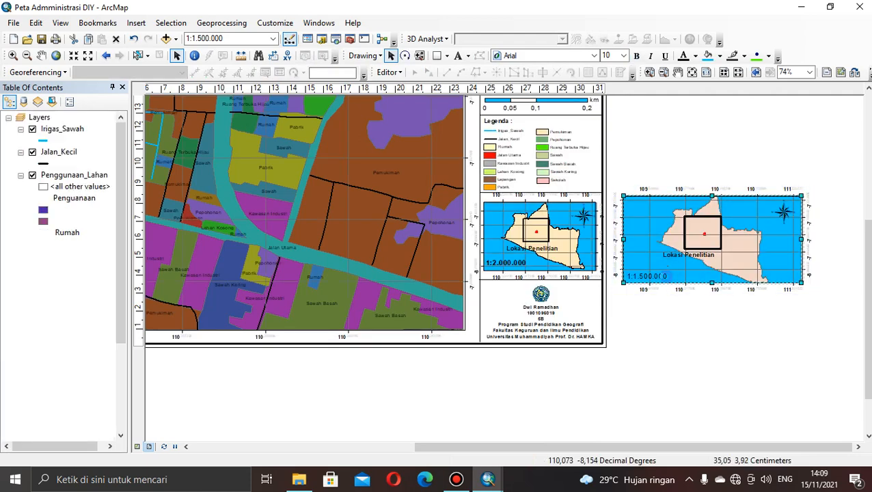
left_click(810, 284)
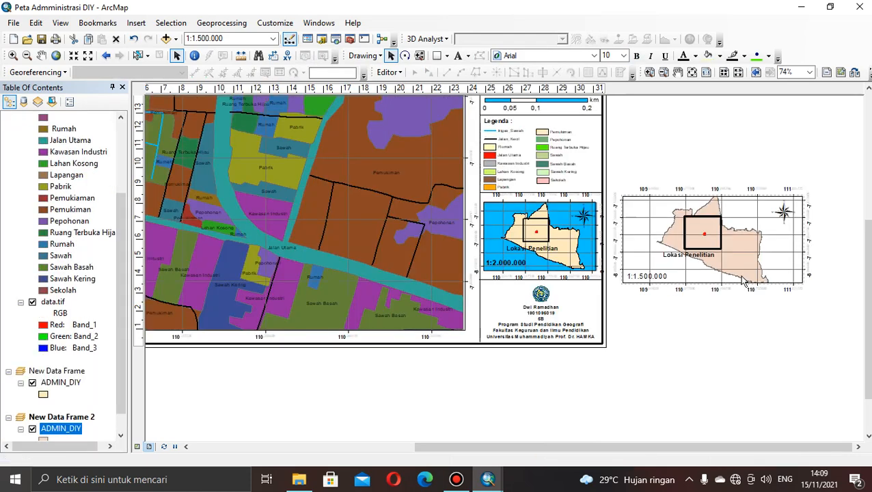
left_click(786, 277)
key("Delete")
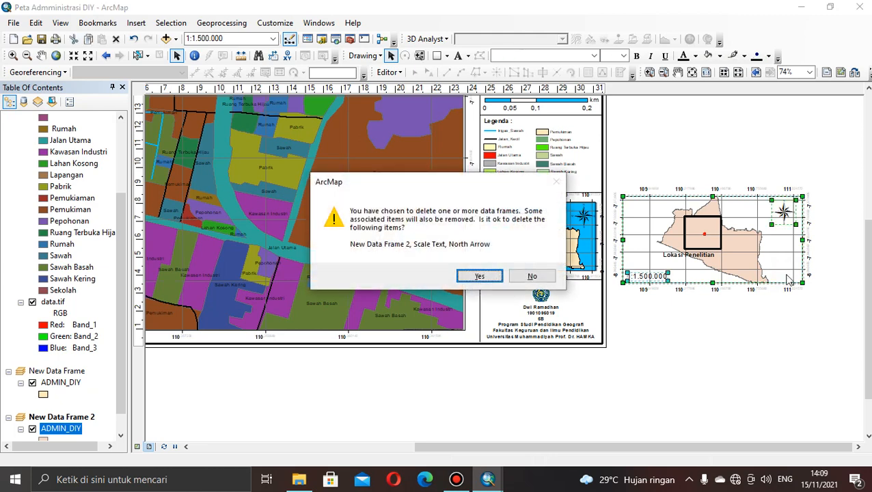
left_click(551, 276)
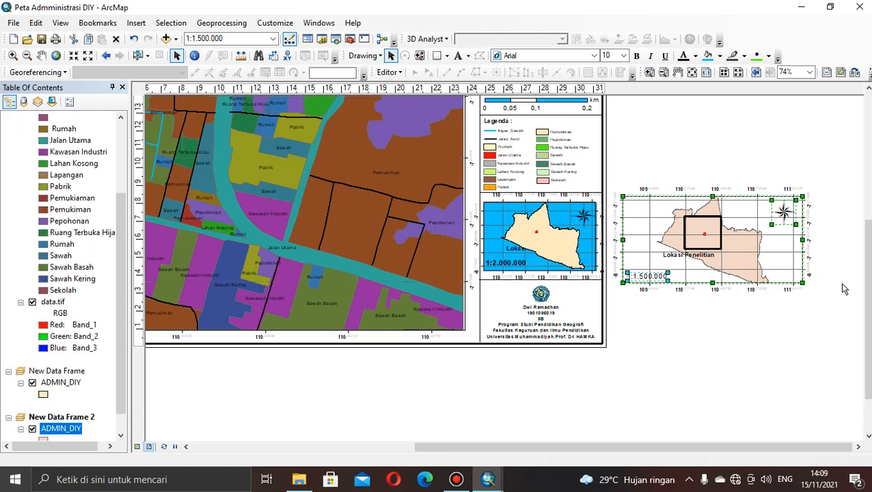
Review the layout's title, north arrow, scale bar, legend, main map, location inset and author block.
left_click_drag(870, 296, 870, 179)
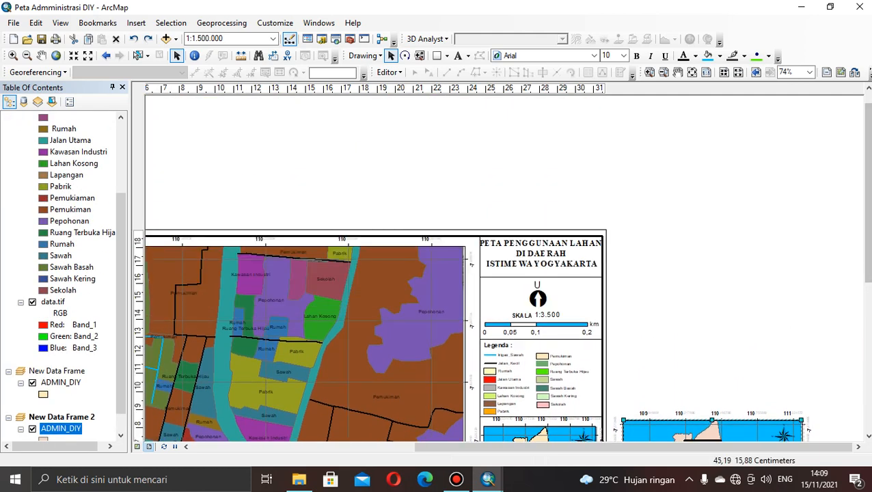
left_click_drag(869, 257, 869, 336)
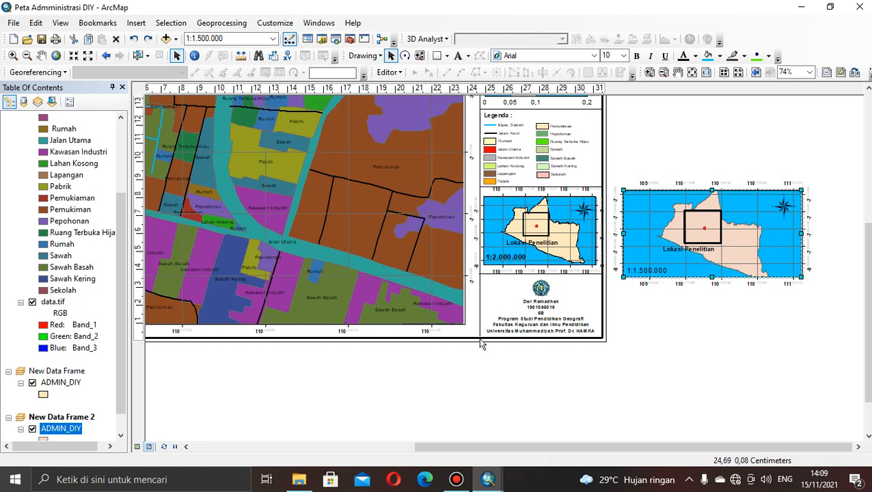
left_click_drag(499, 441, 419, 444)
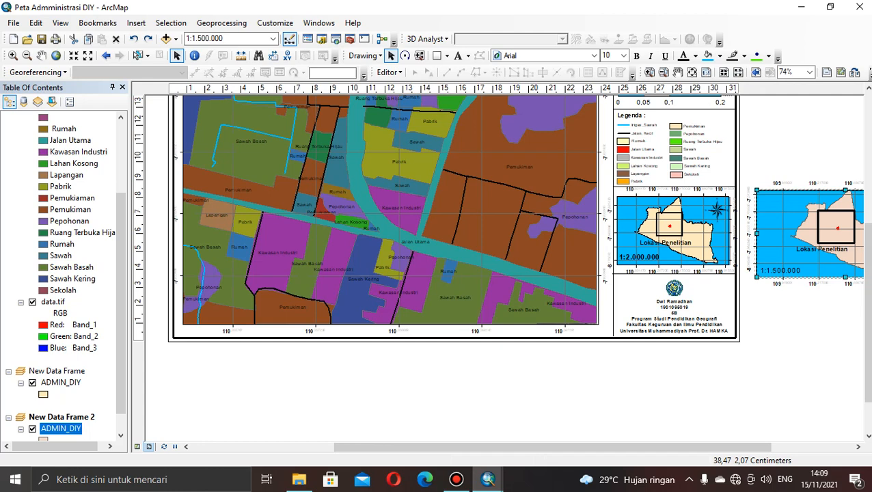
left_click_drag(869, 280, 870, 210)
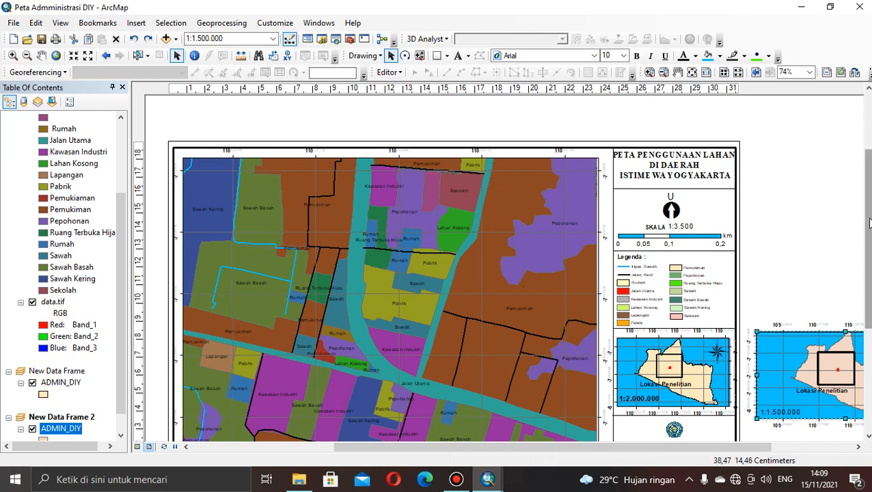
left_click_drag(866, 223, 870, 240)
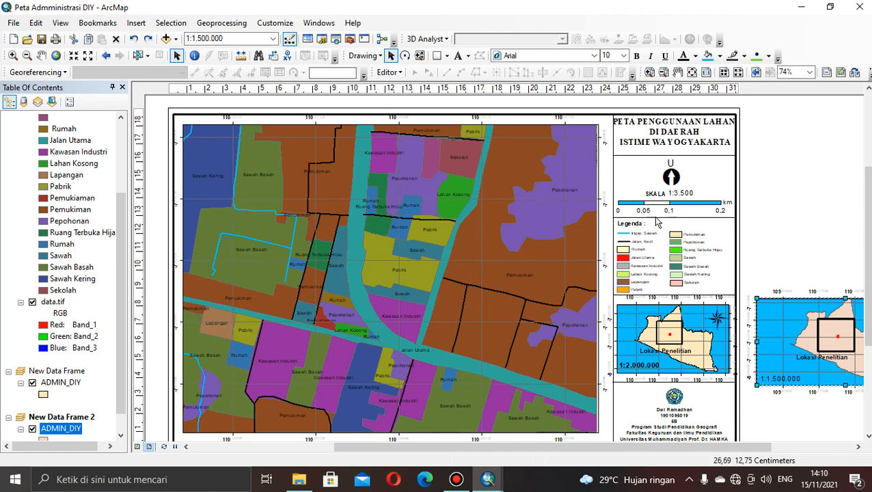
left_click(672, 178)
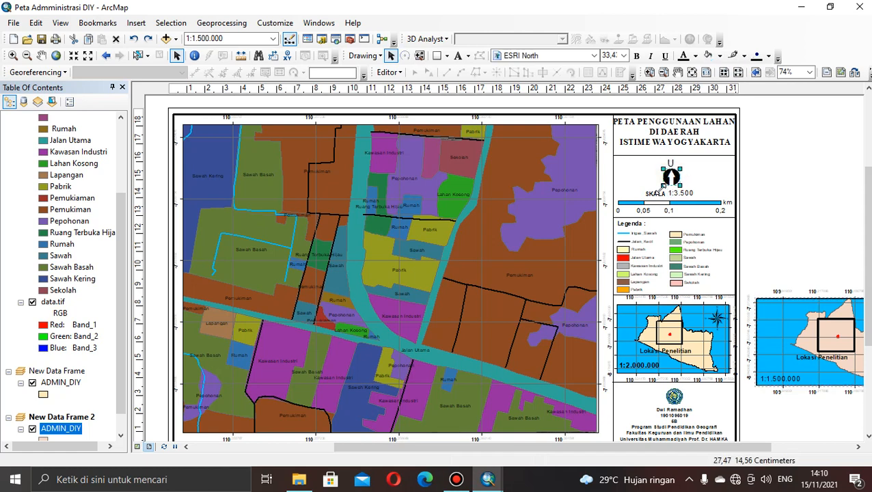
left_click(663, 205)
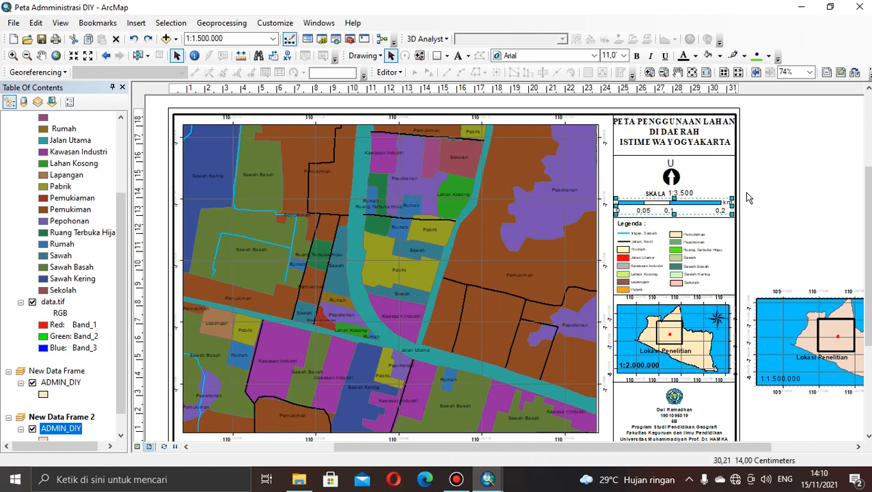
left_click_drag(868, 202, 868, 237)
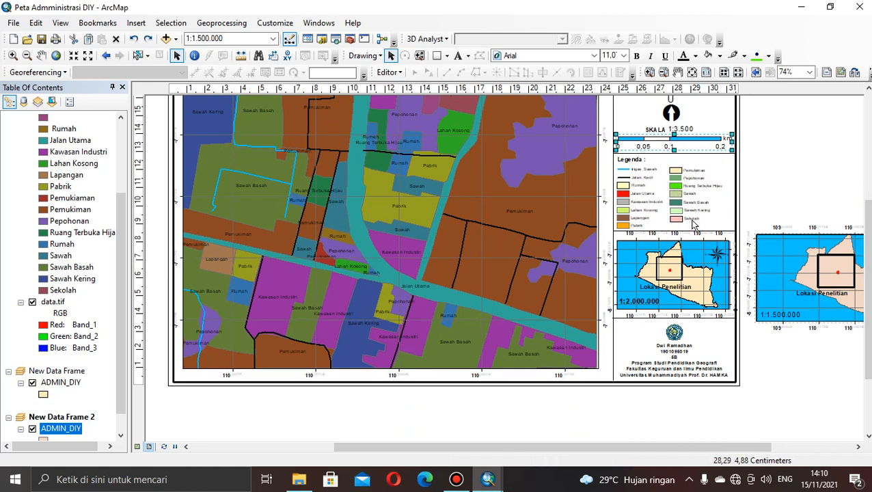
left_click_drag(868, 245, 868, 206)
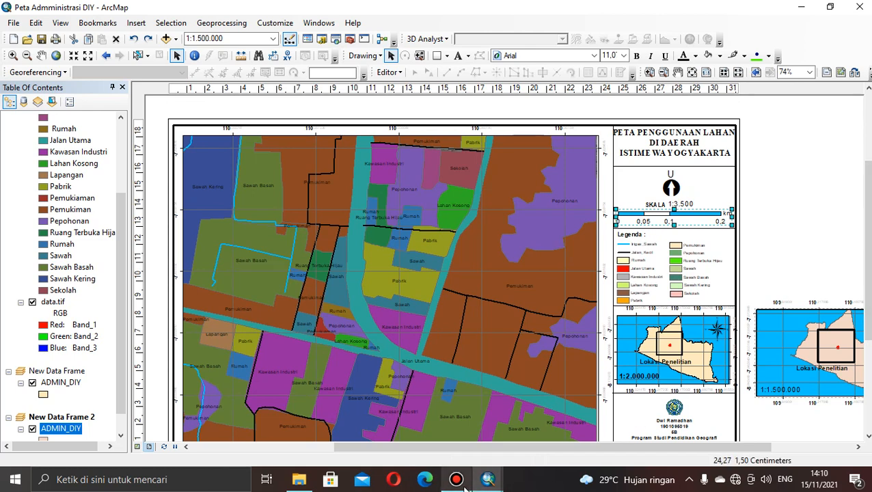
mouse_move(465, 485)
left_click(460, 445)
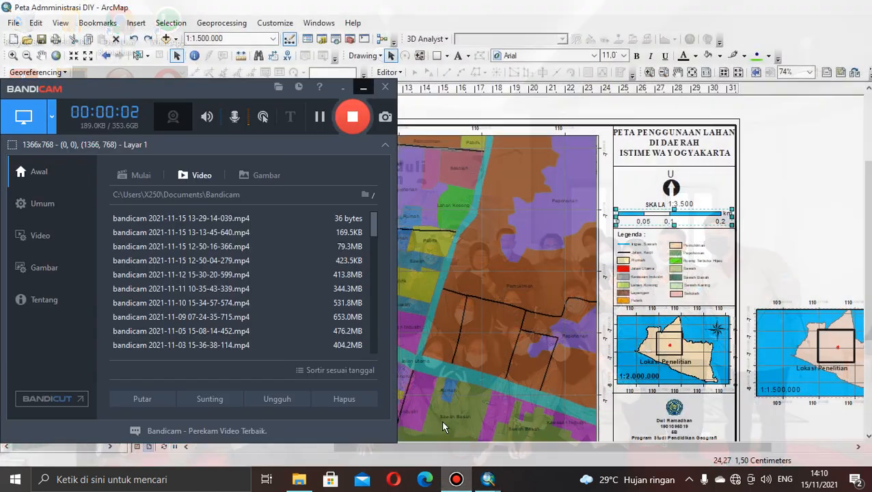